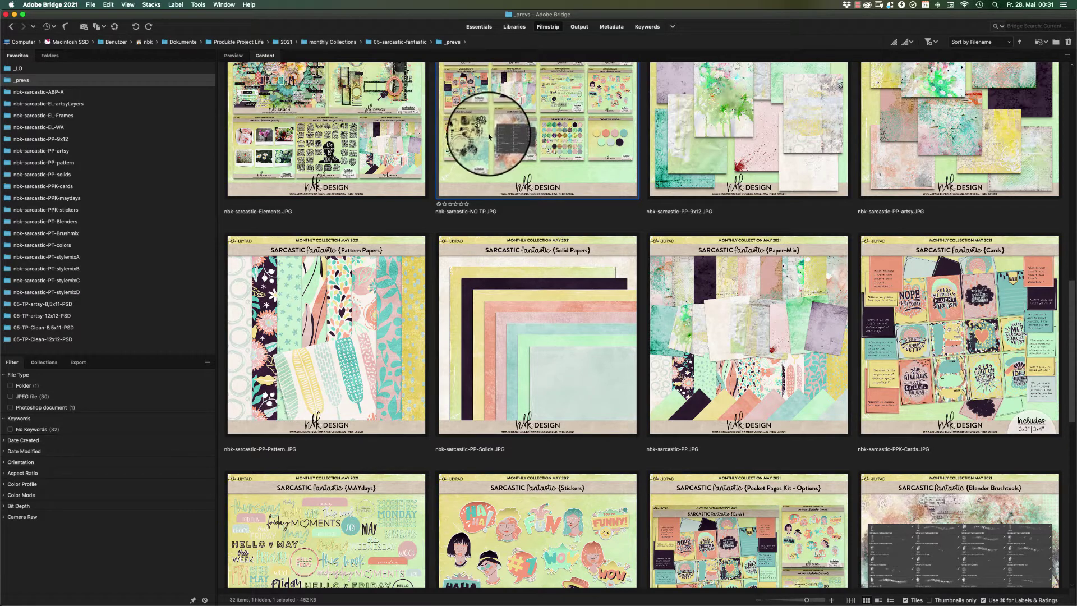
Step: Look over the May 2021 collection previews in the _prevs folder, from the pocket pages and blender sets back to the first items
key("super+Tab")
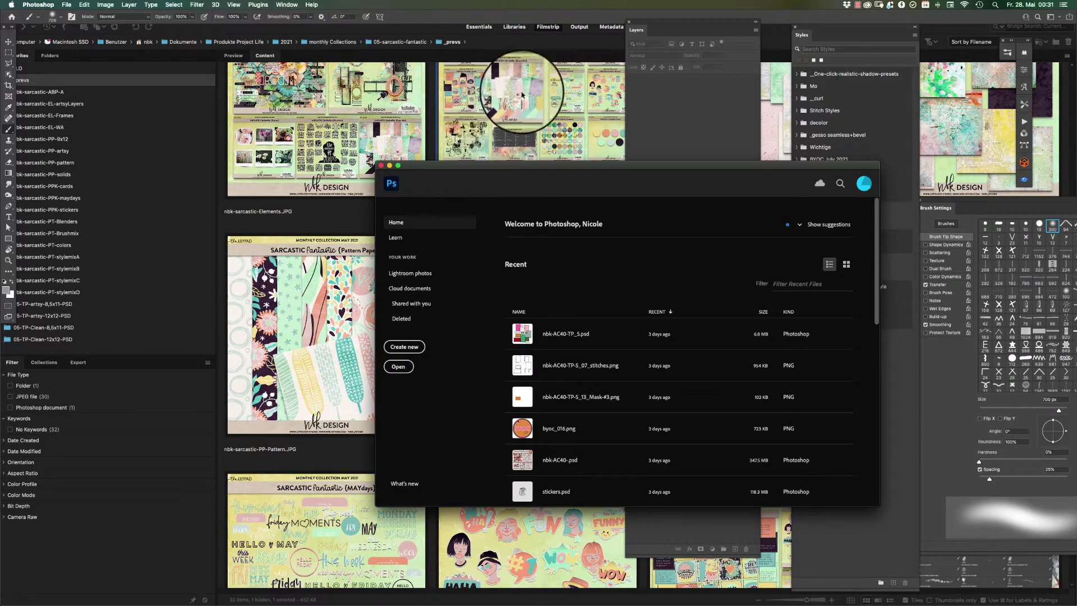
key("super+Tab")
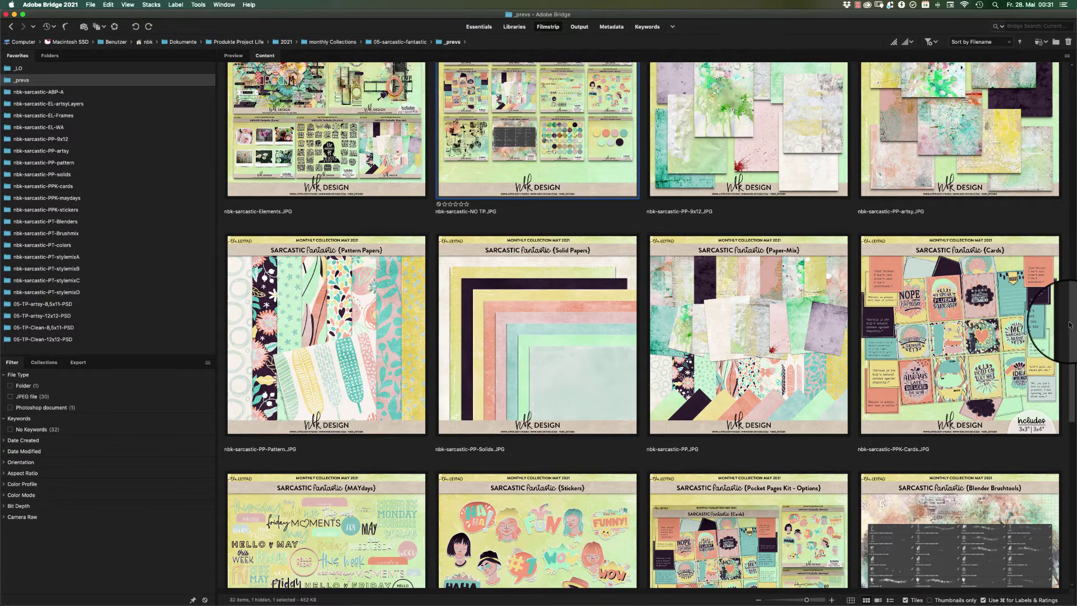
scroll(1068, 324, "down", 3)
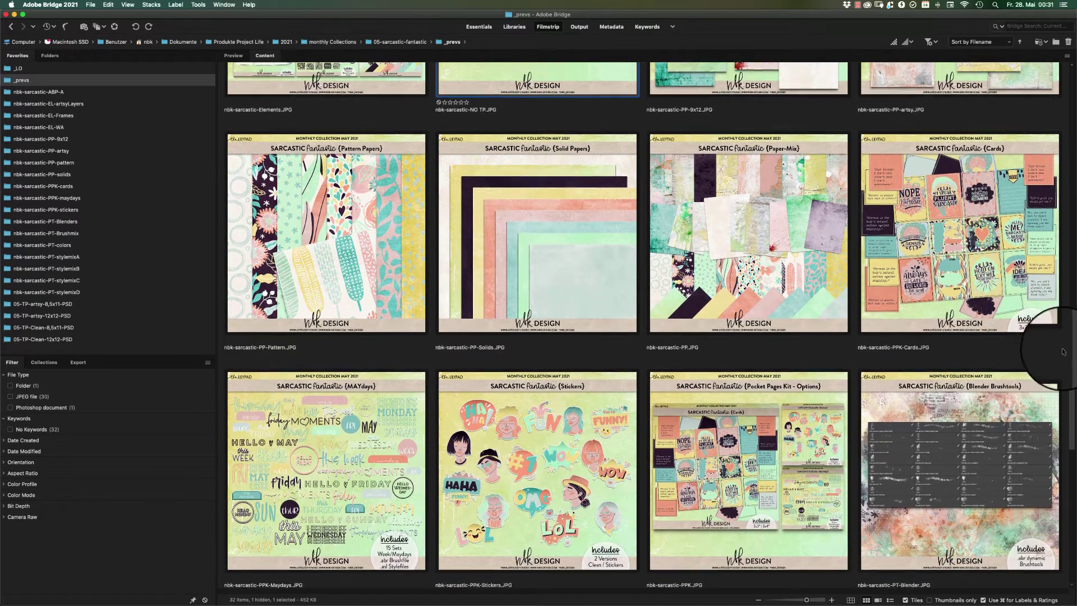
scroll(1062, 348, "down", 3)
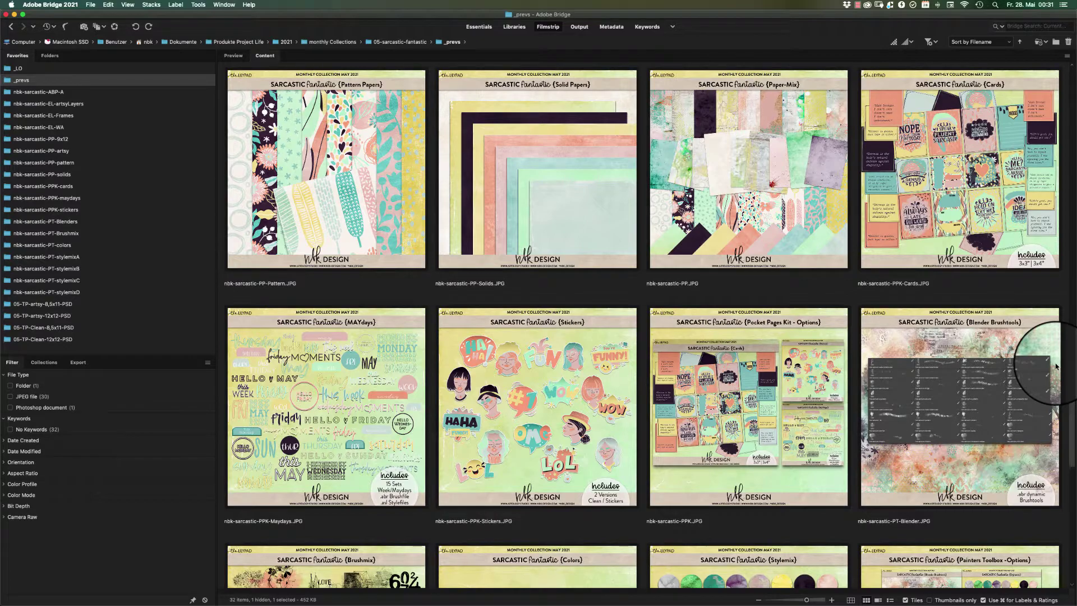
scroll(1063, 337, "up", 1)
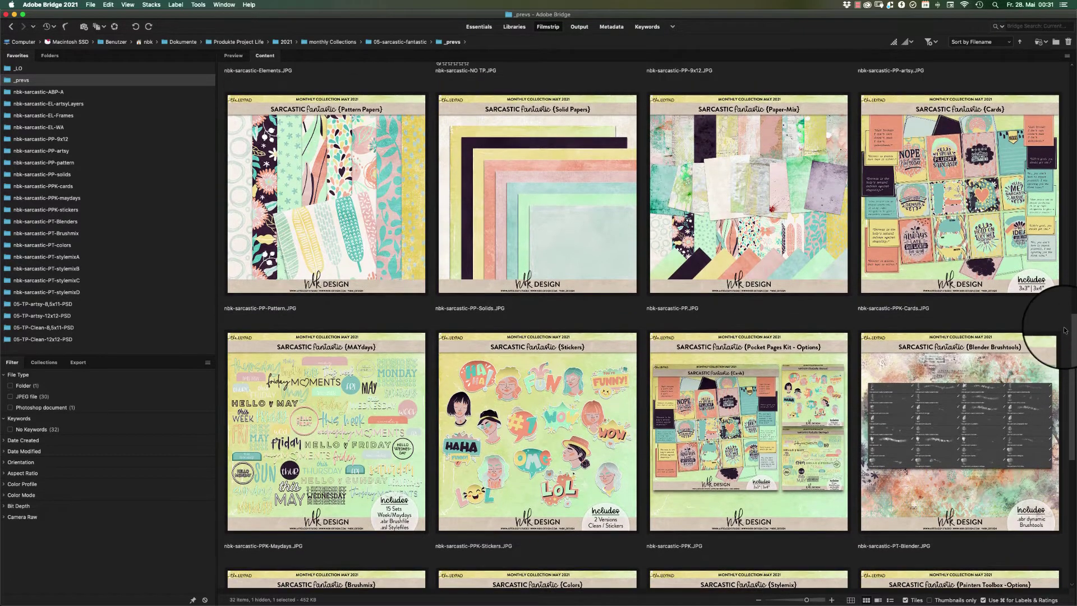
scroll(1063, 331, "up", 15)
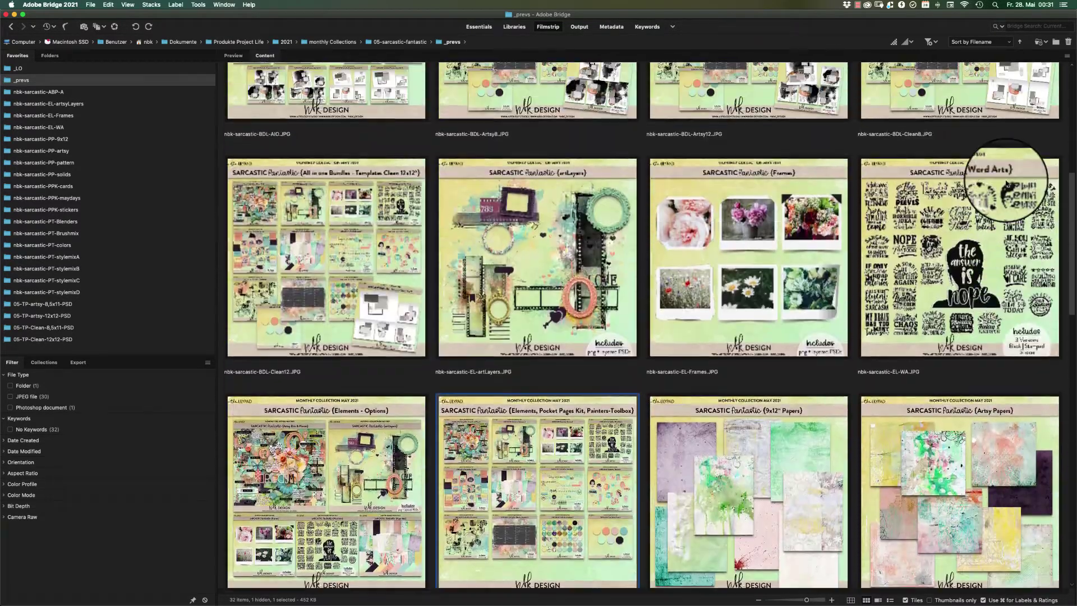
scroll(1007, 185, "up", 8)
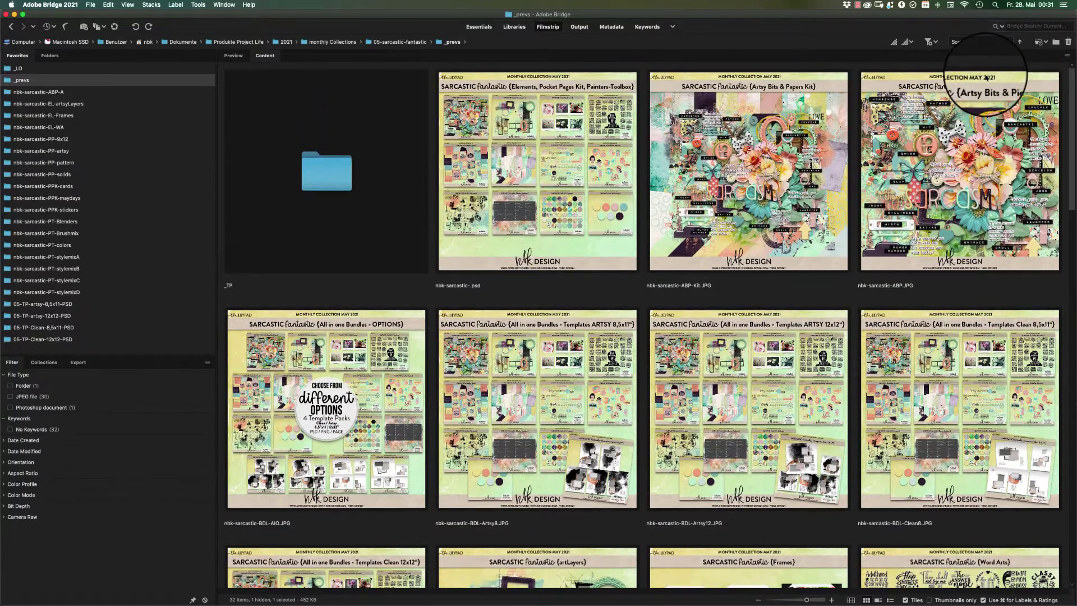
scroll(985, 81, "down", 1)
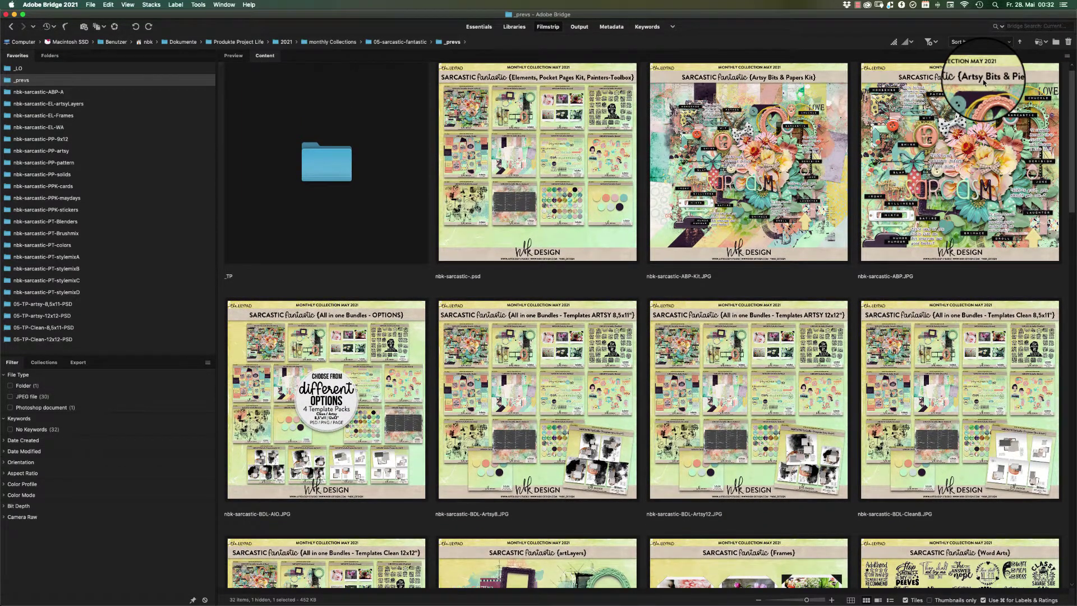
scroll(984, 82, "up", 1)
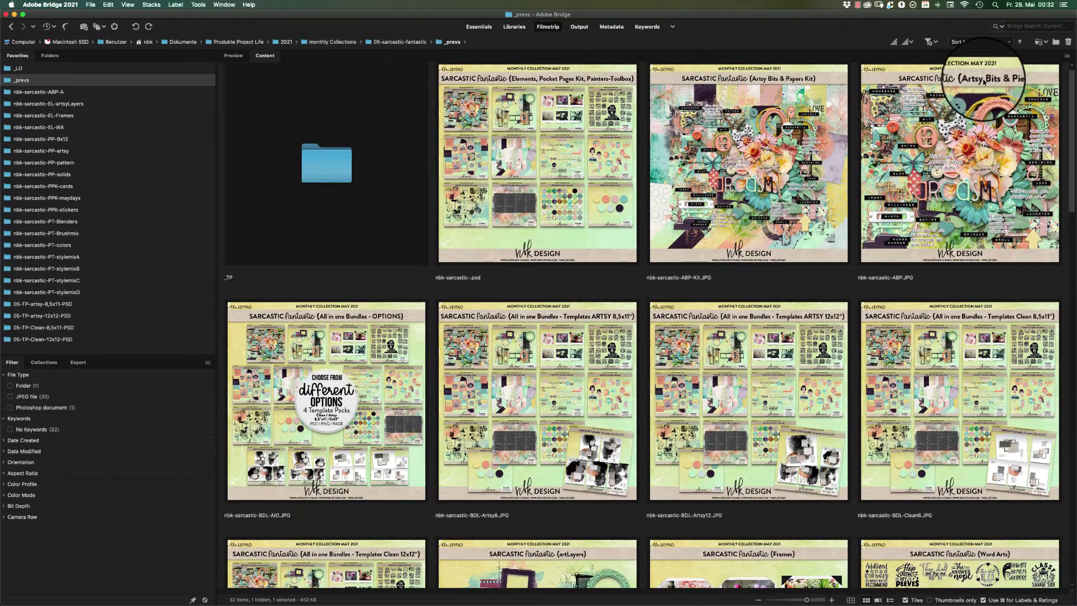
scroll(982, 81, "up", 1)
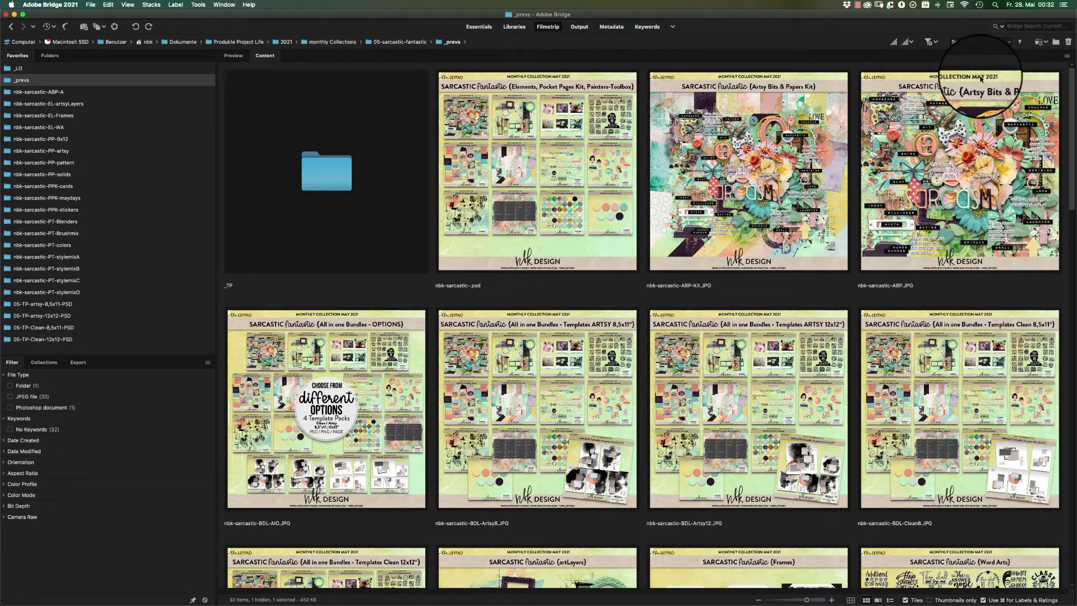
scroll(980, 81, "down", 1)
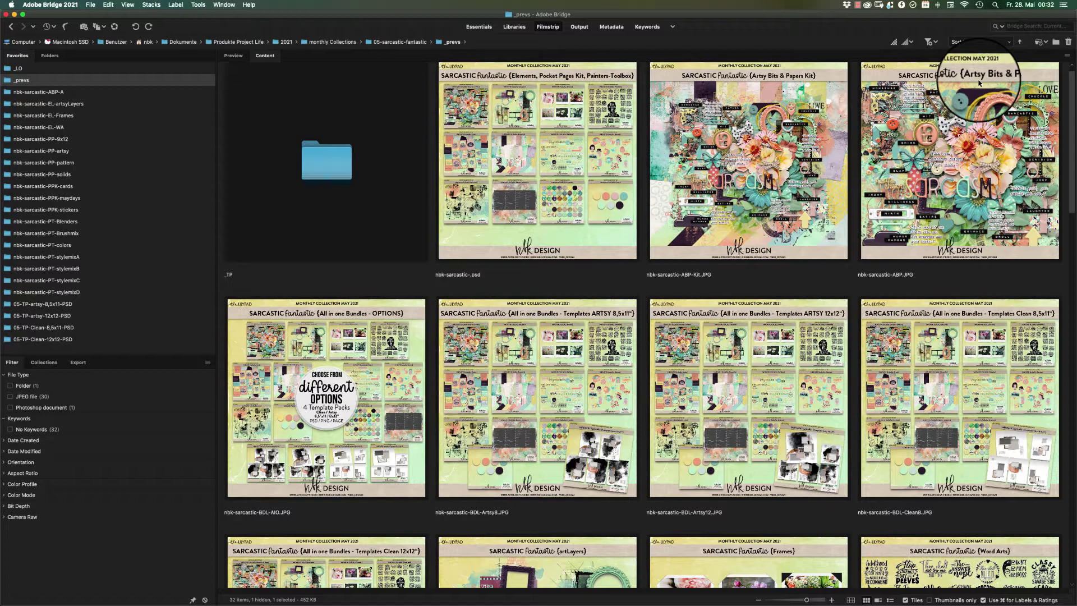
Step: Find the Painters Toolbox - Options preview nbk-sarcastic-PT.JPG, view it full screen and return to the thumbnails
scroll(1043, 134, "down", 5)
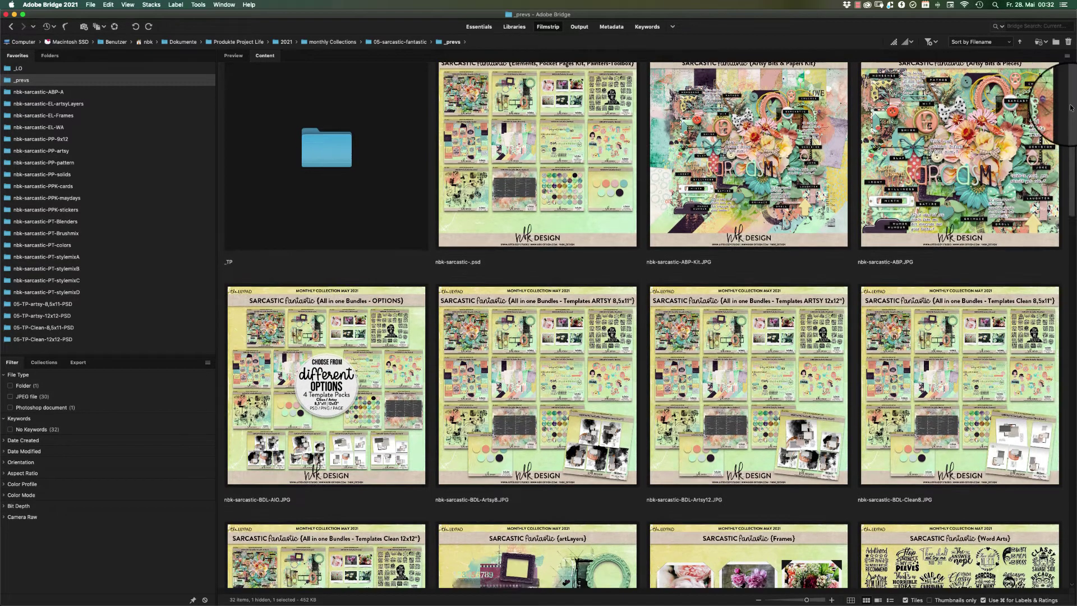
scroll(1052, 146, "down", 15)
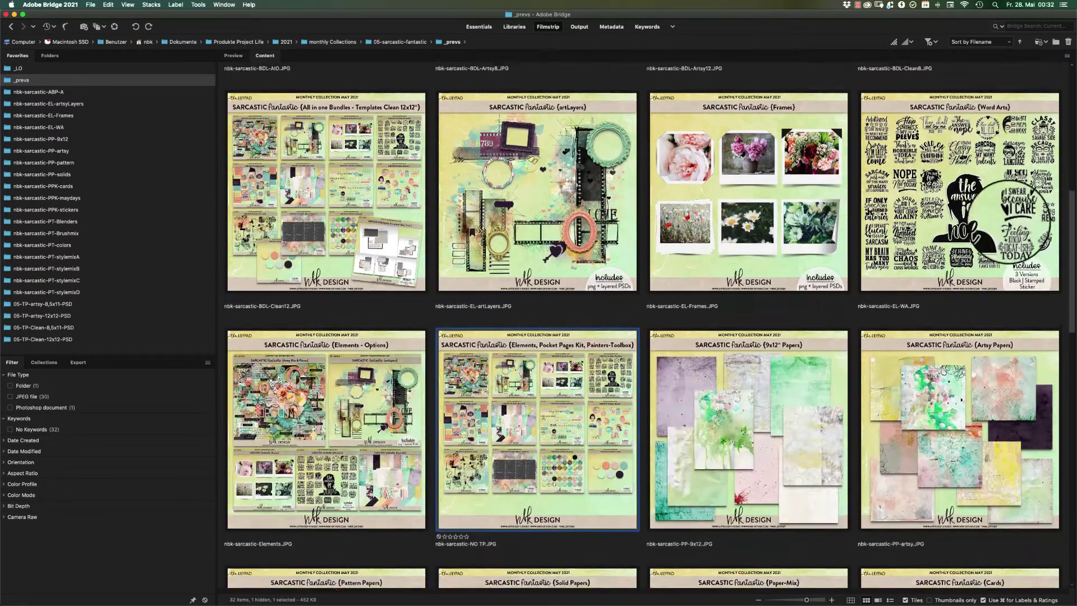
scroll(988, 274, "down", 3)
scroll(979, 301, "down", 20)
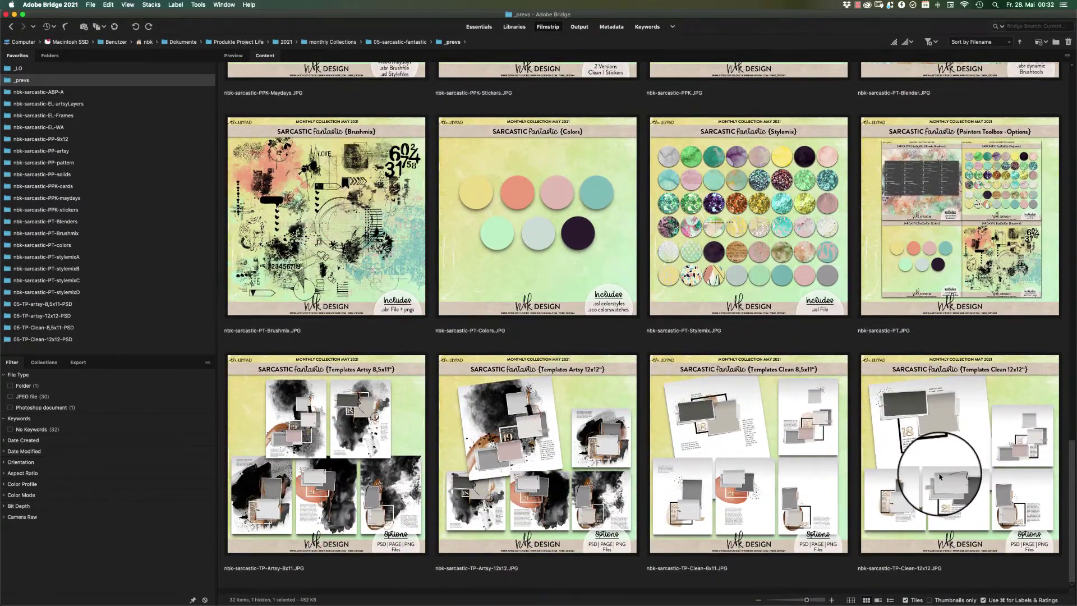
left_click(975, 221)
key("space")
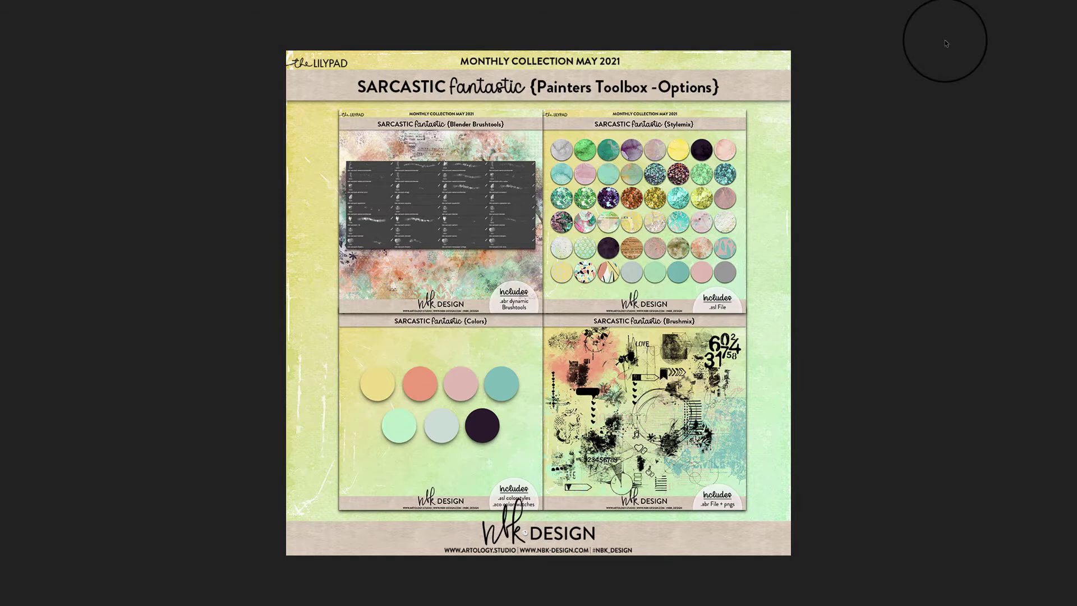
key("space")
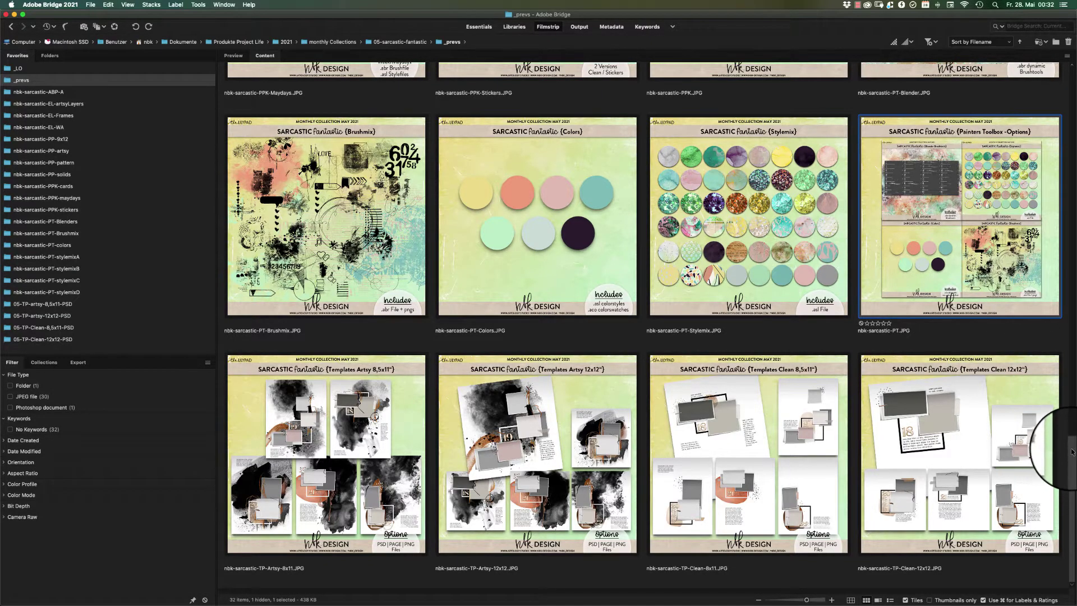
Step: View the Pocket Pages Kit - Options preview full screen, step through to the MAYdays and Cards previews, and return to the thumbnails
left_click_drag(1068, 450, 1065, 348)
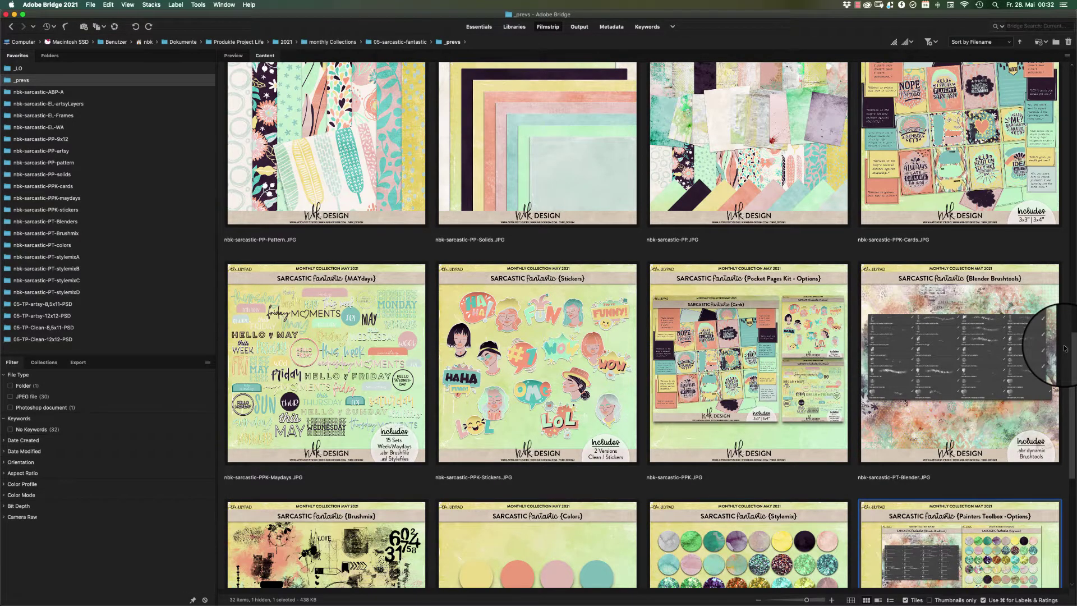
mouse_move(1065, 348)
left_mouse_down()
mouse_move(1058, 433)
mouse_move(1030, 465)
left_mouse_up()
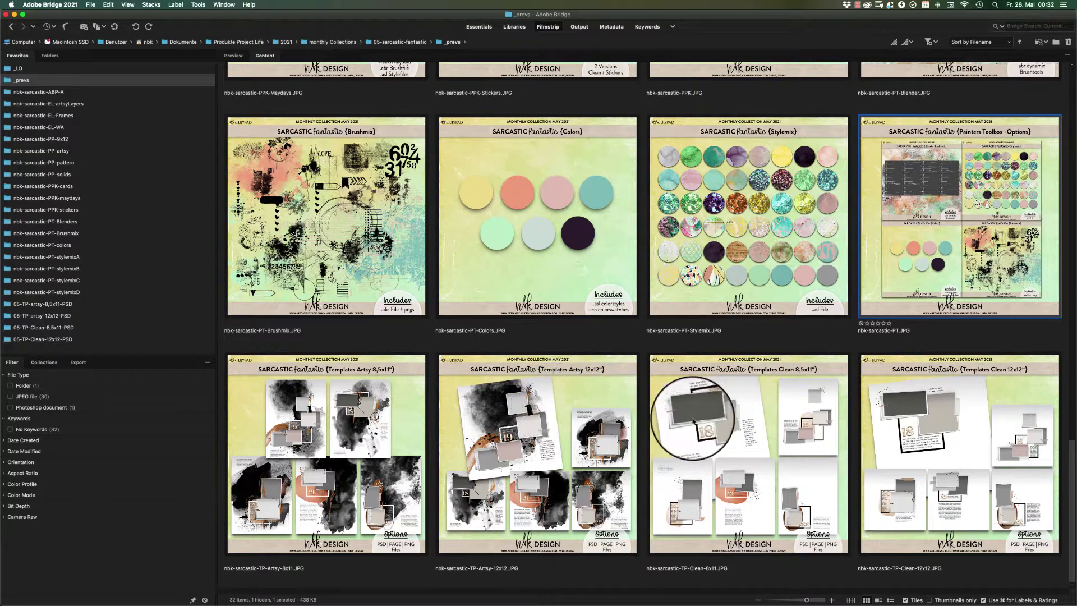
scroll(1032, 404, "up", 5)
scroll(1030, 367, "up", 3)
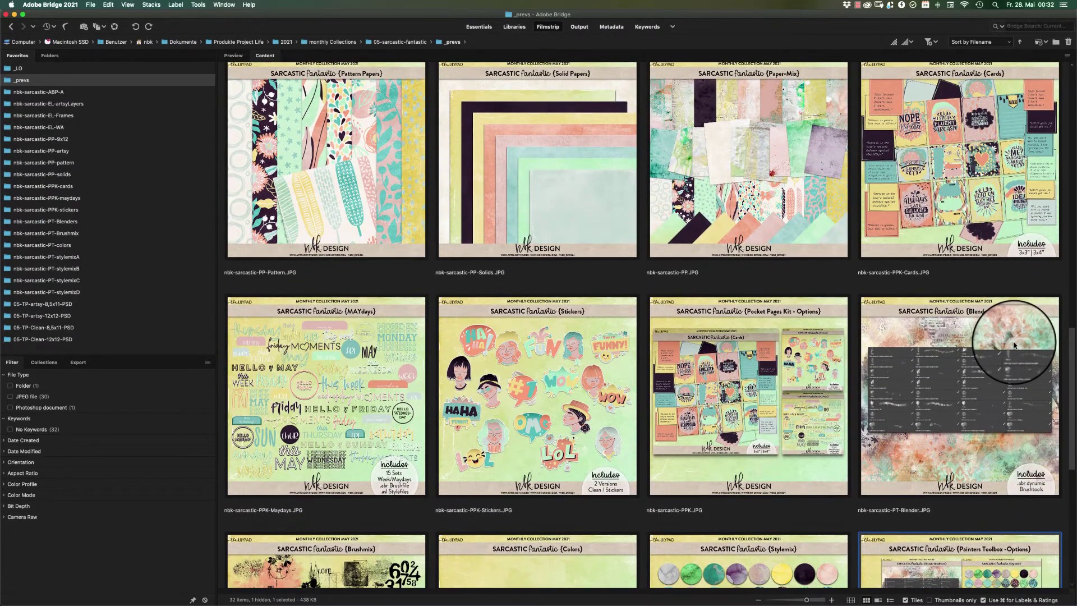
scroll(1009, 336, "up", 3)
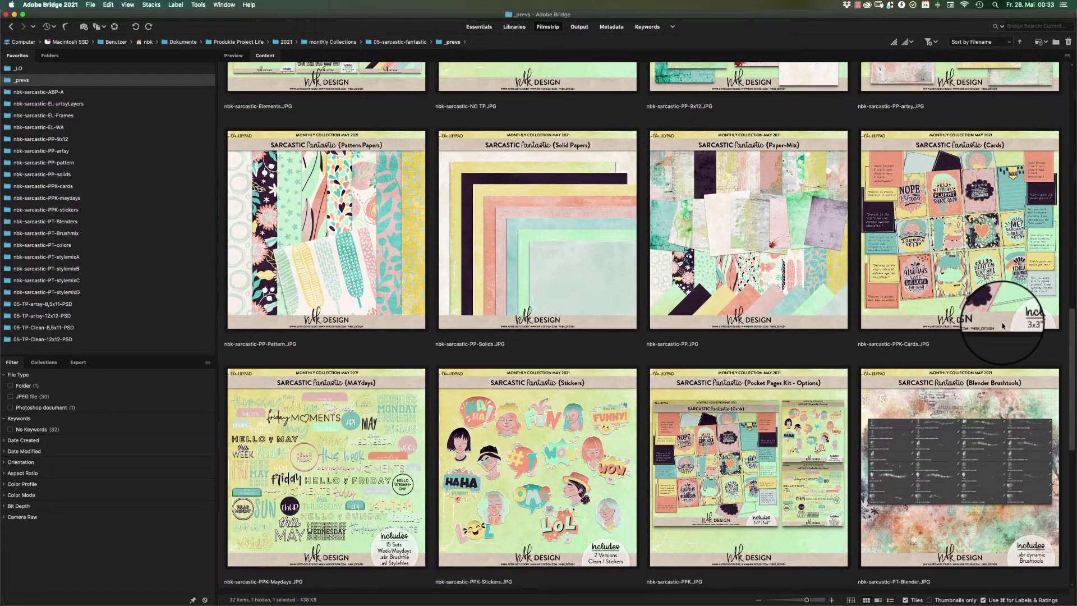
scroll(1004, 326, "down", 1)
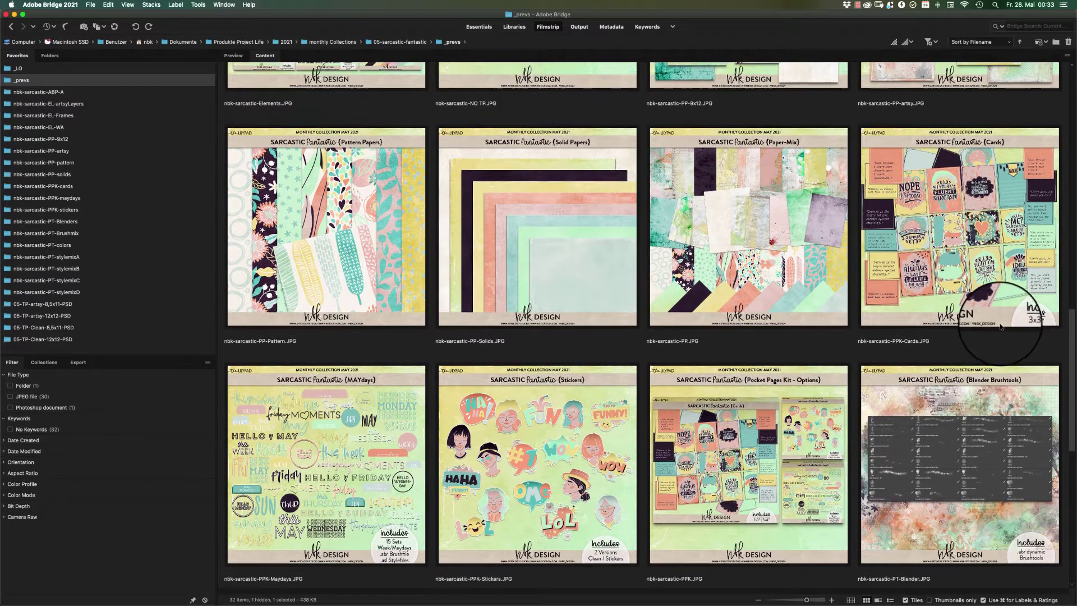
scroll(1003, 326, "down", 4)
left_click(792, 368)
key("space")
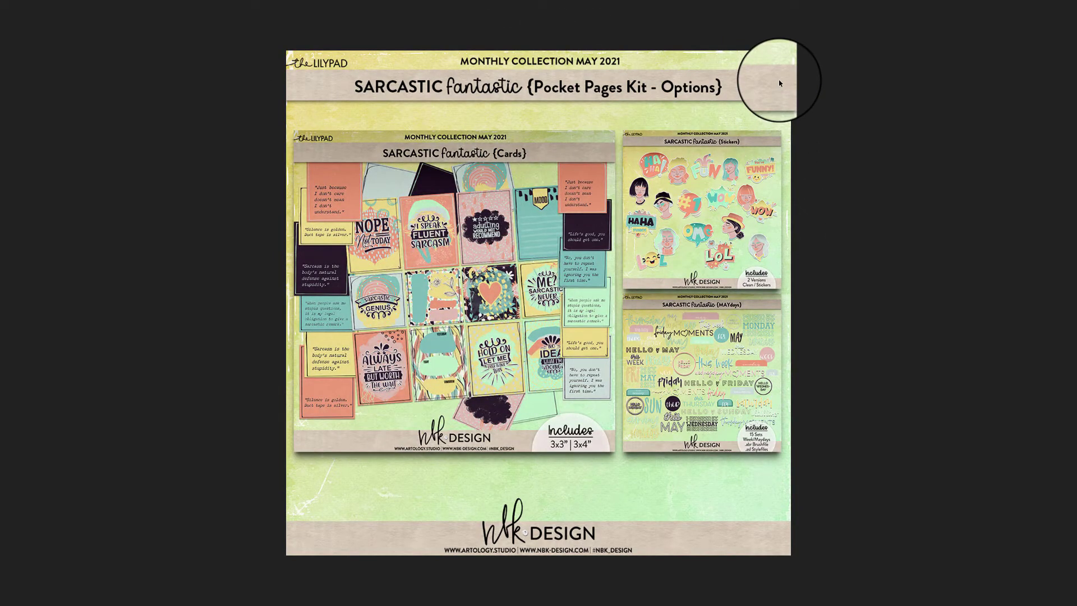
key("Right")
key("Right")
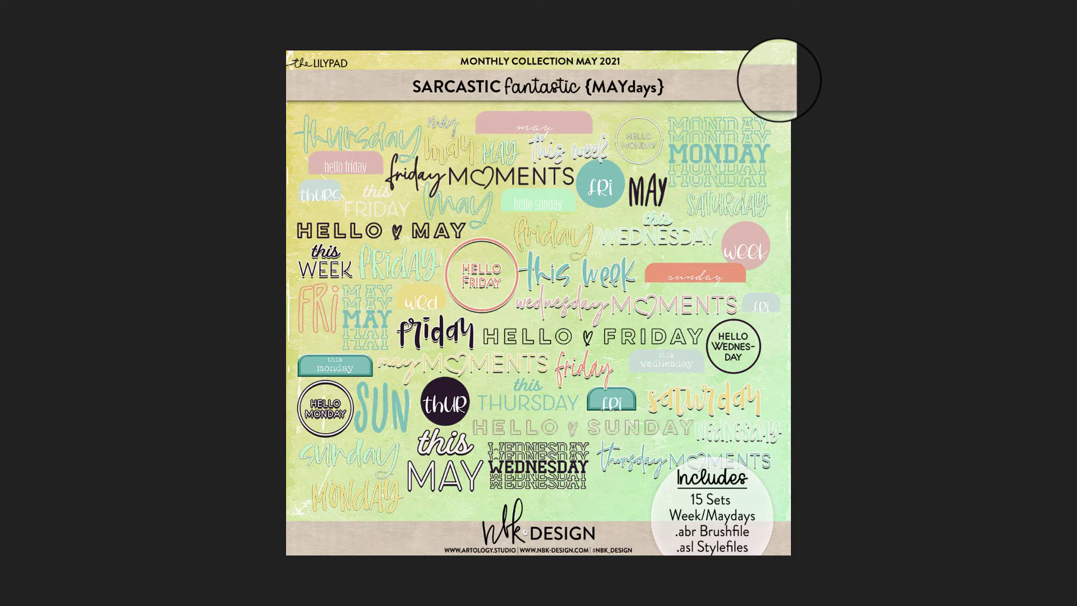
key("Left")
key("space")
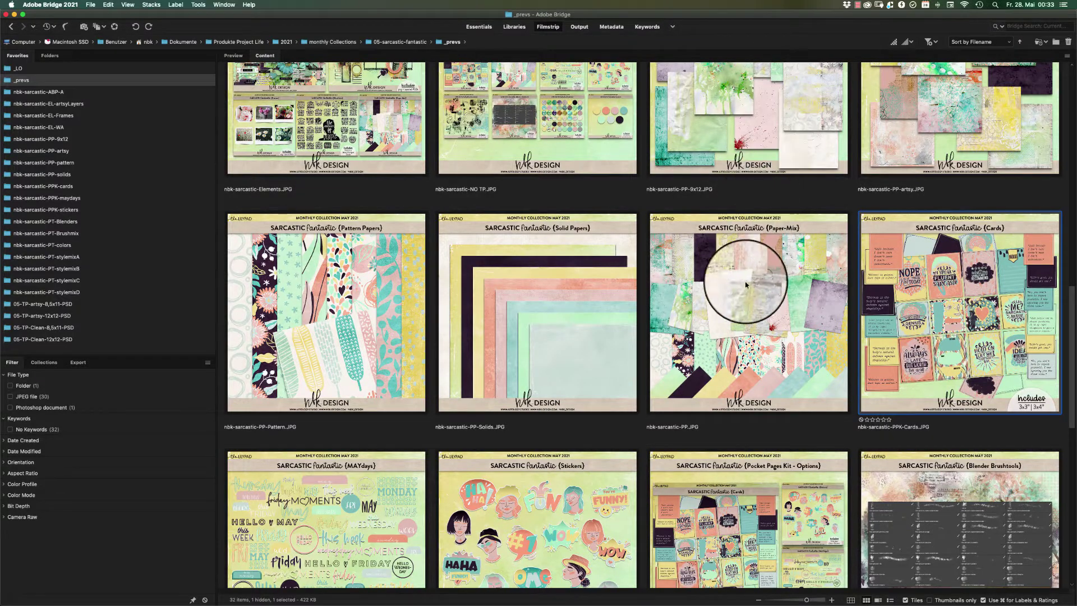
Step: View the Paper-Mix preview nbk-sarcastic-PP.JPG full screen, close it and go back to the first items of the folder
left_click(741, 308)
key("space")
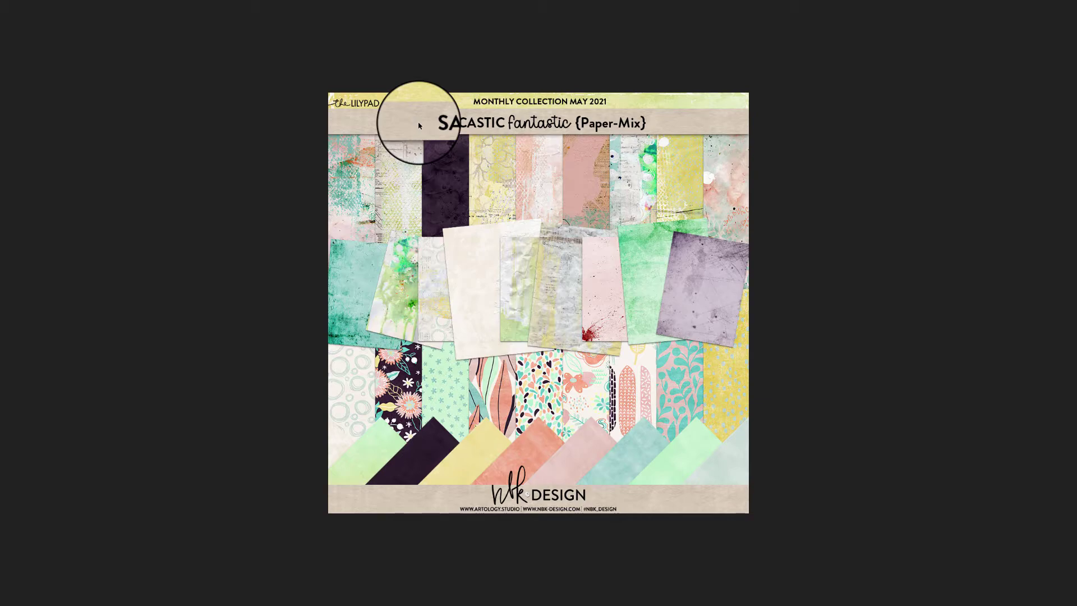
key("space")
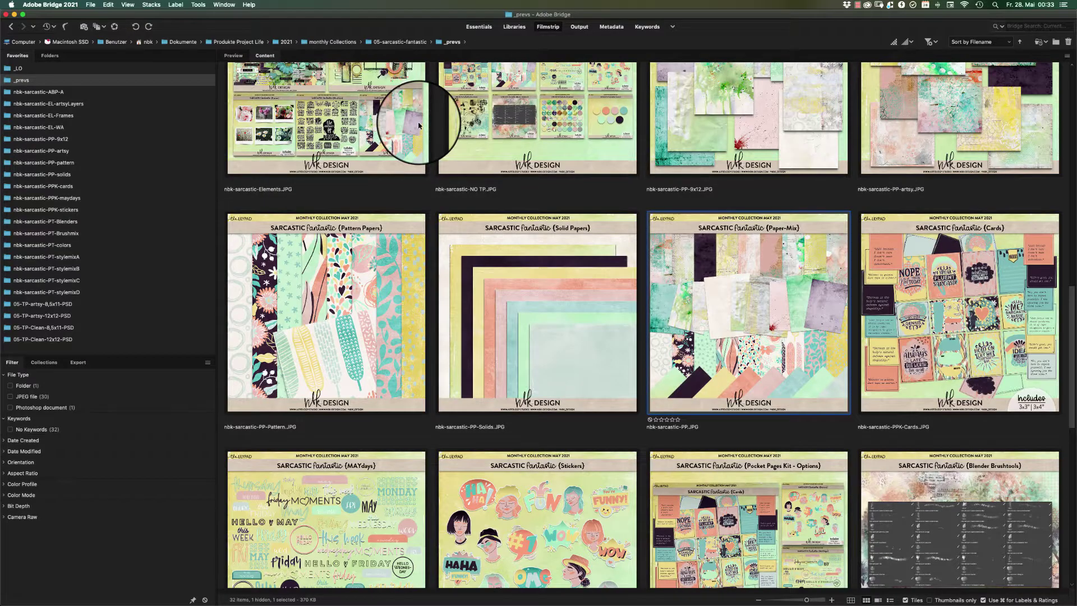
scroll(1065, 288, "up", 2)
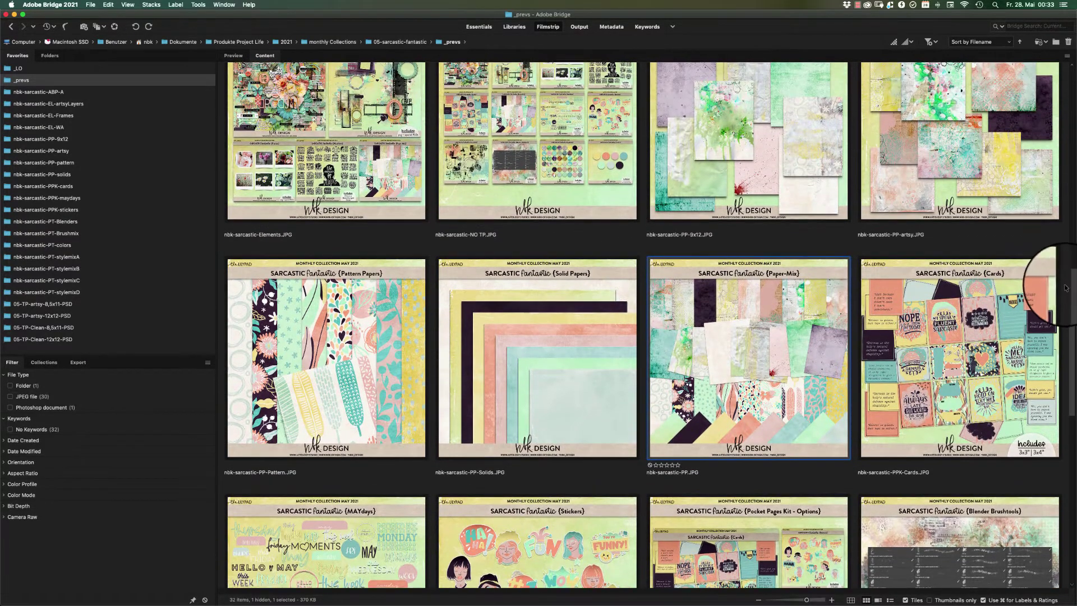
scroll(1066, 288, "up", 1)
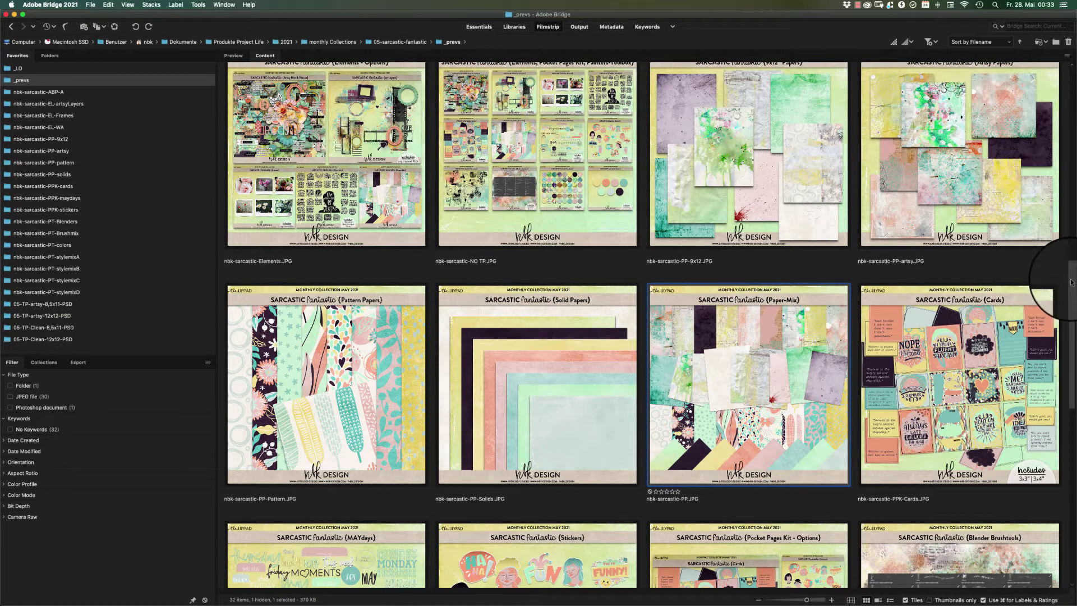
scroll(1067, 275, "up", 1)
scroll(1067, 275, "up", 1)
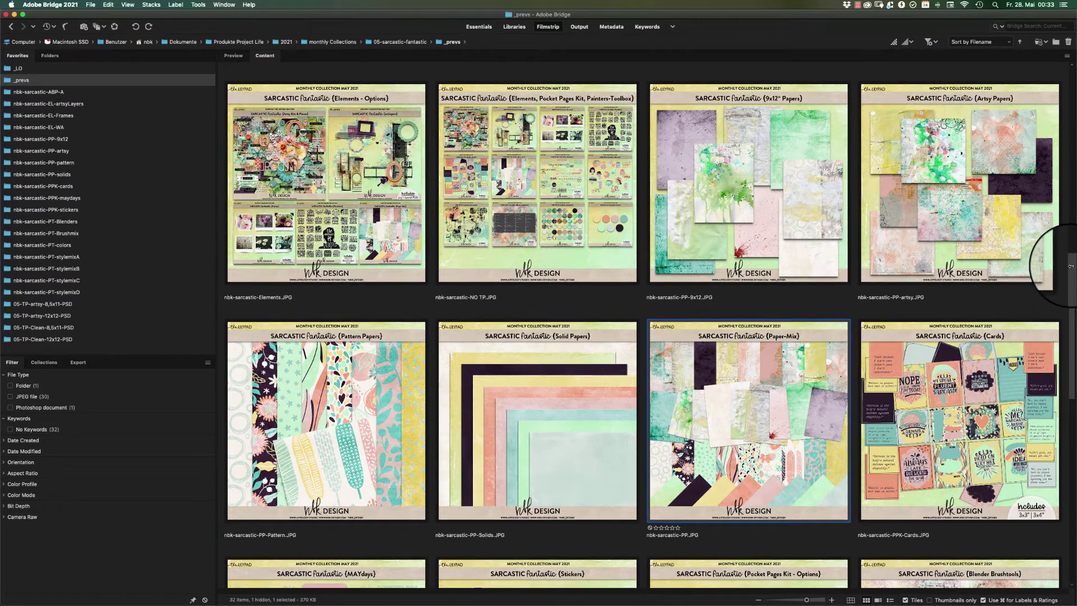
left_click_drag(1071, 269, 1049, 72)
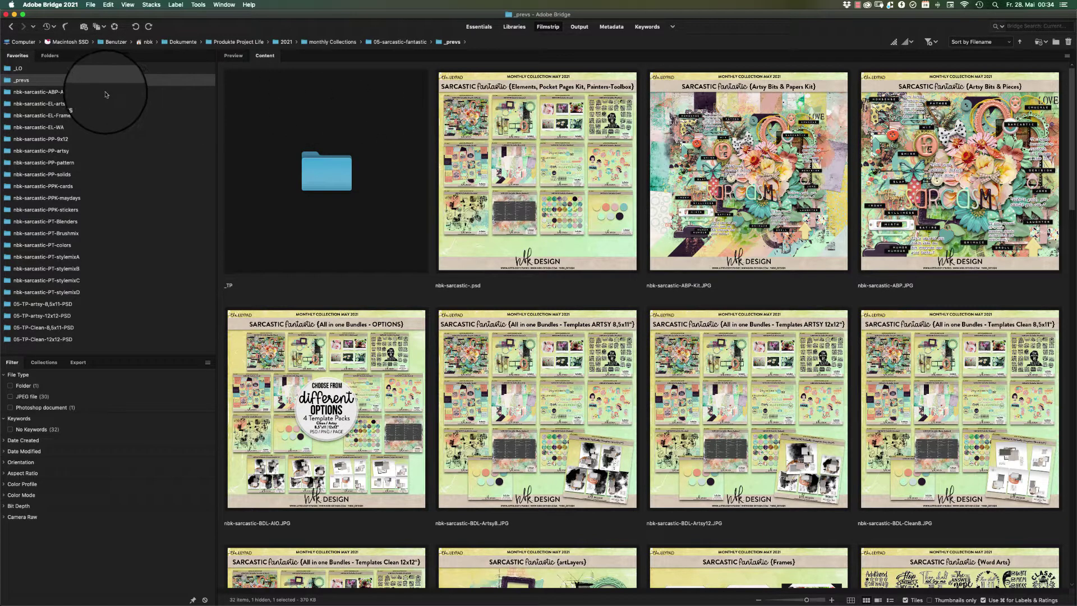
Step: Open the nbk-sarcastic-ABP-A folder and look over the ArtsyBit images through to the bows
left_click(71, 93)
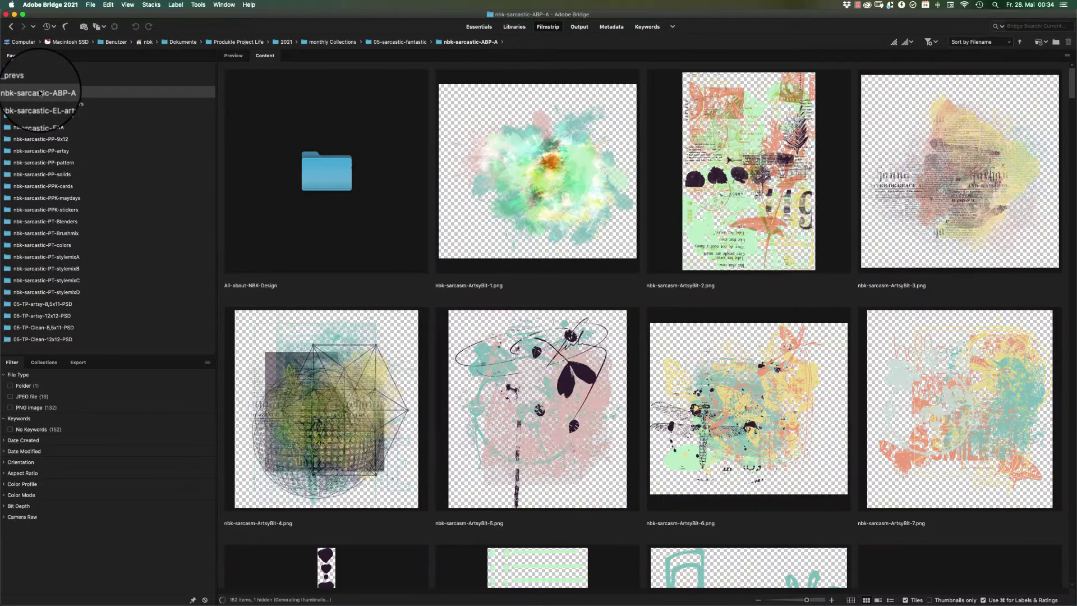
scroll(1054, 78, "down", 2)
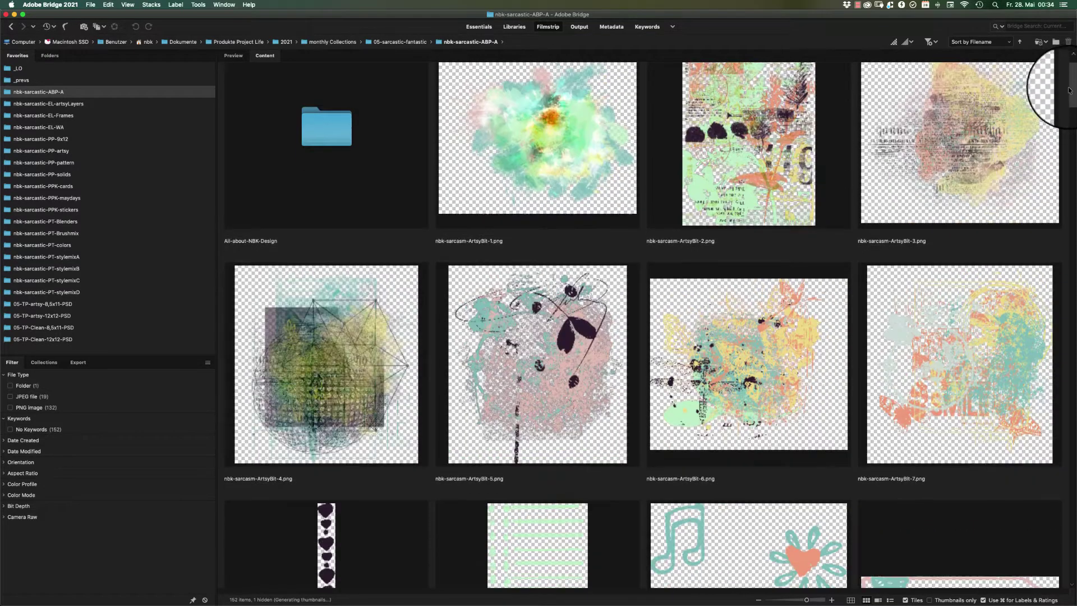
left_click_drag(1069, 90, 1067, 144)
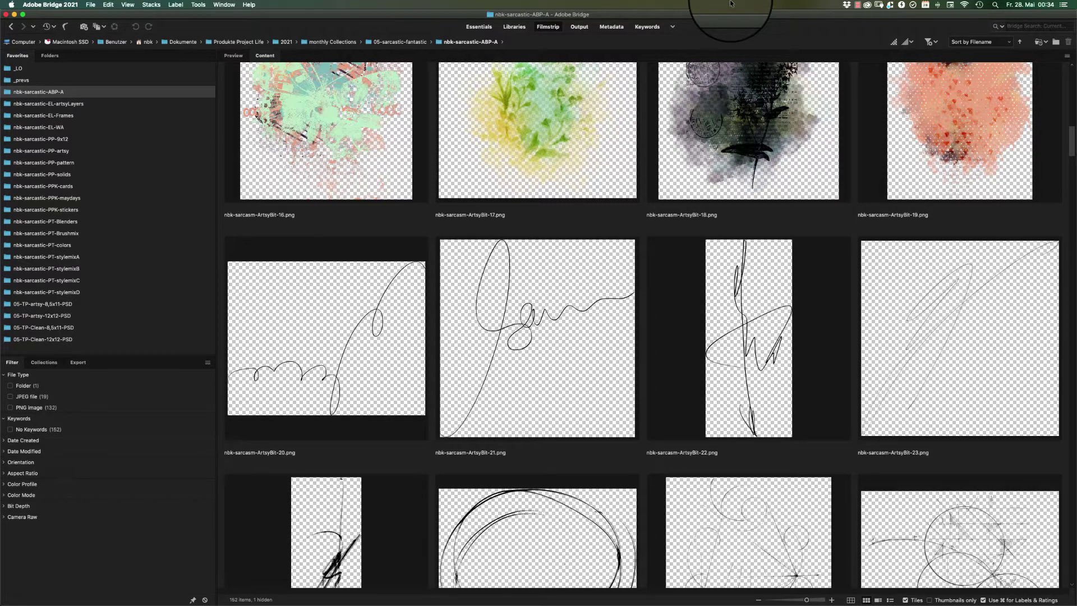
key("Page_Down")
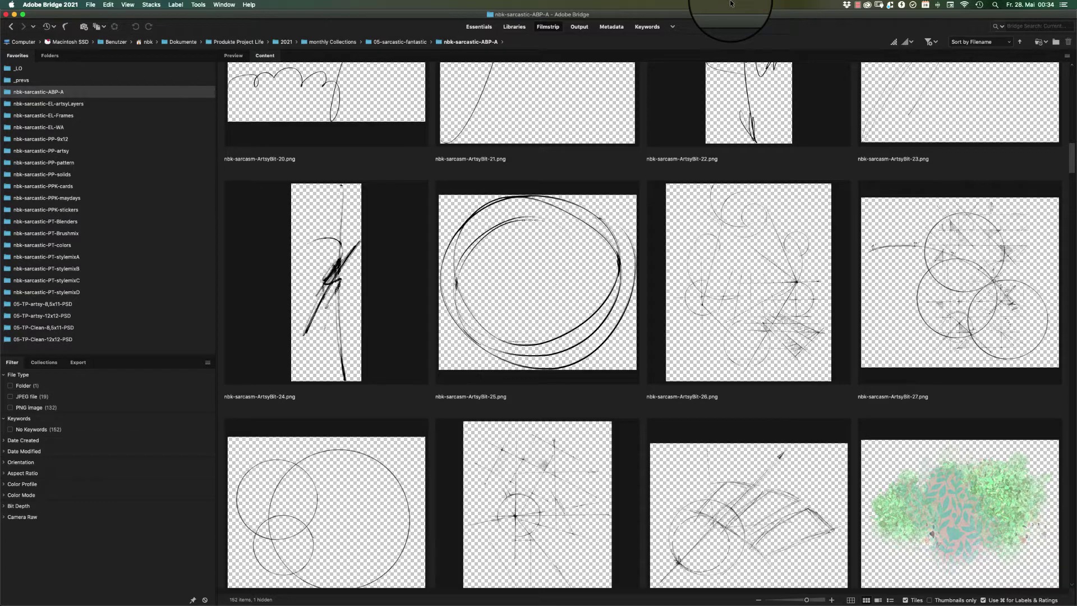
key("Page_Down")
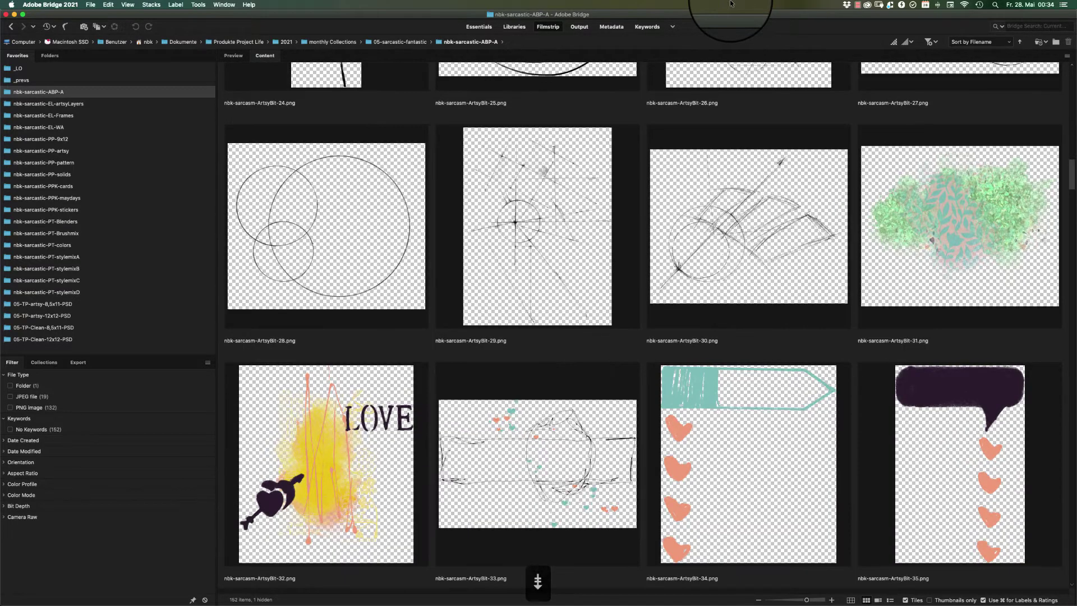
key("Page_Down")
key("Page_Down")
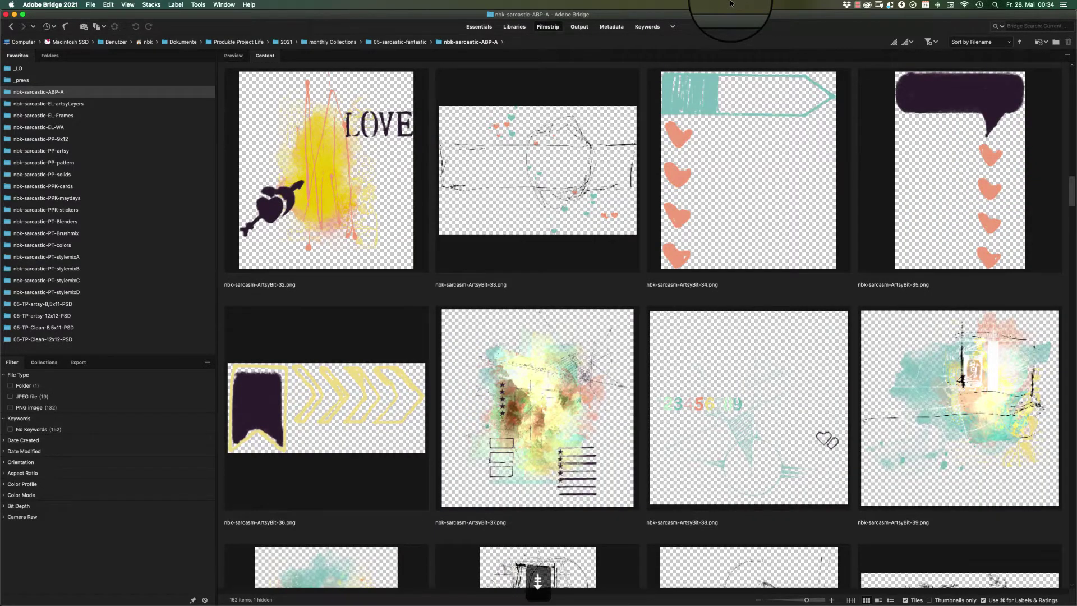
key("Page_Down")
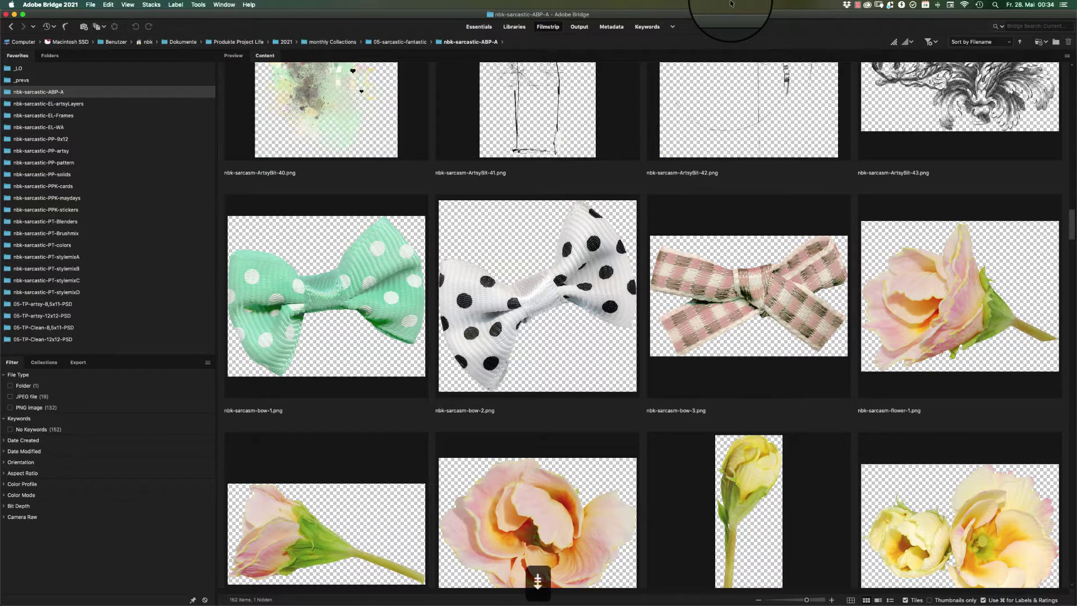
Step: Look over the flower, Magiclight and paperflower images in the ABP-A folder
scroll(730, 4, "down", 5)
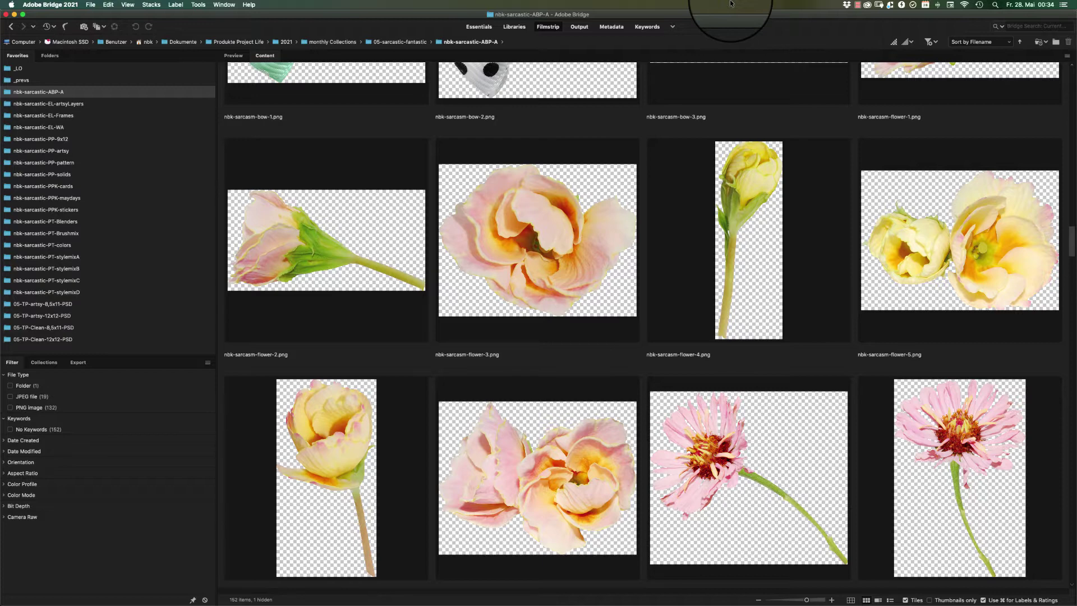
scroll(730, 3, "down", 5)
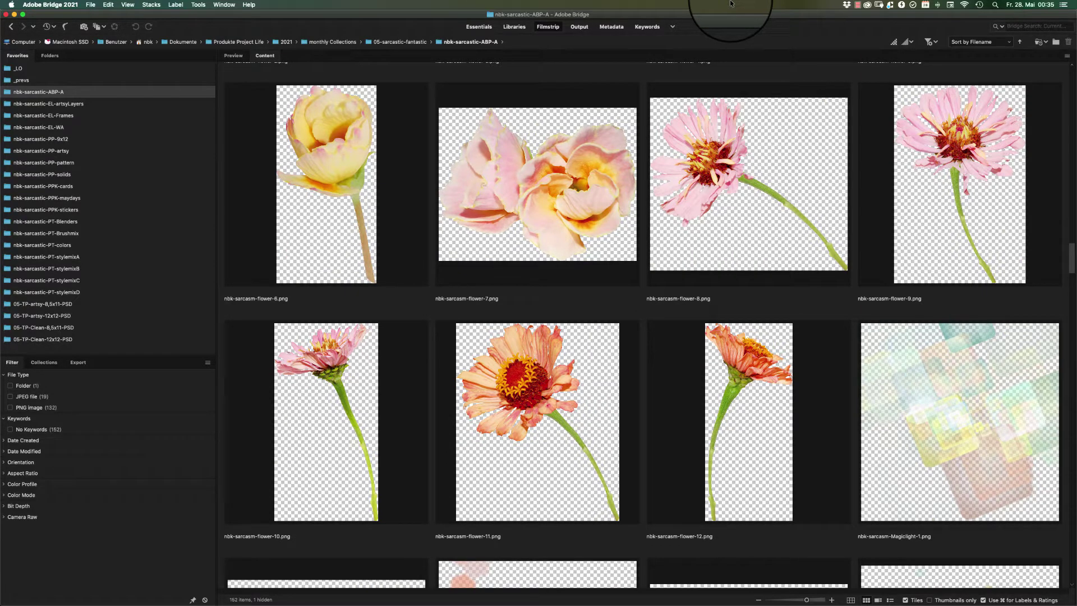
scroll(730, 3, "down", 5)
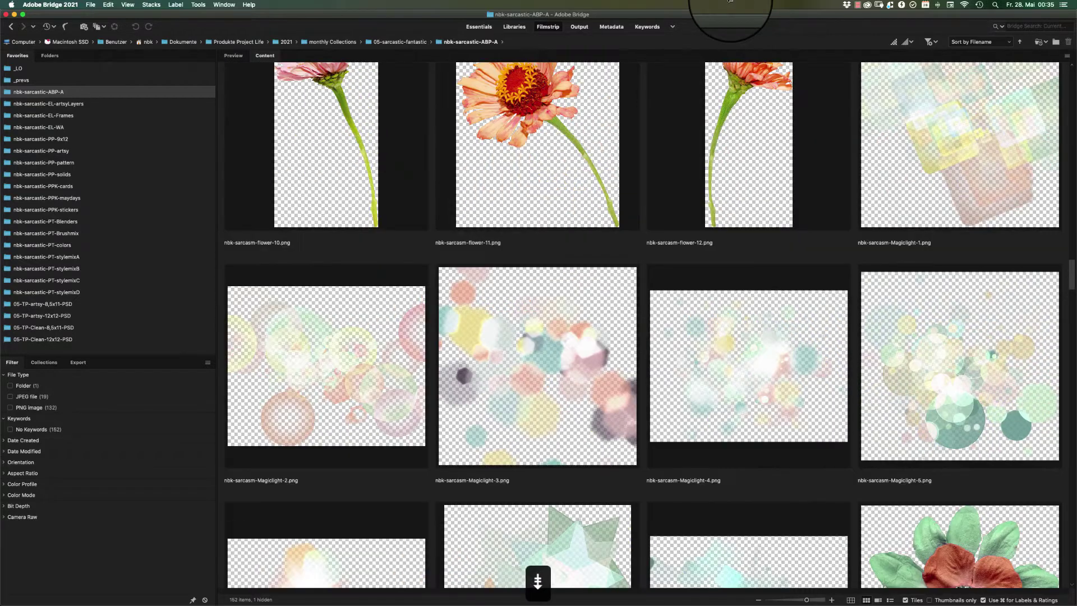
scroll(730, 3, "down", 5)
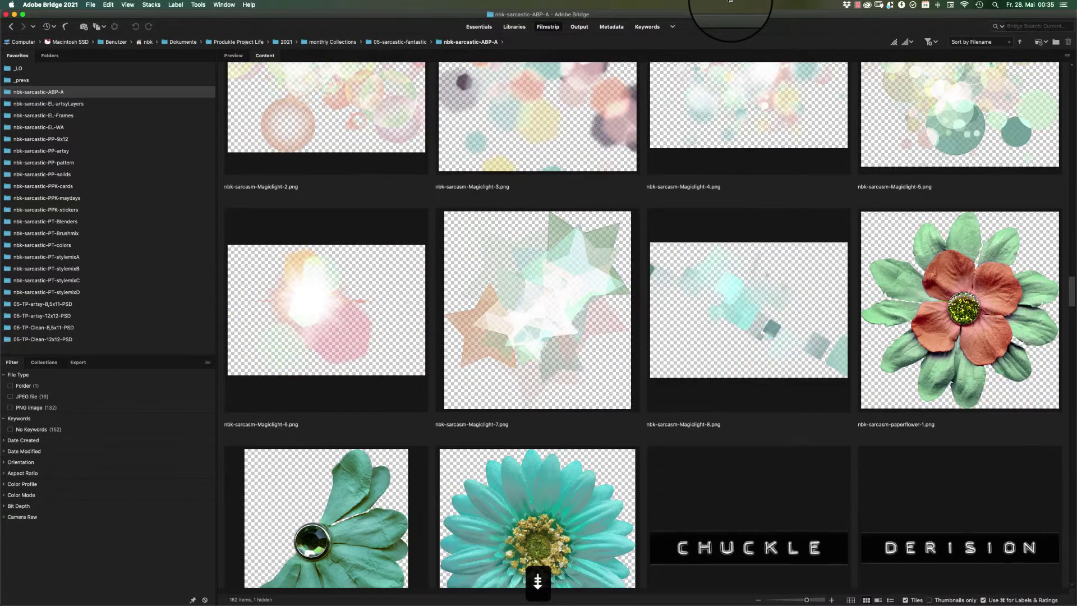
scroll(730, 1, "down", 5)
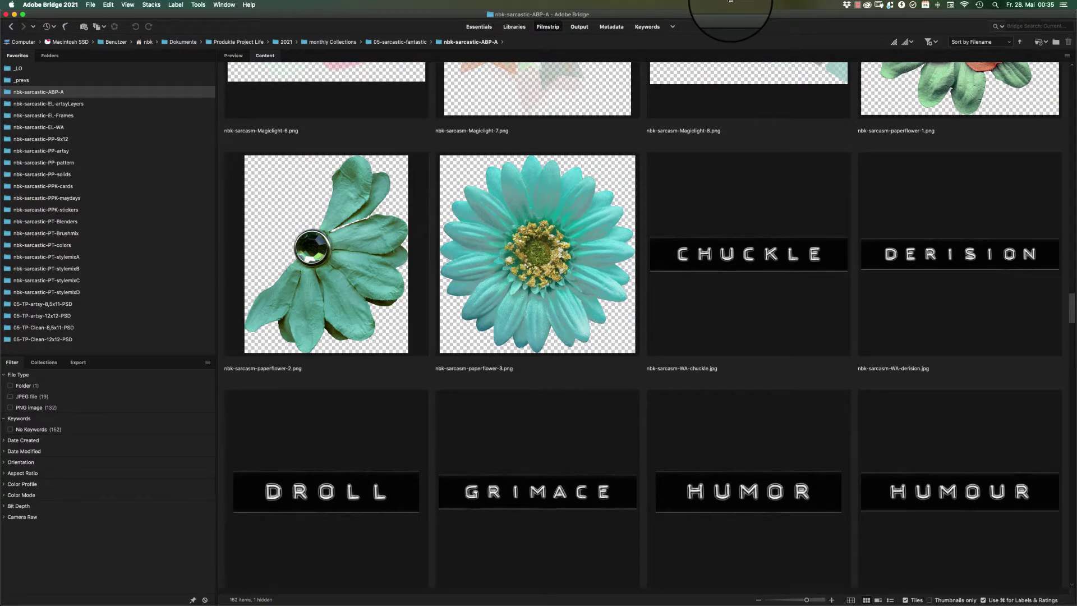
Step: Look over the word labels, buttons and quote cards, and select the "I clapped because it's finished" card
scroll(729, 1, "down", 5)
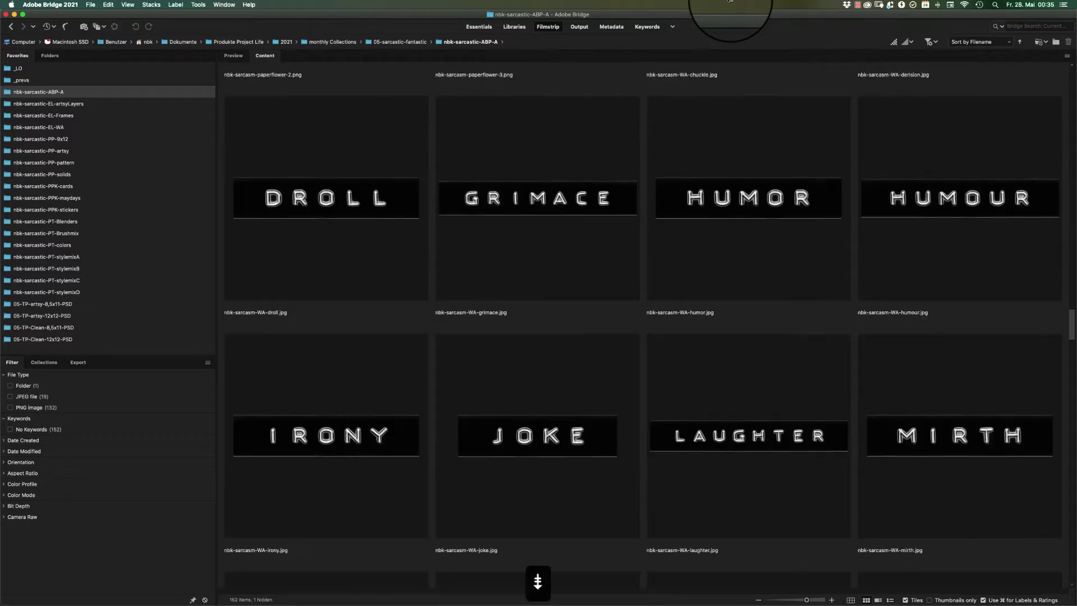
scroll(730, 1, "down", 5)
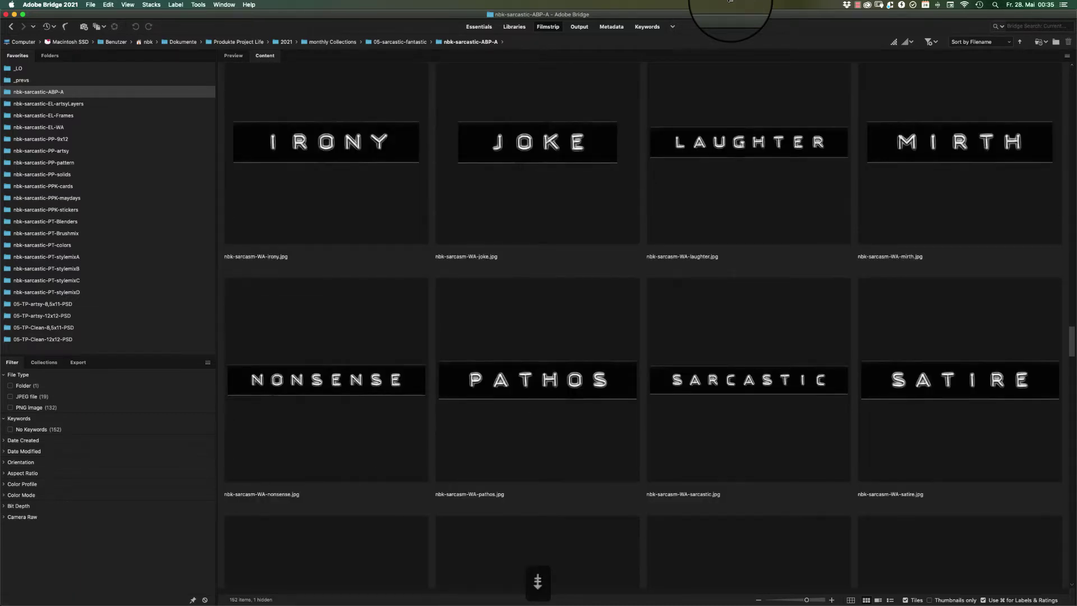
scroll(730, 1, "down", 10)
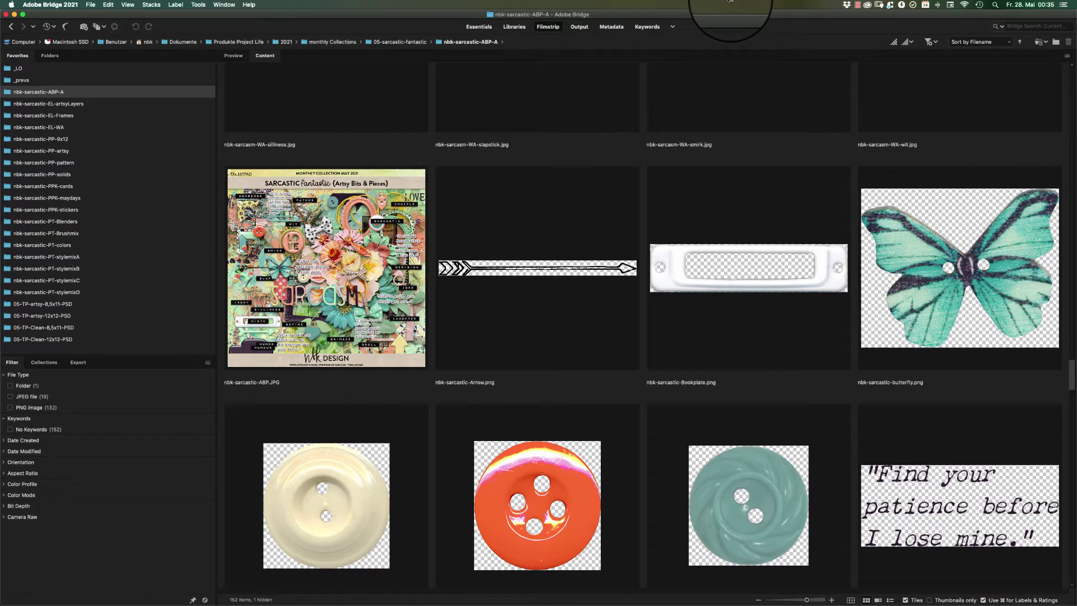
scroll(729, 1, "down", 10)
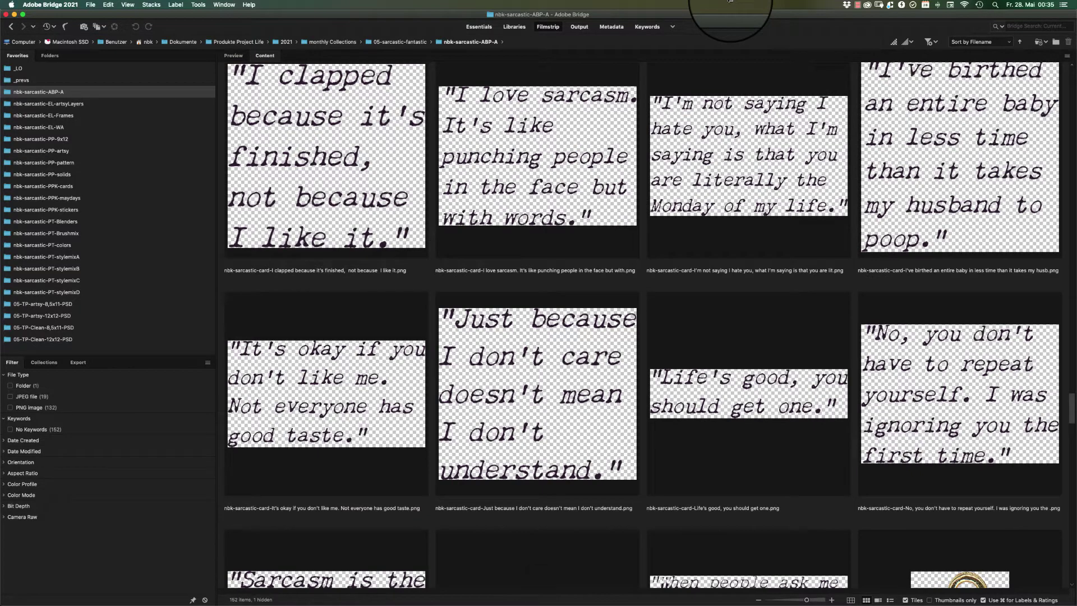
left_click(339, 164)
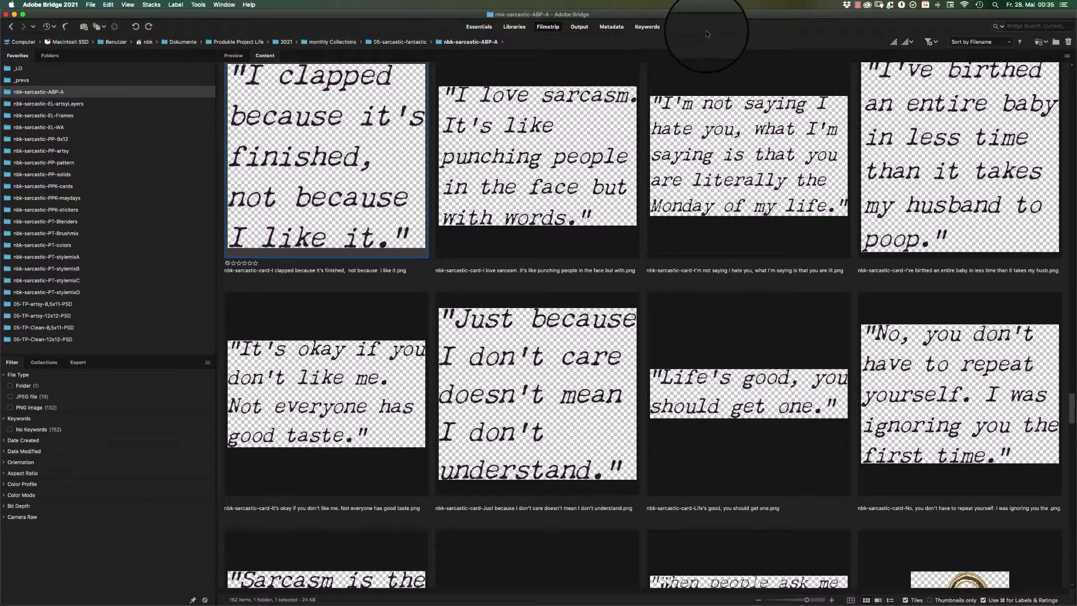
Step: Continue to the clothespin and corner elements, and select nbk-sarcastic-corner-1.png
scroll(707, 34, "down", 5)
scroll(707, 33, "down", 5)
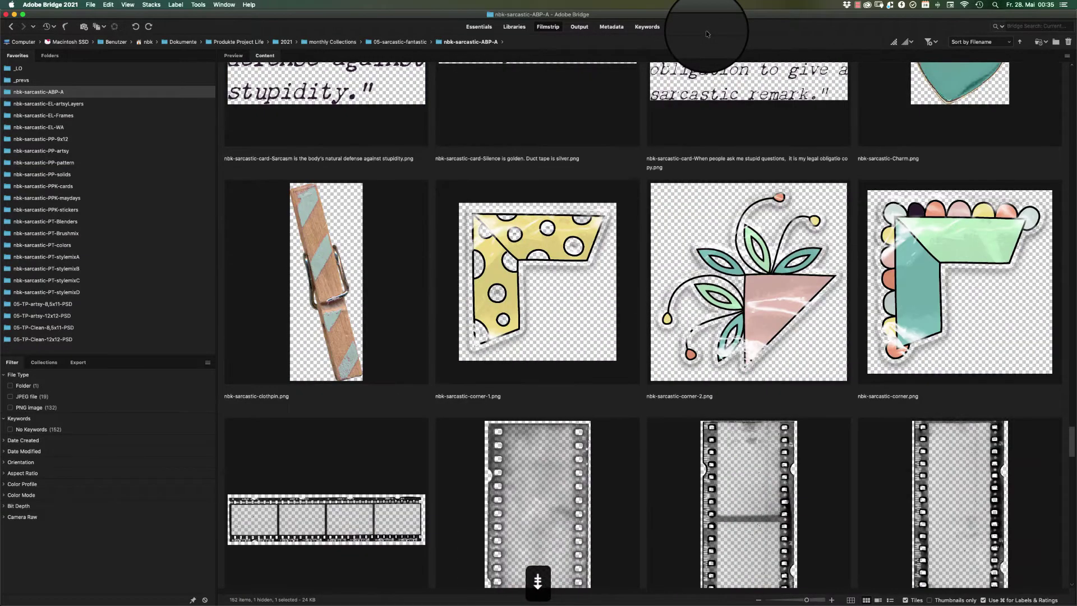
left_click(541, 262)
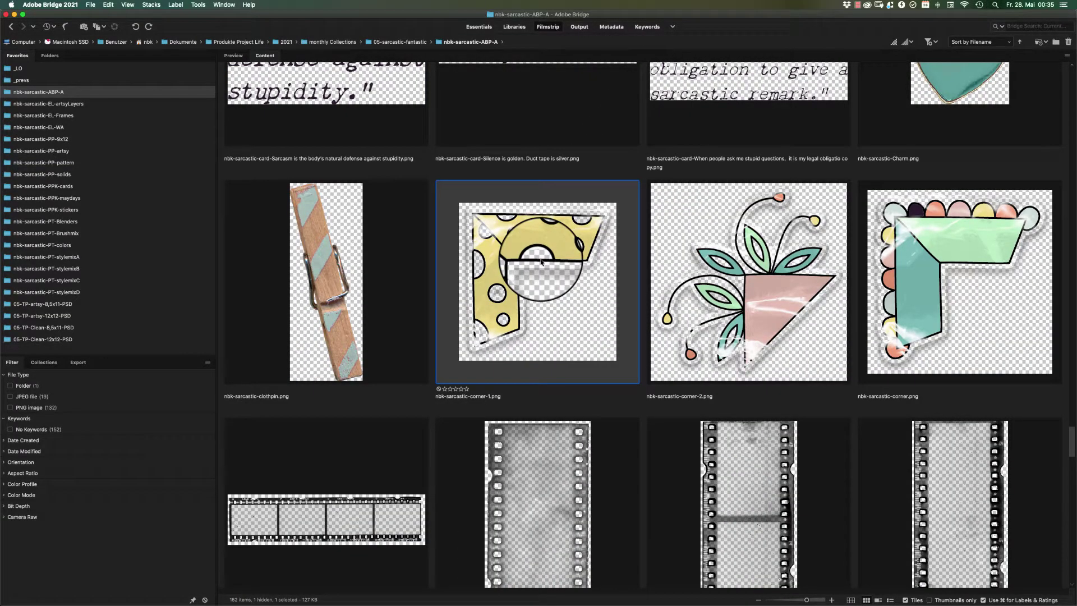
left_click_drag(541, 261, 745, 301)
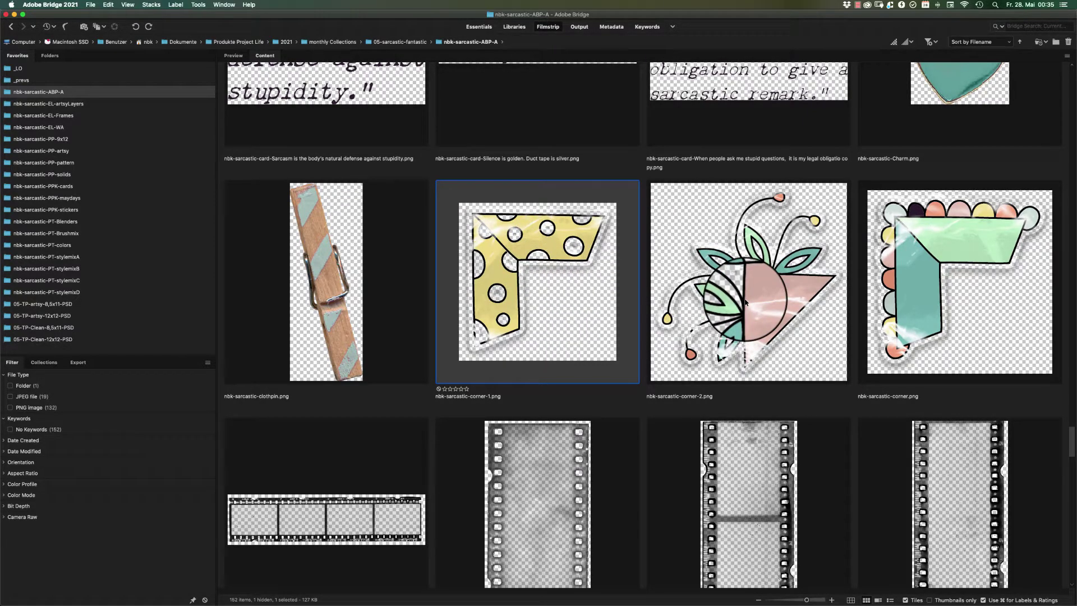
Step: Find the frames in the ABP-A folder, view nbk-sarcastic-Frame2.png full screen and return to the thumbnails
left_click_drag(745, 301, 1071, 490)
scroll(1069, 432, "up", 3)
left_click(586, 241)
key("space")
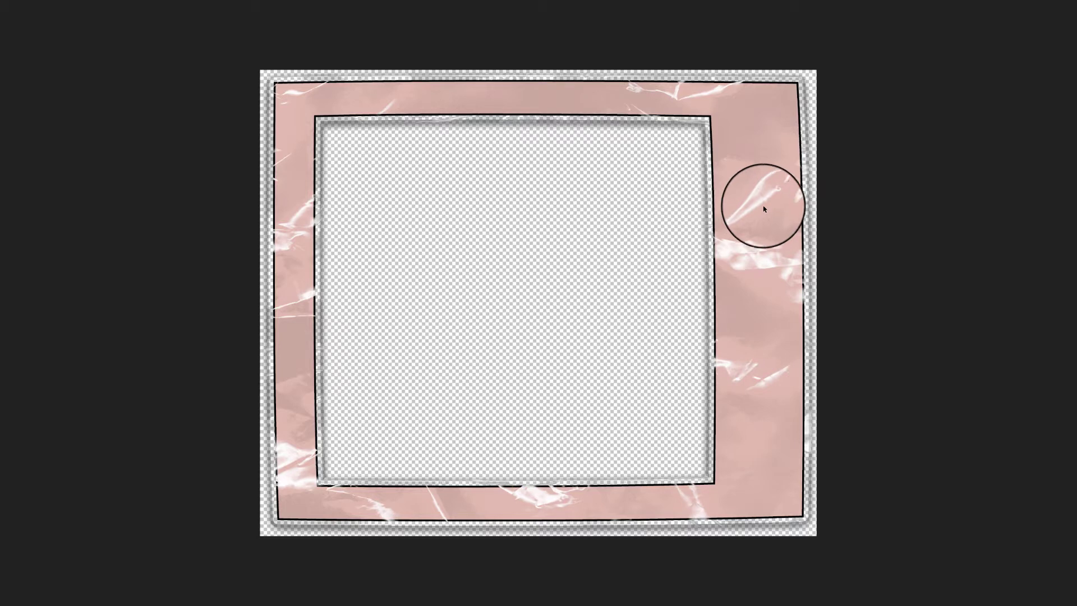
key("space")
Step: Look over the remaining frames, gems, paperclips, ribbon and sequins in the folder
scroll(877, 58, "down", 5)
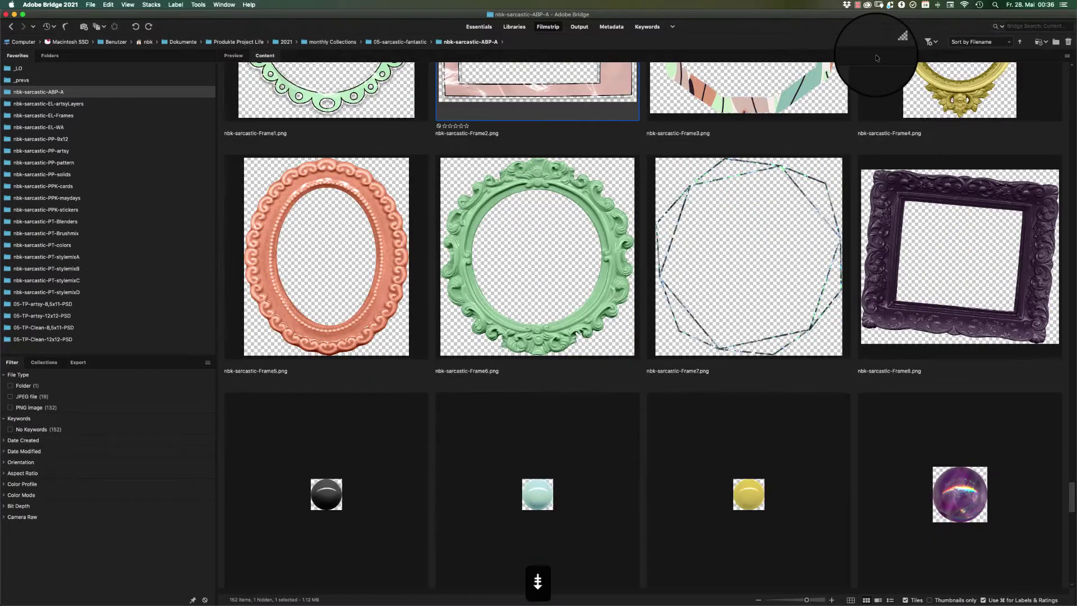
scroll(877, 57, "down", 5)
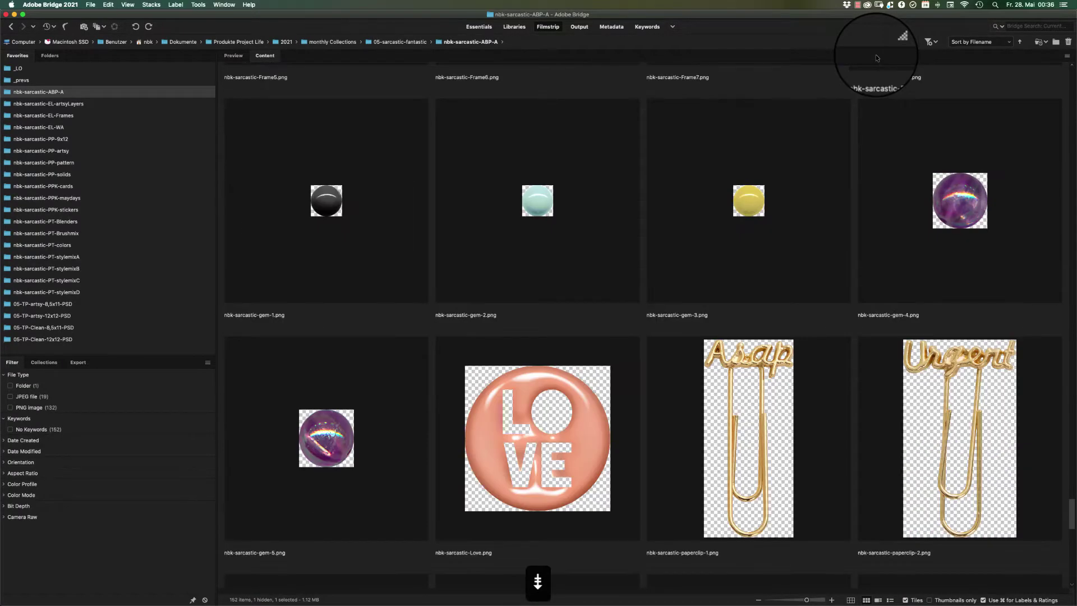
scroll(877, 58, "down", 5)
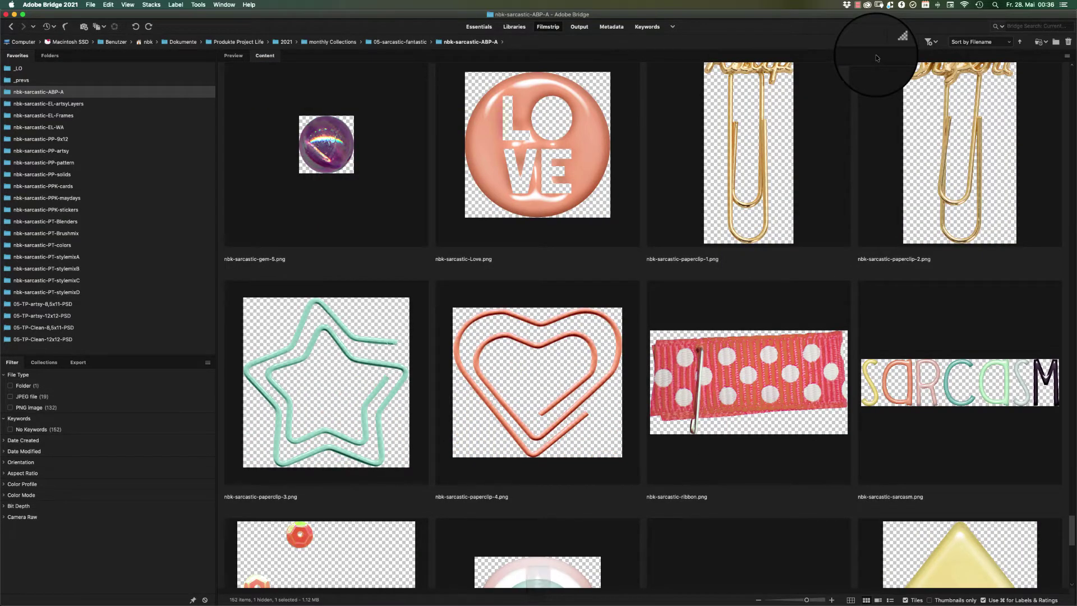
scroll(877, 57, "down", 5)
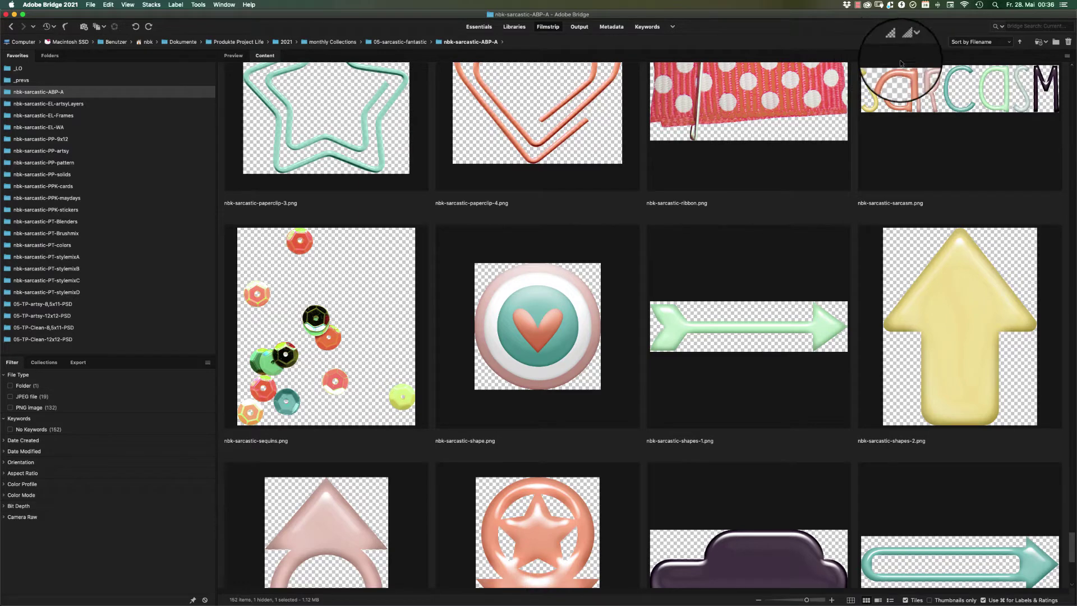
Step: View nbk-sarcastic-sarcasm.png full screen, close it and look over the shapes, string and washi images
left_click(985, 84)
key("space")
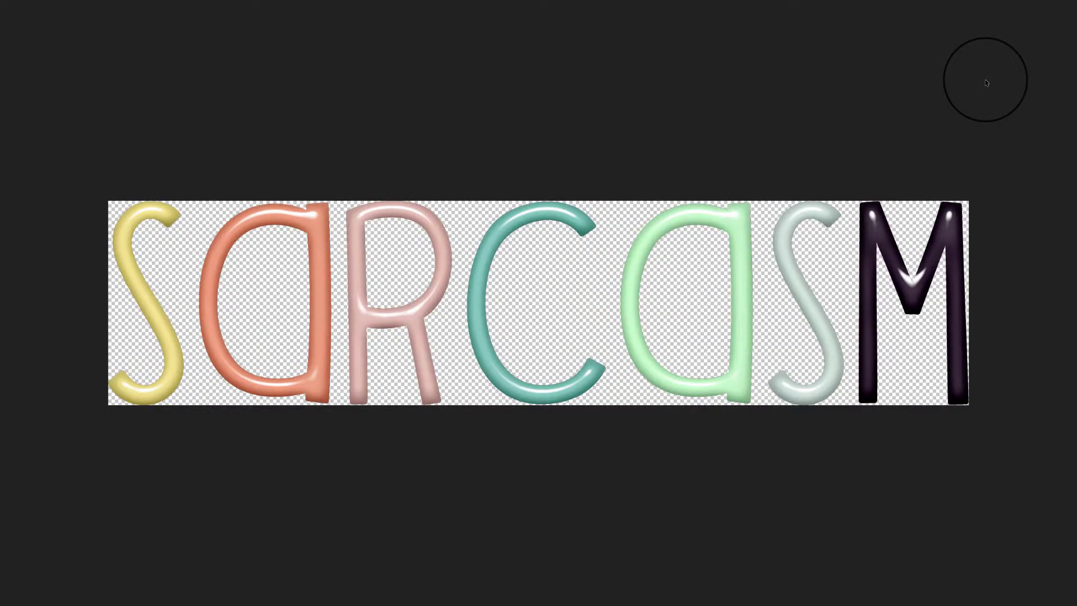
key("space")
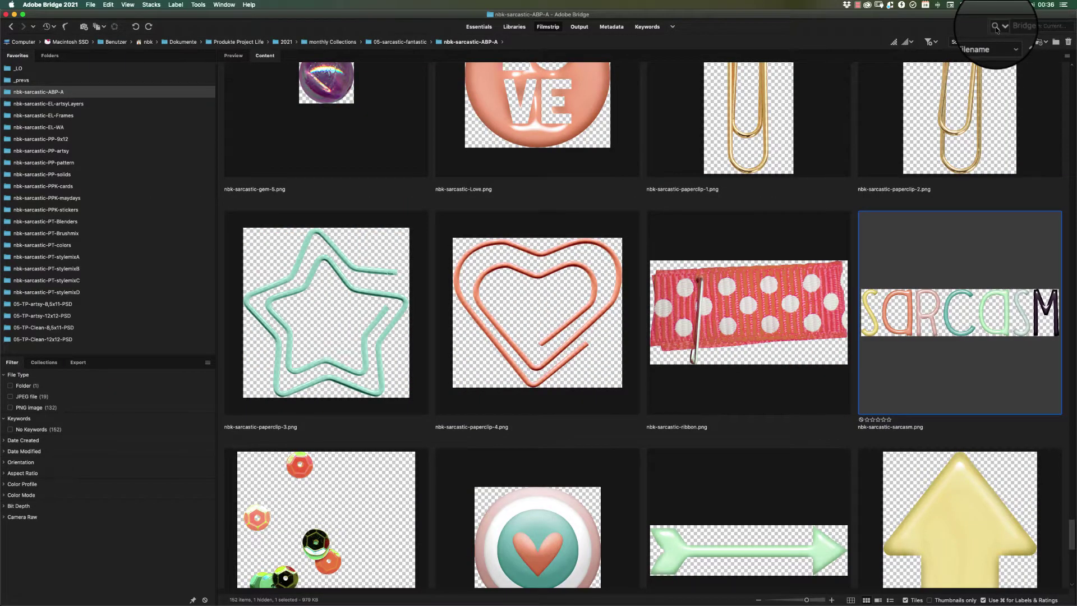
scroll(996, 30, "down", 4)
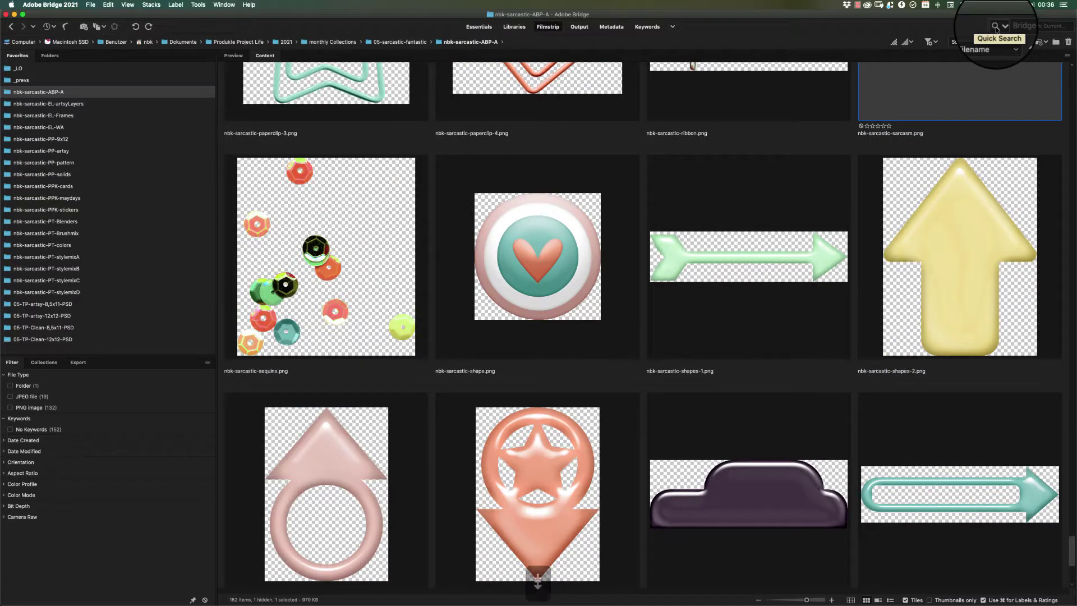
scroll(996, 29, "down", 4)
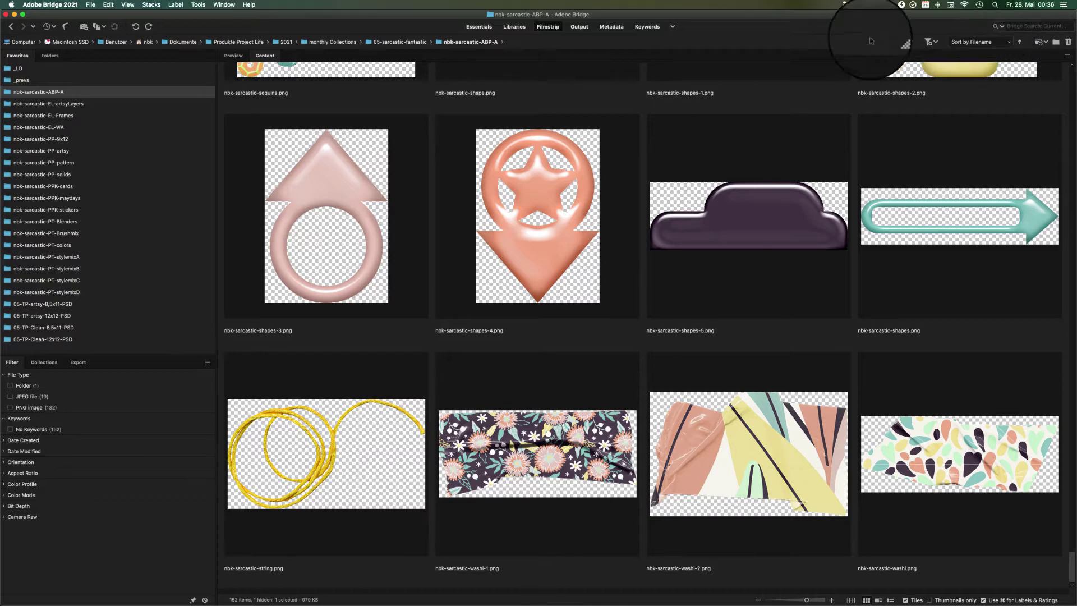
Step: Open the nbk-sarcastic-EL-artsyLayers folder and open nbk-sarcastic-artsyLayers1.psd in Photoshop
left_click(84, 103)
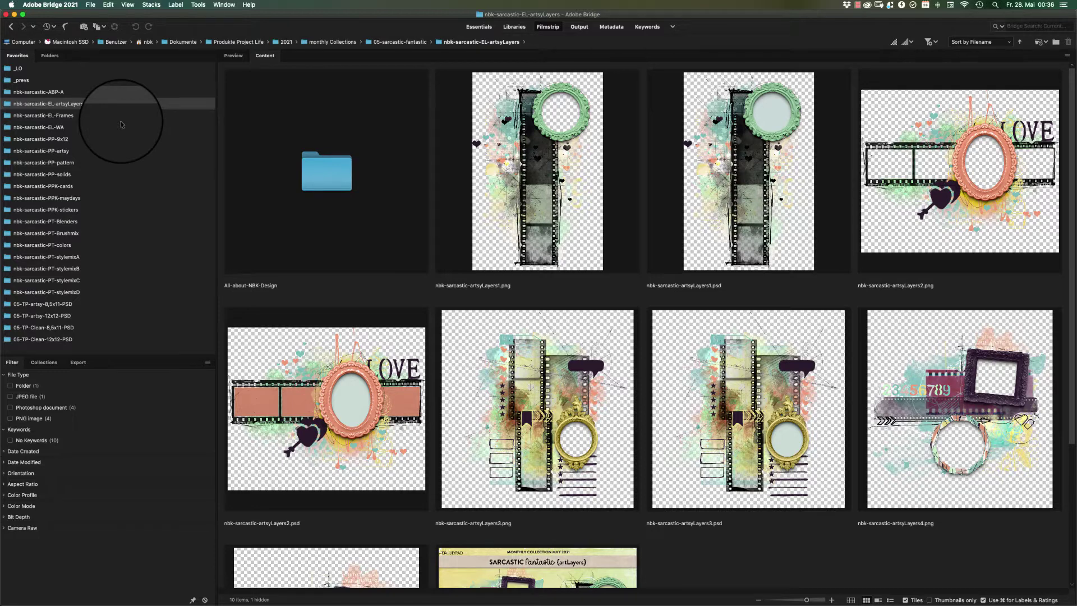
double_click(758, 184)
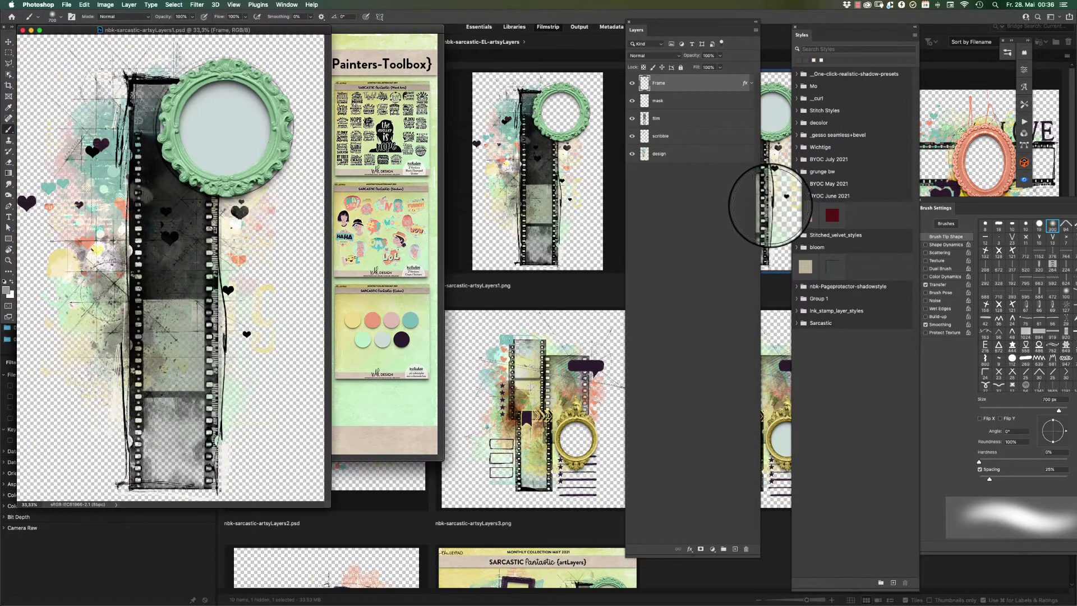
Step: Try moving the film layer of artsyLayers1.psd slightly down with the Move tool, and undo the move
left_click(9, 43)
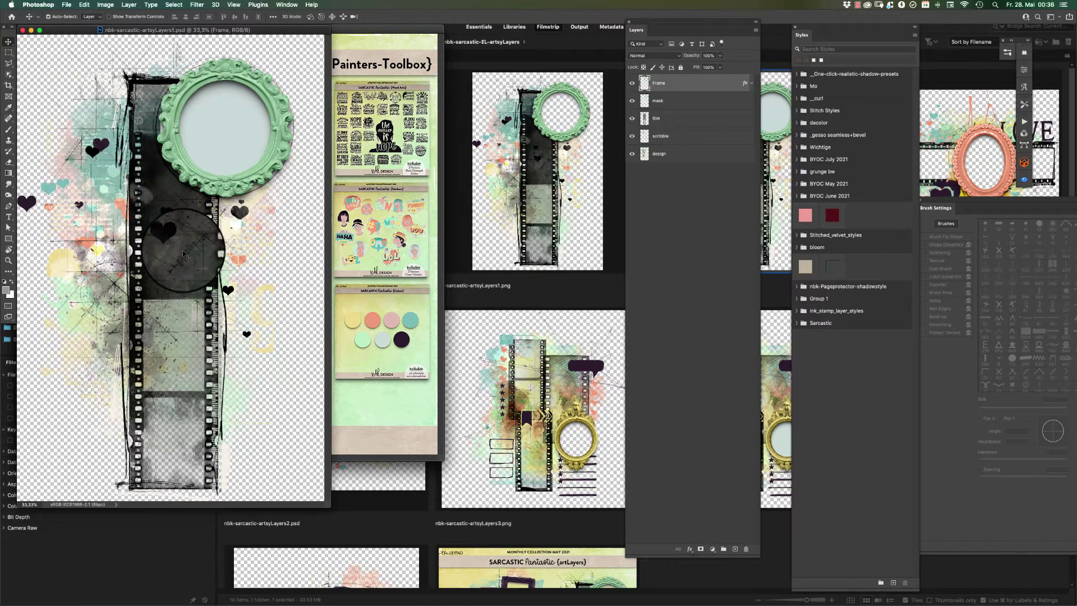
left_click_drag(214, 250, 218, 282)
key("super+z")
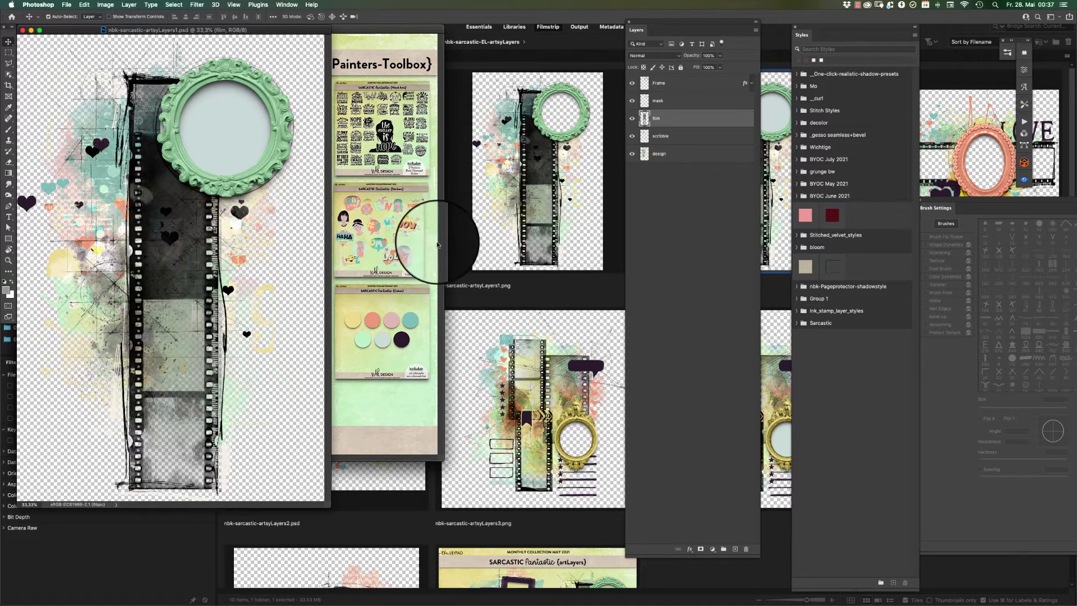
Step: Close the nbk-sarcastic-NO TP.JPG document and shift the artsyLayers1.psd window slightly
left_click(404, 143)
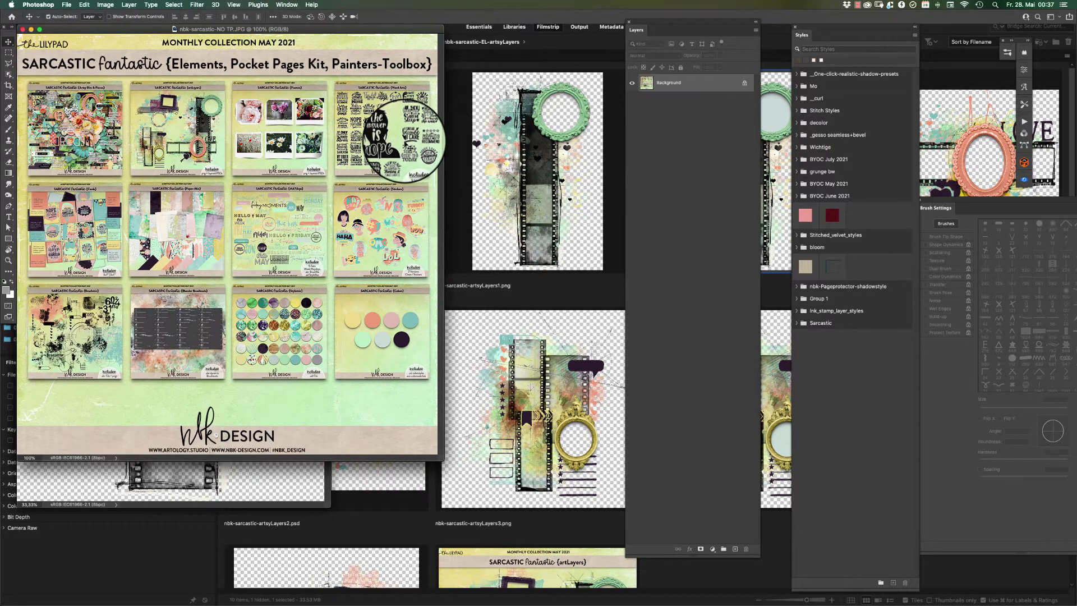
key("super+w")
mouse_move(277, 31)
left_mouse_down()
mouse_move(283, 24)
mouse_move(285, 40)
left_mouse_up()
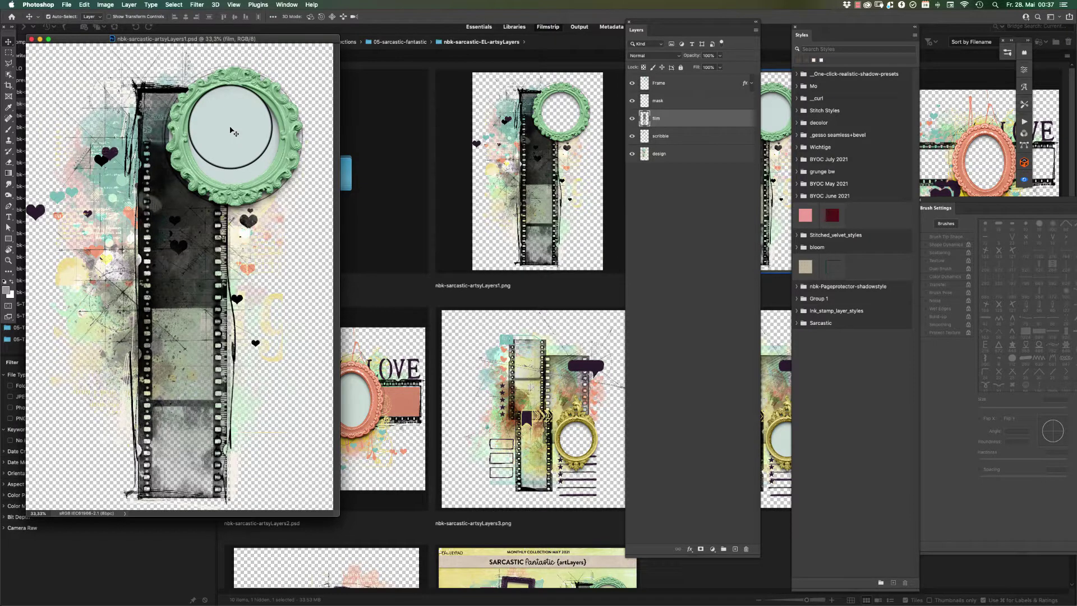
Step: Switch to Bridge, open nbk-sarcastic-artsyLayers1.png in Photoshop and place its window beside the PSD
left_click(418, 90)
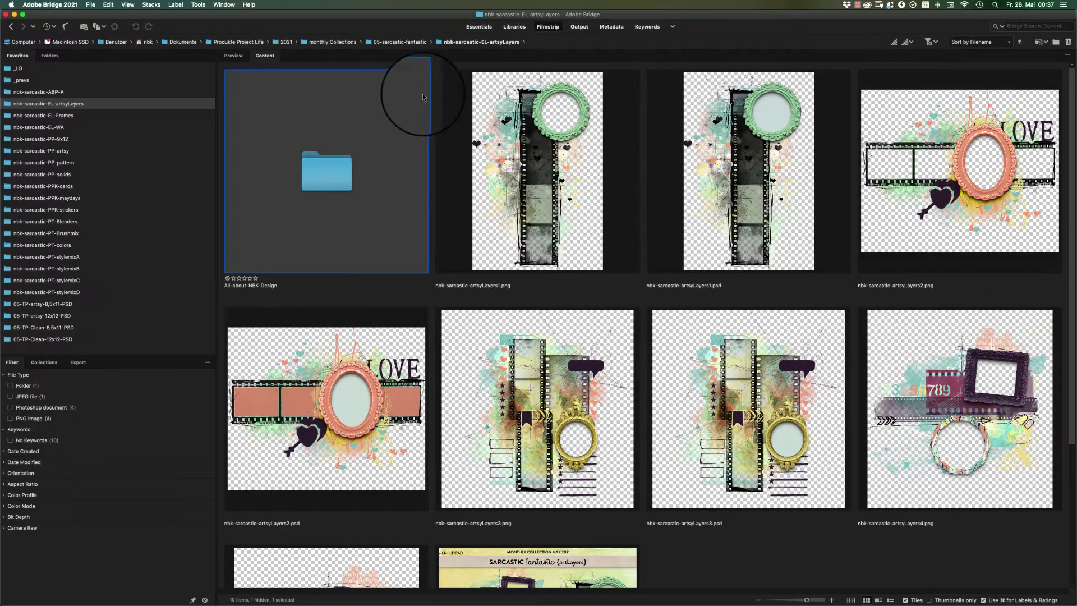
left_click(572, 112)
double_click(572, 116)
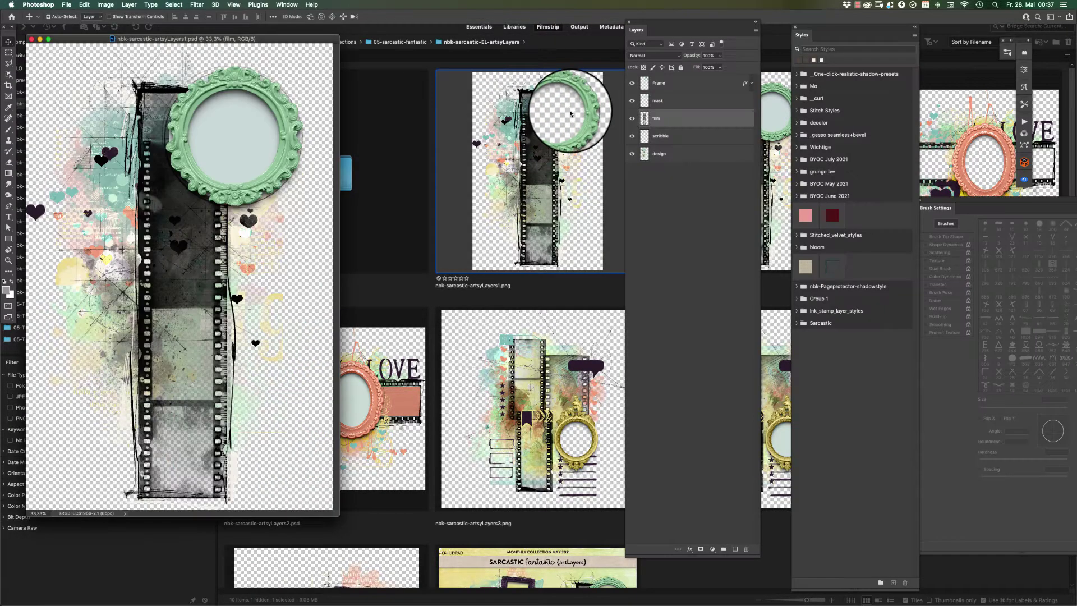
left_click_drag(262, 31, 425, 68)
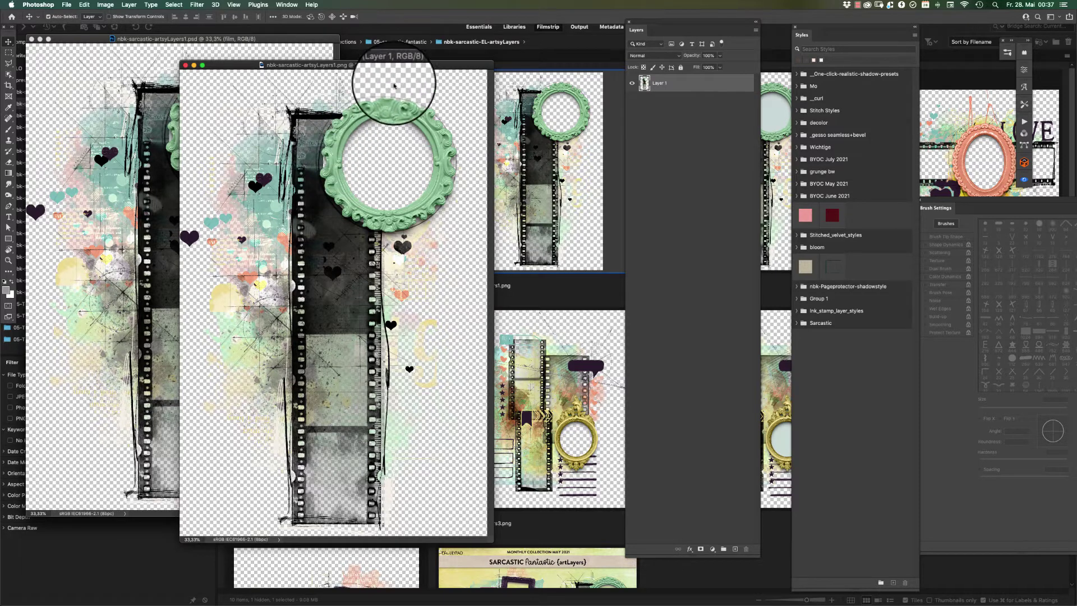
left_click_drag(404, 65, 382, 50)
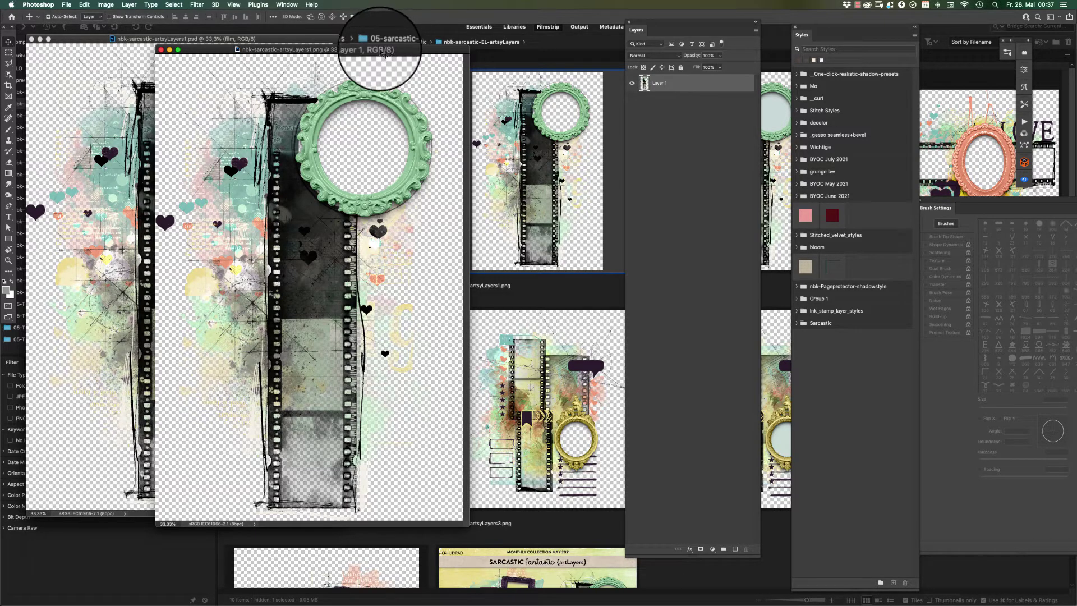
Step: Draw a grey rectangle shape of about 412 by 629 px over the light film frame in artsyLayers1.png
left_click(9, 239)
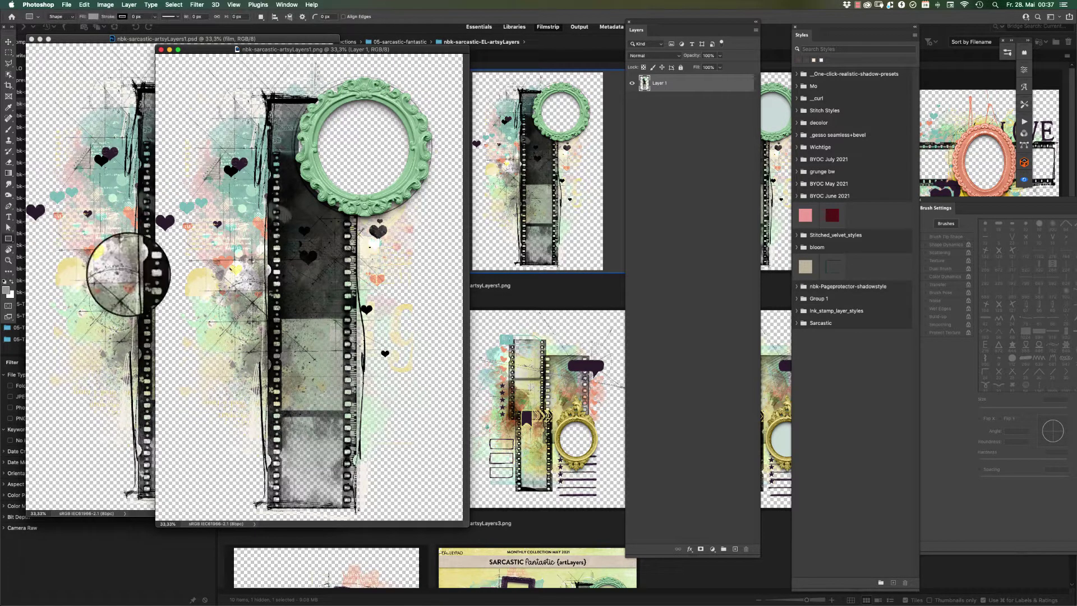
left_click_drag(266, 296, 340, 409)
left_click(9, 41)
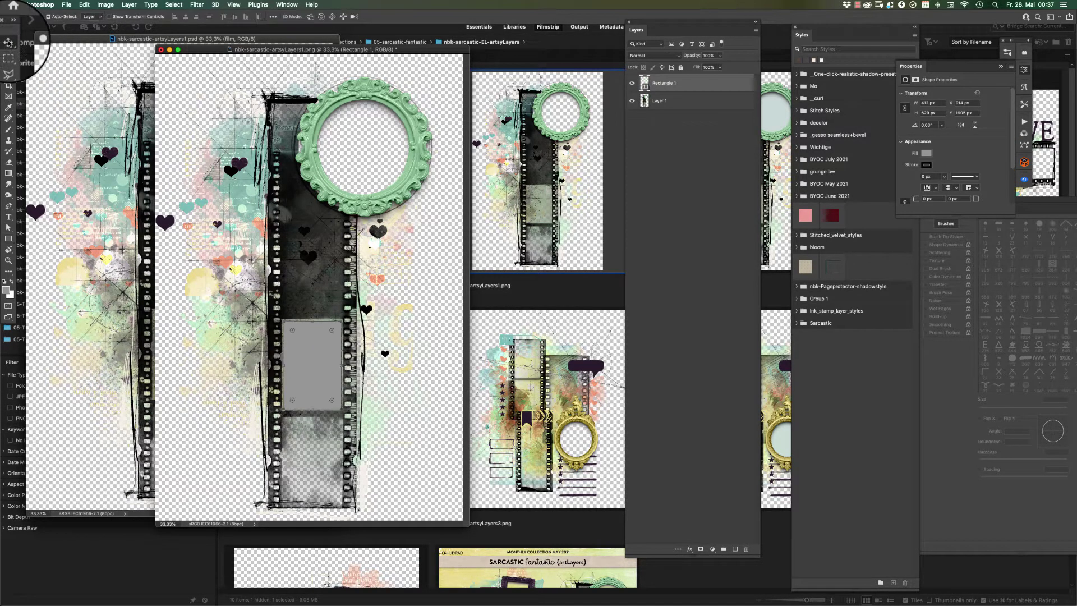
Step: Search Free Stock Search 2 Pro for "peach" photos and load the peach on the plain yellow background
left_click(1024, 179)
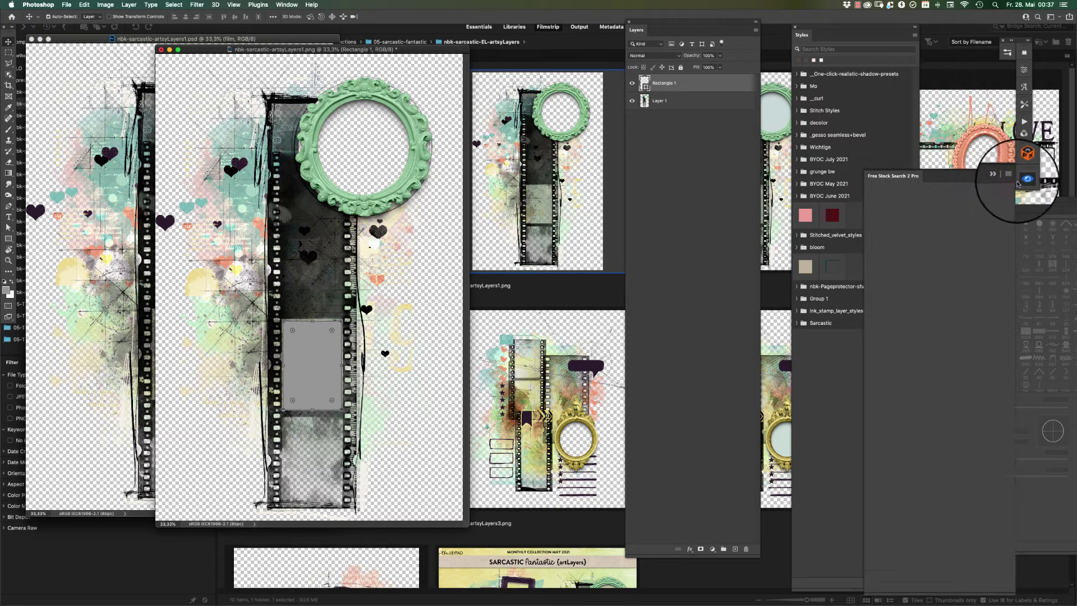
type("peach")
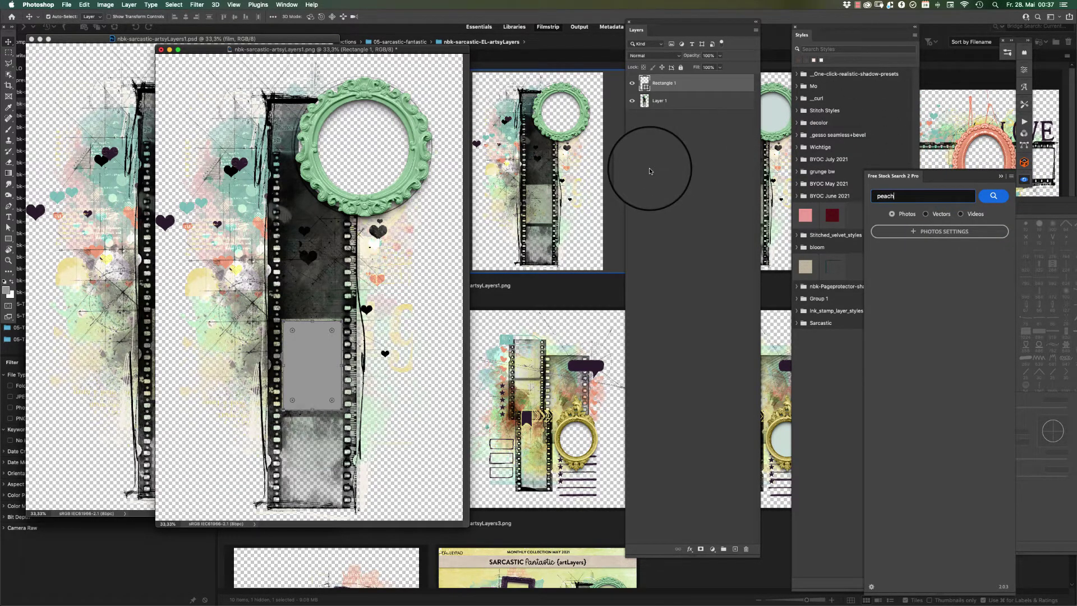
key("Return")
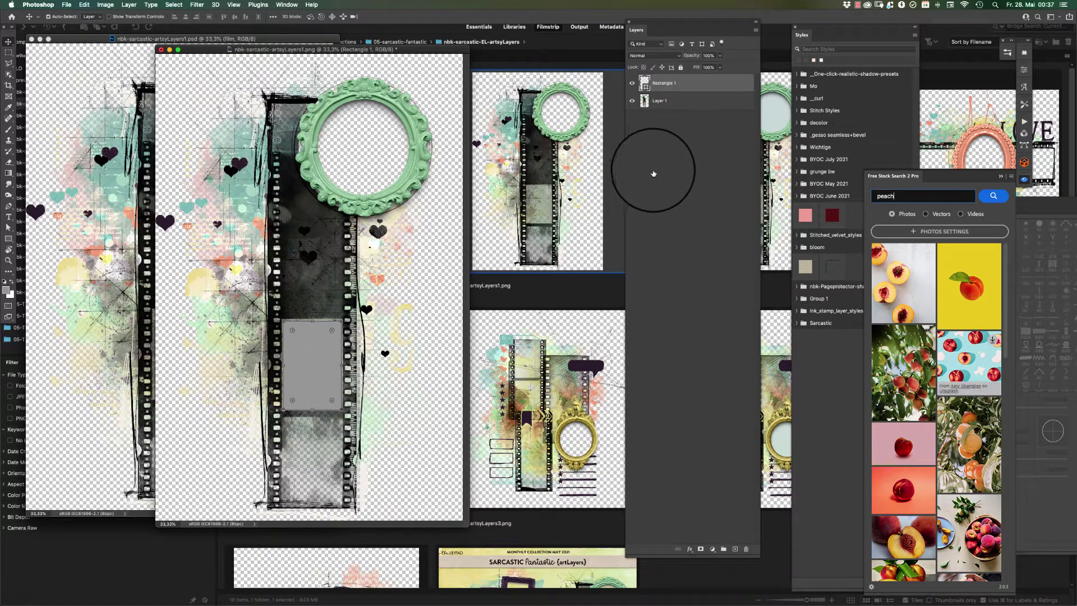
scroll(1006, 372, "down", 2)
scroll(1005, 371, "down", 5)
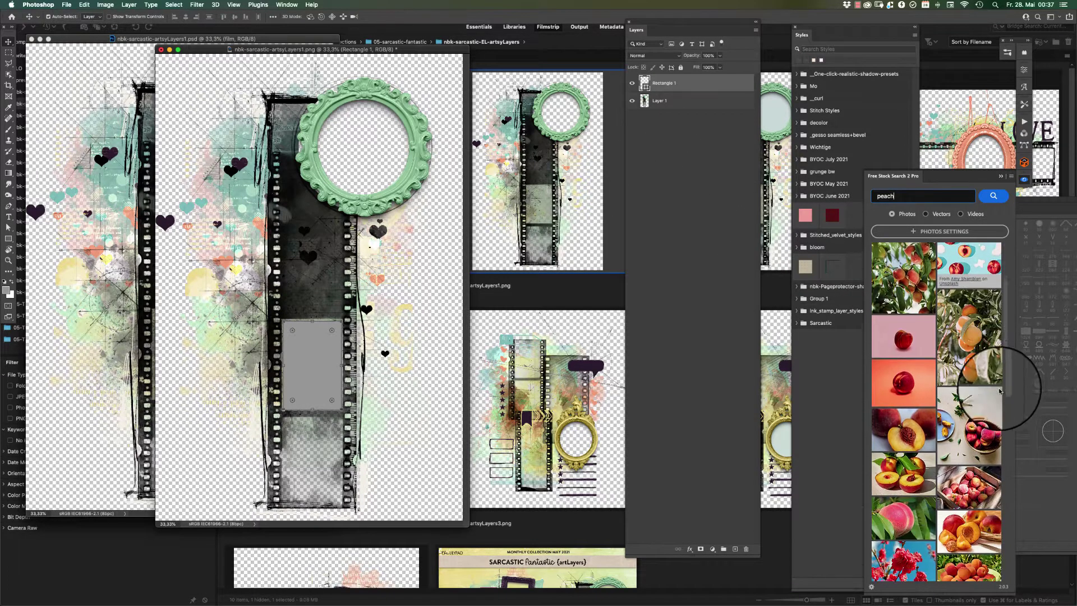
scroll(986, 365, "up", 5)
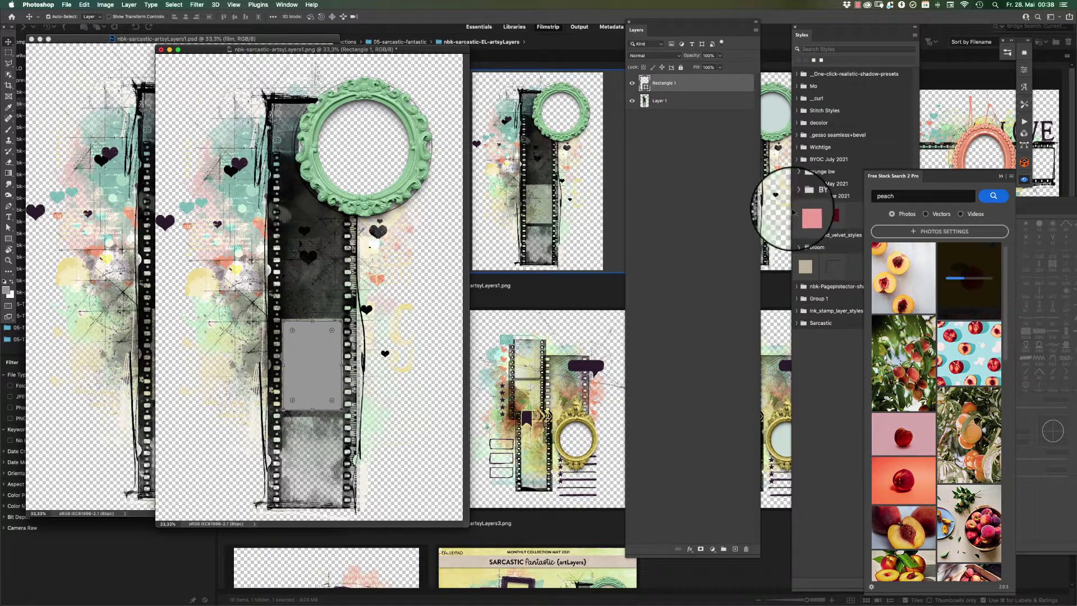
left_click_drag(392, 50, 519, 73)
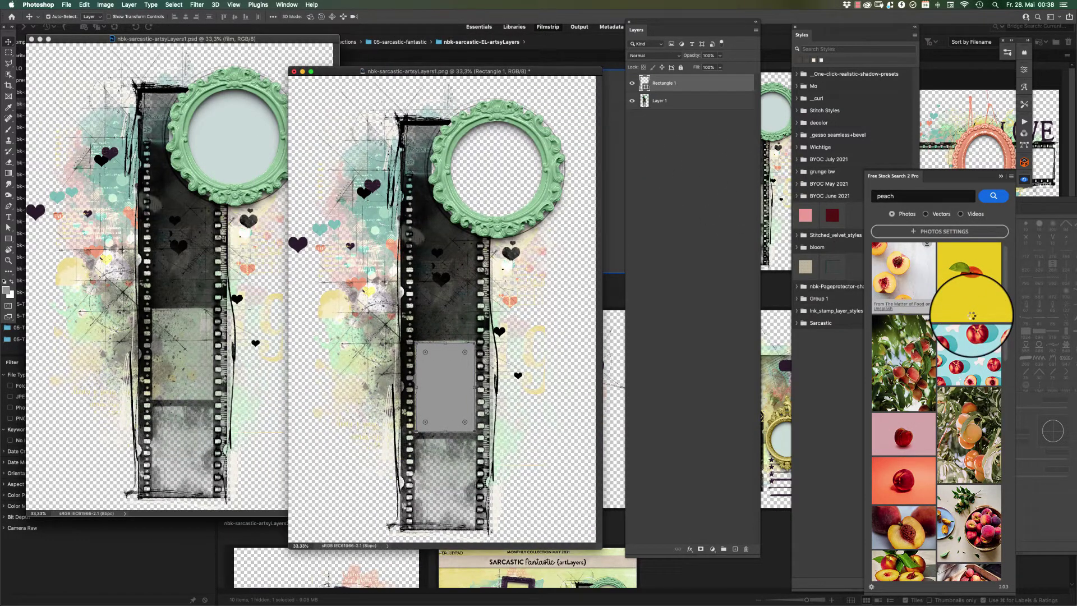
Step: Resize the downloaded peach photo proportionally to a height of 2000 pixels
key("alt+super+i")
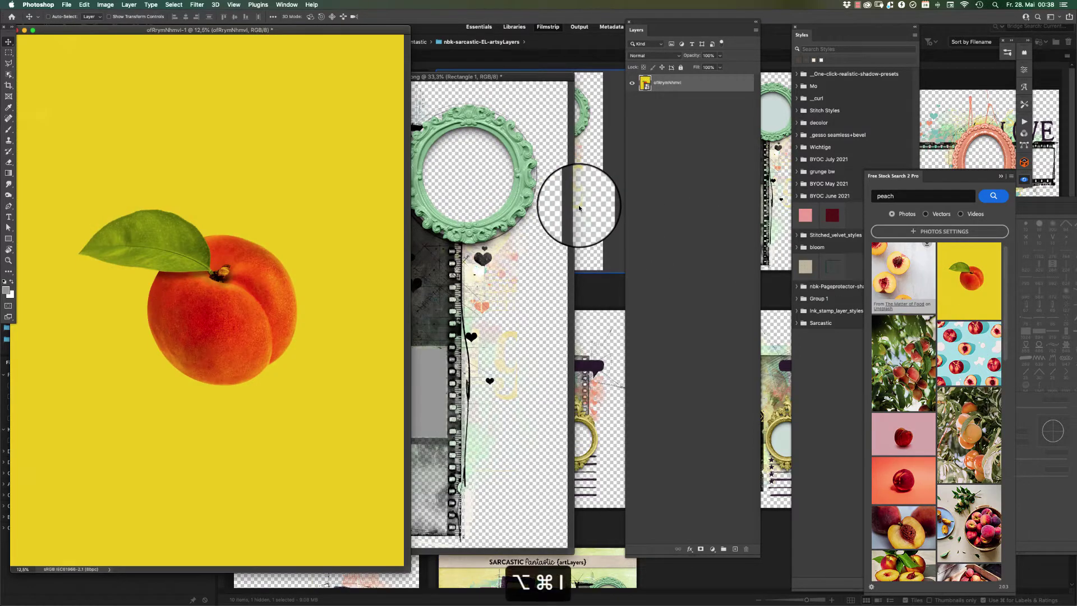
key("Tab")
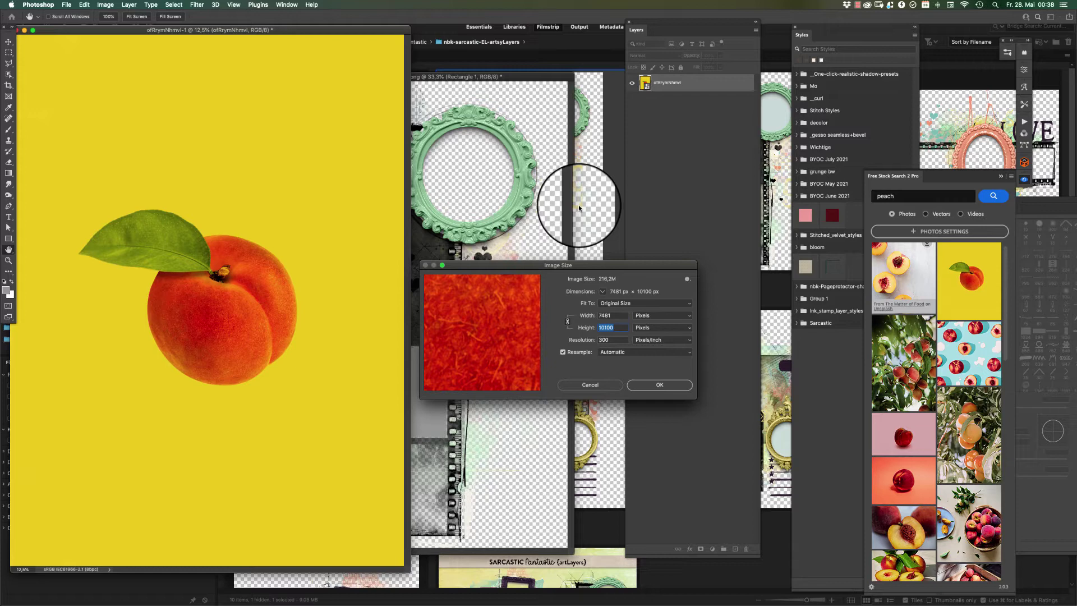
type("200")
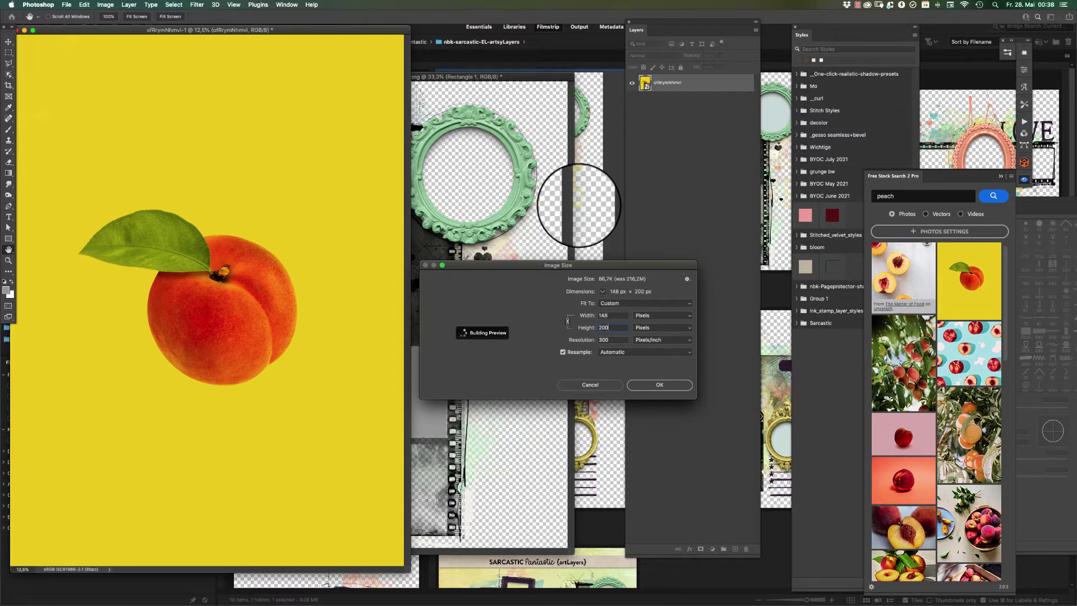
type("0")
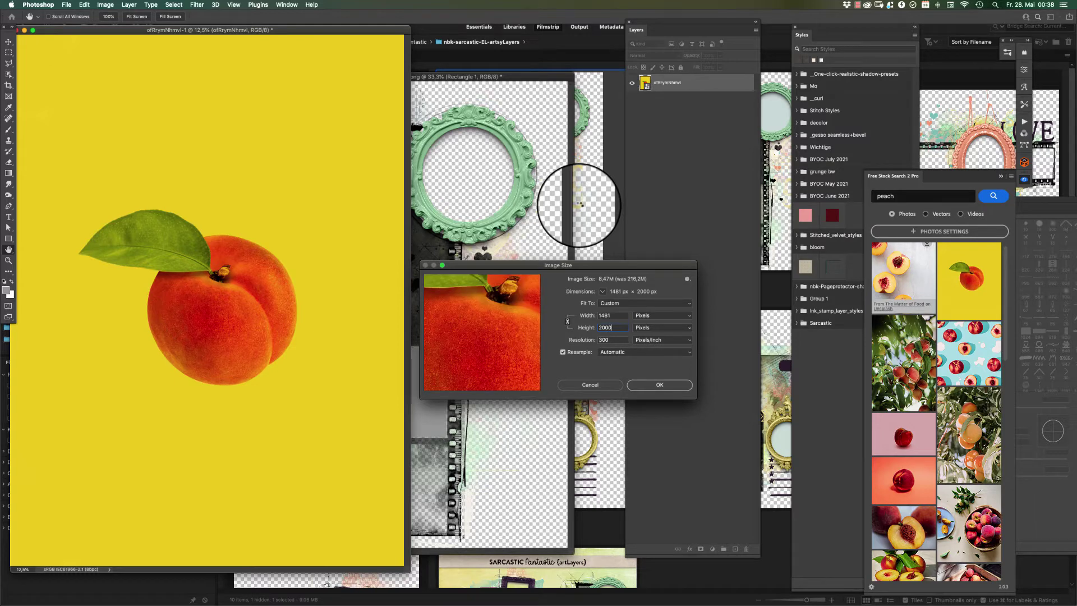
key("Return")
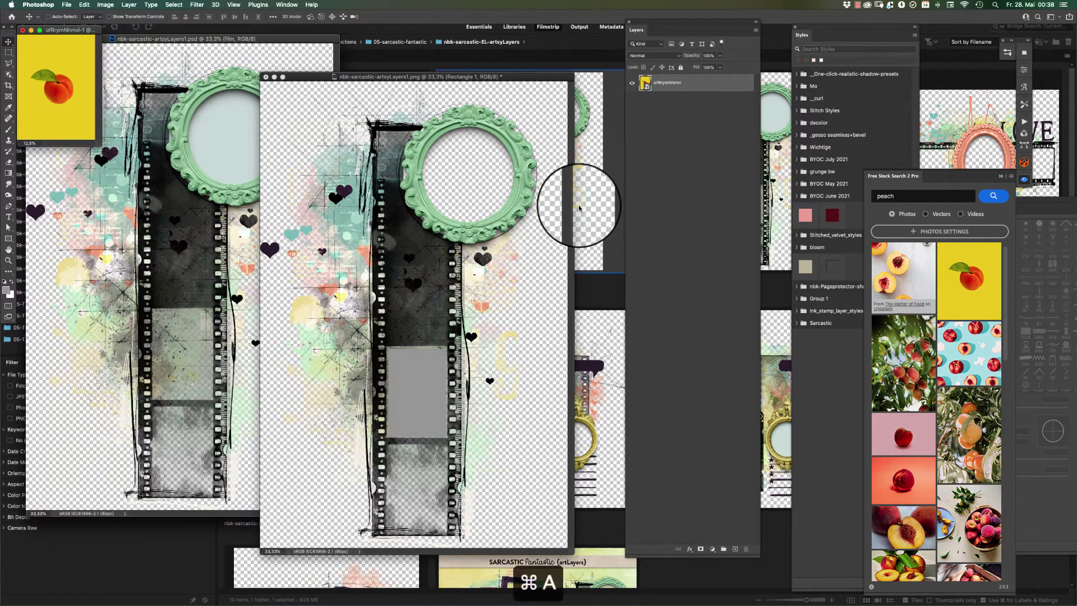
Step: Copy the whole peach photo into artsyLayers1.png and clip it to the rectangle in the film frame
key("super+c")
left_click(481, 117)
key("super+v")
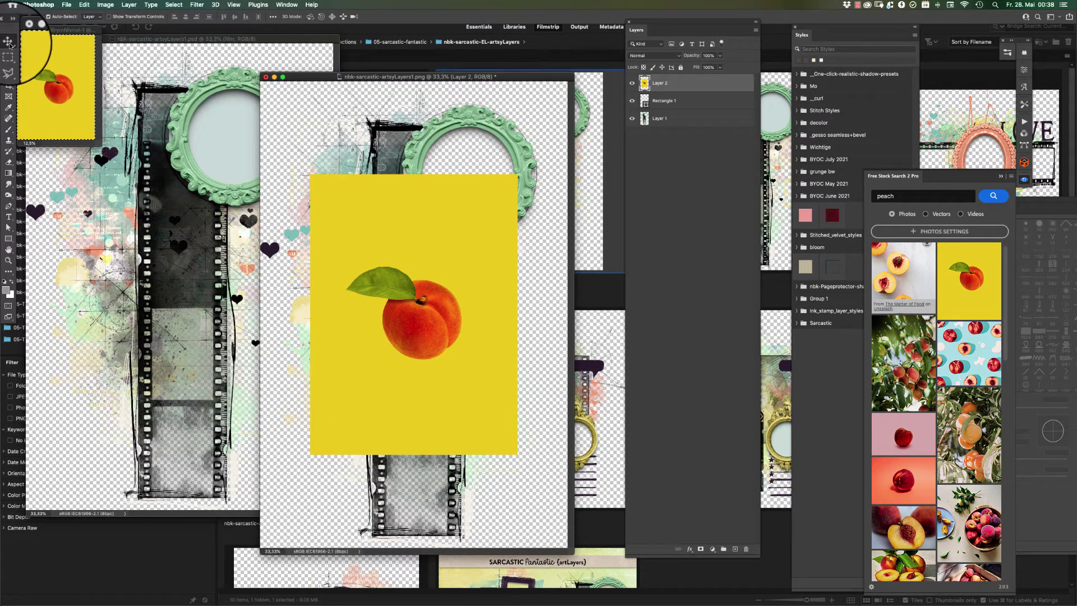
right_click(480, 271)
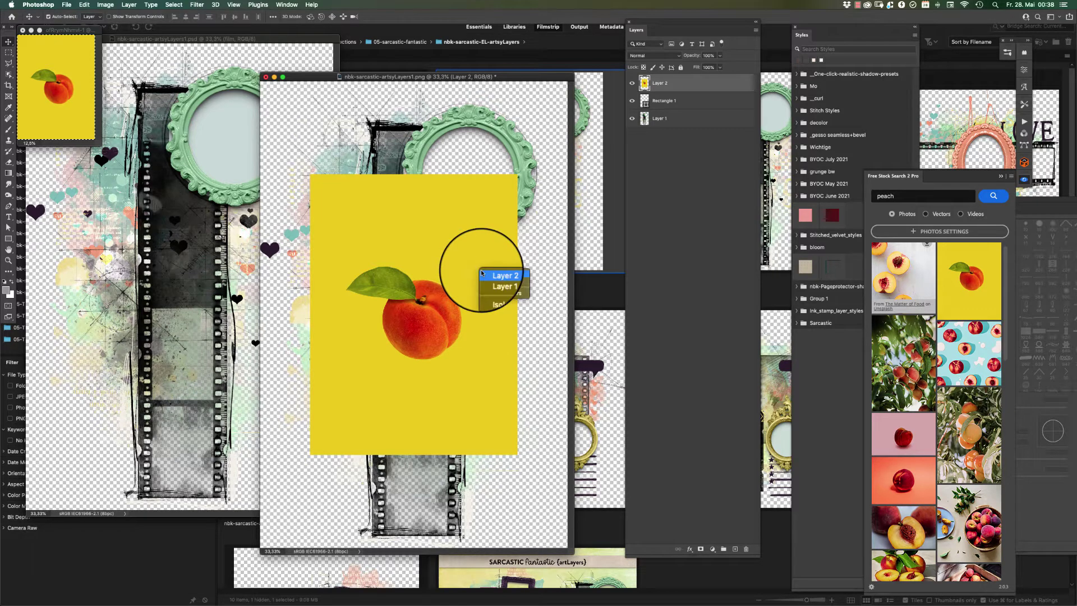
left_click_drag(449, 259, 445, 352)
key("alt+super+g")
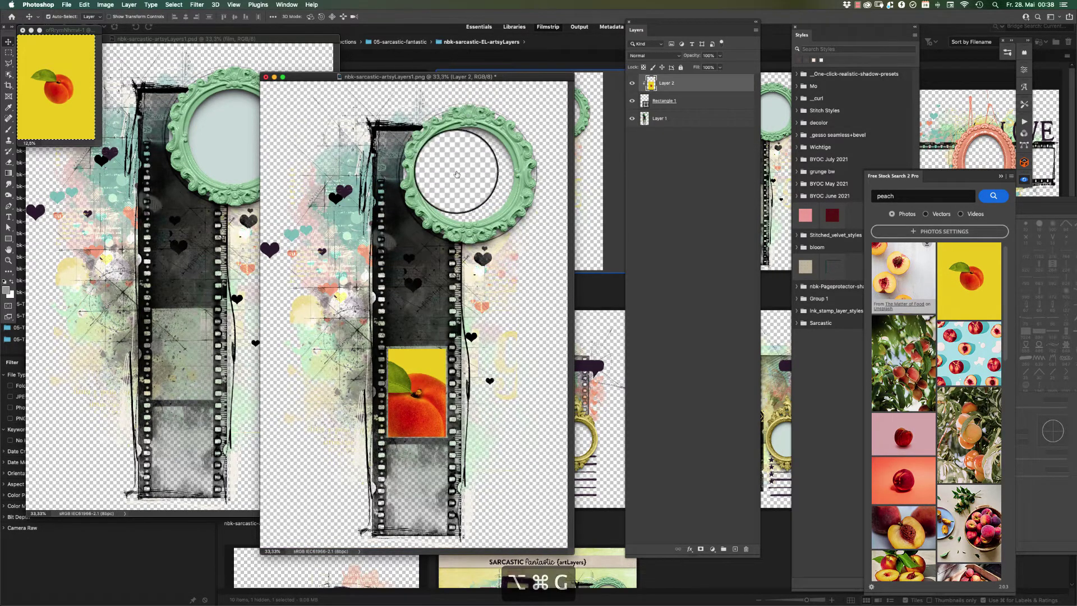
Step: Scale the clipped peach photo to about 72% and position the fruit inside the film frame
key("super+t")
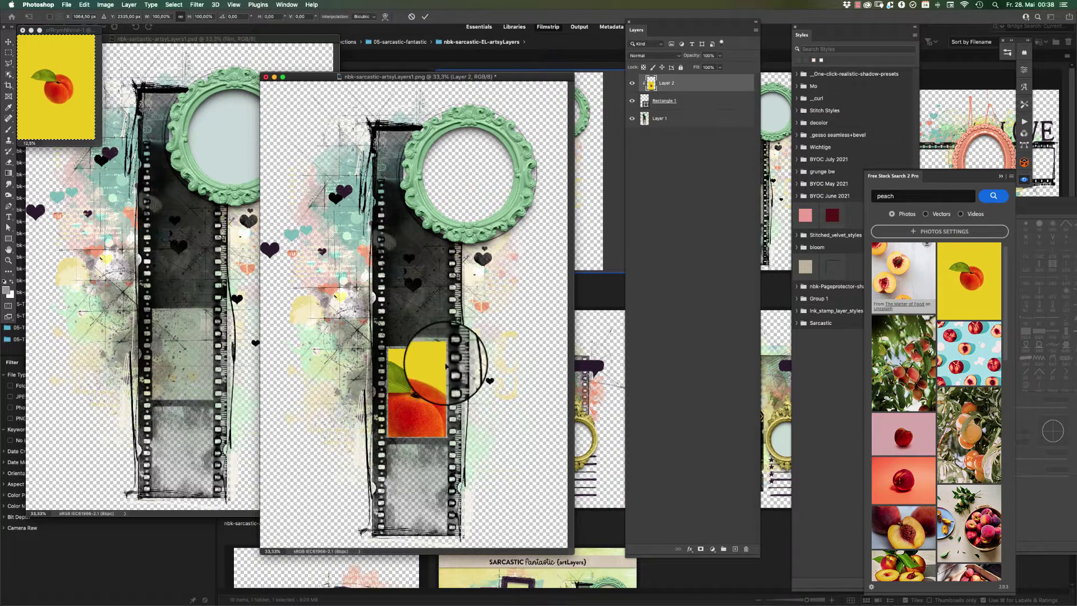
left_click_drag(509, 273, 439, 369)
left_click_drag(416, 409, 457, 365)
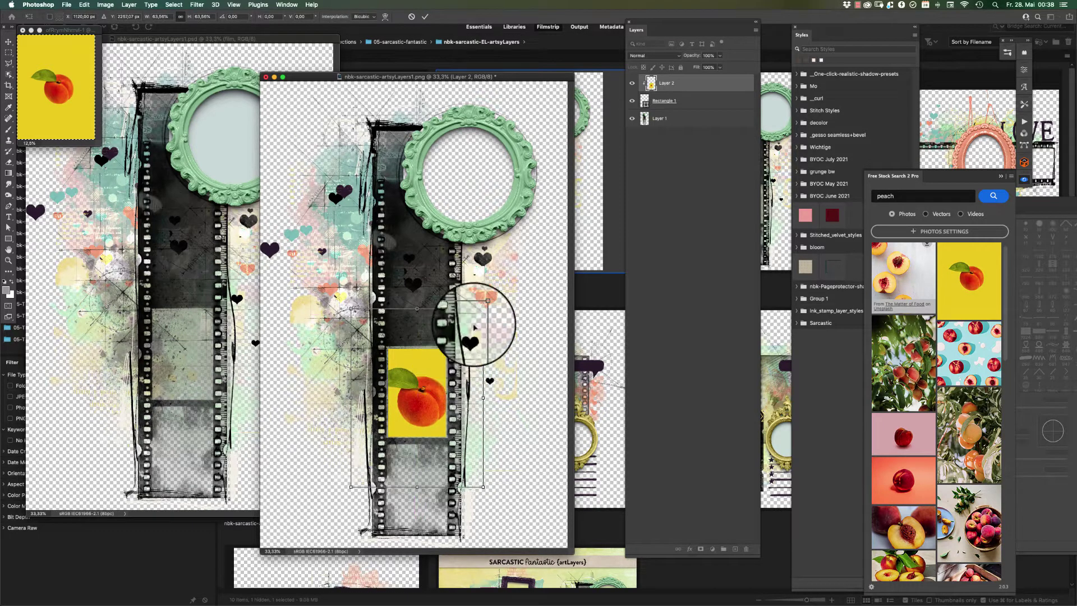
left_click_drag(484, 307, 488, 295)
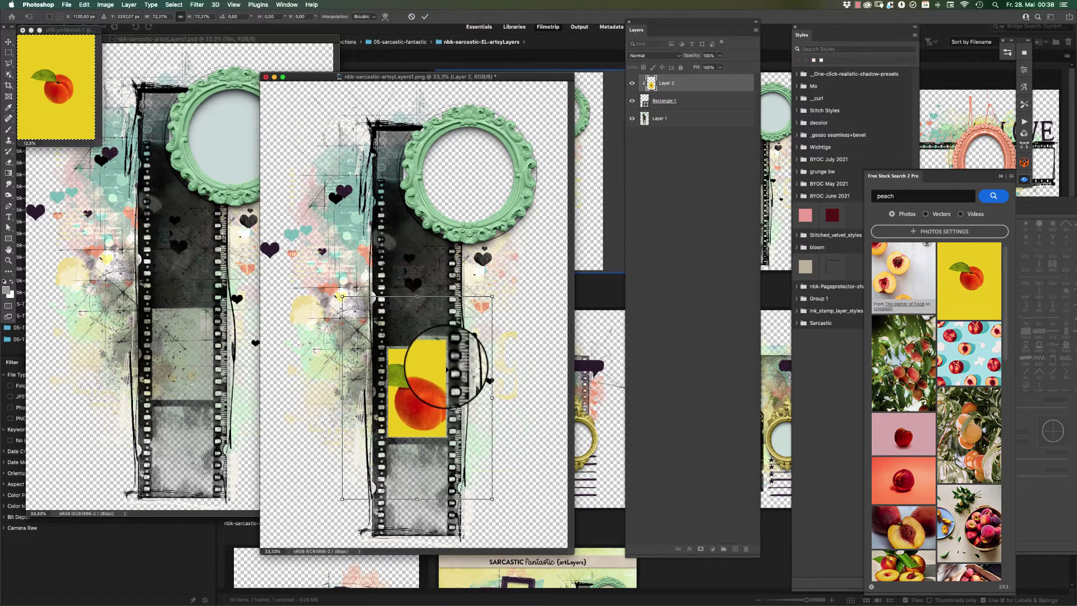
key("Return")
left_click_drag(427, 400, 424, 397)
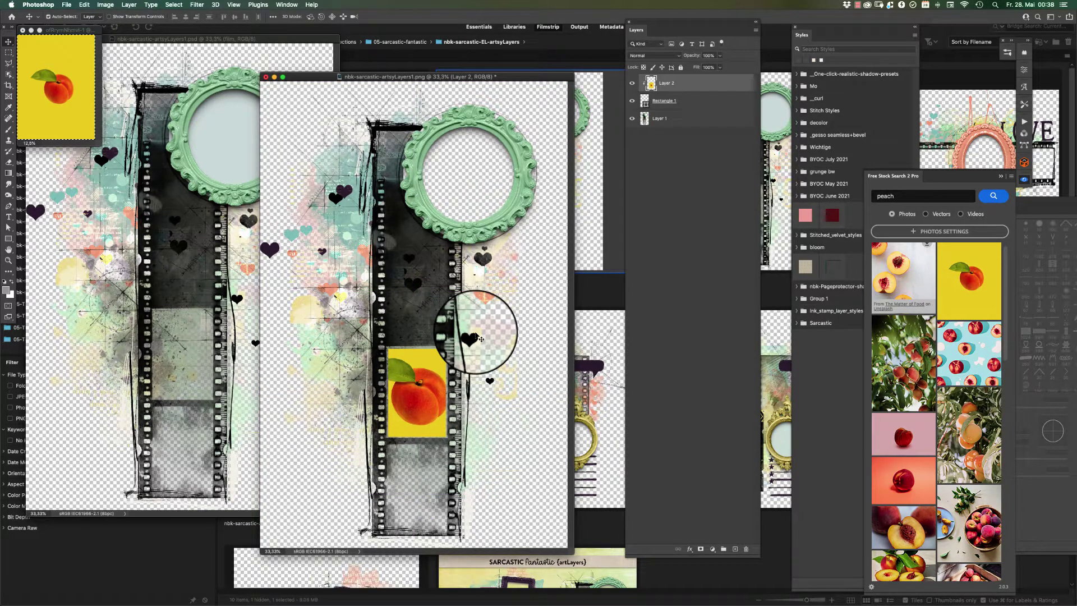
Step: Enlarge the clipped peach photo to about 103% and readjust its position in the film frame
key("super+t")
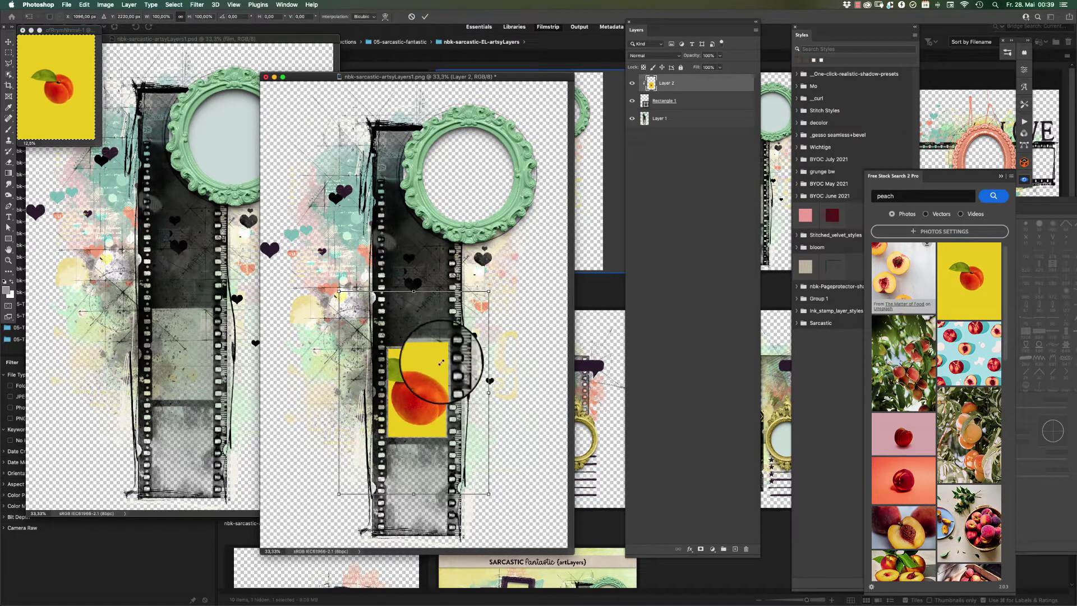
left_click_drag(428, 381, 427, 395)
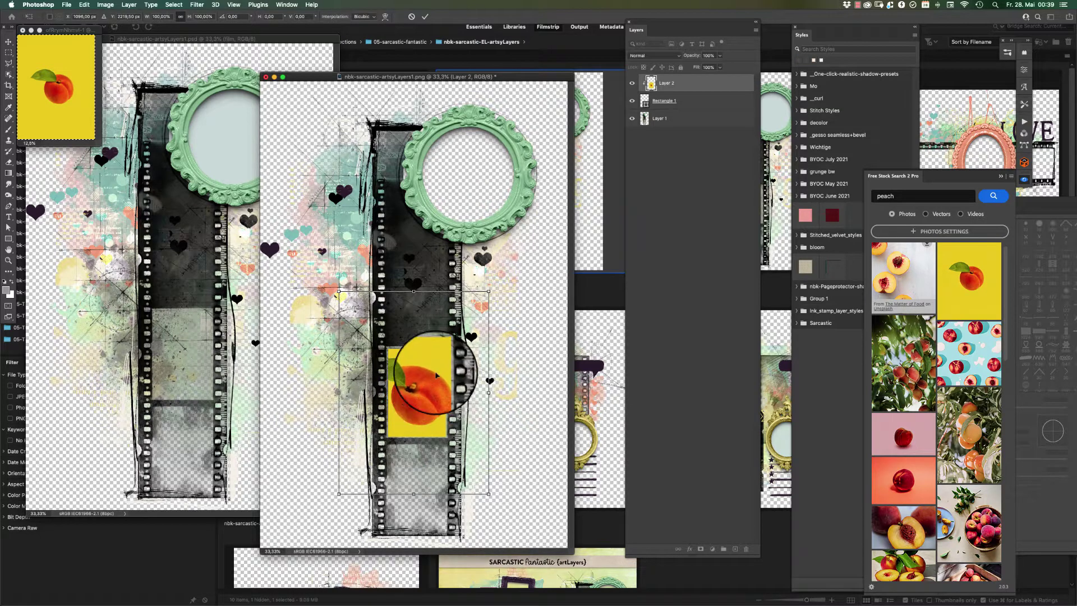
left_click_drag(489, 293, 493, 285)
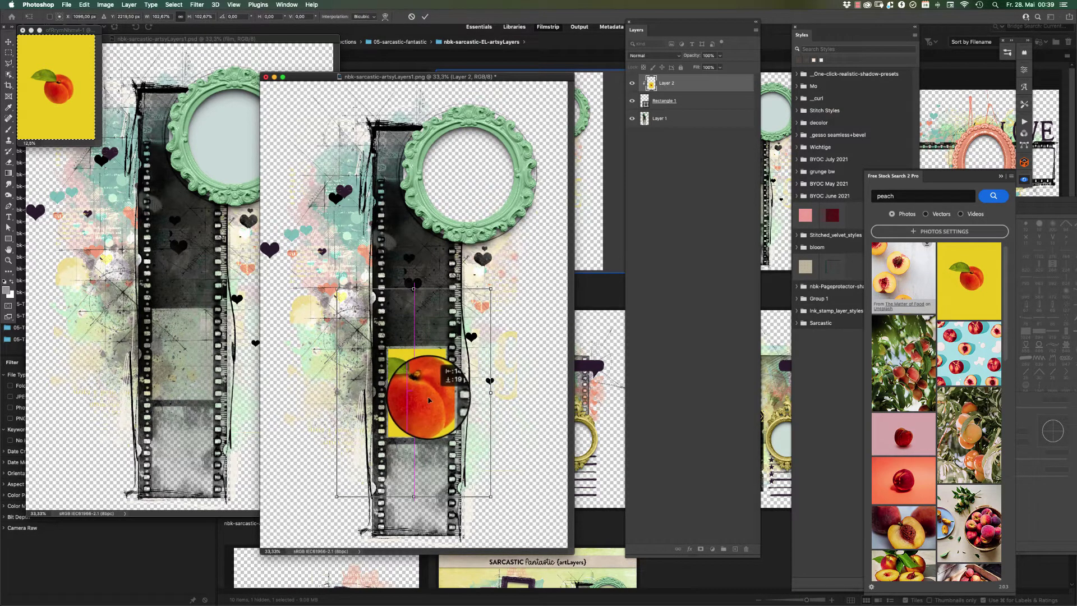
key("Return")
Step: Close the downloaded peach document without saving and reposition the artsyLayers1.png window
left_click_drag(533, 77, 561, 52)
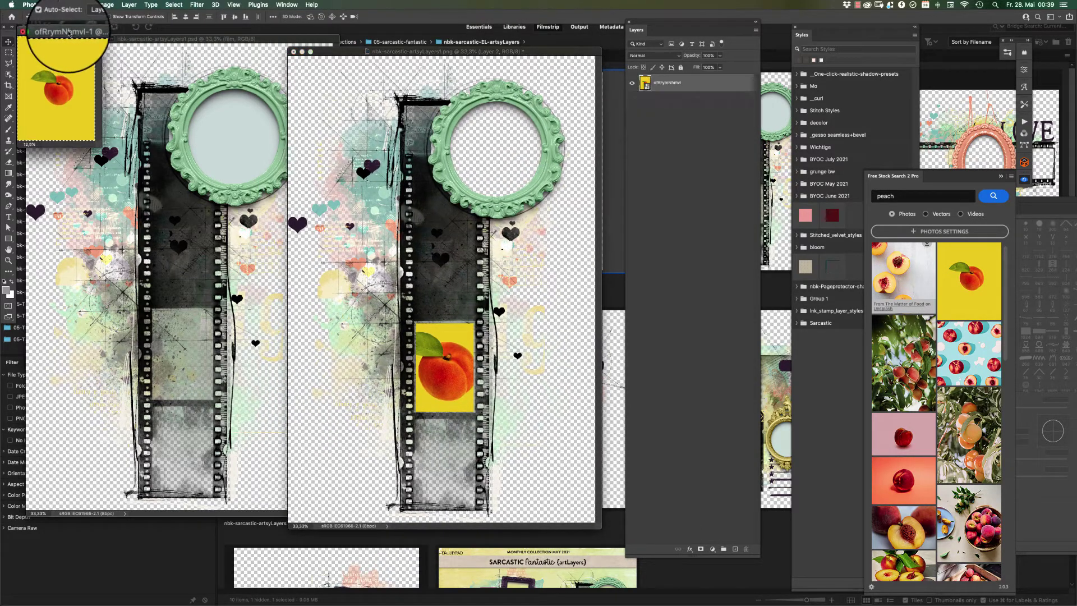
left_click_drag(76, 34, 112, 54)
left_click(59, 50)
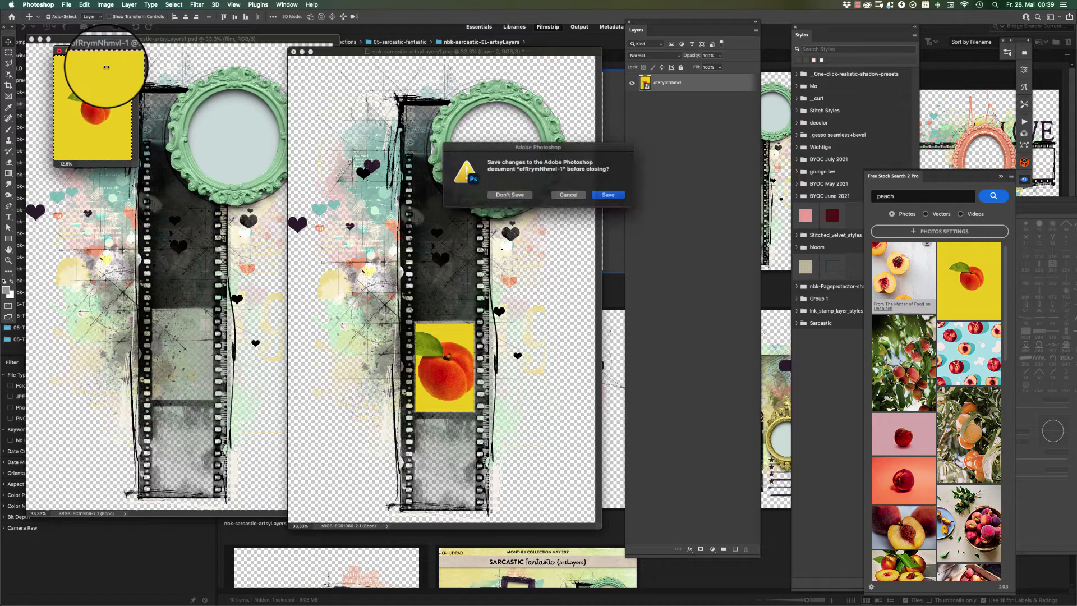
left_click(515, 195)
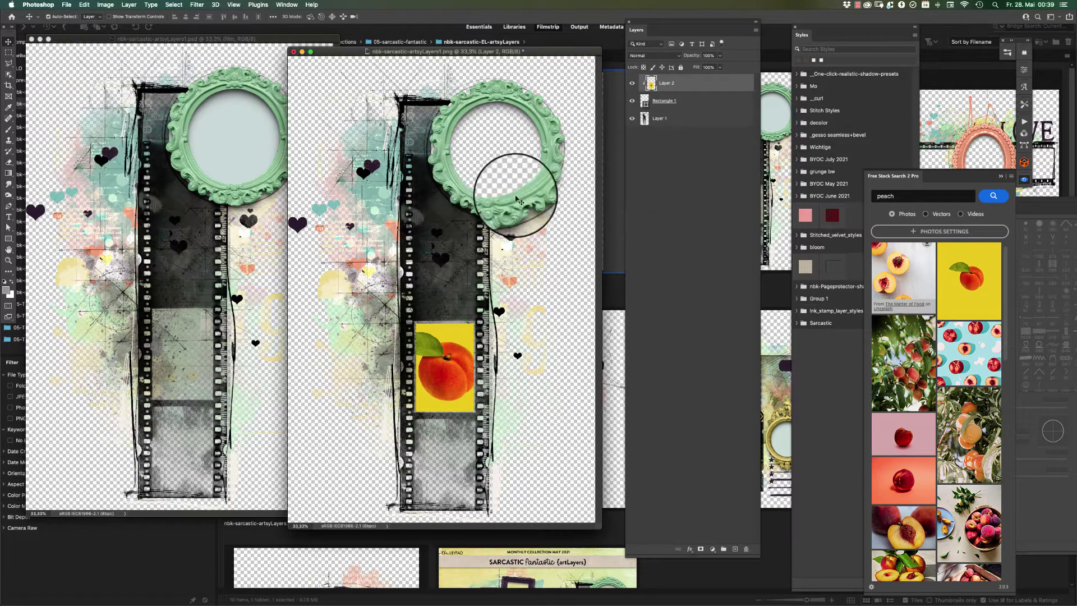
left_click_drag(555, 53, 556, 59)
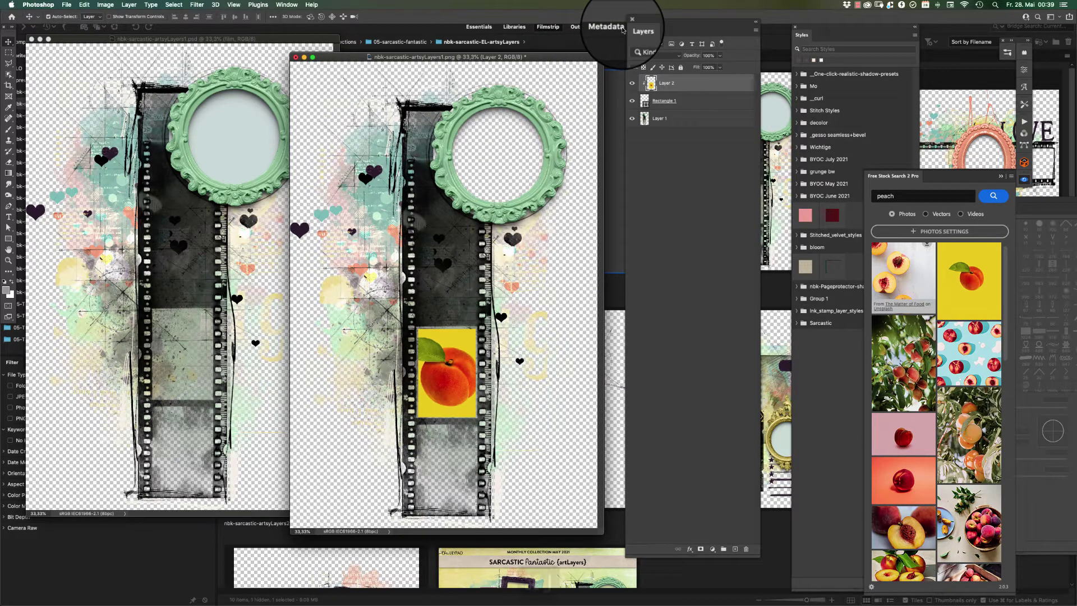
Step: Duplicate the peach layer, select the fruit and leaf with the Object Selection tool, and mask out the yellow background
key("super+j")
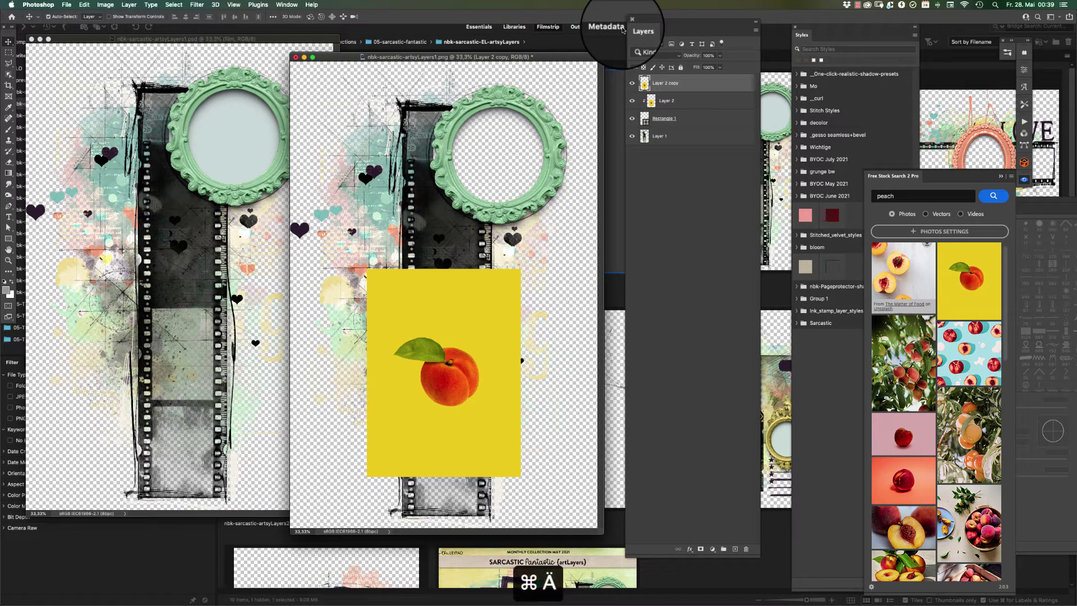
left_click(9, 74)
left_click_drag(393, 331, 490, 422)
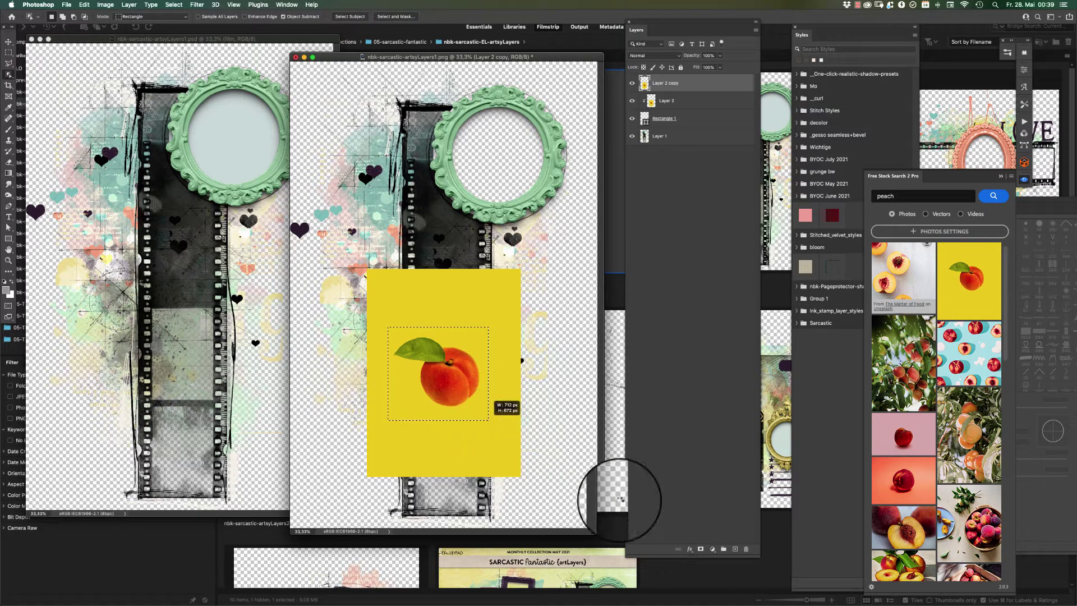
left_click(699, 550)
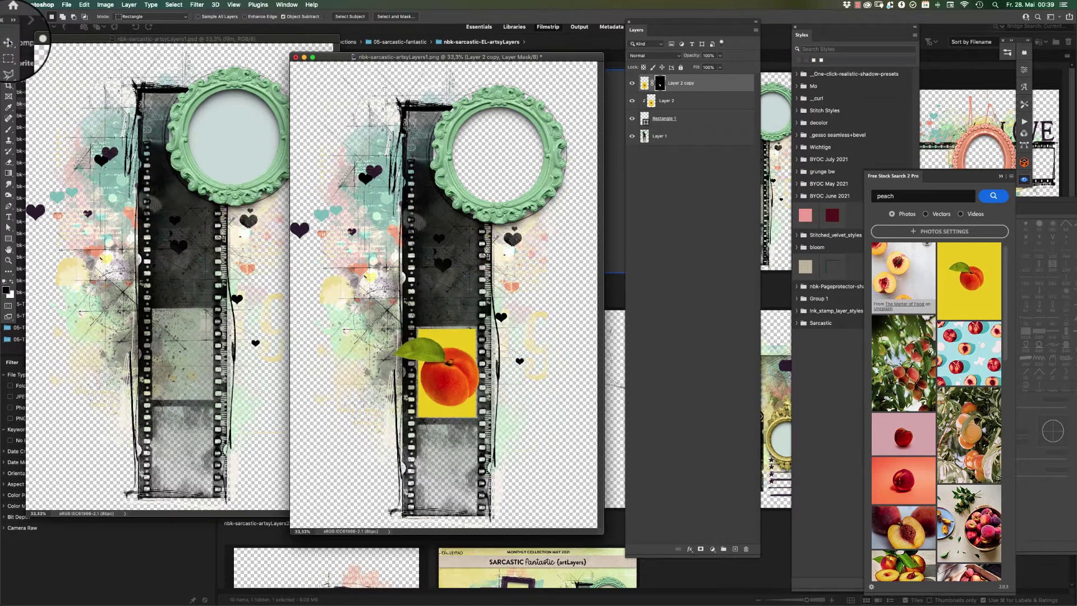
left_click(9, 42)
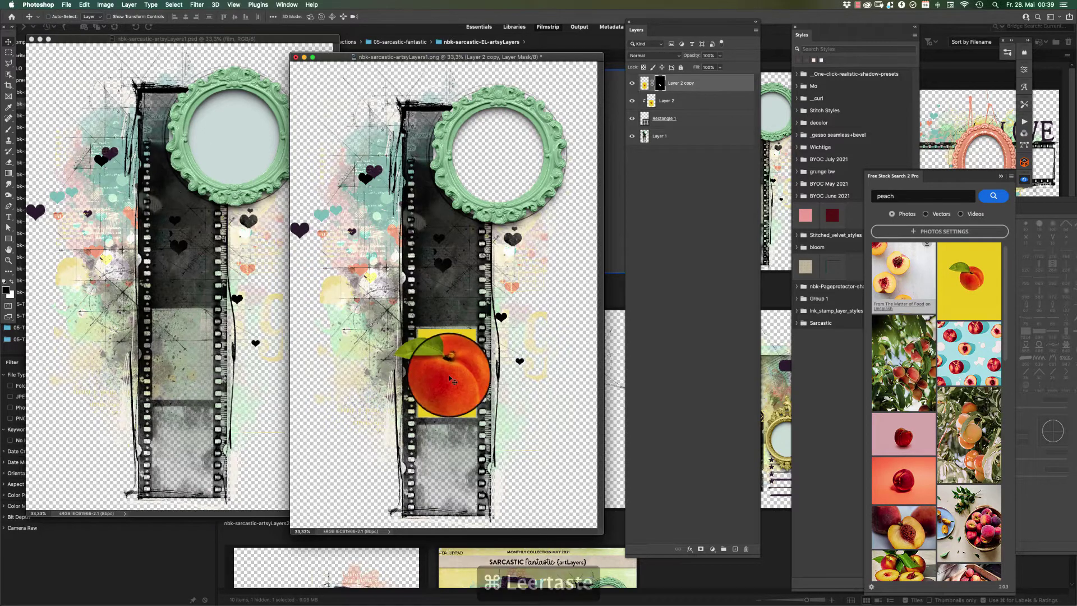
Step: Draw a grey rectangle about 422 px wide over the empty film frame below the peach
key("super+space")
left_click_drag(448, 362, 505, 318)
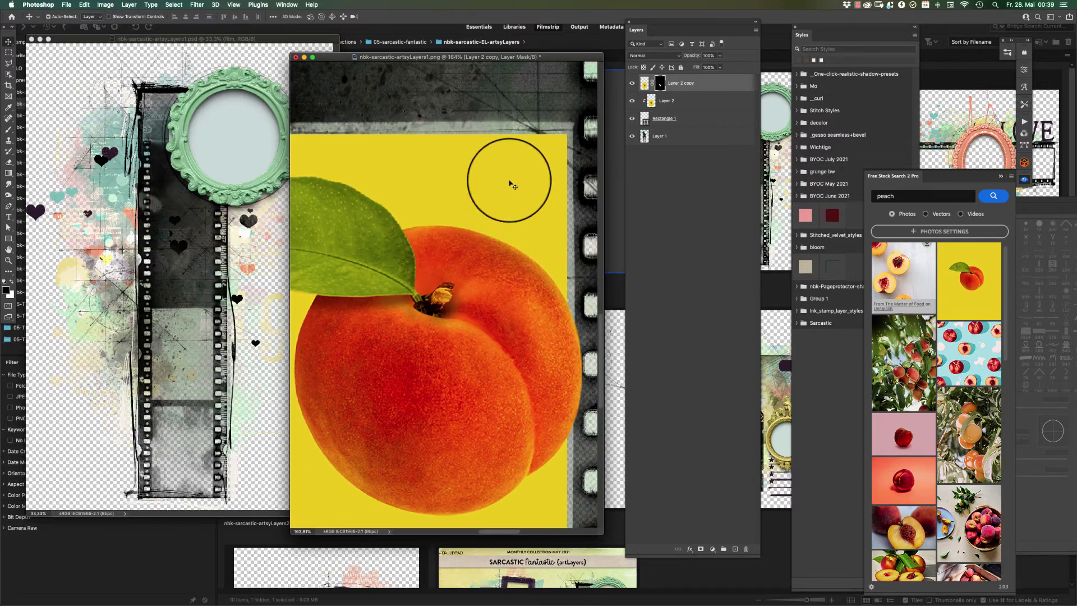
key("super+minus")
key("super+minus")
key("super+minus")
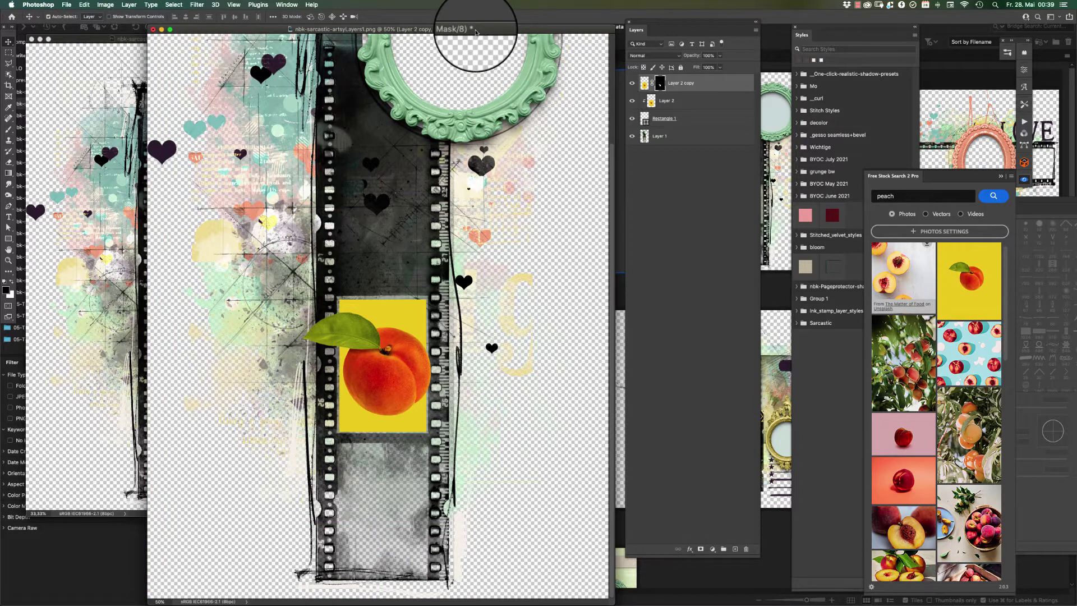
left_click_drag(477, 30, 495, 32)
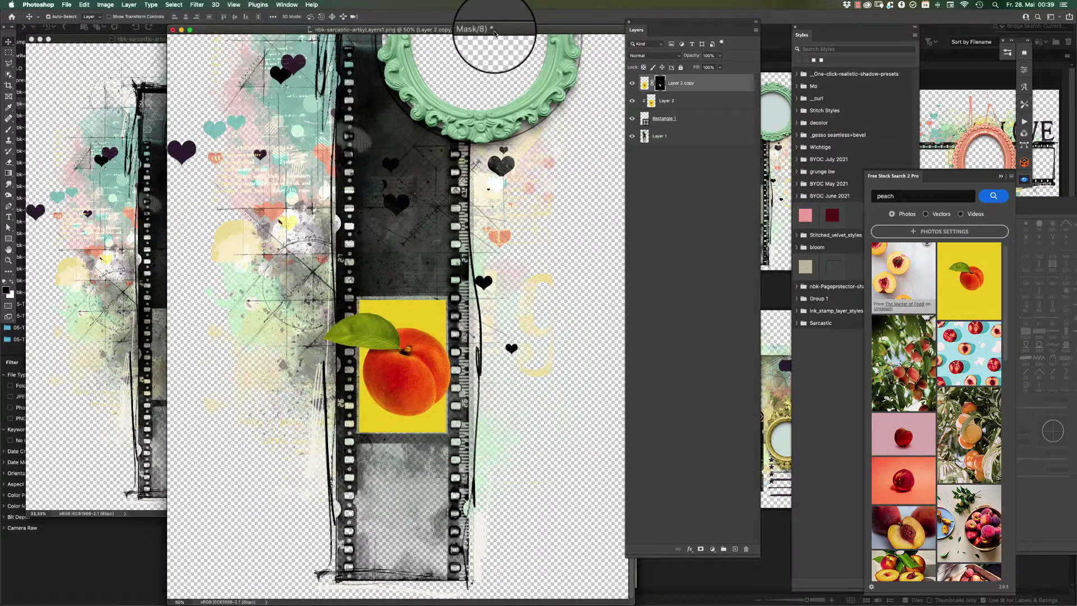
left_click(8, 239)
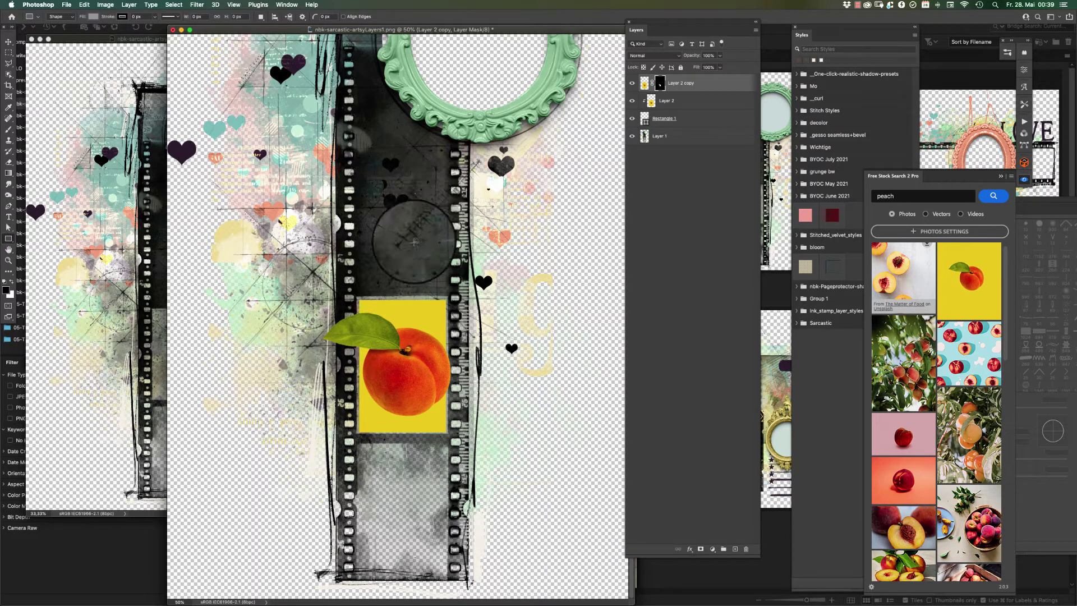
left_click_drag(356, 457, 448, 575)
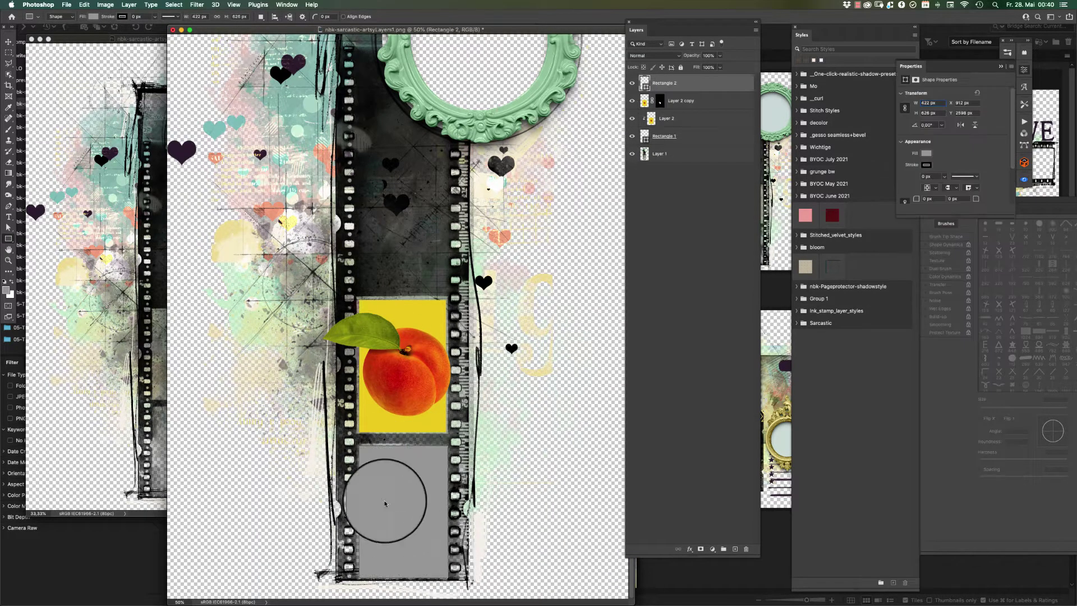
left_click(9, 43)
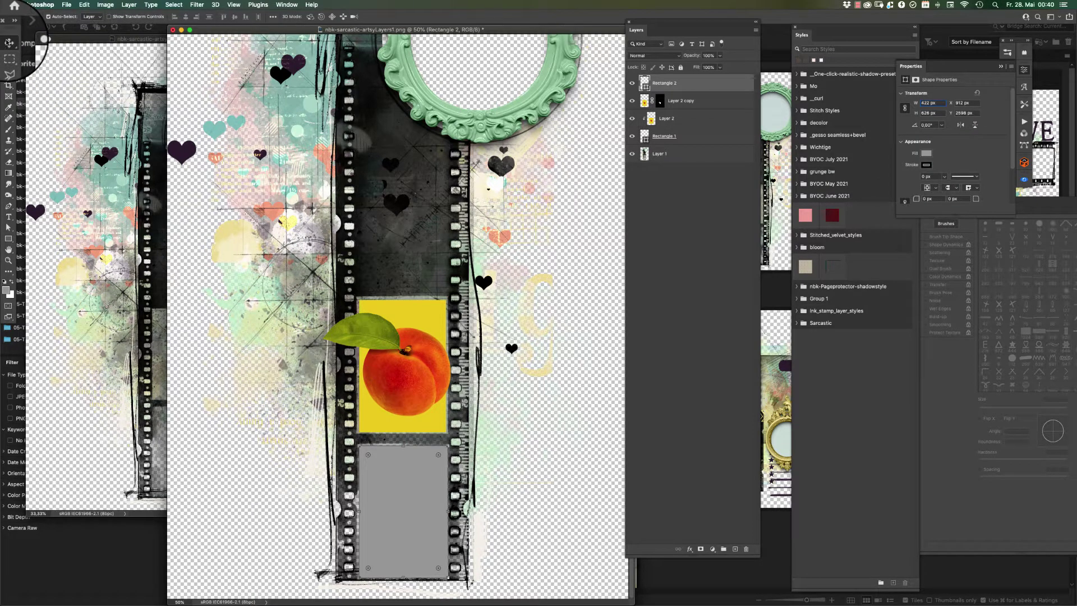
Step: Switch to Bridge, load nbk-sarcastic-styles-artsy.asl from the nbk-sarcastic-PT-stylemixA folder into Photoshop, and expand the new style group
left_click(1045, 143)
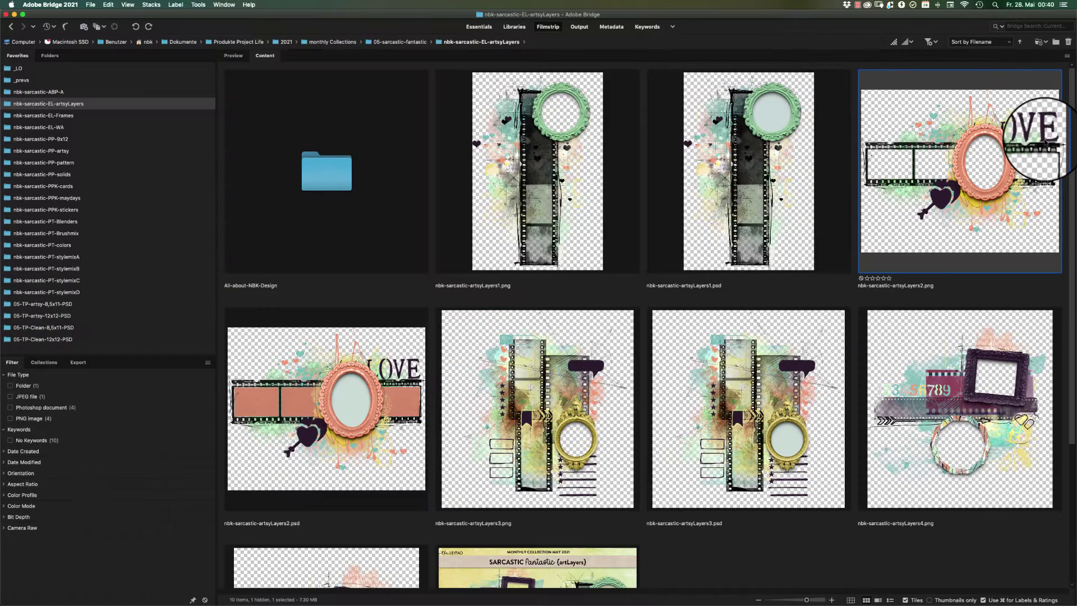
left_click(75, 95)
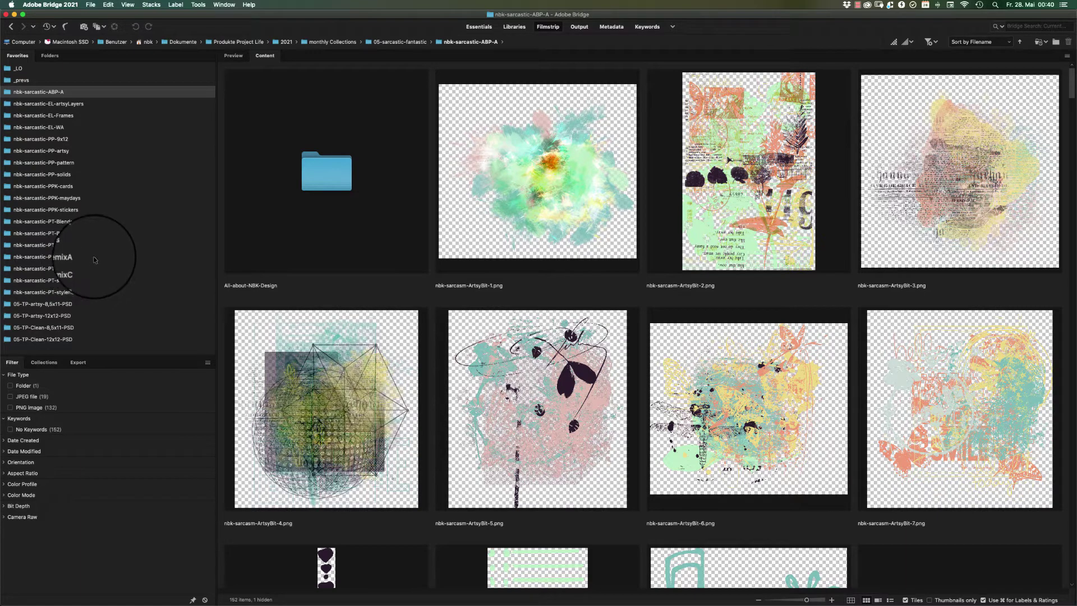
left_click(74, 256)
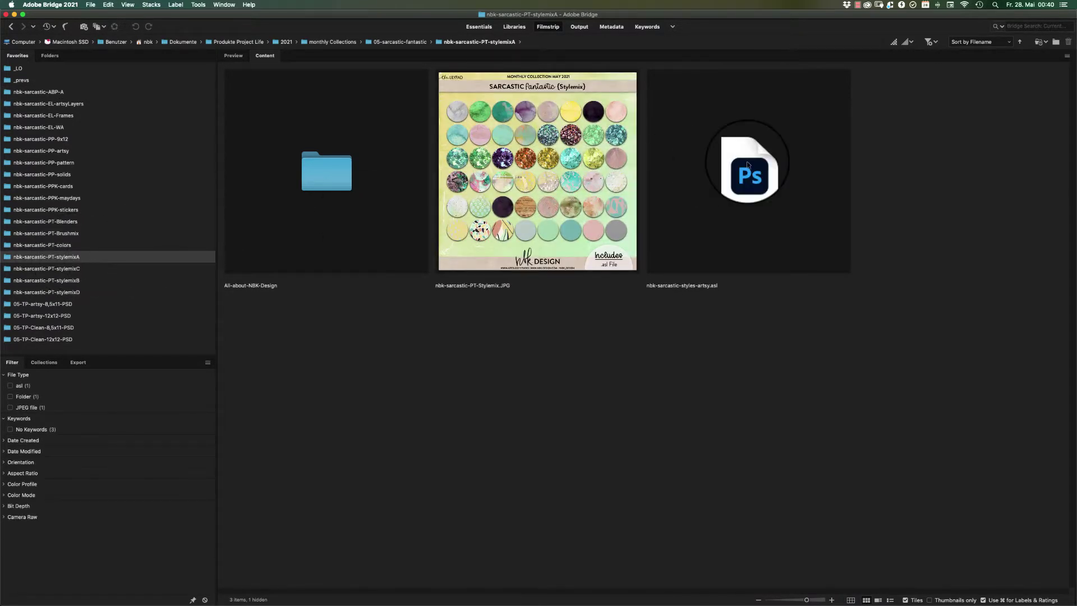
double_click(746, 164)
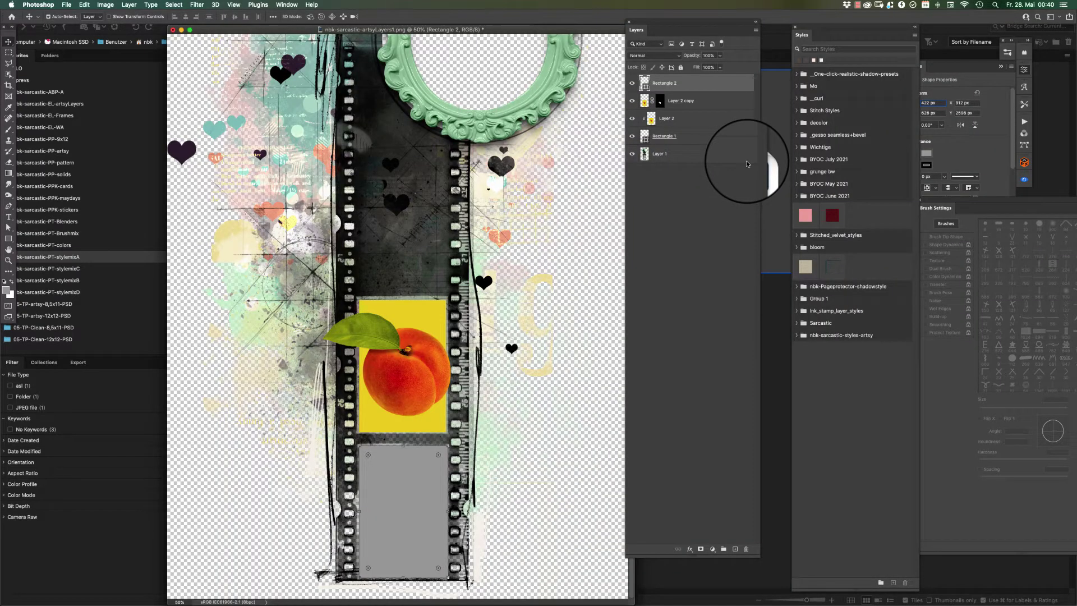
left_click(797, 336)
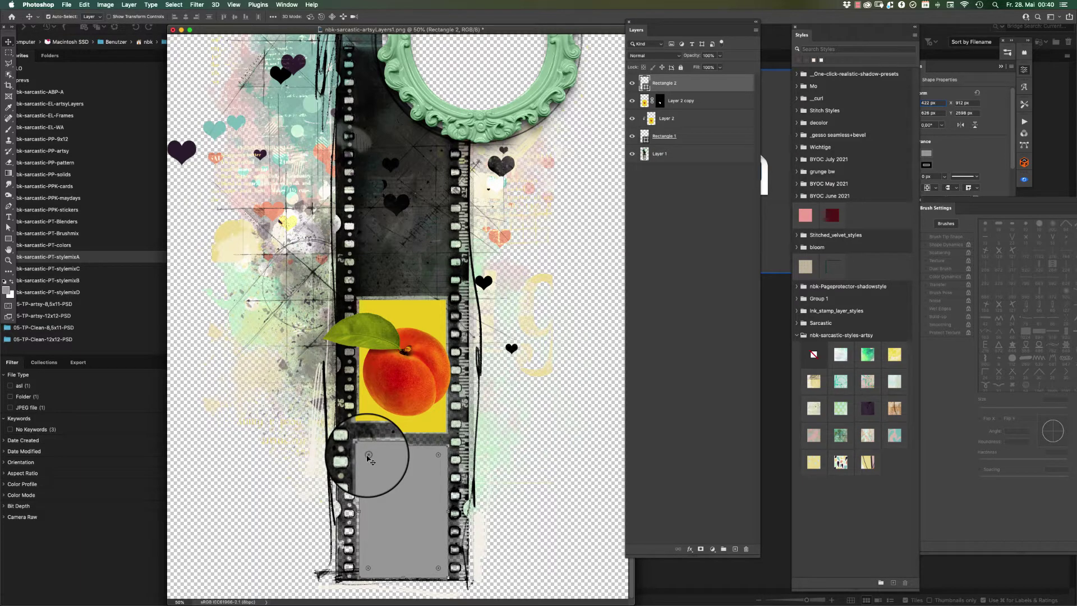
Step: Try to round the grey rectangle's corners, undoing the accidental move and cancelling the creation of a new rectangle
mouse_move(369, 457)
left_mouse_down()
mouse_move(373, 444)
mouse_move(359, 443)
mouse_move(365, 455)
mouse_move(373, 448)
left_mouse_up()
left_click(364, 446)
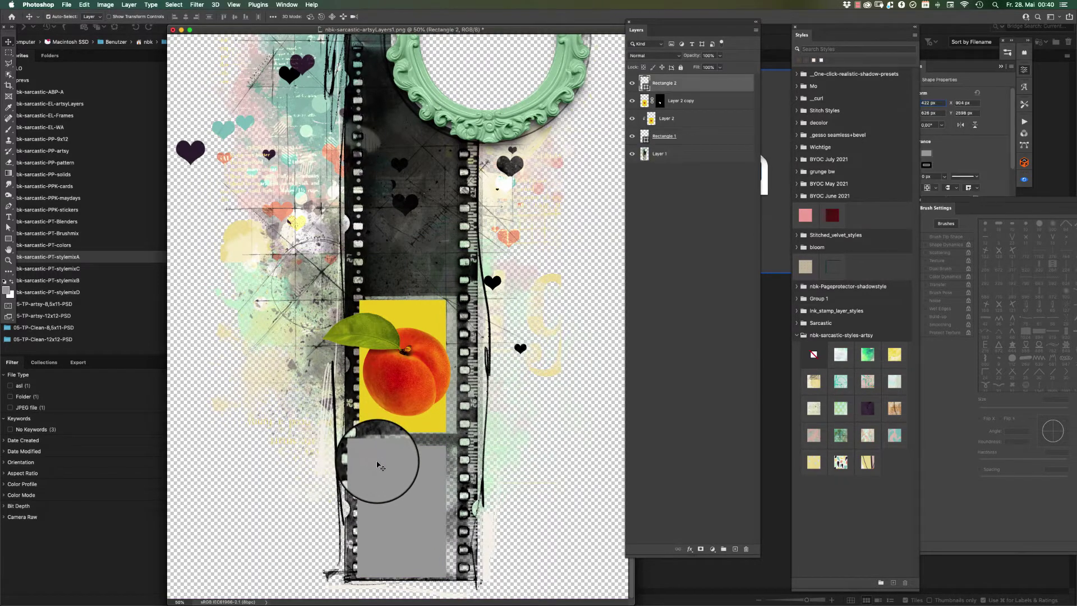
key("super+z")
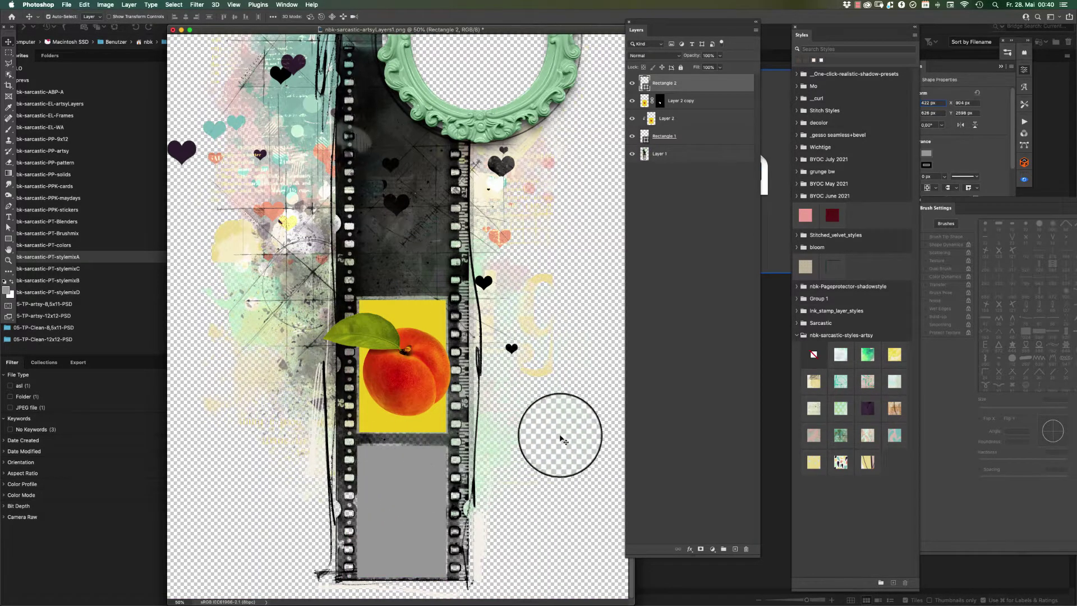
key("u")
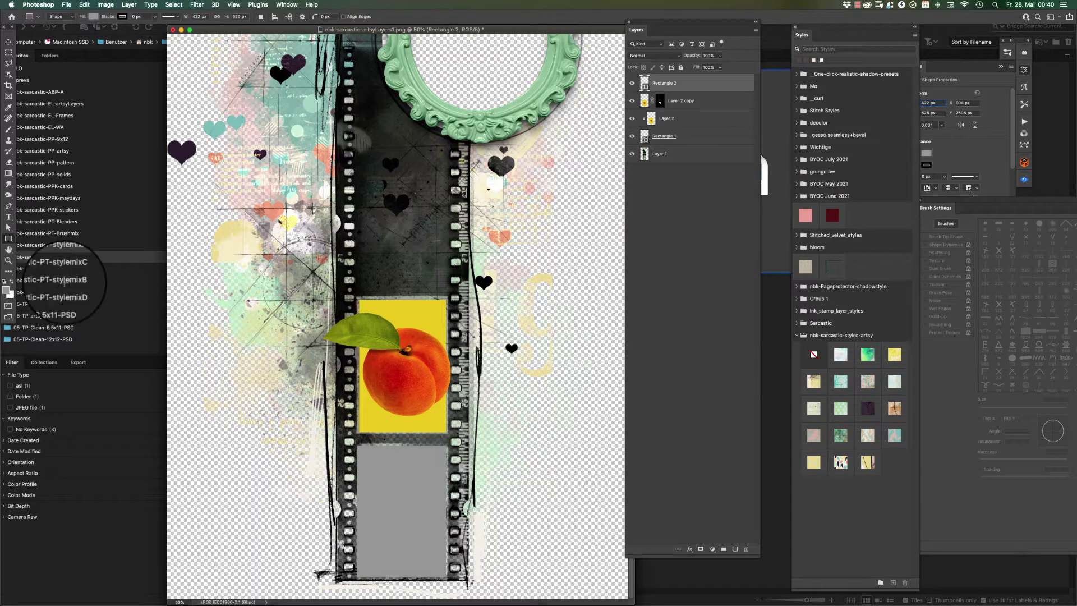
left_click(385, 474)
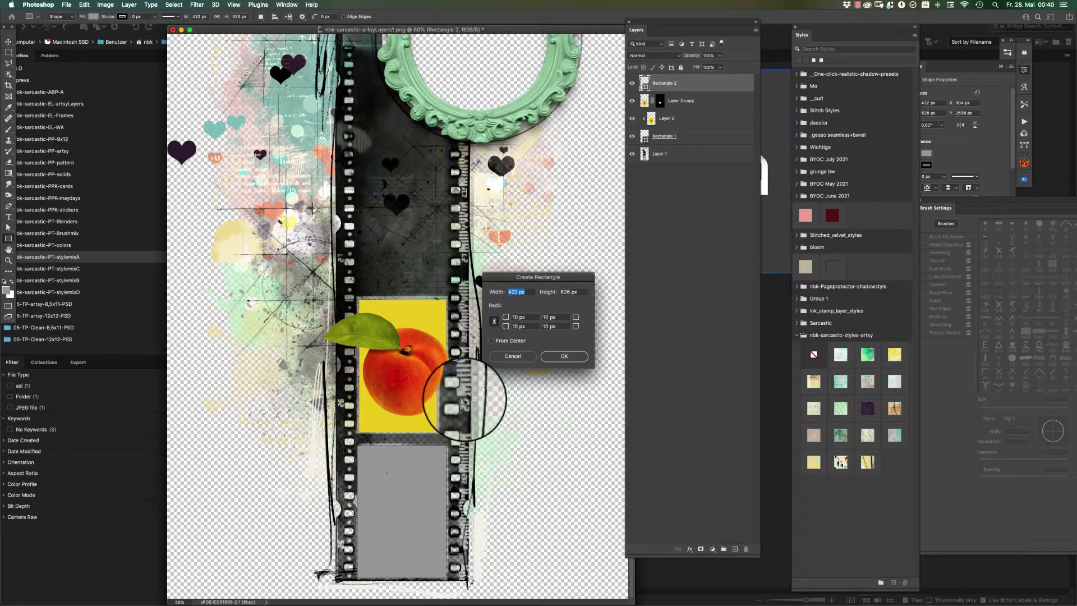
left_click(512, 357)
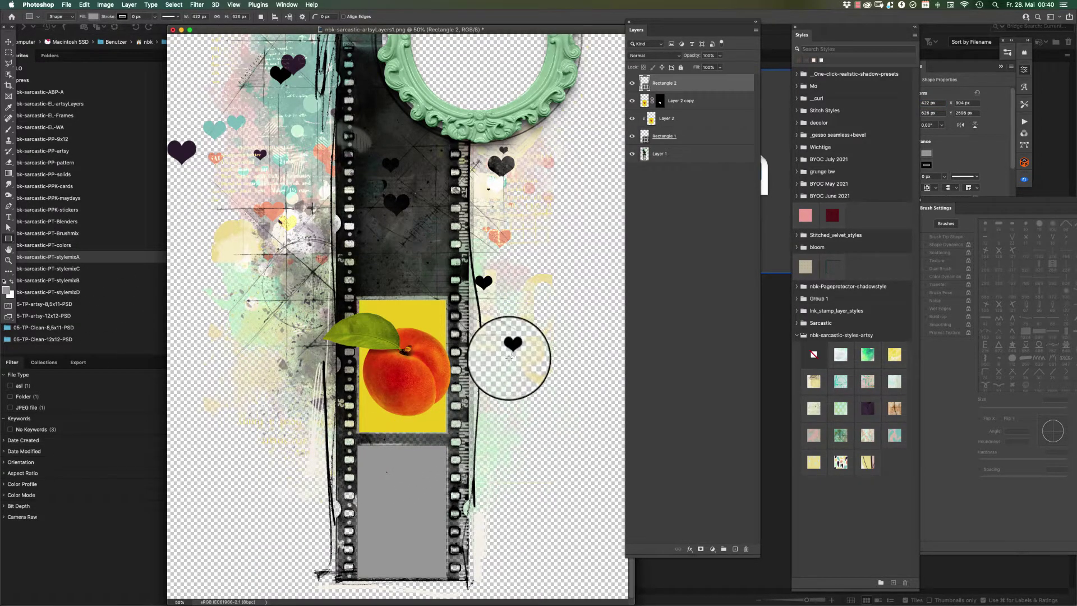
Step: Try nudging the grey rectangle 10 px to the right within the film frame, and undo the nudge
key("super+space")
left_click_drag(387, 461, 360, 240)
key("Right")
key("Right")
key("Right")
key("Right")
key("Right")
key("Right")
key("Right")
key("Right")
key("Right")
key("Right")
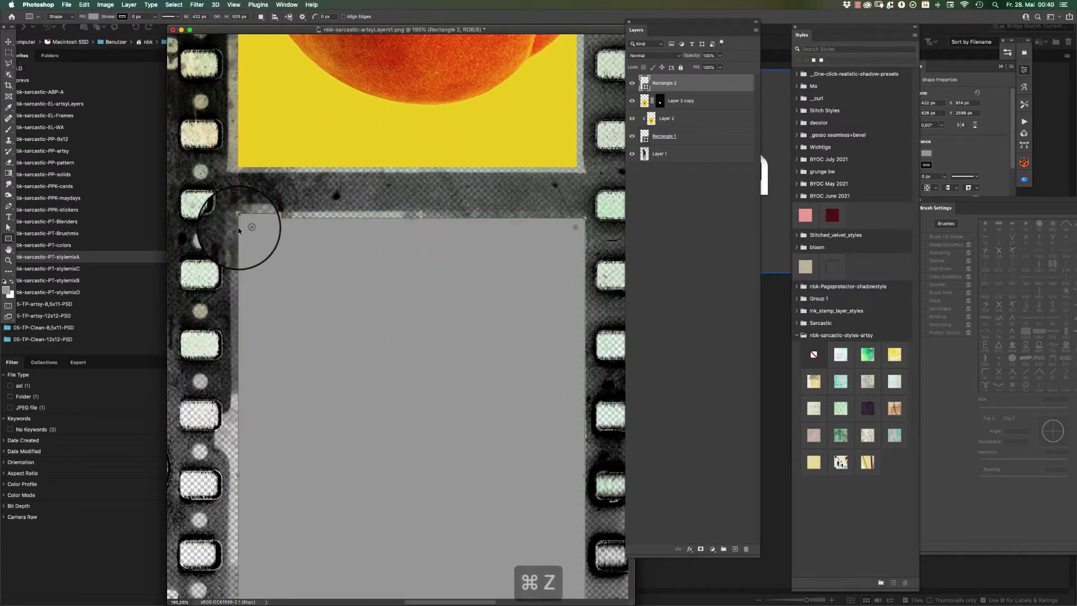
key("super+z")
Step: Round the grey rectangle's corners, and scale the shape to about 94% to fit inside the lower film frame
mouse_move(239, 230)
left_mouse_down()
mouse_move(452, 247)
mouse_move(337, 259)
mouse_move(264, 245)
mouse_move(361, 240)
mouse_move(255, 247)
mouse_move(223, 224)
mouse_move(311, 224)
mouse_move(250, 218)
mouse_move(239, 229)
left_mouse_up()
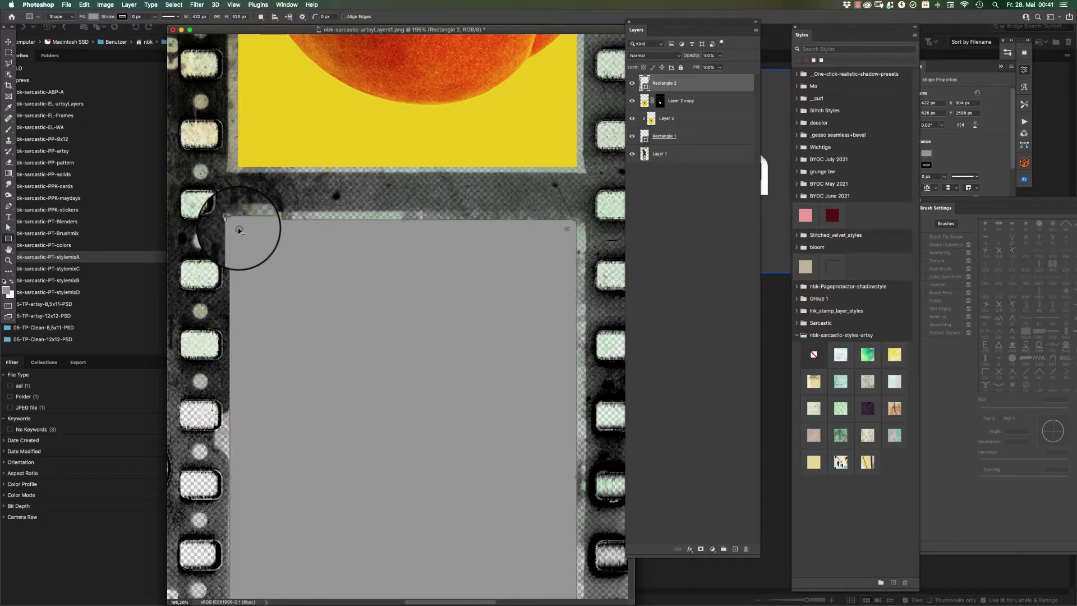
left_click_drag(239, 230, 267, 231)
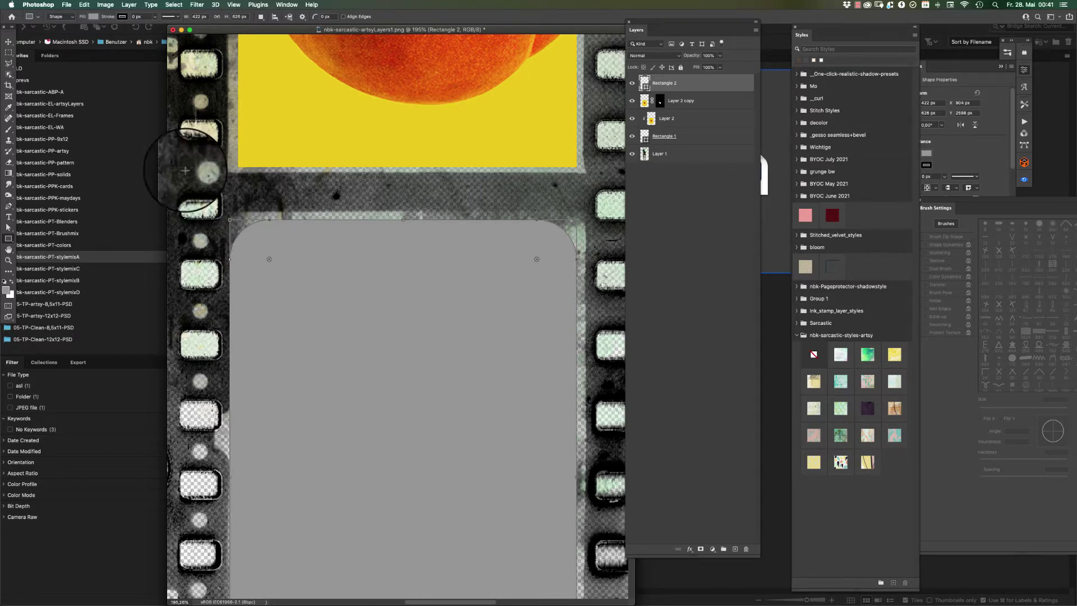
left_click(9, 42)
left_click(458, 309, "alt+super")
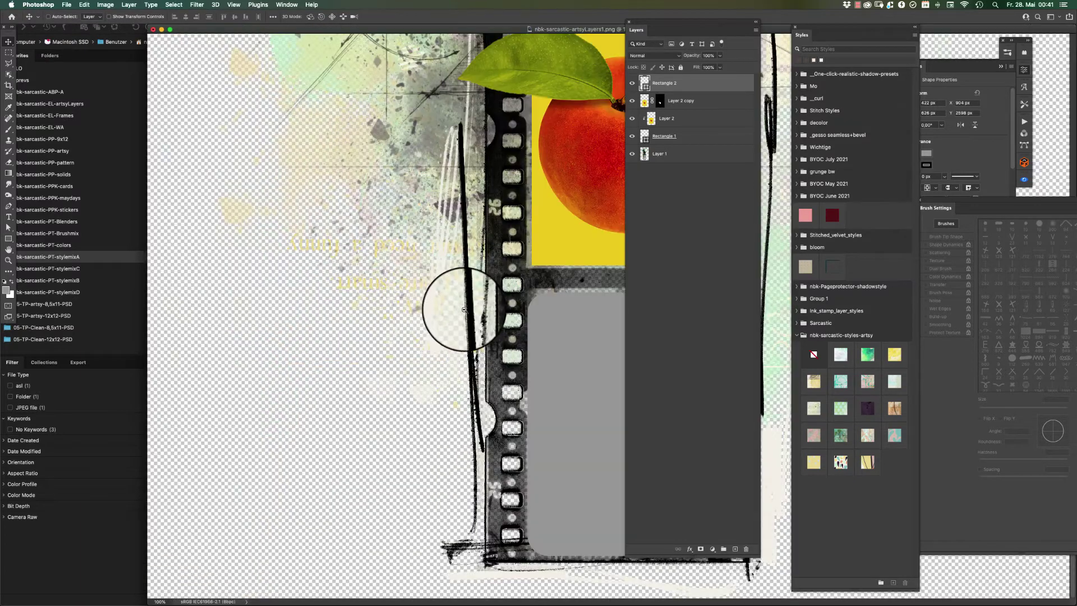
left_click(458, 309, "alt+super")
key("super+t")
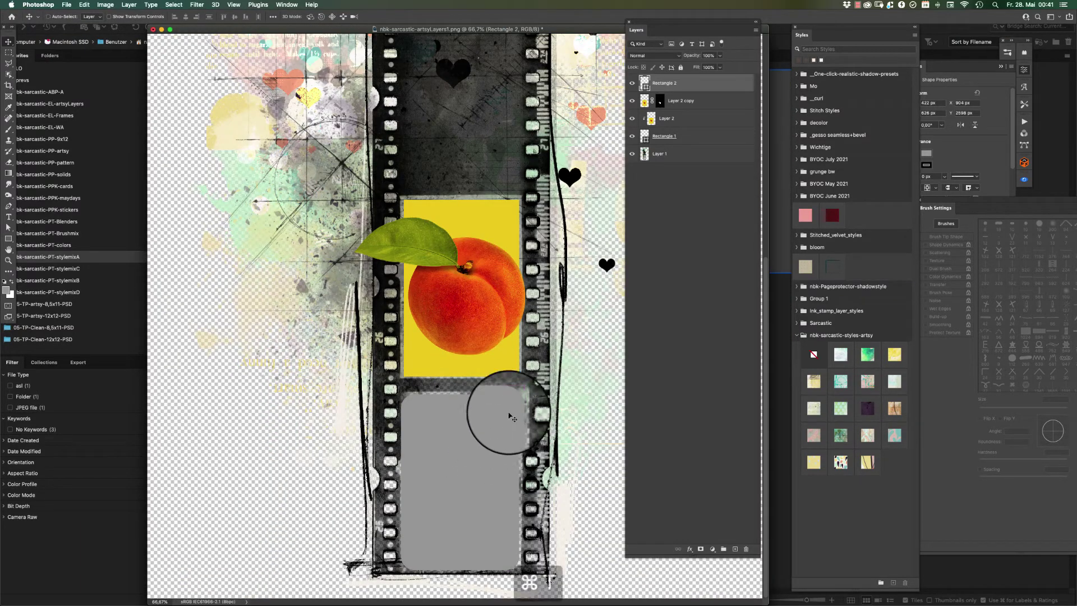
left_click_drag(520, 394, 517, 398)
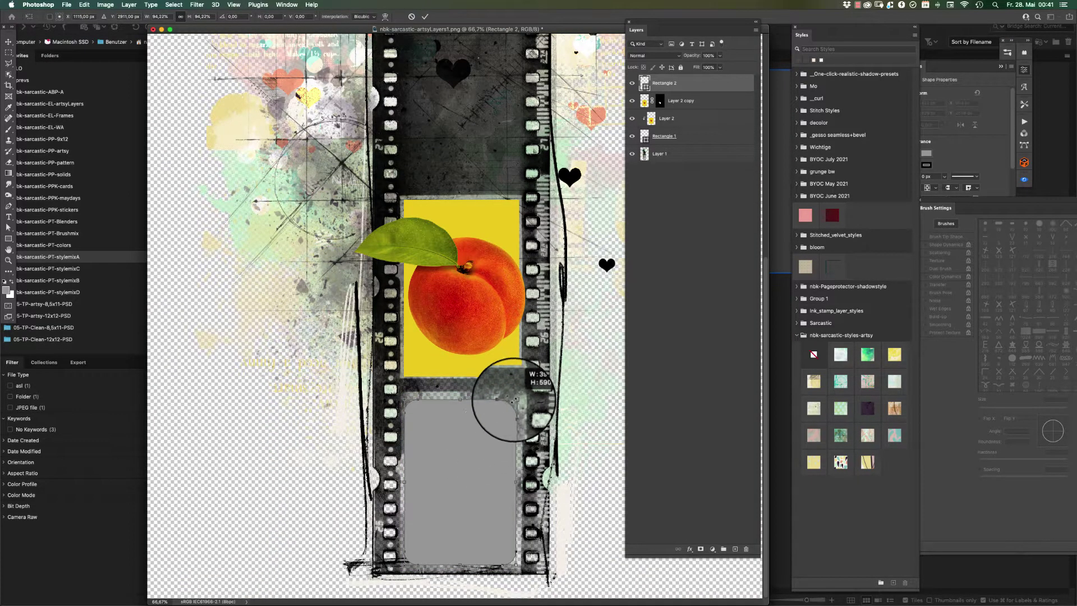
left_click_drag(499, 442, 503, 440)
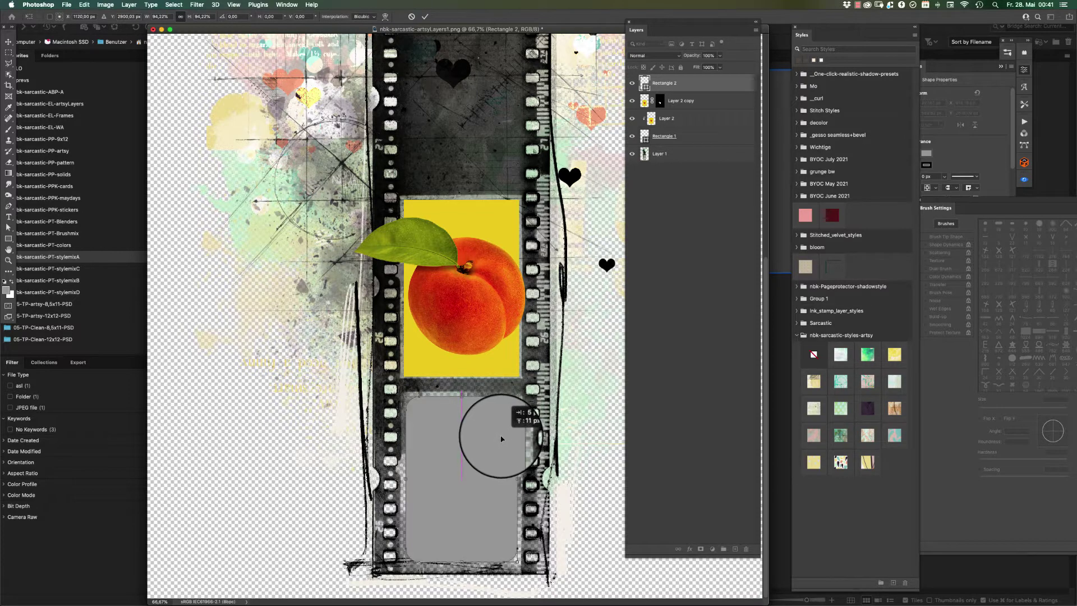
key("Return")
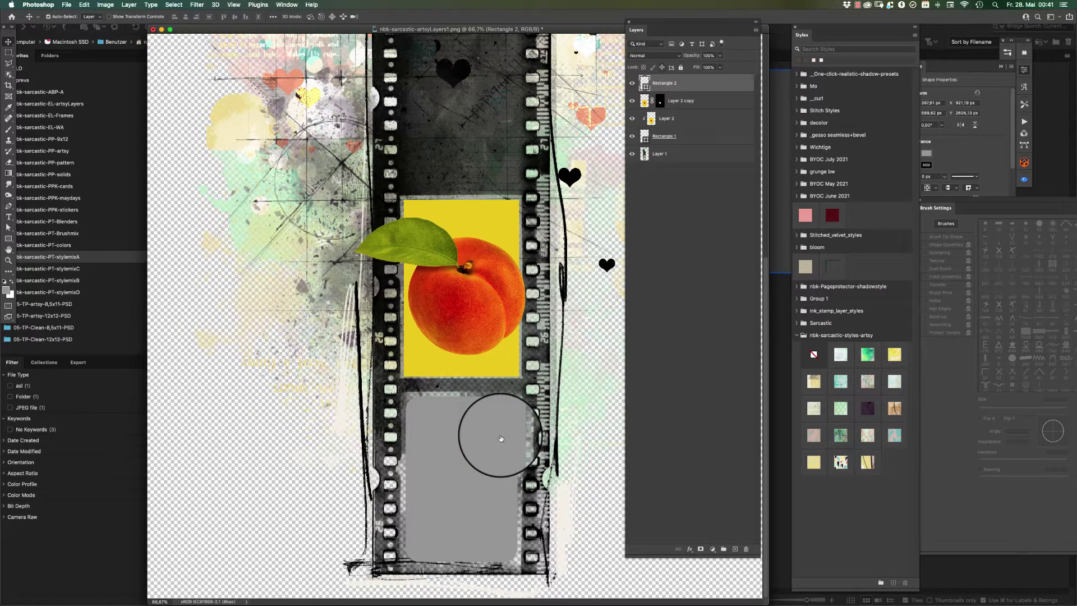
Step: Show the Photoshop version information and close it again
left_click(12, 4)
key("Right")
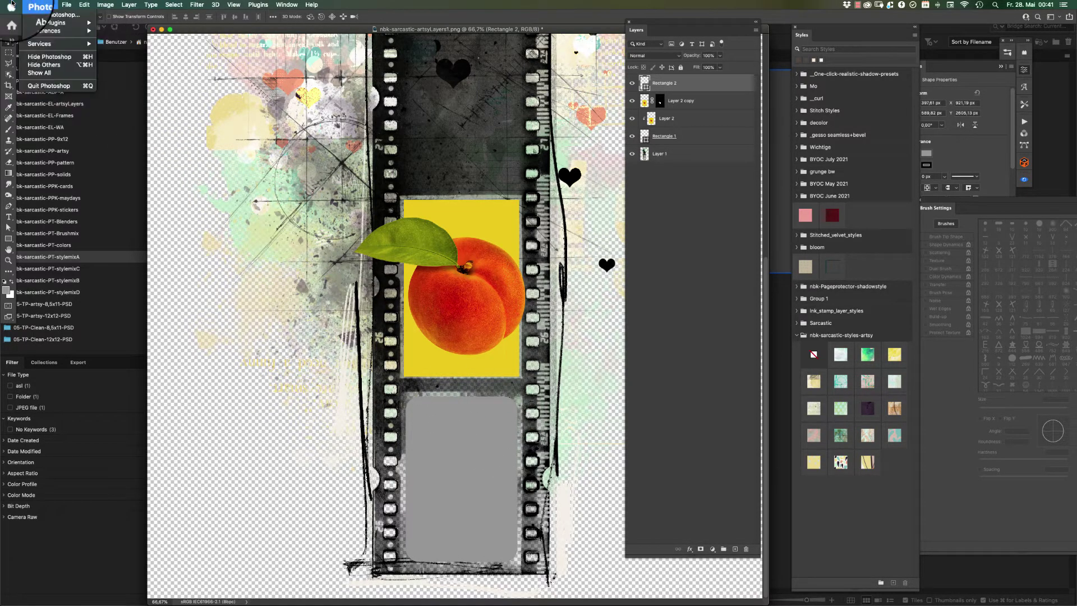
left_click(44, 14)
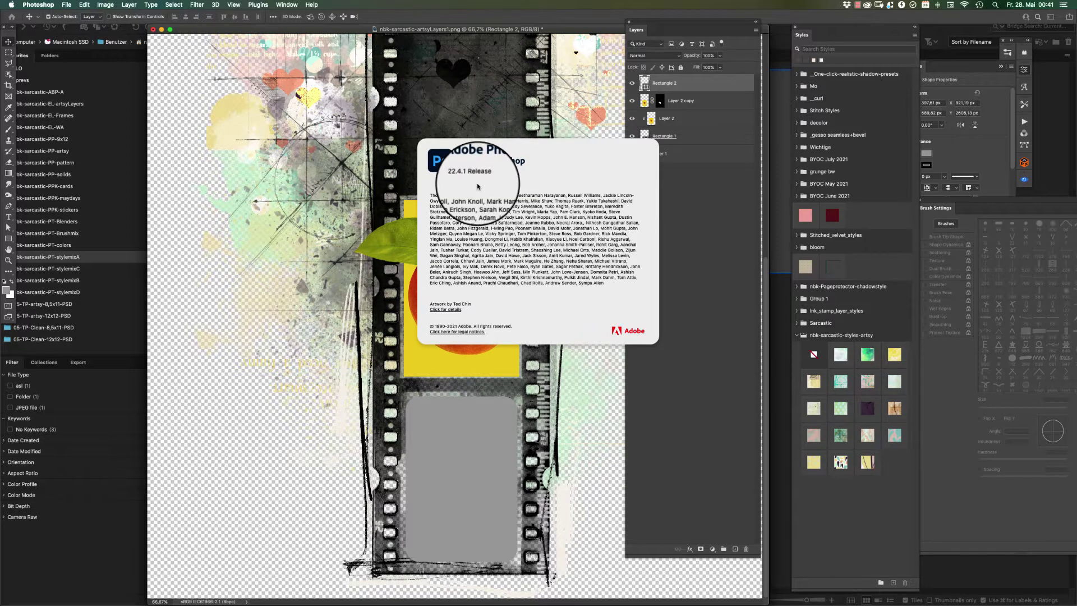
left_click(594, 162)
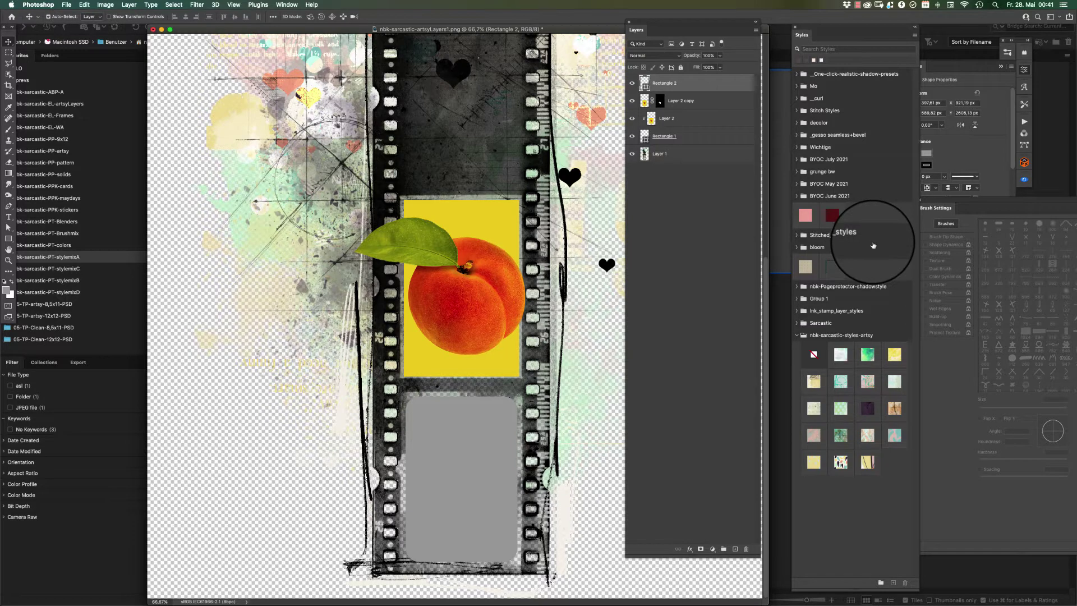
Step: Try several styles from nbk-sarcastic-styles-artsy on the rounded rectangle and settle on the dark purple texture
left_click(839, 461)
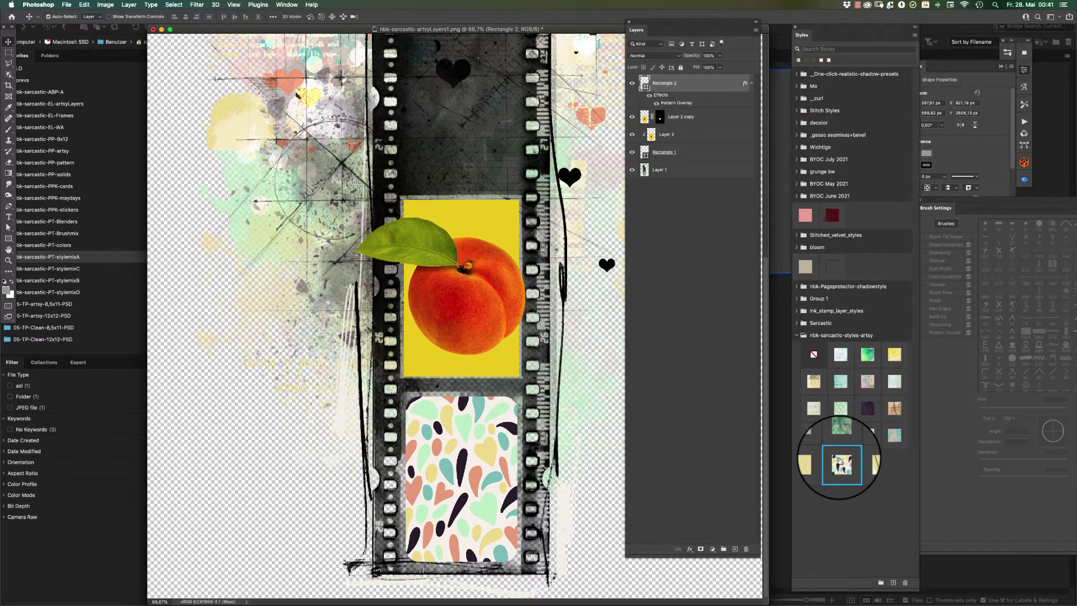
left_click(841, 406)
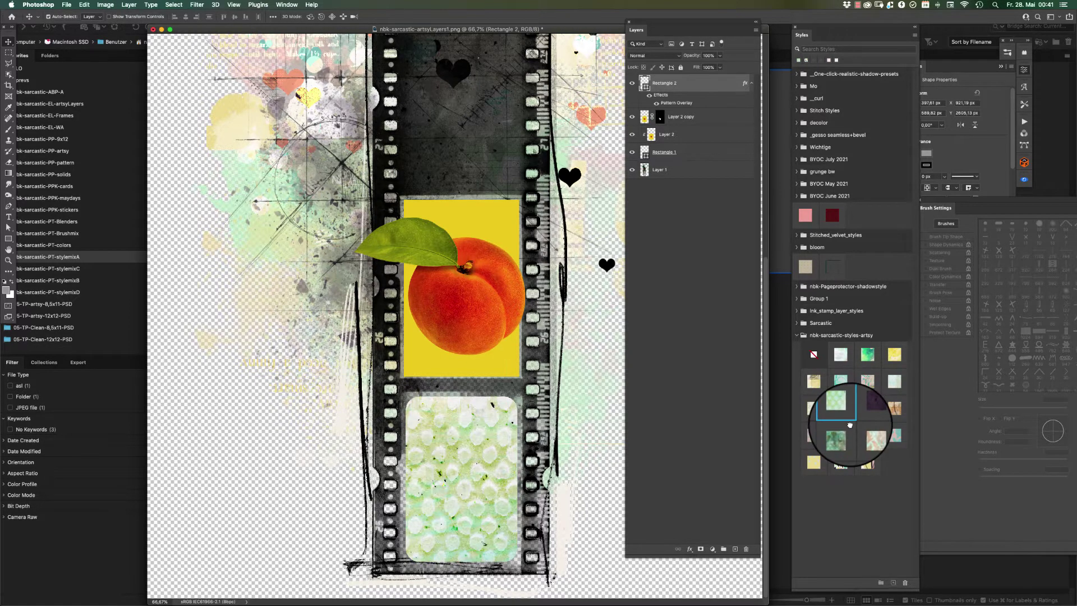
left_click(840, 434)
left_click(867, 434)
left_click(871, 410)
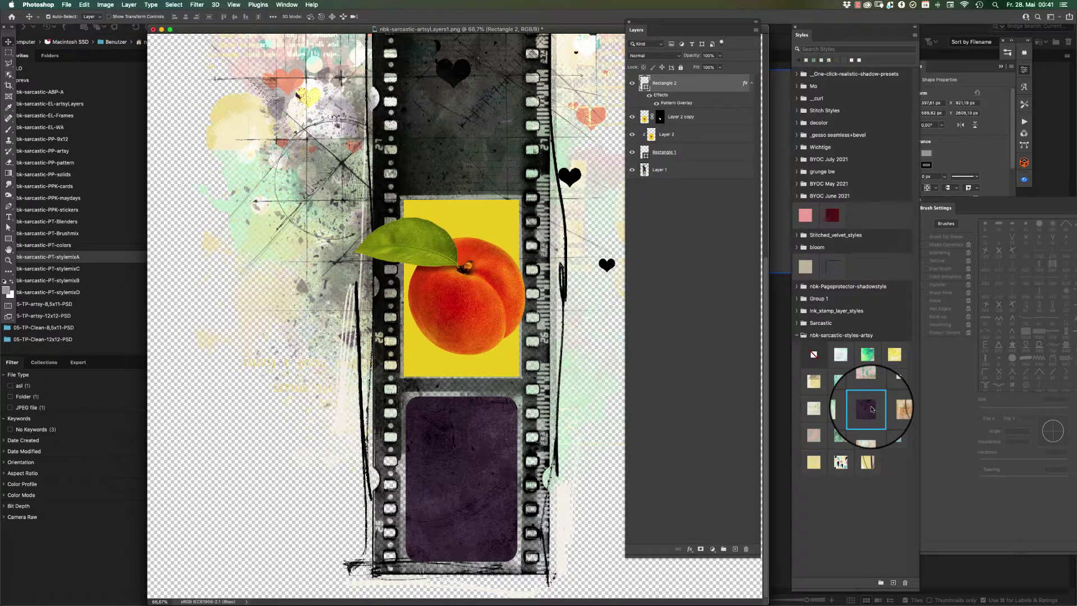
Step: Switch to Bridge and open the "Just because I don't care doesn't mean I don't understand" card from nbk-sarcastic-ABP-A in Photoshop
left_click(950, 32)
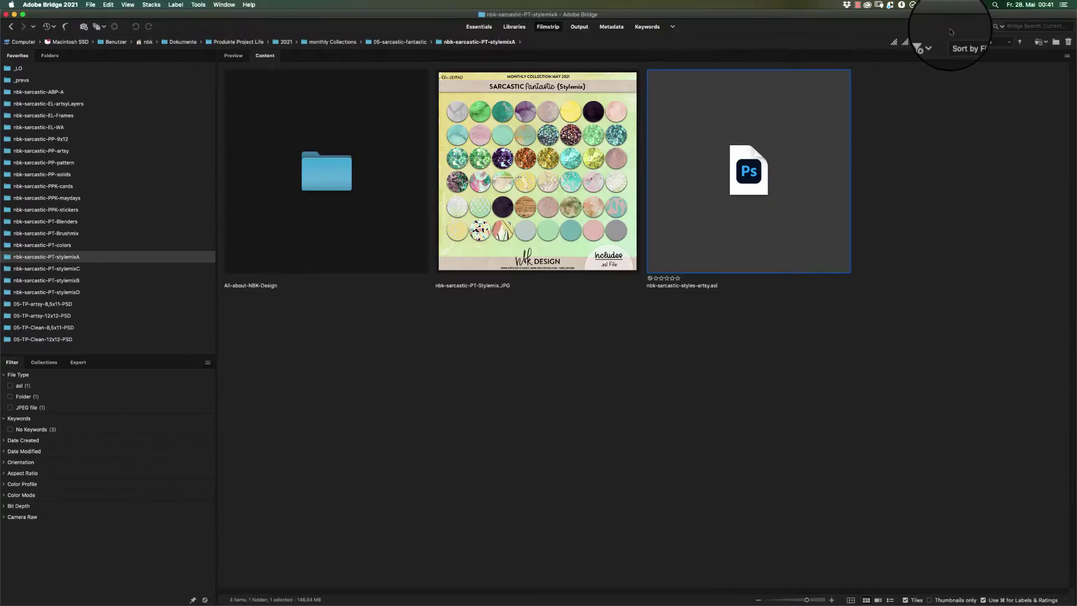
left_click(50, 92)
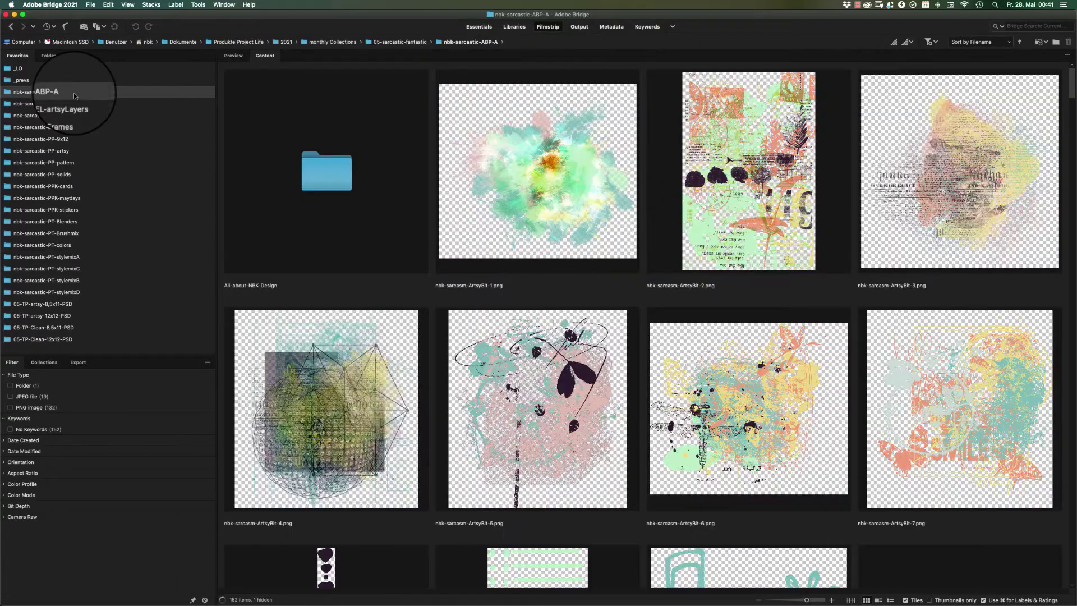
key("End")
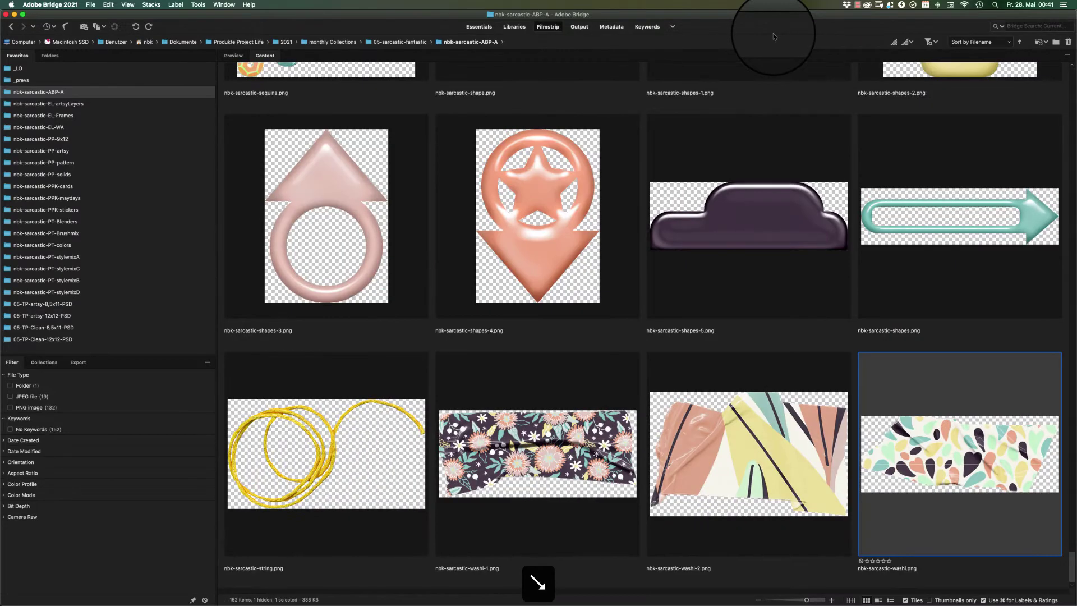
left_click_drag(1068, 560, 1054, 409)
scroll(1055, 409, "down", 2)
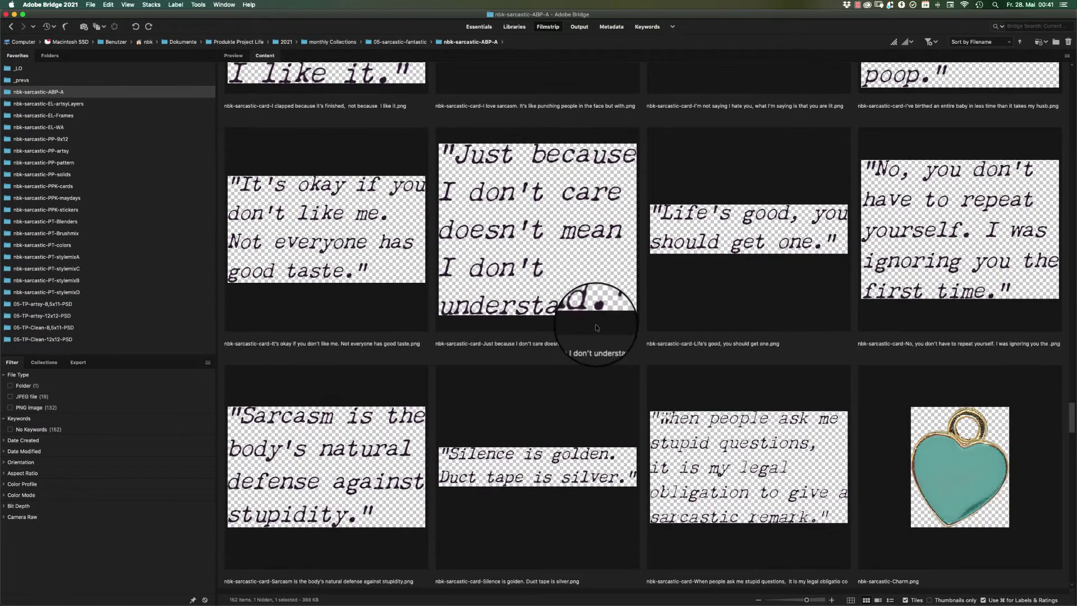
double_click(553, 247)
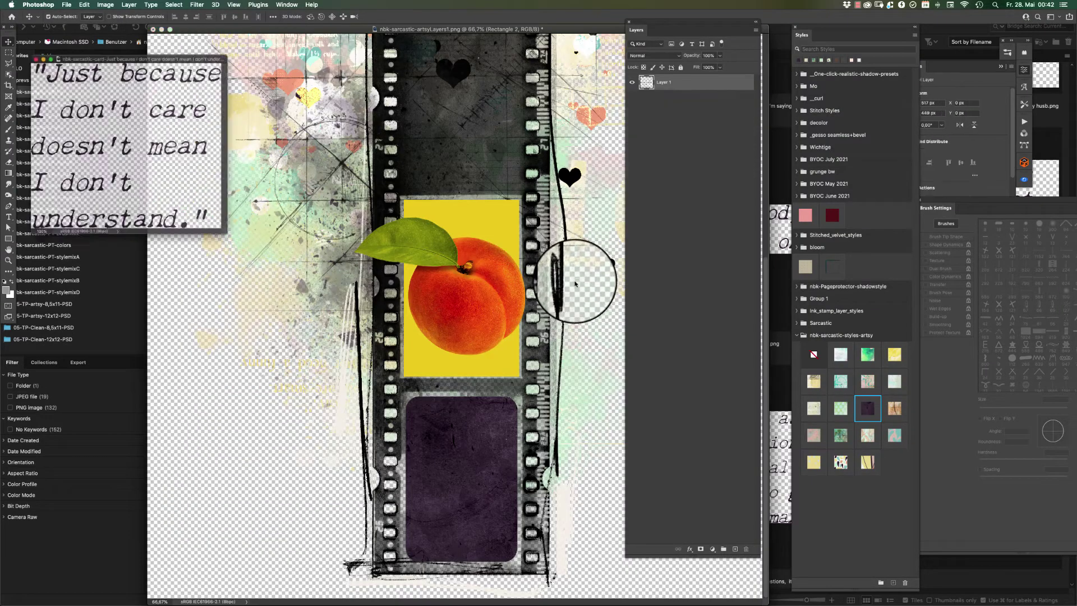
Step: Copy the entire quote card, close it, and paste it as a new layer into nbk-sarcastic-artsyLayers1.png
key("super+a")
key("super+c")
key("super+w")
key("super+v")
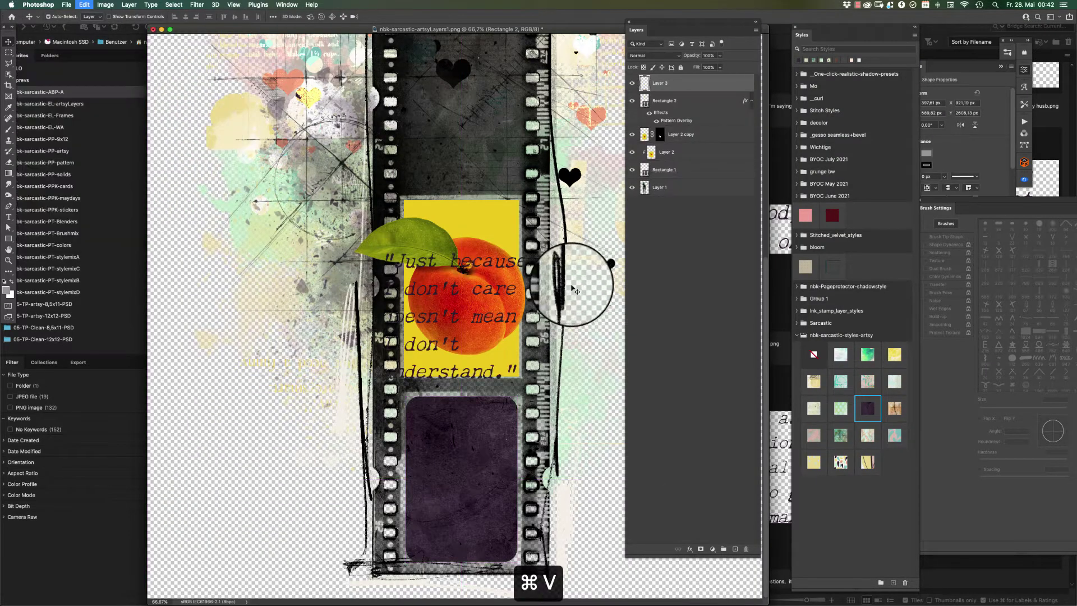
Step: Move the quote over the purple rounded rectangle in the lower film frame and convert its layer to a smart object
left_click_drag(506, 318, 512, 362)
key("super+z")
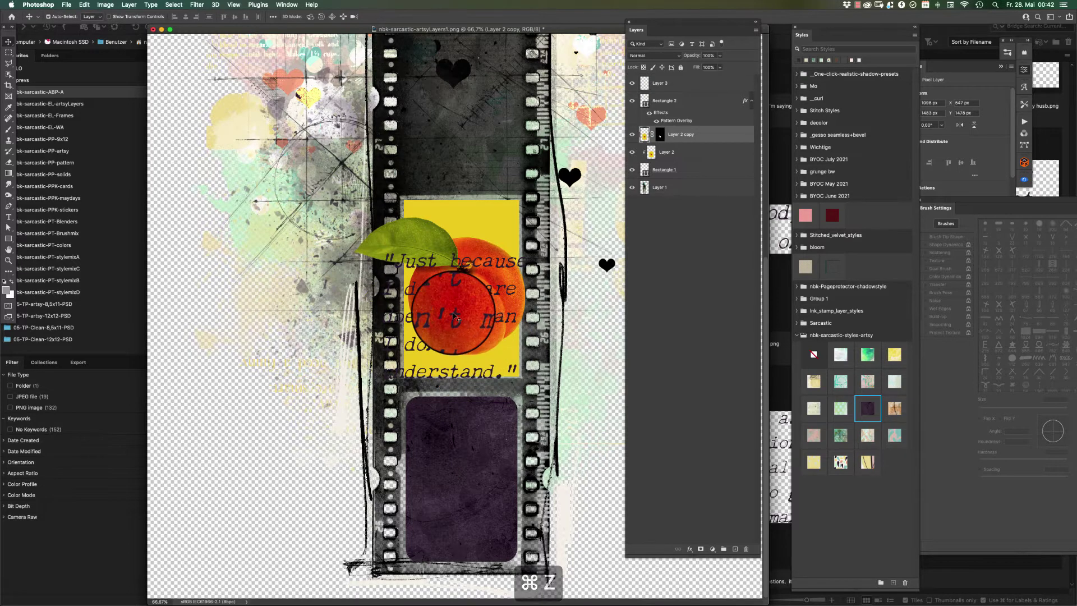
left_click_drag(453, 317, 486, 478)
right_click(715, 82)
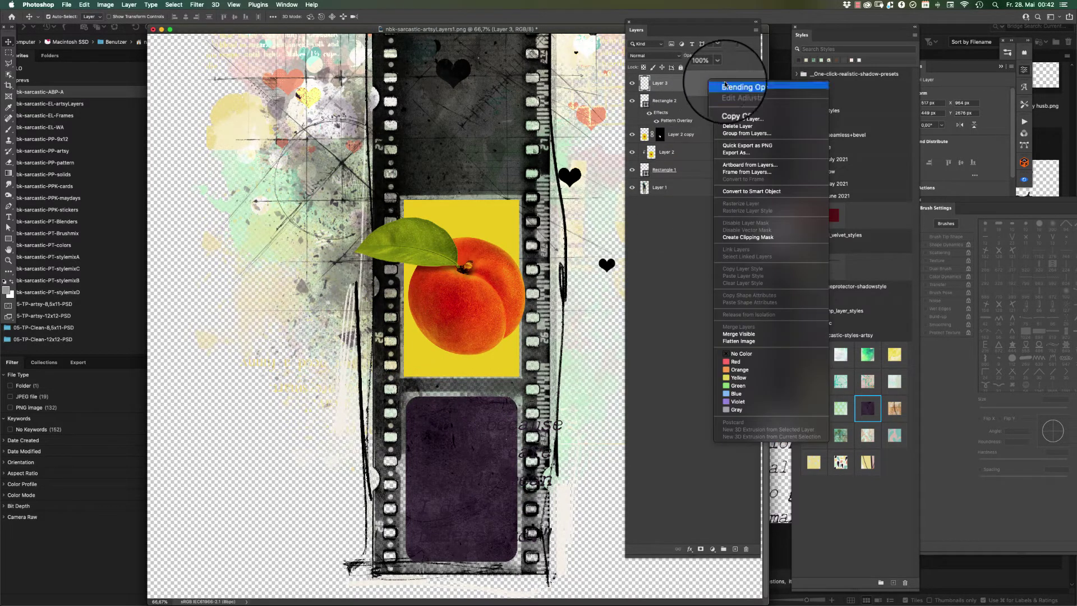
left_click(766, 191)
Step: Scale the quote down to fit the lower part of the purple rectangle, and apply the first pale style from nbk-sarcastic-styles-artsy
key("super+t")
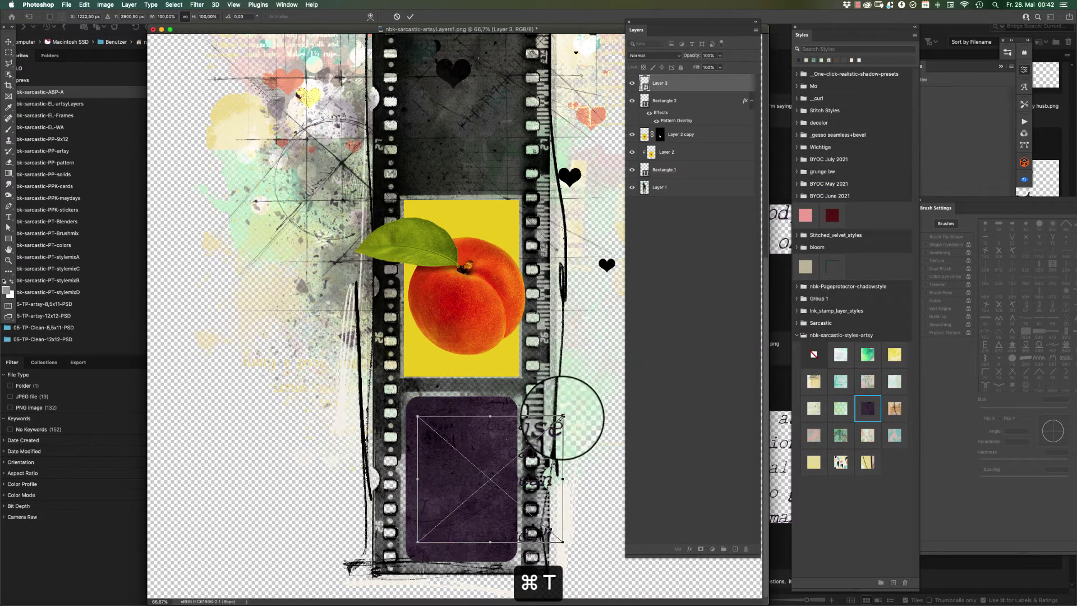
left_click_drag(583, 393, 482, 497)
key("Return")
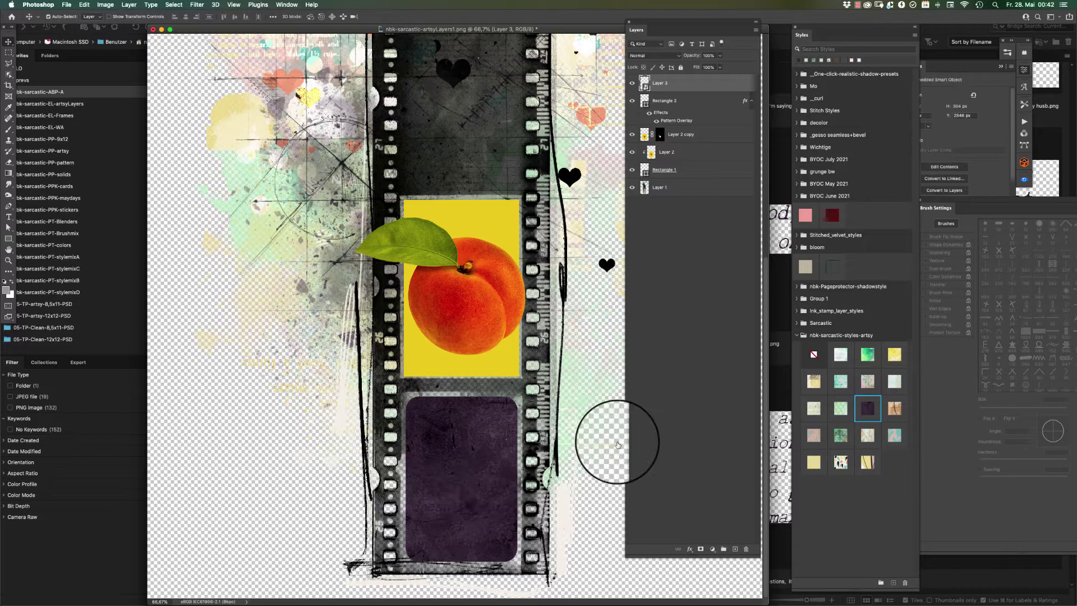
left_click(844, 356)
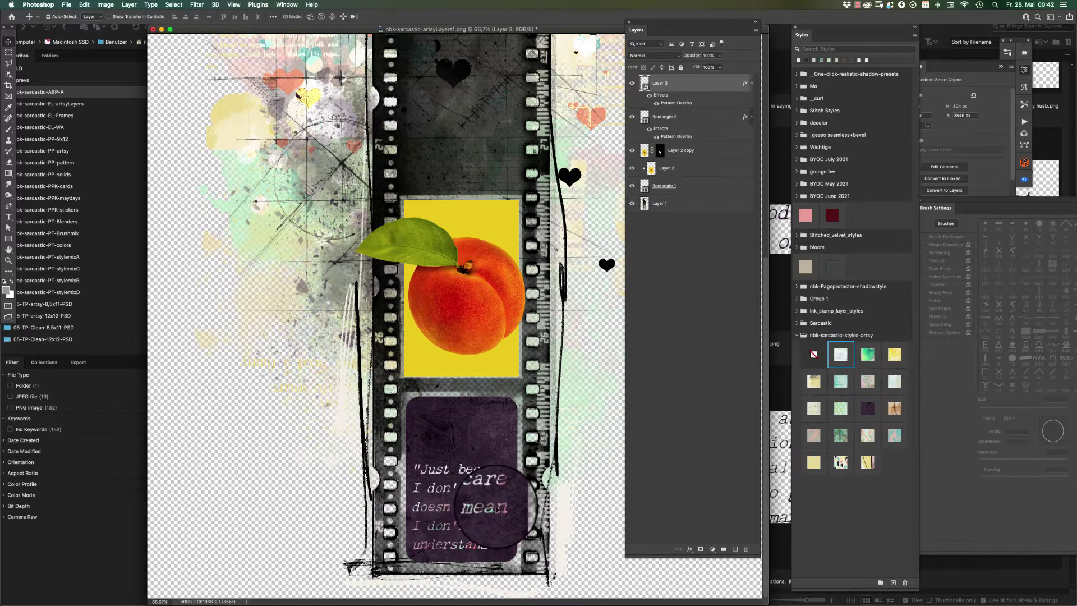
left_click_drag(499, 513, 495, 511)
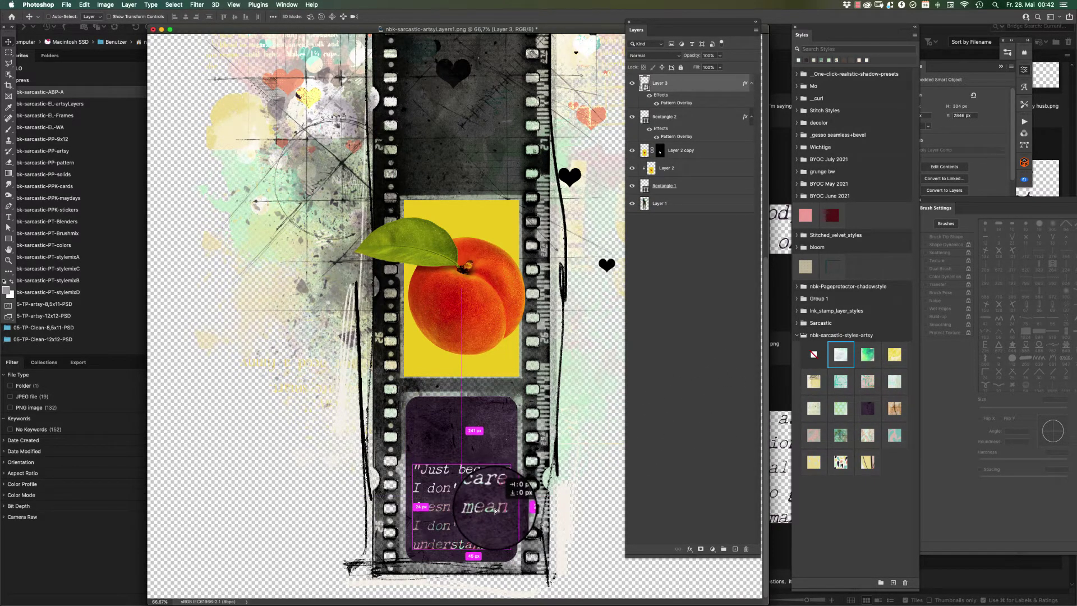
Step: Fine-tune the smart object quote's scale to about 68% within the purple rectangle
right_click(741, 86)
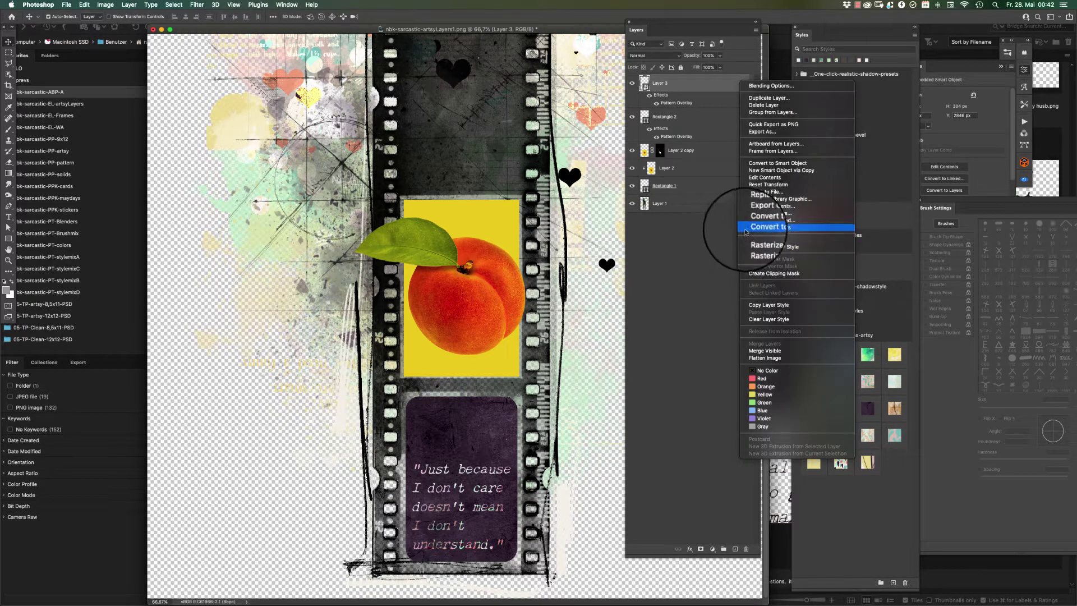
left_click(714, 278)
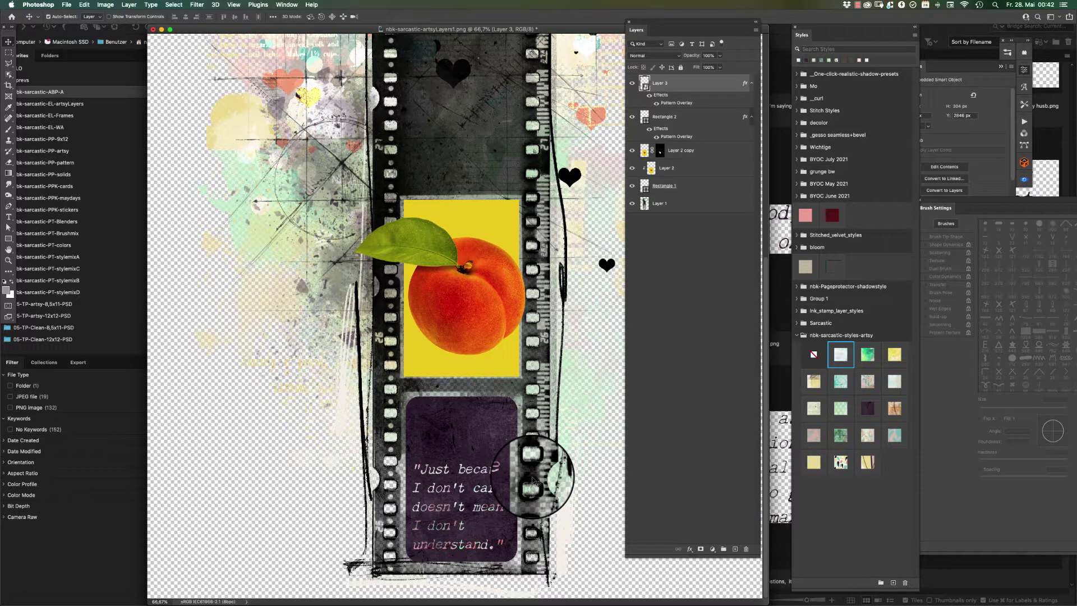
key("super+t")
left_click_drag(555, 466, 508, 460)
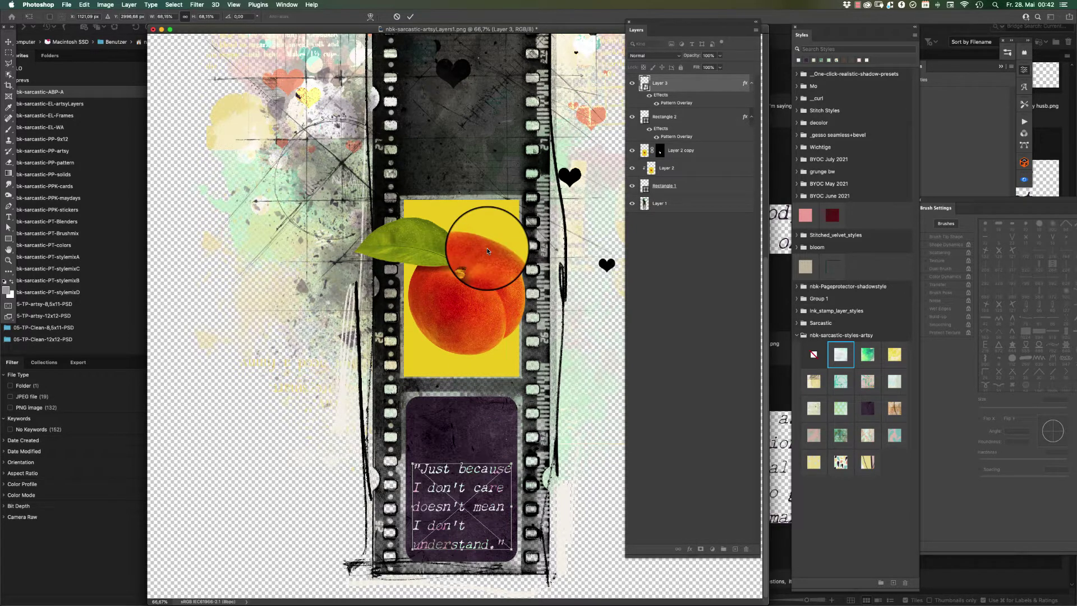
key("Return")
key("super+minus")
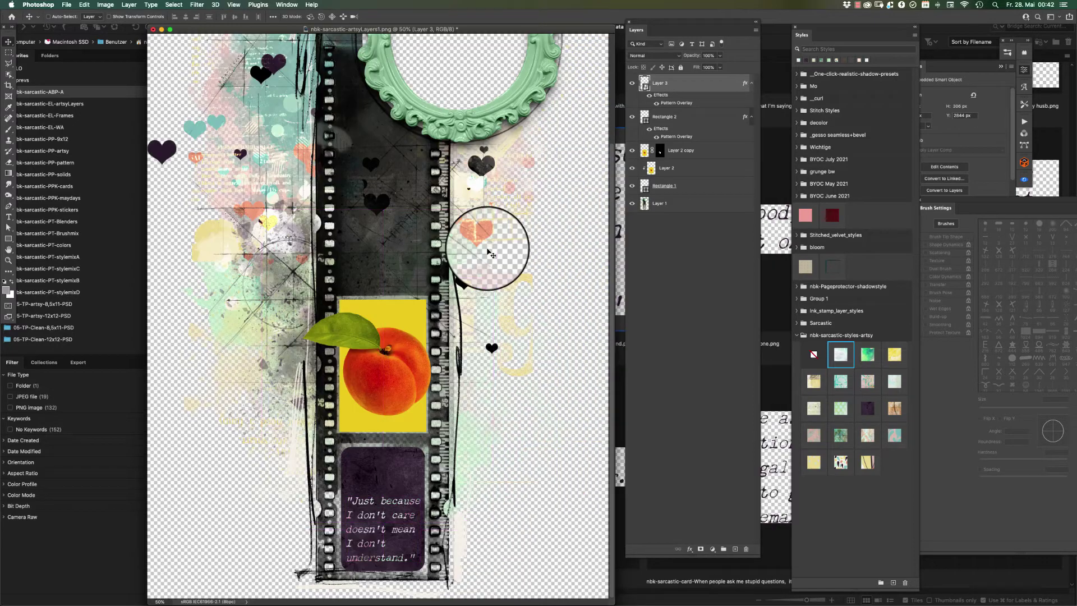
key("super+minus")
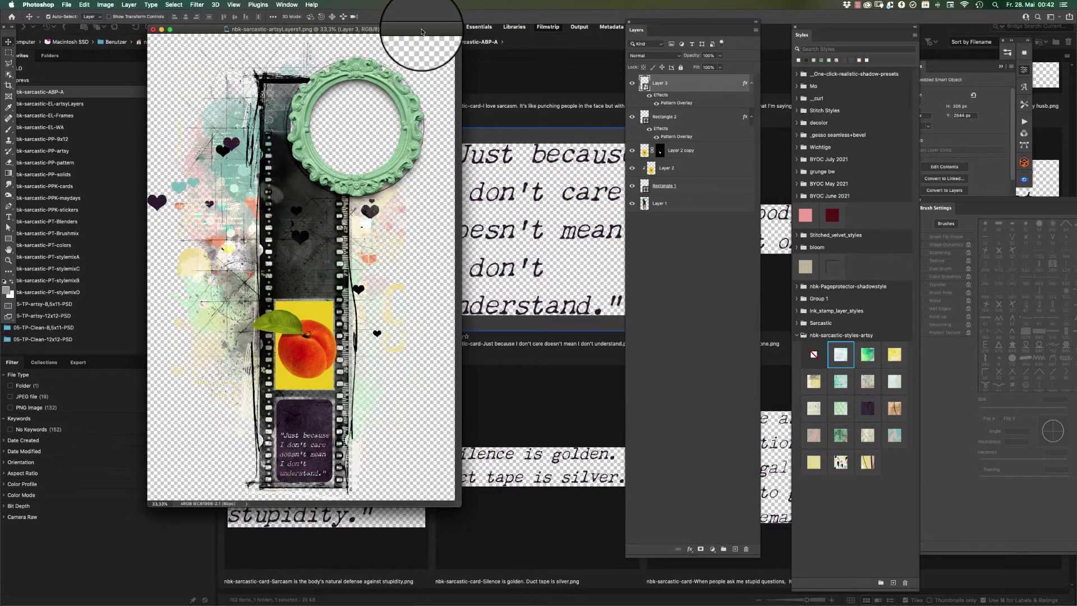
left_click_drag(421, 32, 539, 78)
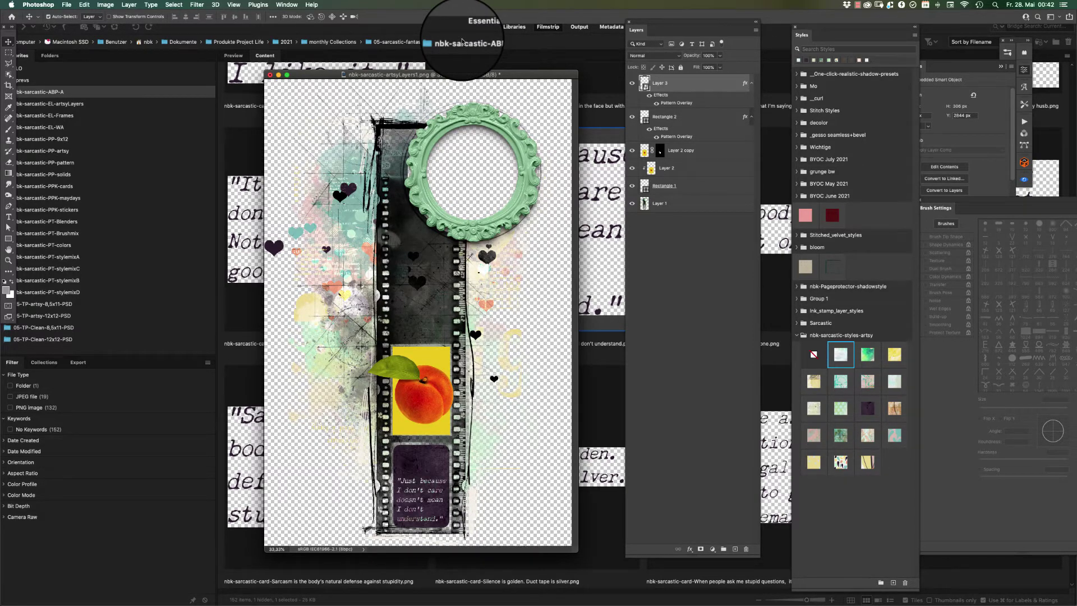
right_click(709, 84)
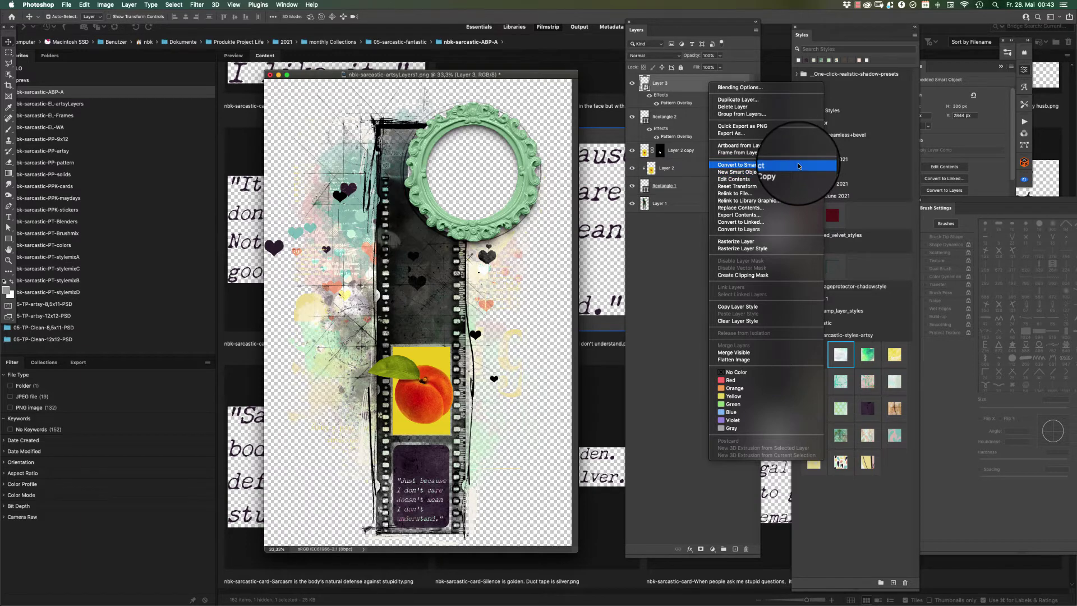
left_click(793, 23)
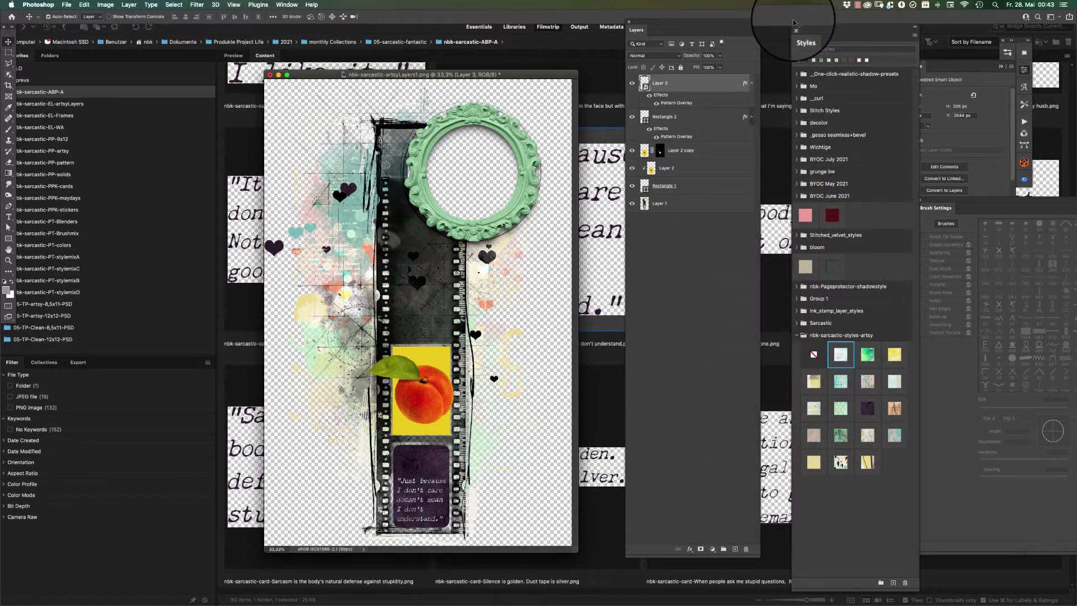
left_click_drag(488, 75, 508, 72)
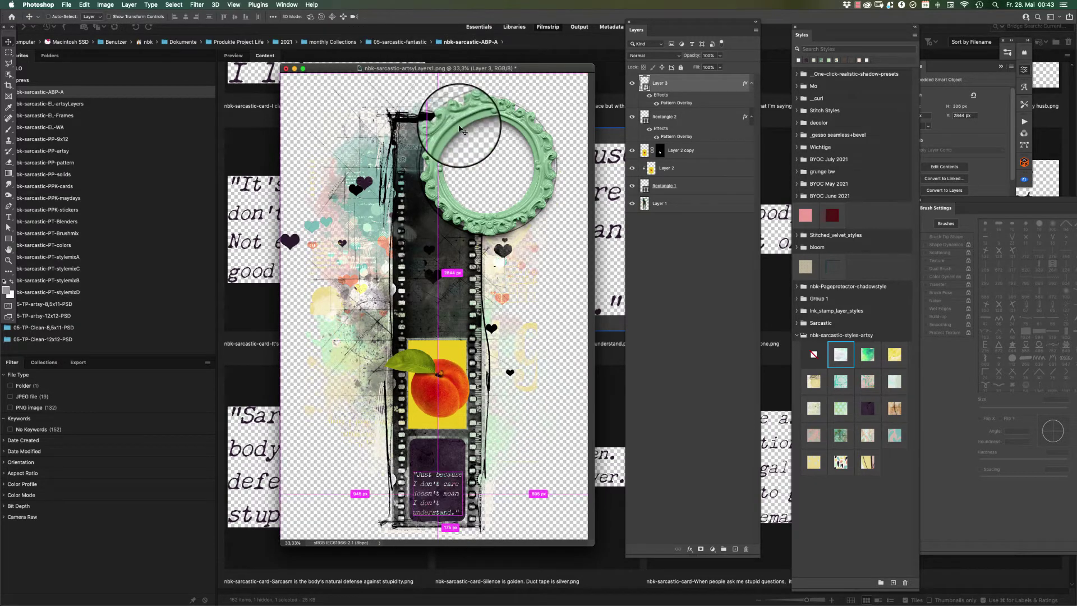
Step: Close nbk-sarcastic-artsyLayers1.png without saving, and enlarge the document window of nbk-sarcastic-artsyLayers1.psd
key("super+w")
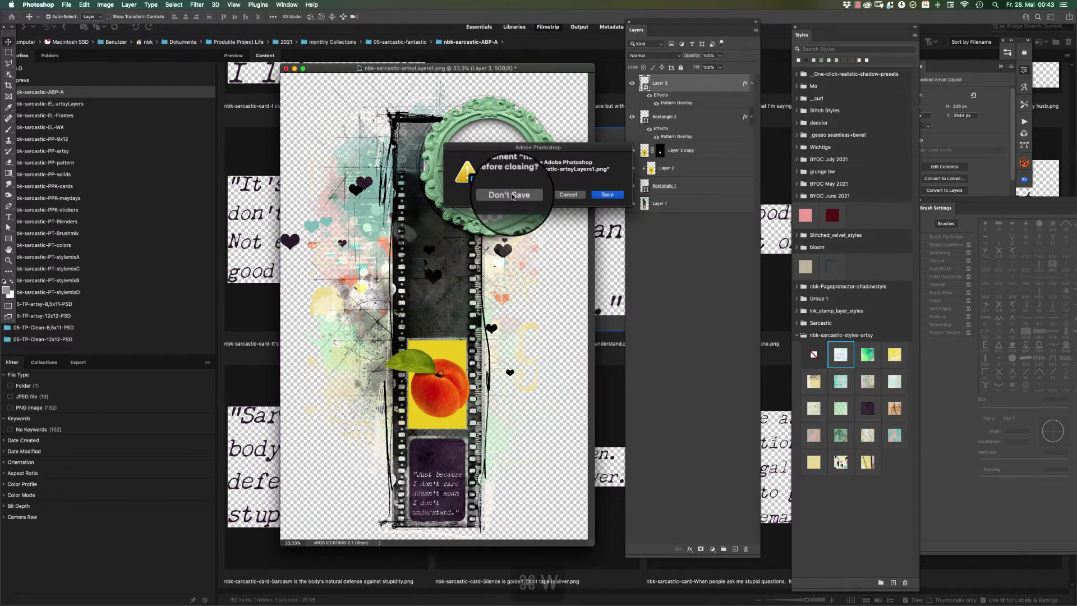
left_click(510, 195)
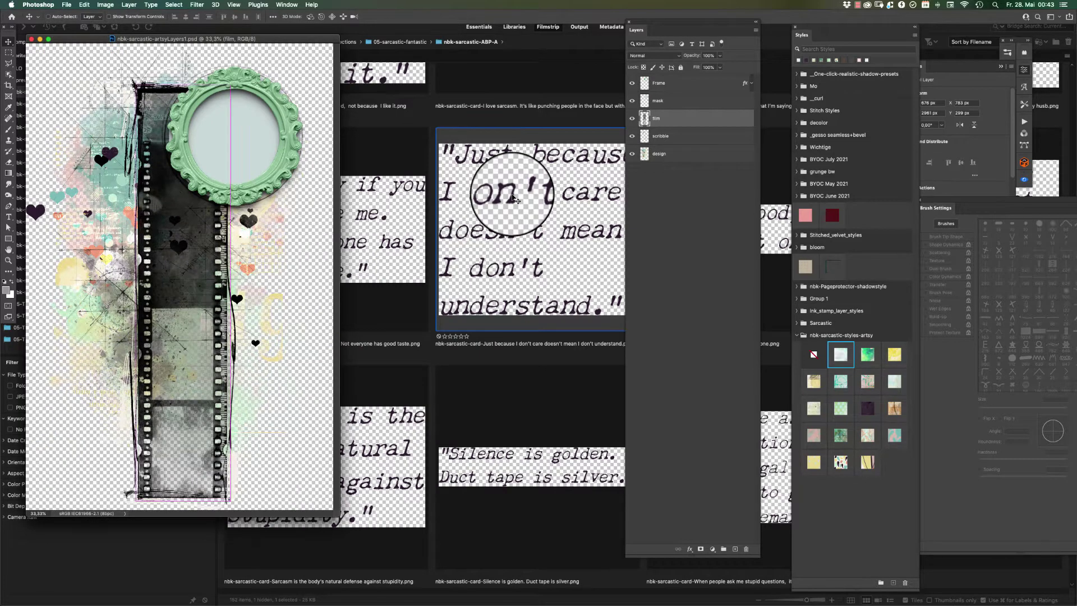
left_click_drag(338, 514, 517, 578)
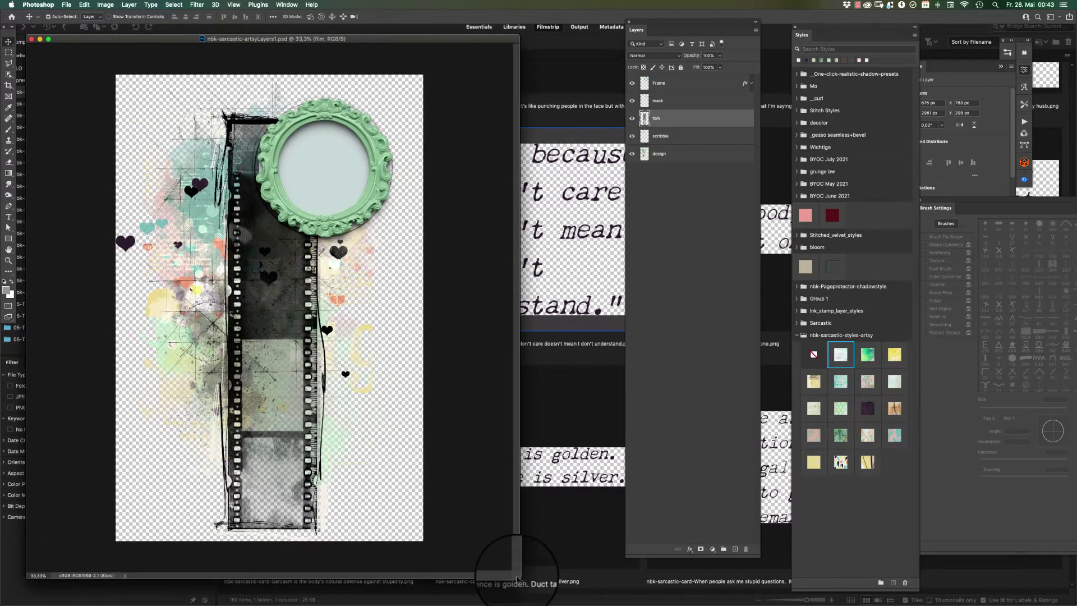
Step: Move the green ornate frame together with its mask layer to the lower end of the film strip, and deselect the layers
left_click(373, 180)
left_click(322, 182, "shift")
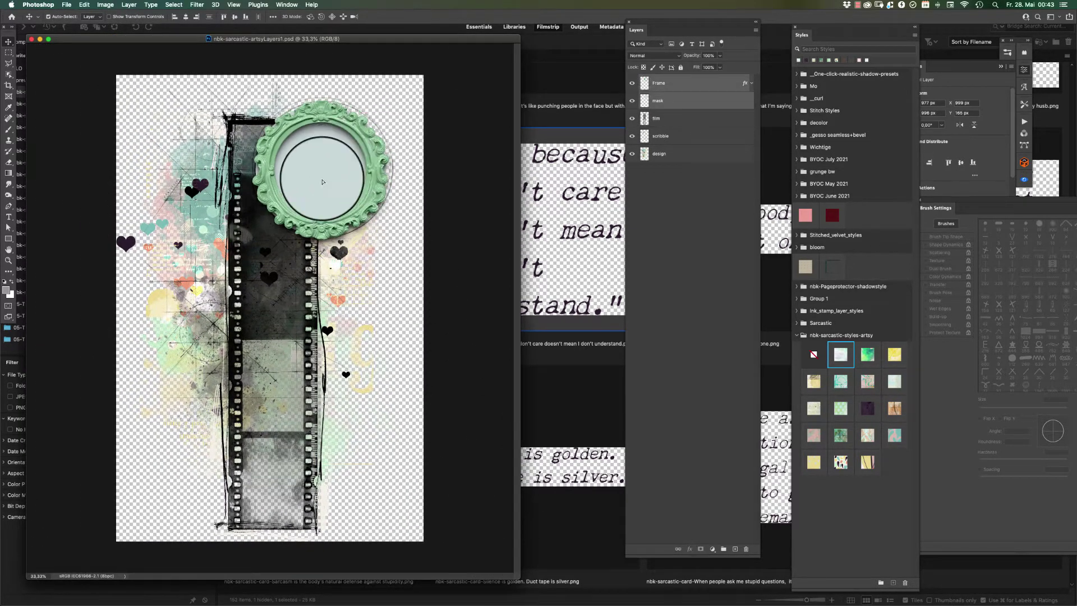
left_click_drag(322, 182, 239, 469)
left_click(358, 386)
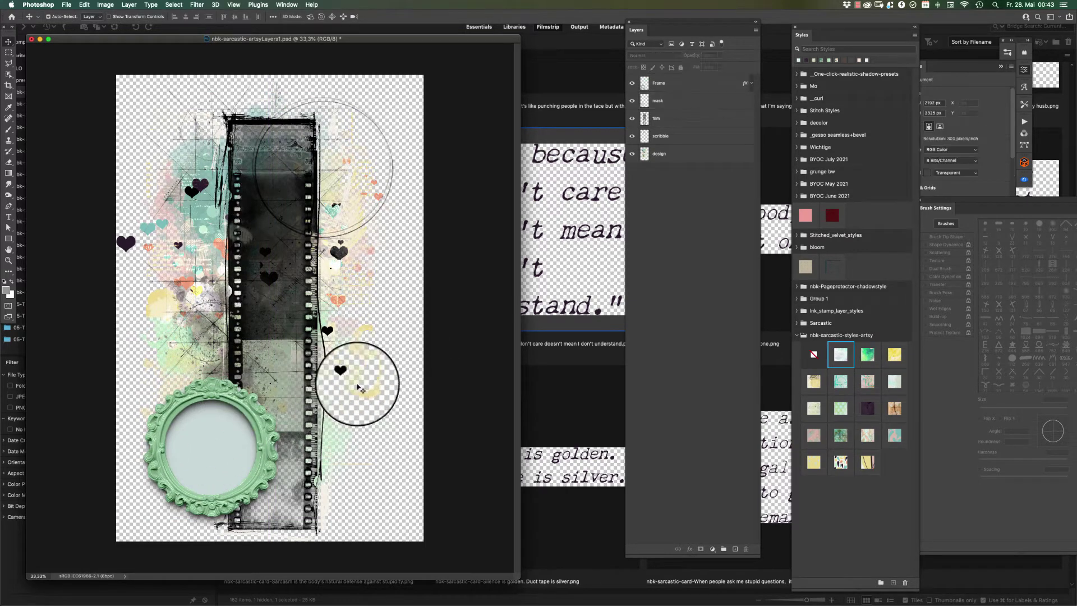
Step: Apply the colourful hearts-and-drops style from nbk-sarcastic-styles-artsy to the round mask layer inside the green frame
left_click_drag(359, 388, 218, 456)
key("super+z")
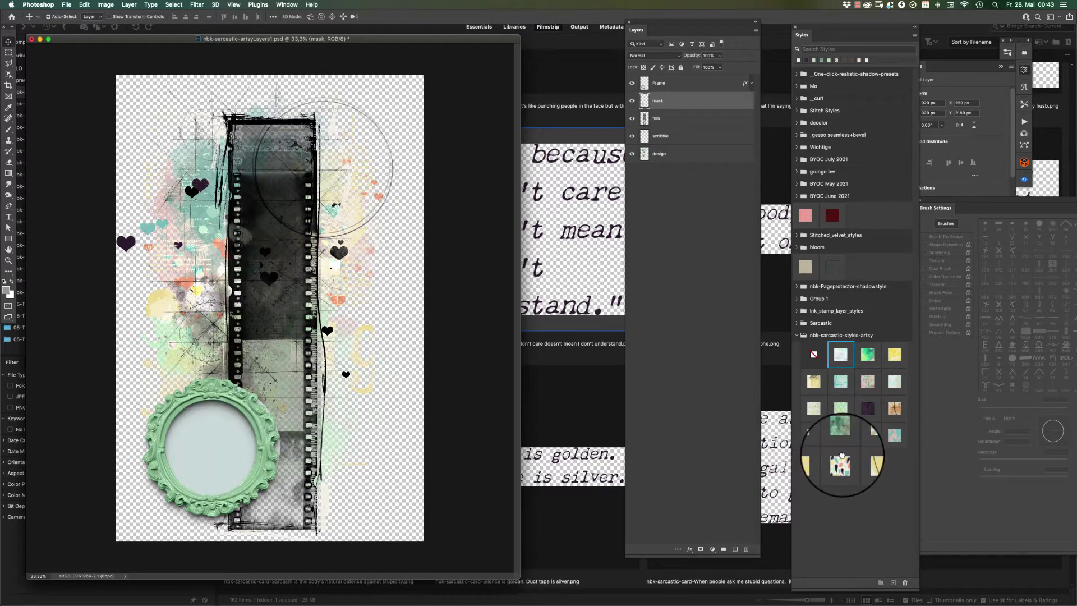
left_click(840, 461)
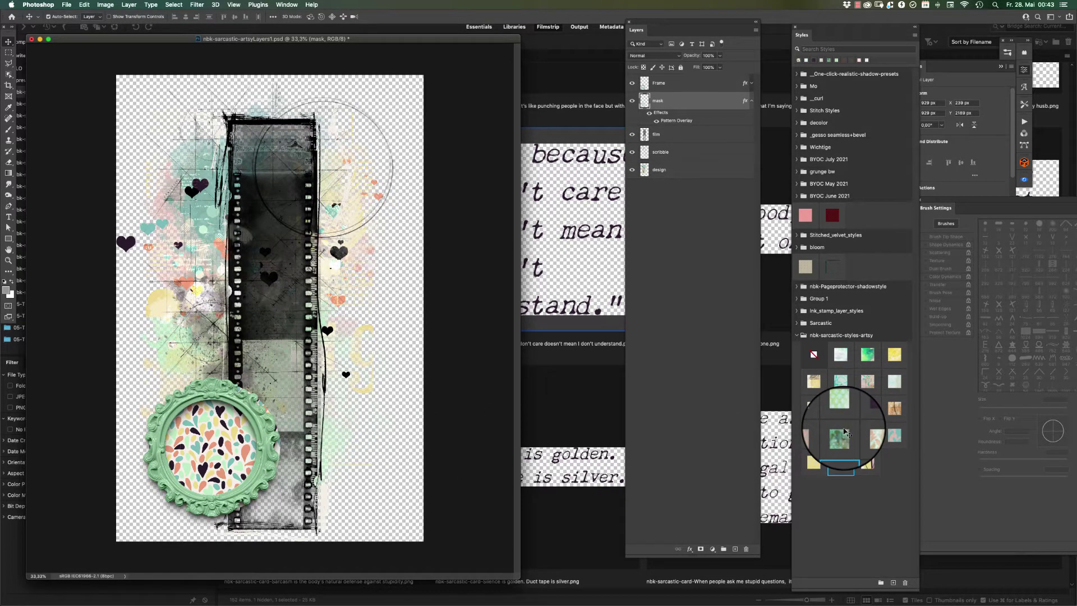
Step: Switch to Bridge and open nbk-sarcastic-sticker-face #3.png from the V1-Stickerstyle folder of nbk-sarcastic-PPK-stickers in Photoshop
left_click(605, 399)
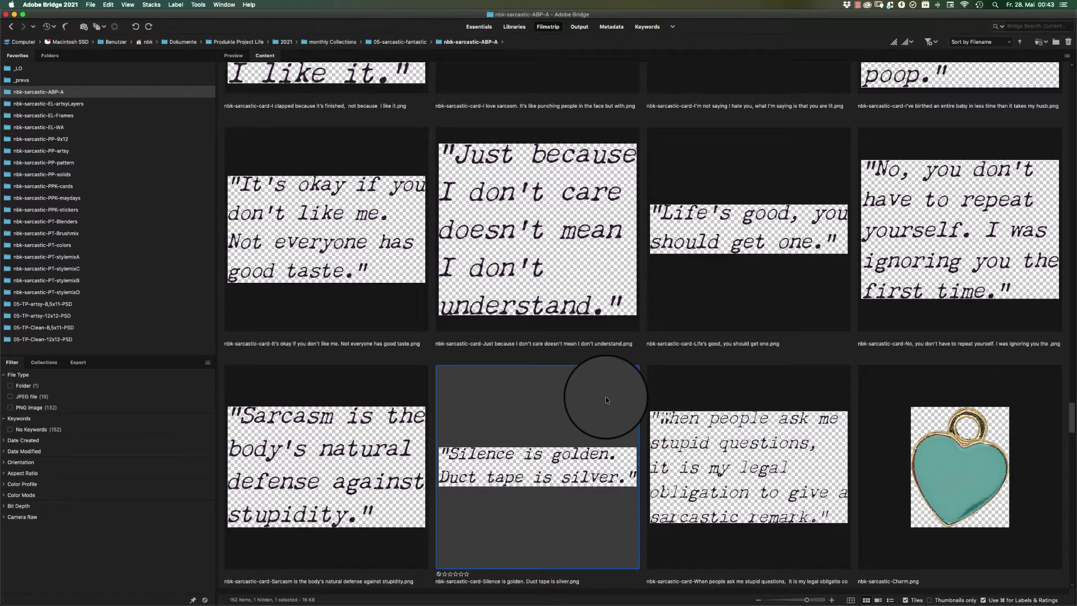
left_click(80, 210)
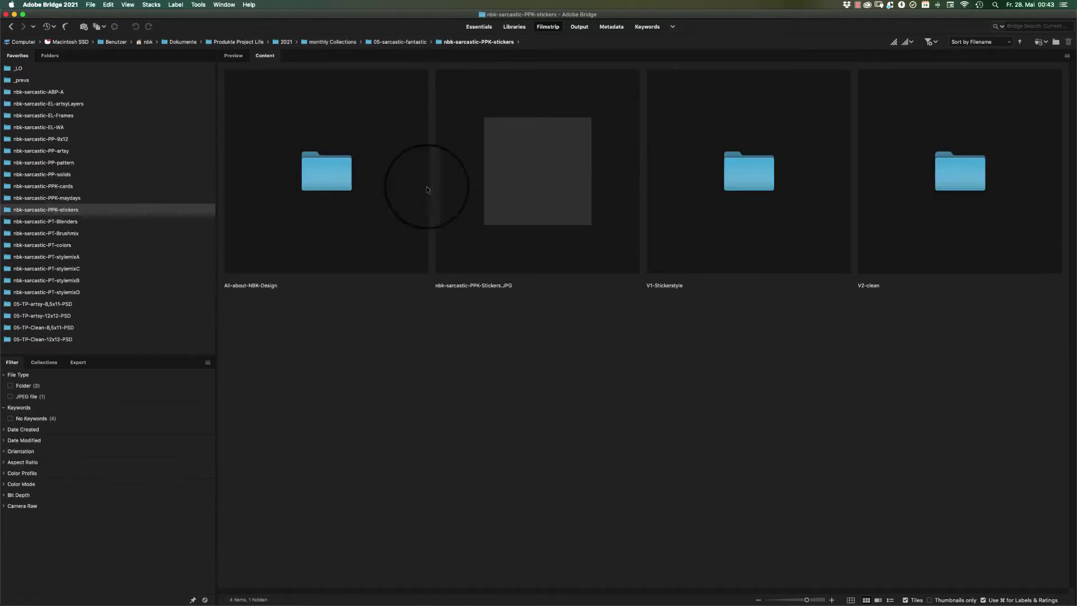
double_click(772, 166)
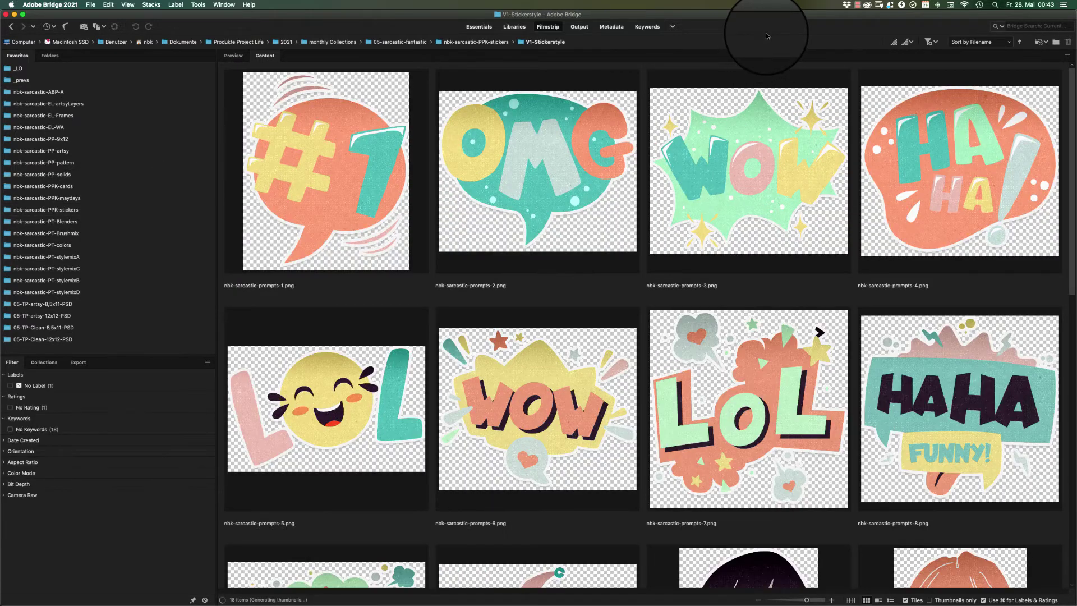
key("Page_Down")
key("Page_Down")
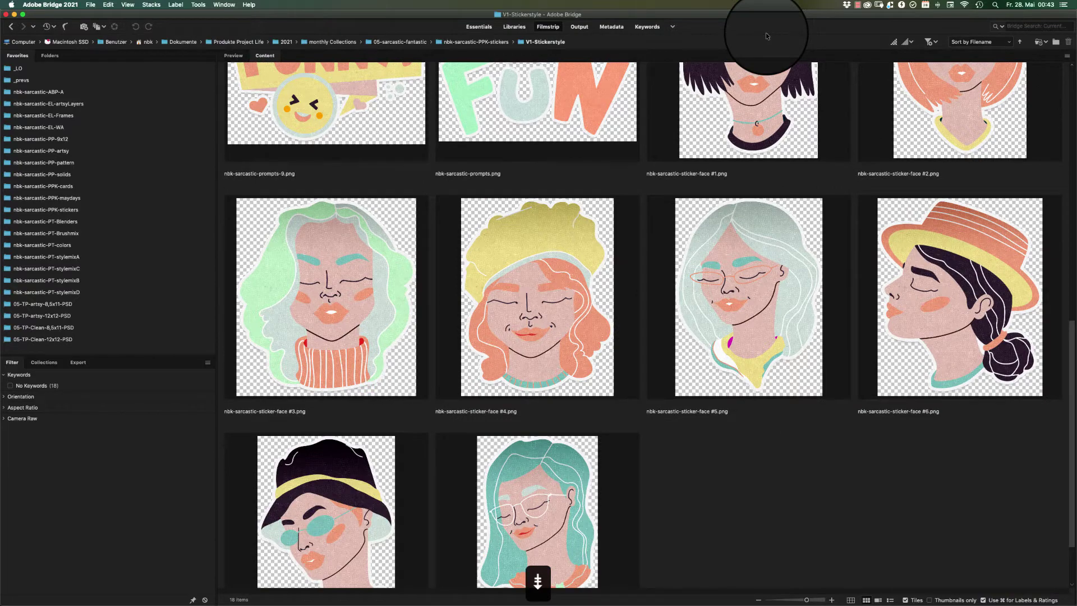
left_click(373, 296)
key("super+Tab")
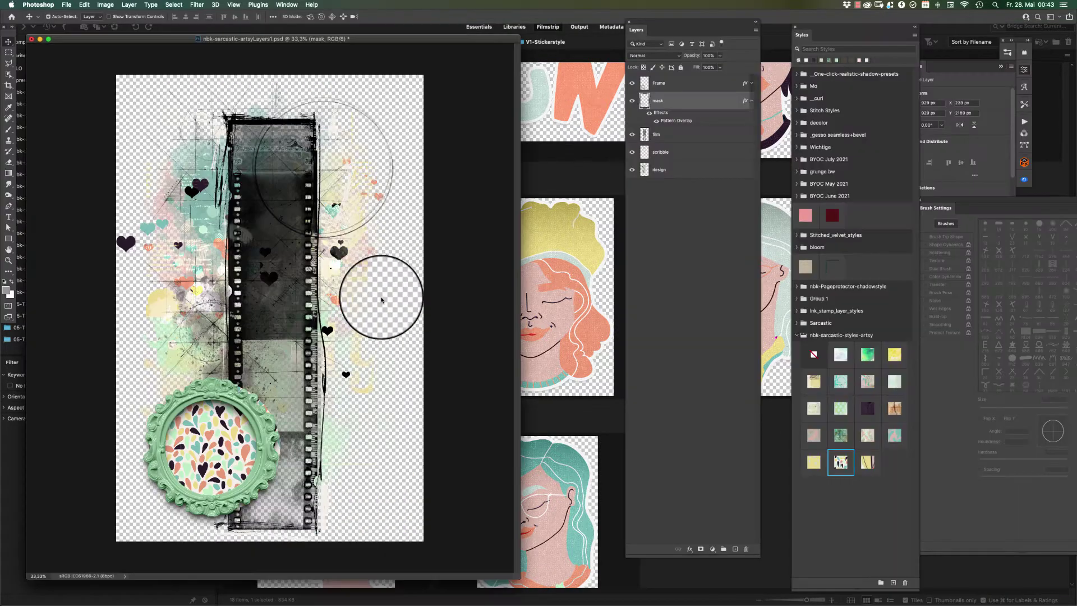
Step: Copy the whole face sticker, close its file, and paste it above the mask layer in the artsyLayers1 PSD
key("super+a")
key("super+c")
key("super+w")
key("super+v")
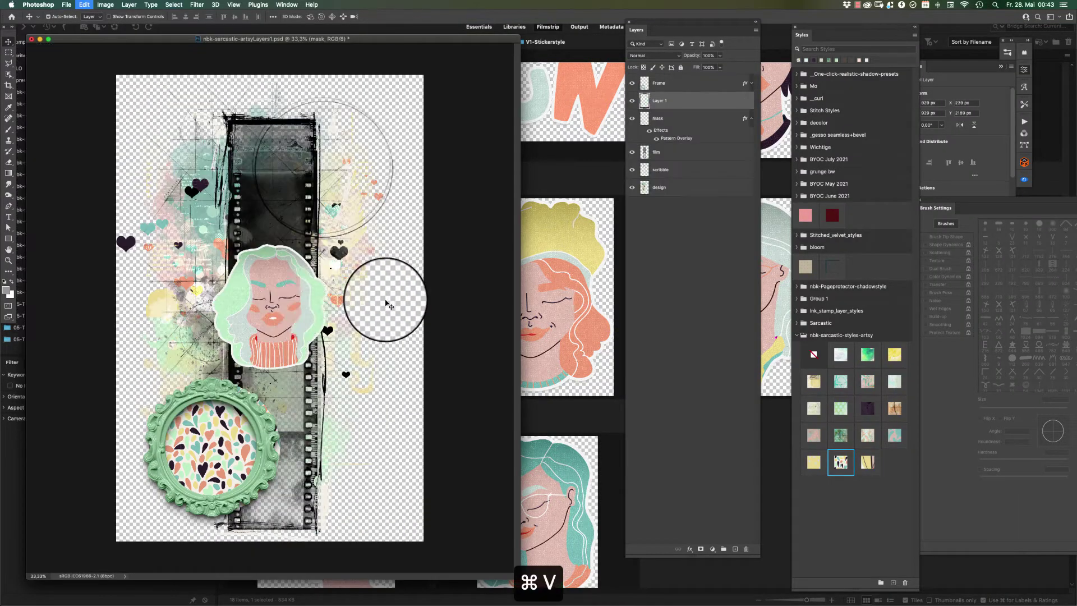
Step: Move the face sticker into the green ornate frame and scale it to about 67% so it fits inside
left_click_drag(388, 305, 322, 440)
key("super+t")
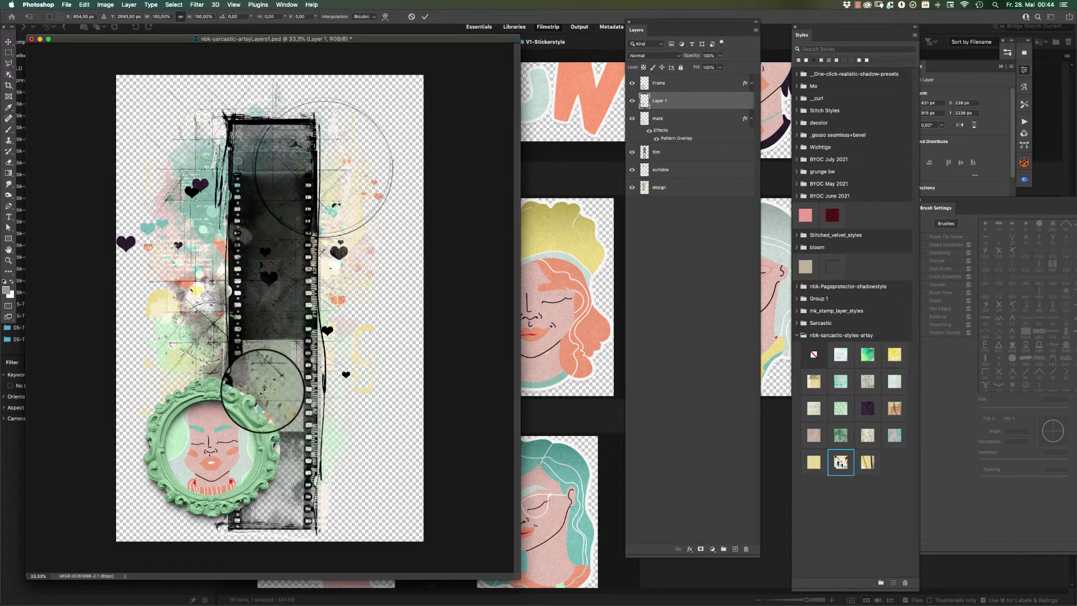
left_click_drag(263, 390, 233, 438)
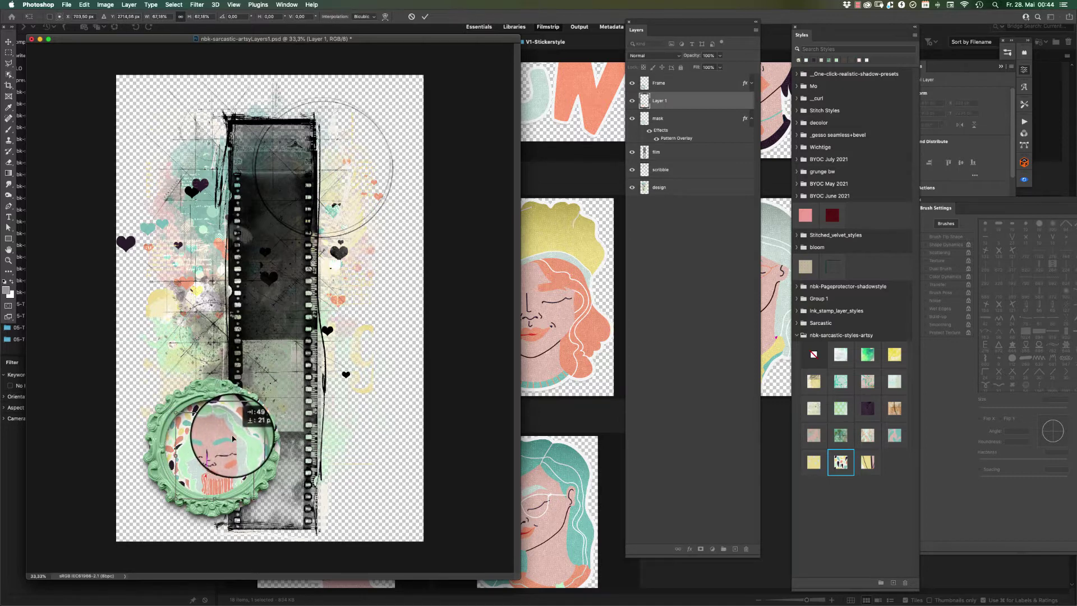
key("Return")
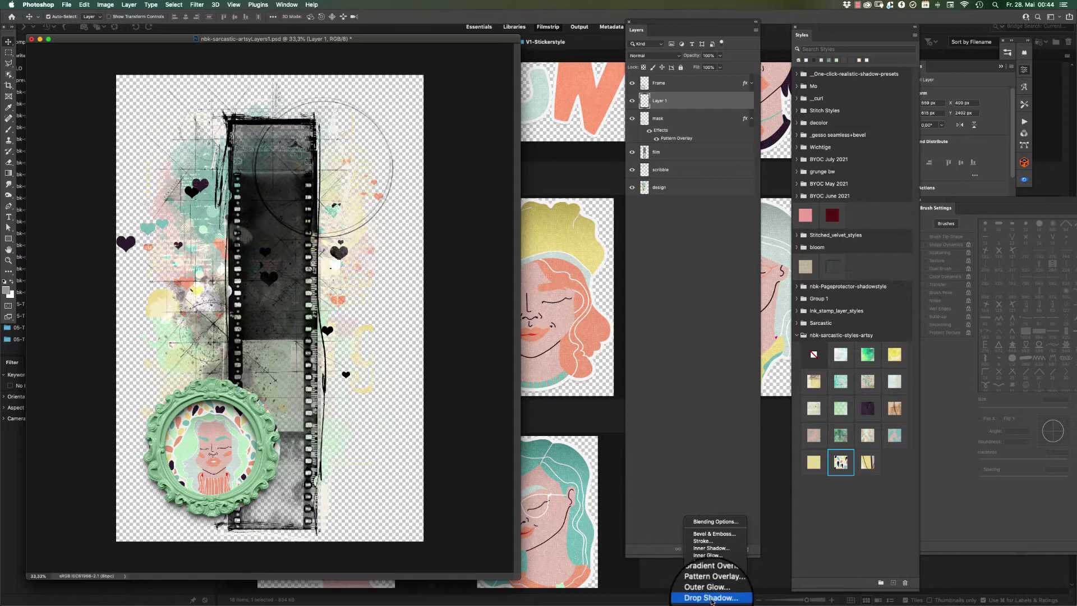
Step: Add a drop shadow to the face sticker layer and increase the shadow's size
left_click(712, 601)
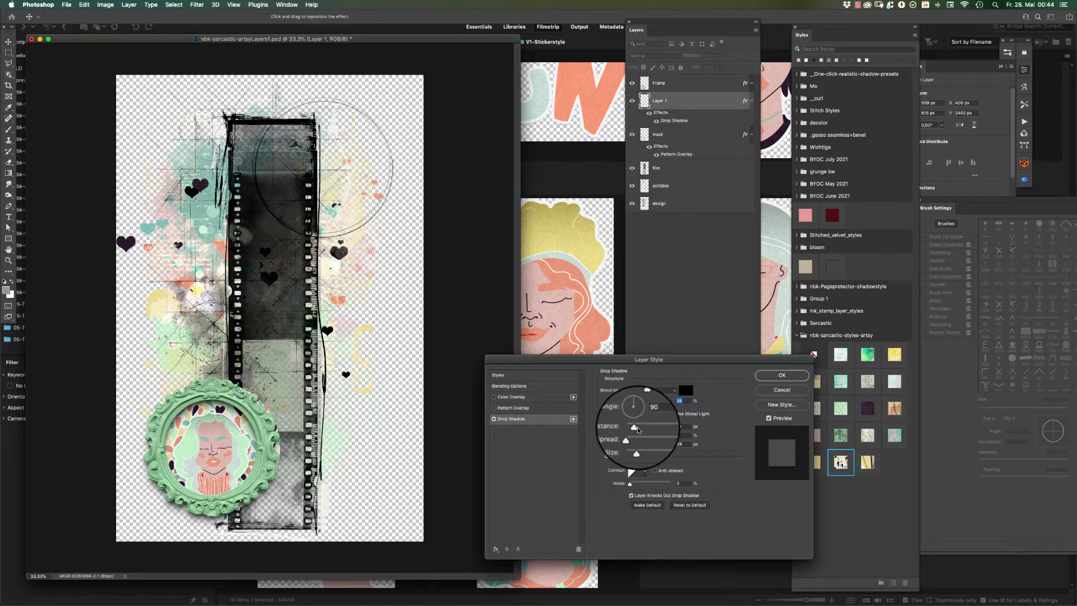
left_click_drag(637, 446, 647, 445)
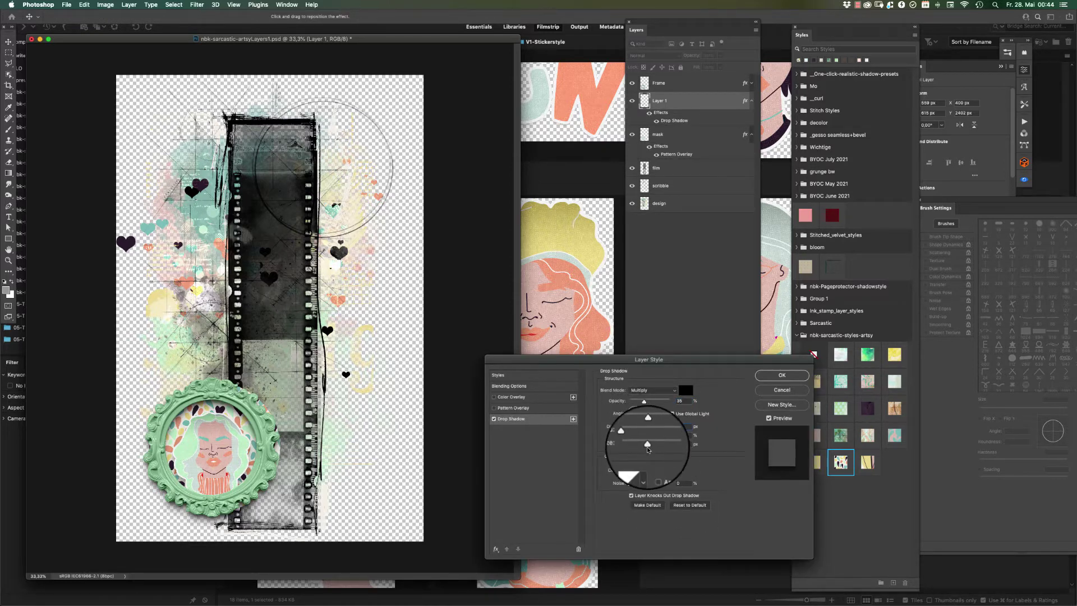
left_click(781, 375)
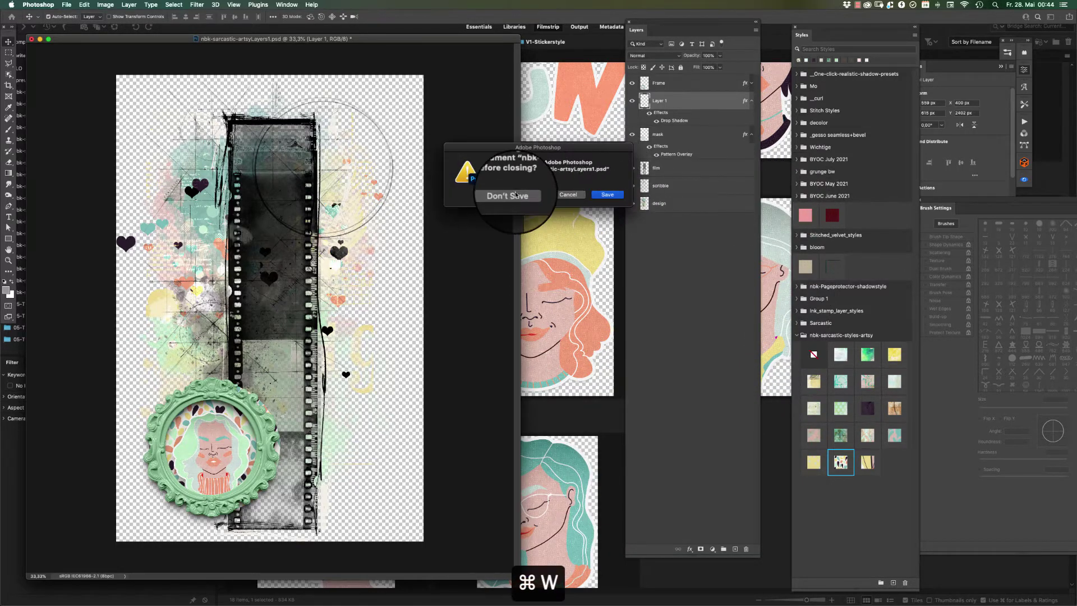
Step: Close the artsyLayers1 PSD without saving, switch to Bridge and open the nbk-sarcastic-EL-Frames folder
left_click(510, 192)
left_click(141, 474)
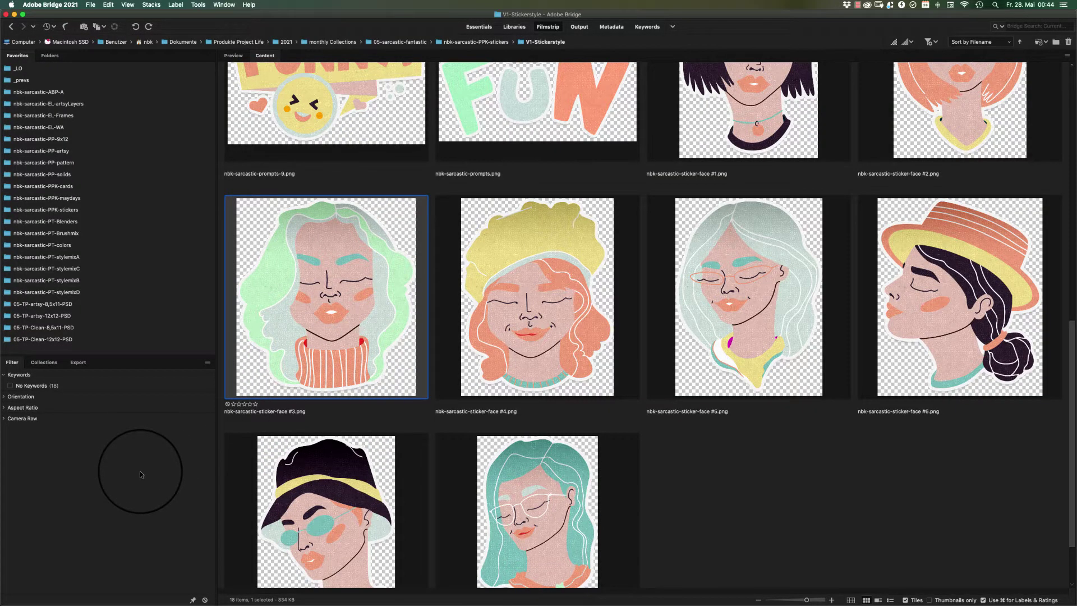
left_click(60, 106)
left_click(66, 116)
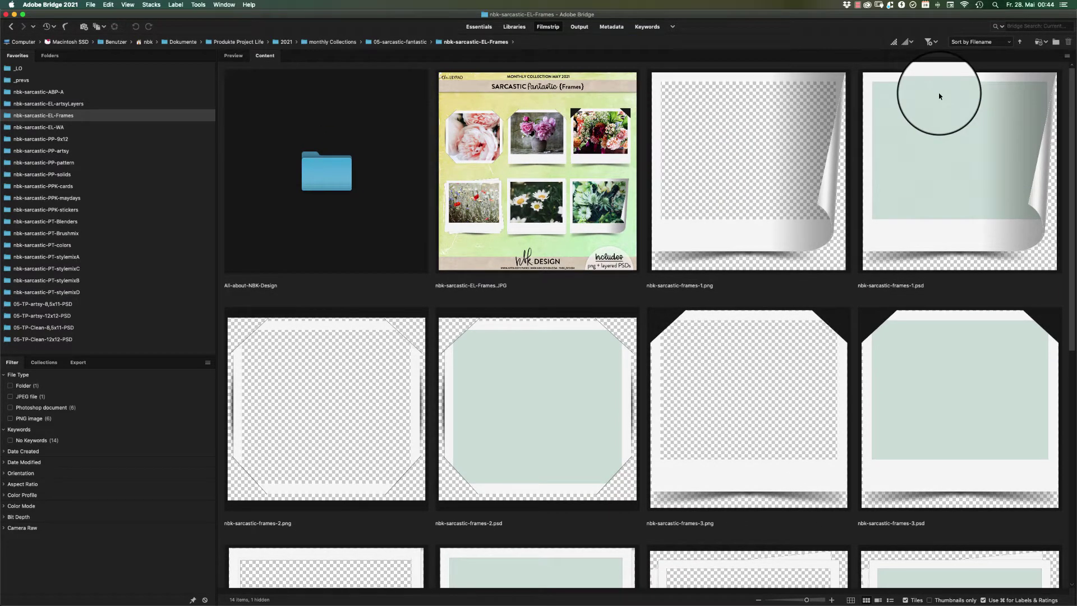
Step: Open nbk-sarcastic-frames-1.psd and its PNG version in Photoshop, and close the PNG after comparing them
left_click(968, 182)
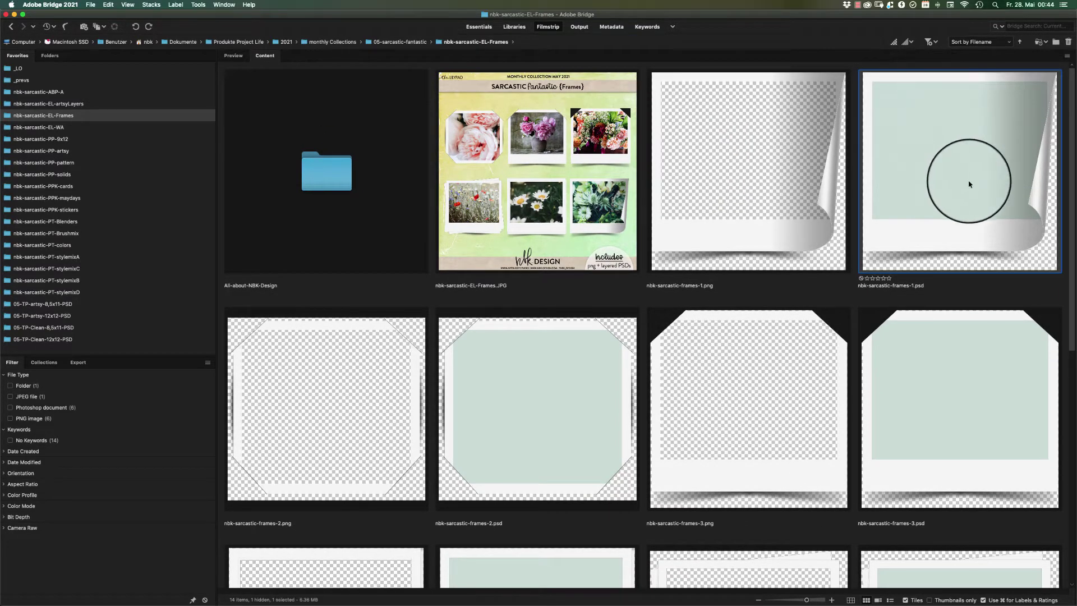
double_click(969, 185)
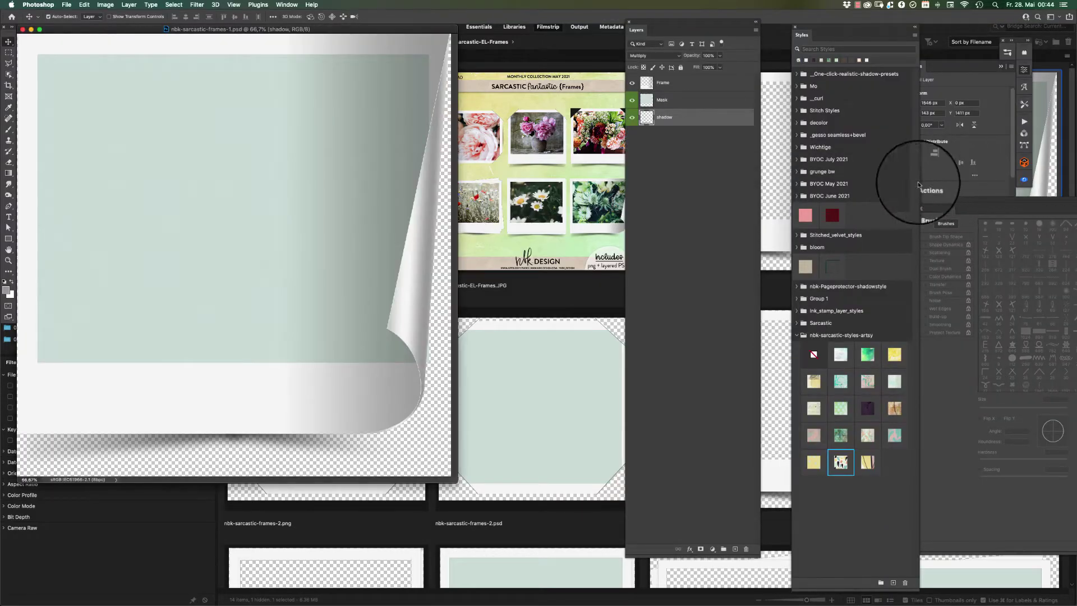
left_click(785, 187)
double_click(789, 229)
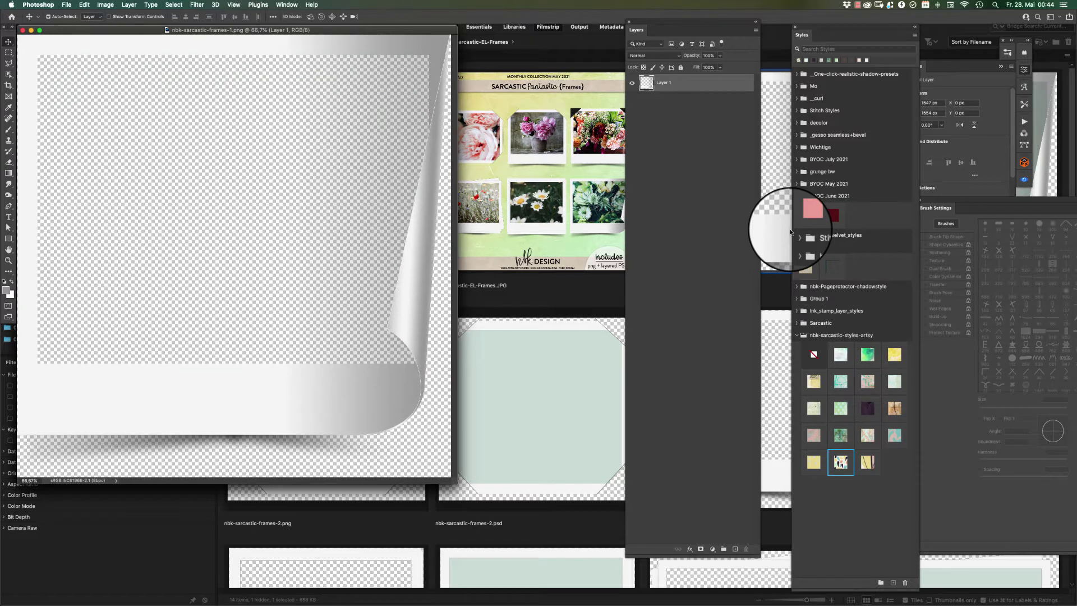
key("super+w")
key("super+w")
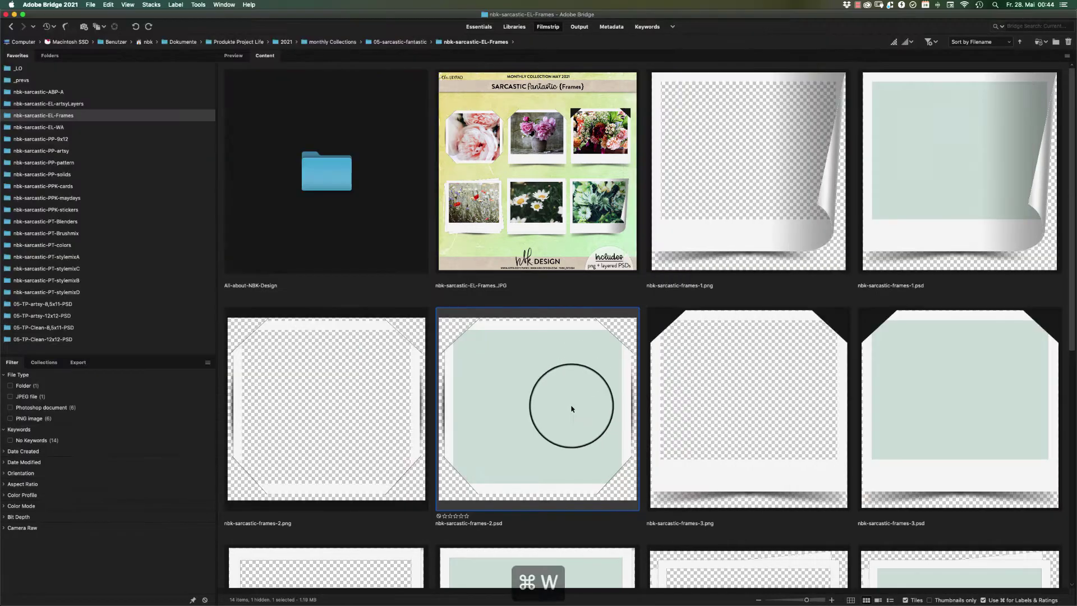
Step: In Bridge, go to the nbk-sarcastic-PP-pattern folder and open nbk-sarcastic-PP-pattern-5.jpg in Photoshop
left_click(107, 221)
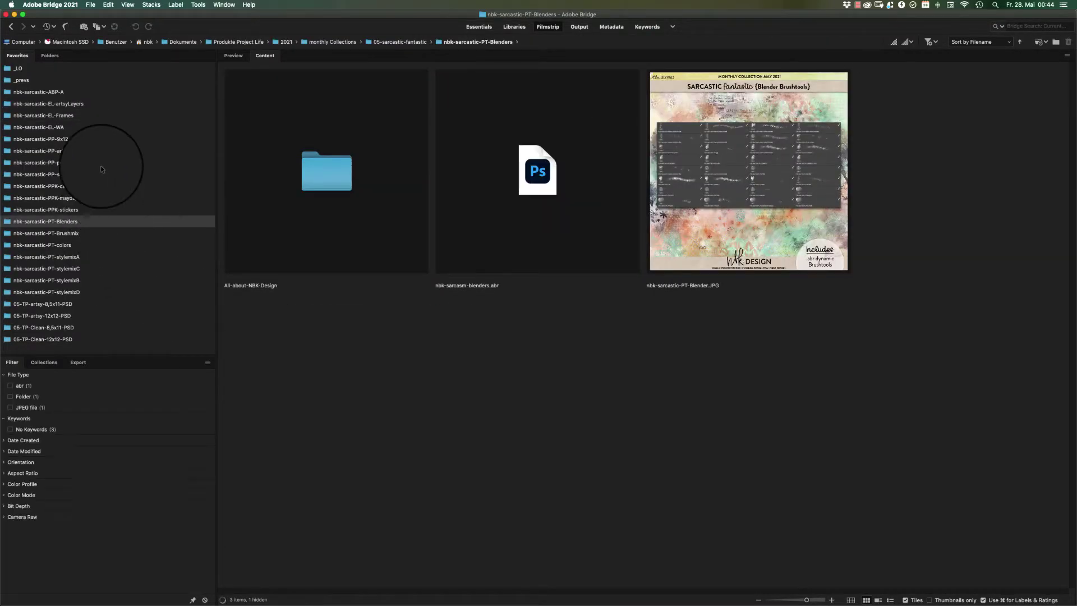
key("Up")
key("Up")
left_click(101, 163)
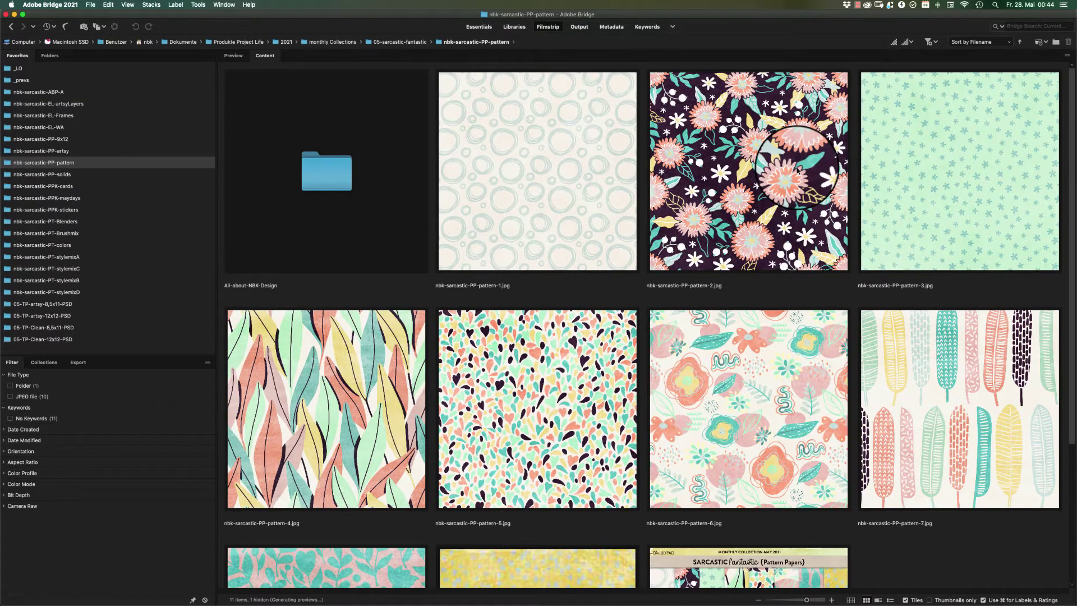
double_click(468, 384)
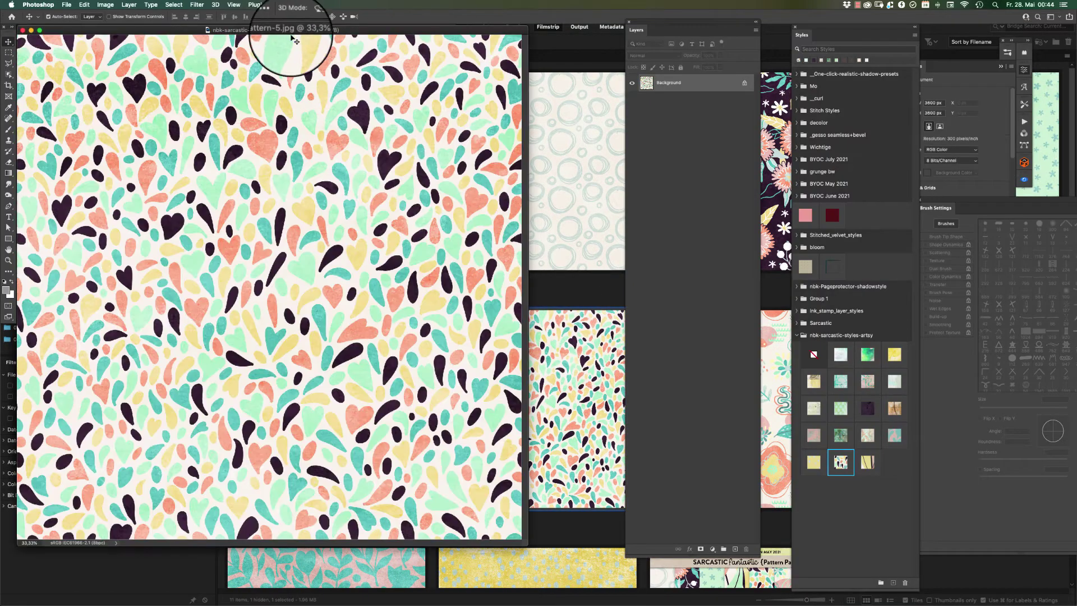
left_click_drag(292, 32, 417, 46)
Step: Copy the frame PSD's Frame, Mask and shadow layers onto the pattern paper and convert them into one smart object
left_click(103, 240)
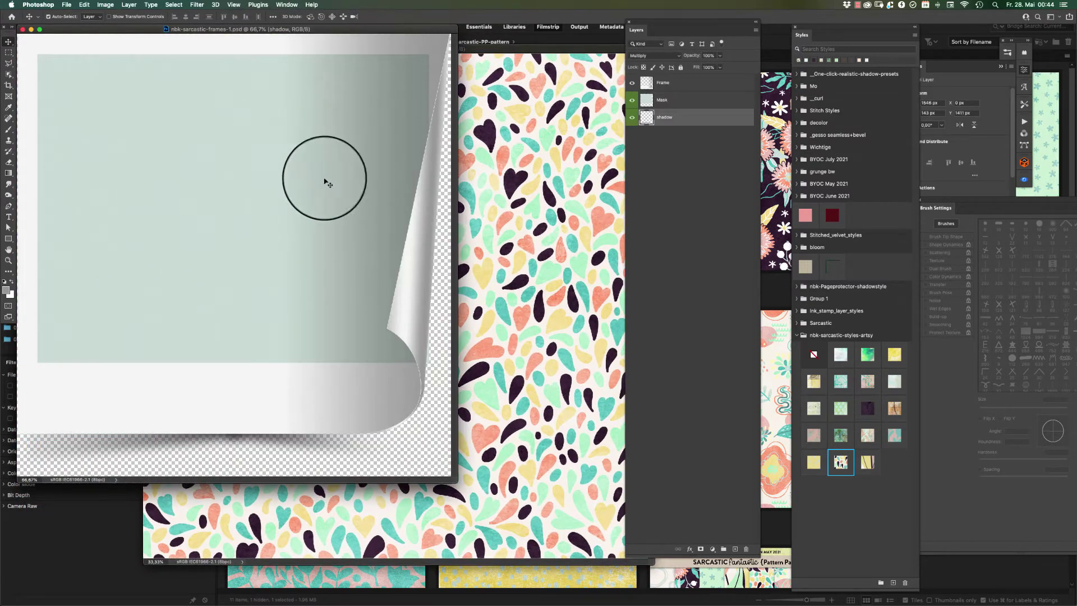
left_click(663, 83, "shift")
left_click_drag(396, 197, 429, 259)
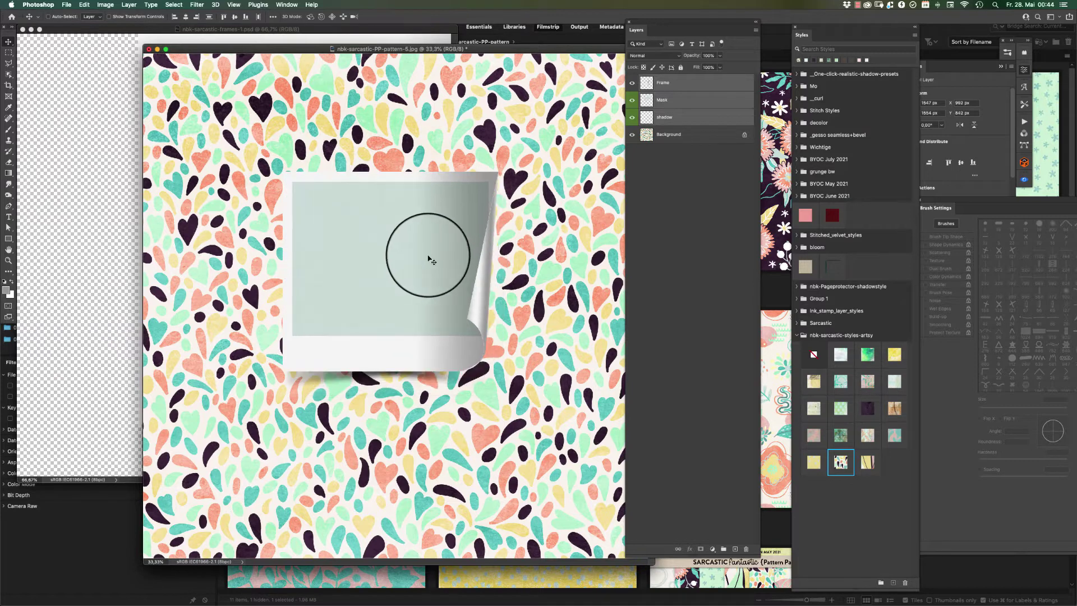
right_click(754, 91)
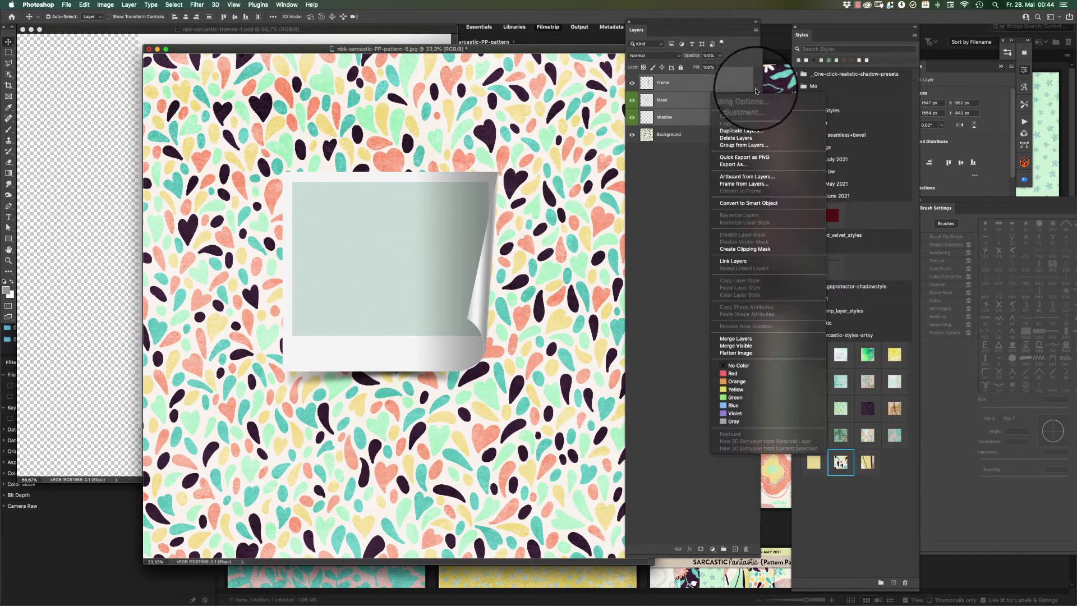
left_click(765, 204)
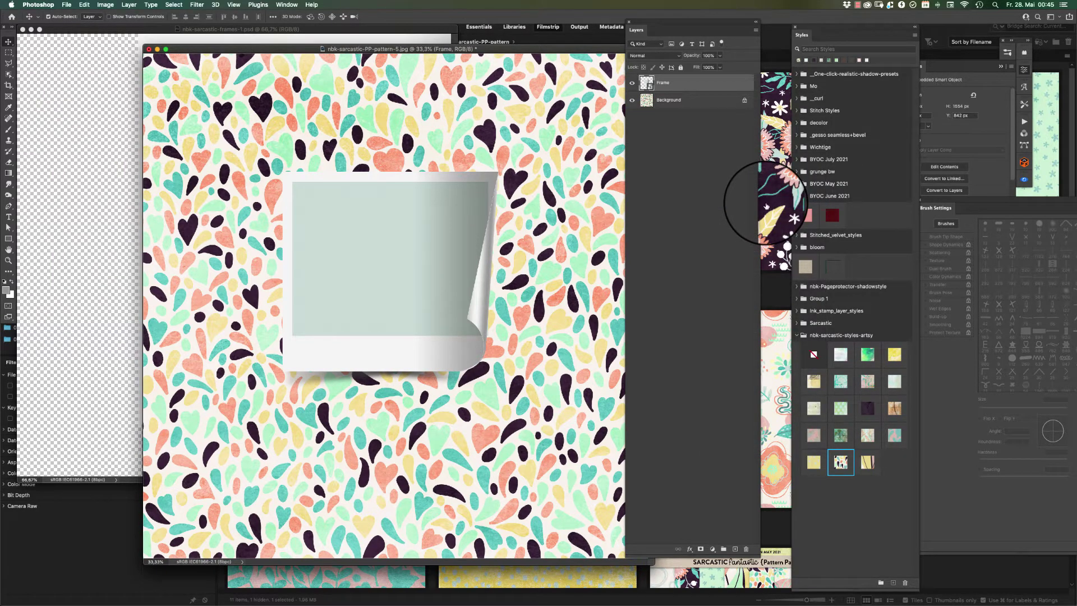
Step: Open the frame smart object's contents for editing and select the Mask layer
double_click(650, 88)
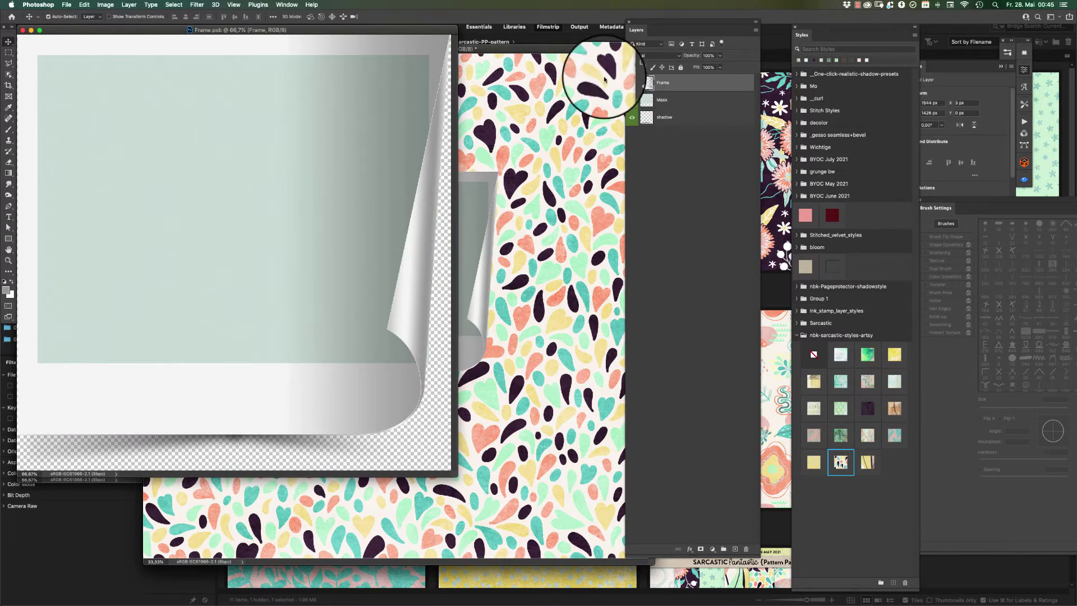
left_click_drag(399, 31, 452, 42)
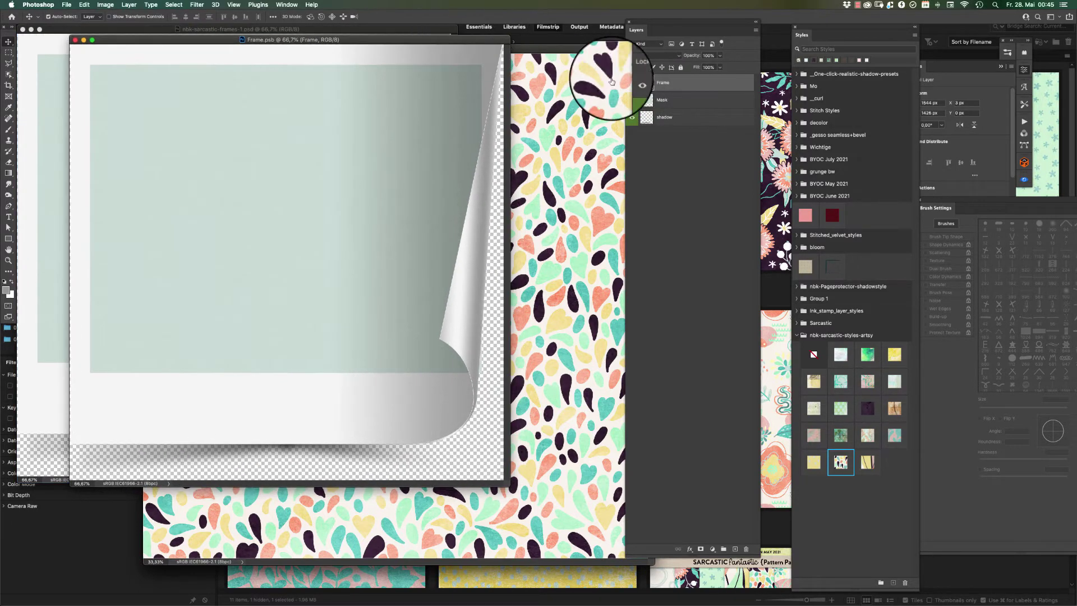
left_click(707, 104)
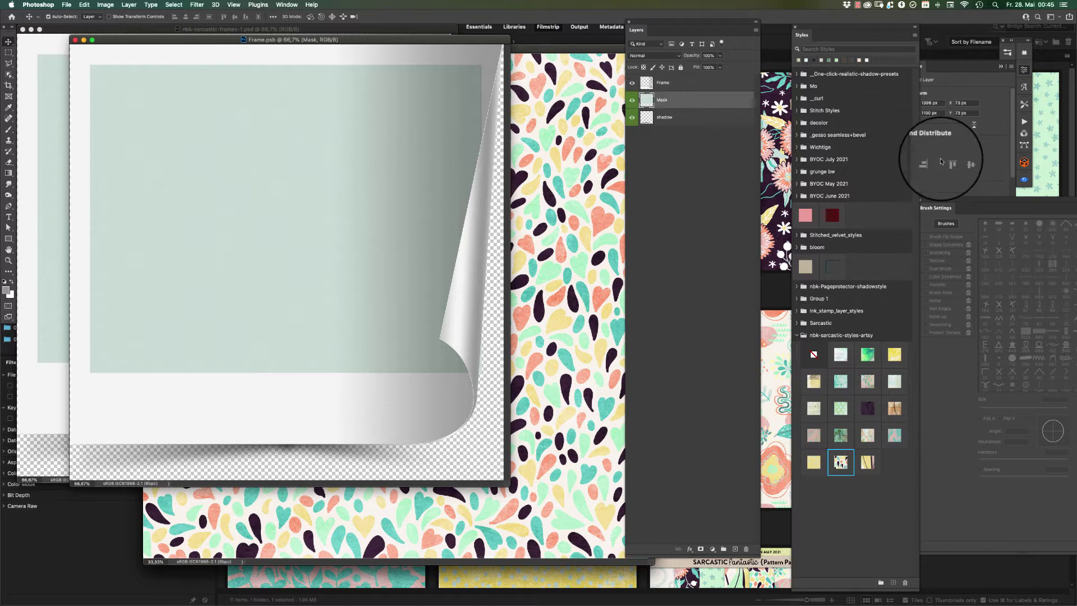
Step: Load the peach basket photo from Free Stock Search, paste it above the Mask layer and close the photo without saving
left_click(1023, 180)
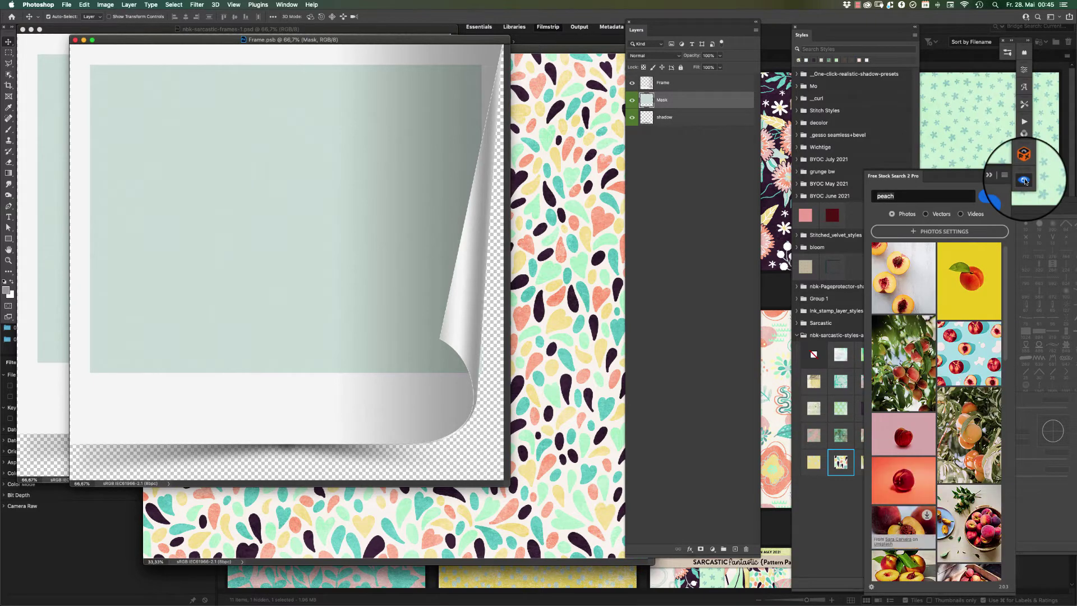
left_click(976, 524)
key("super+a")
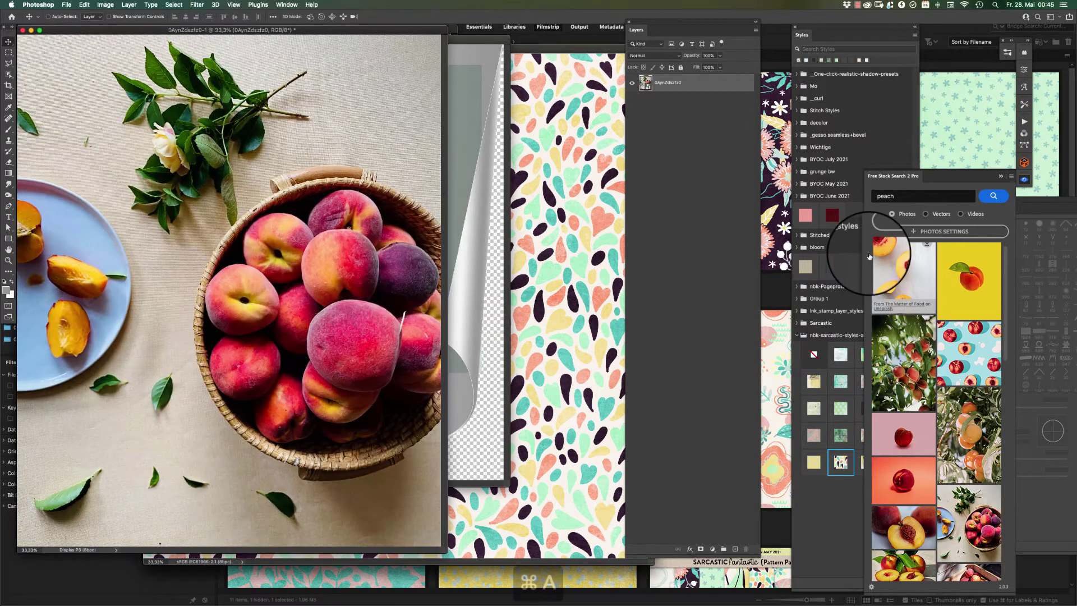
key("super+w")
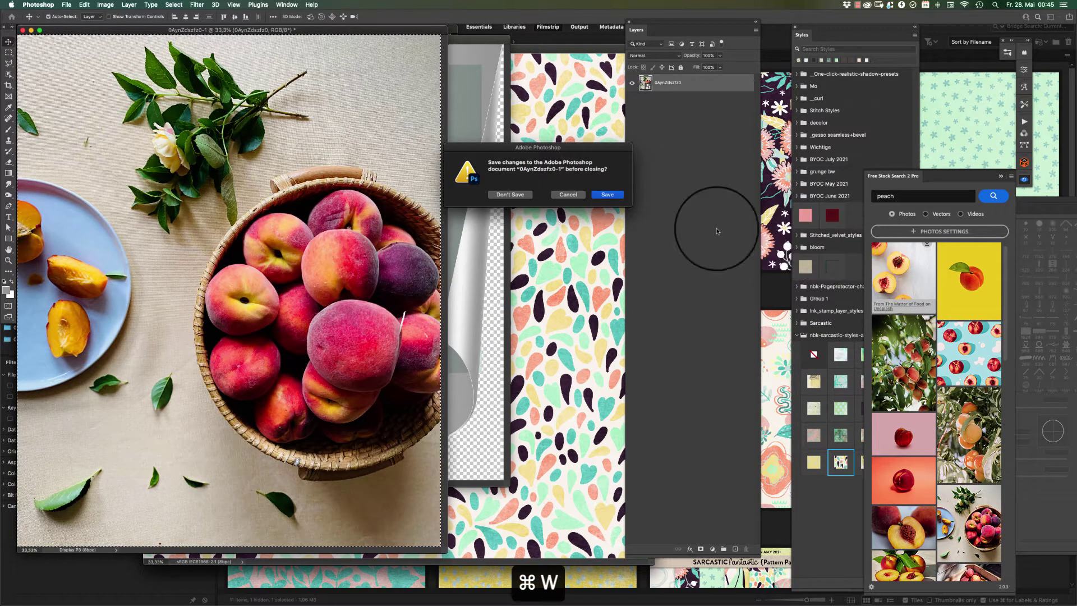
key("super+v")
left_click(520, 197)
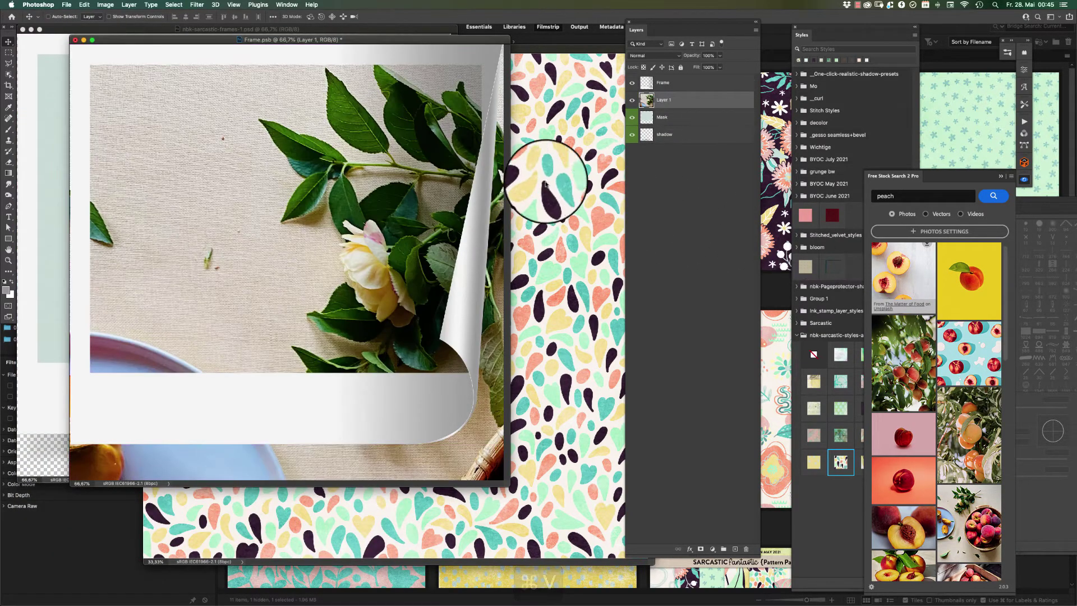
Step: Convert the pasted peach photo to a smart object and transform its position to X 0 and Y 0
right_click(701, 100)
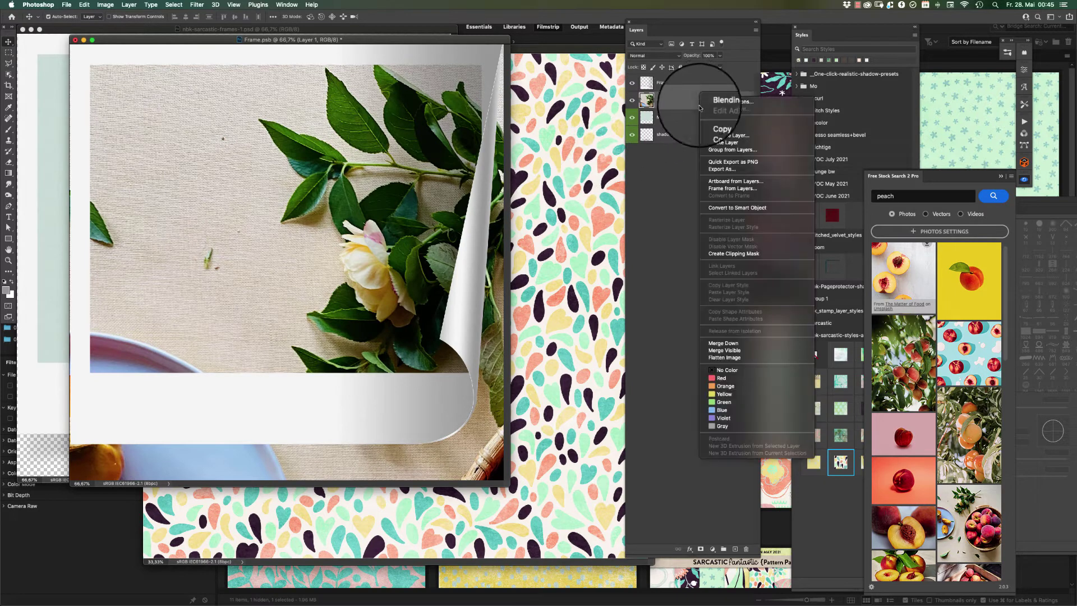
left_click(771, 208)
key("super+t")
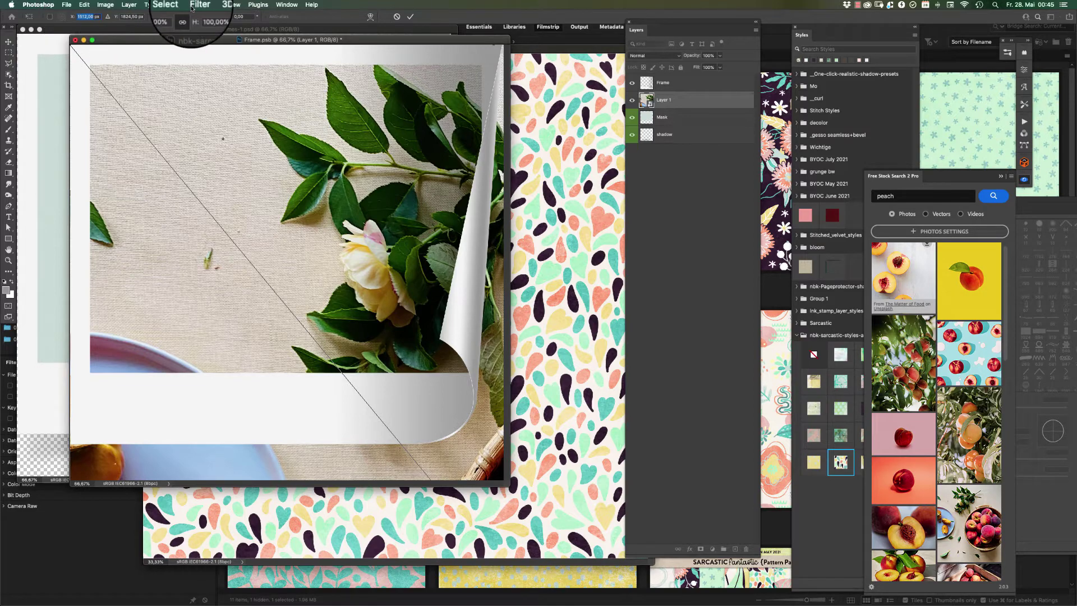
type("0")
key("Tab")
type("0")
key("Tab")
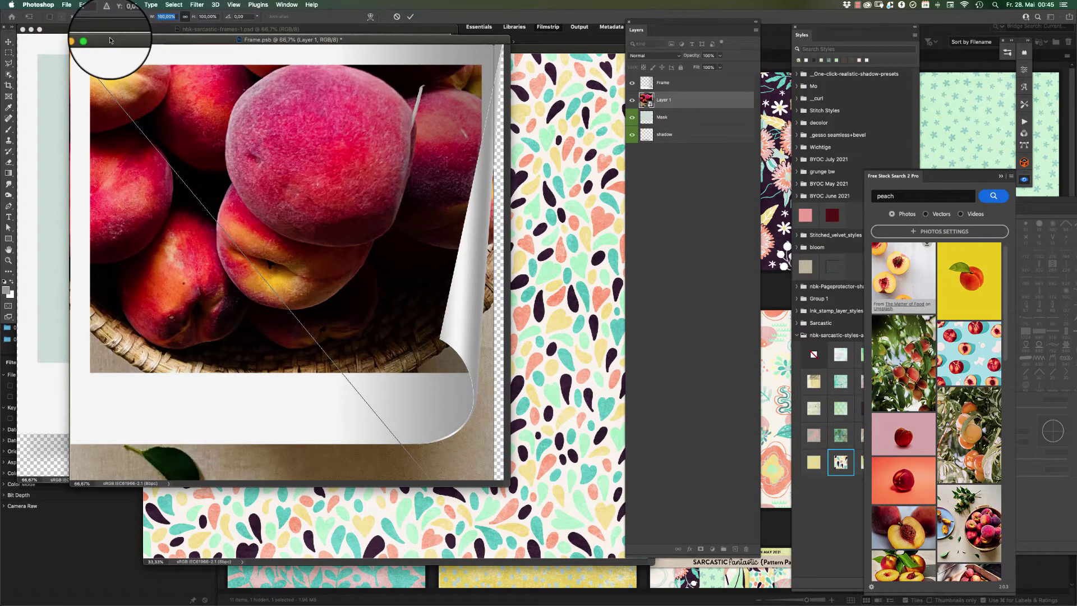
Step: Scale the peach photo to 20% in width and height
left_click_drag(112, 39, 170, 54)
key("super+a")
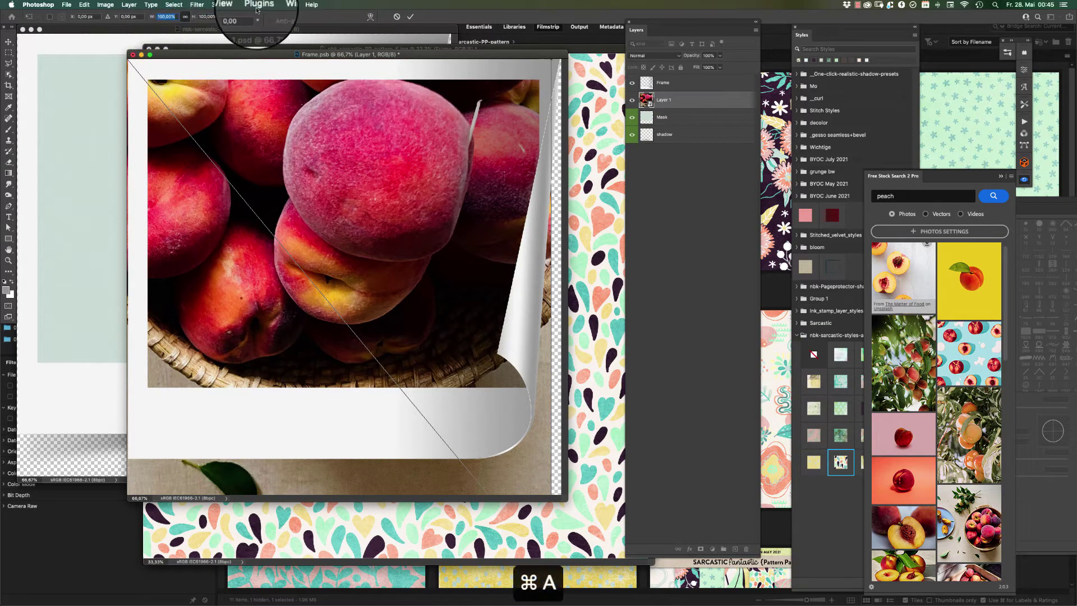
type("20")
key("Tab")
type("20")
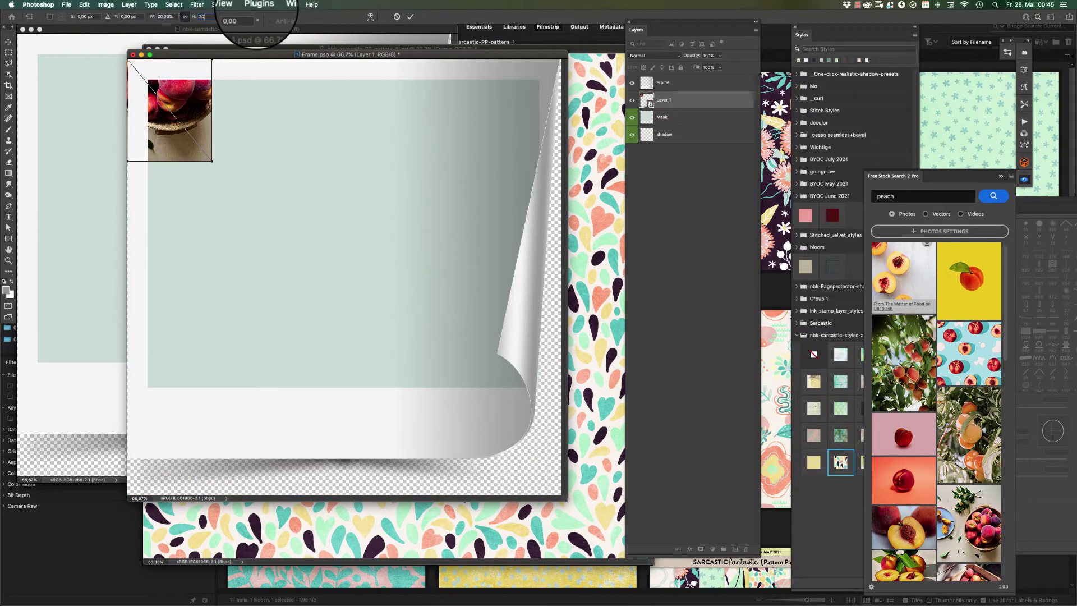
Step: Enlarge and position the peach photo so it fills the frame opening, and clip it to the Mask layer
left_click_drag(204, 181, 275, 414)
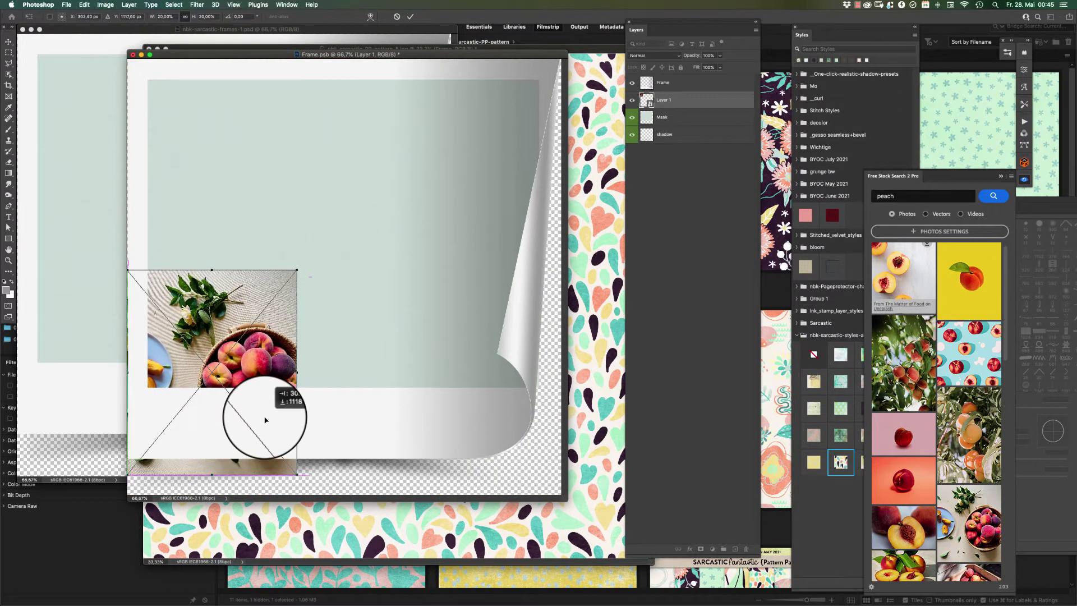
left_click_drag(297, 268, 569, 53)
left_click_drag(449, 264, 445, 149)
key("Return")
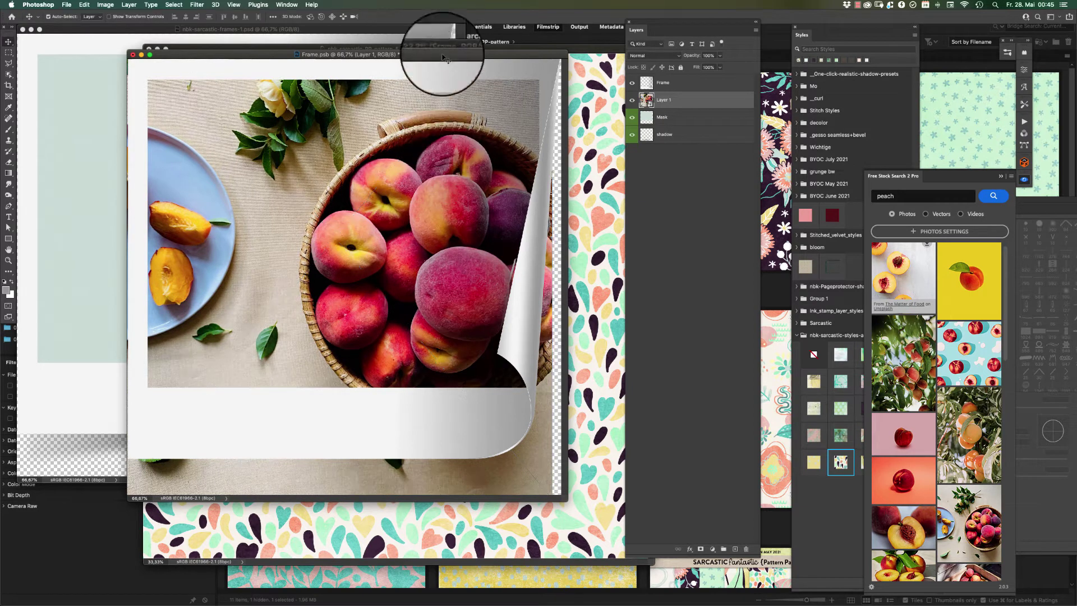
key("alt+super+g")
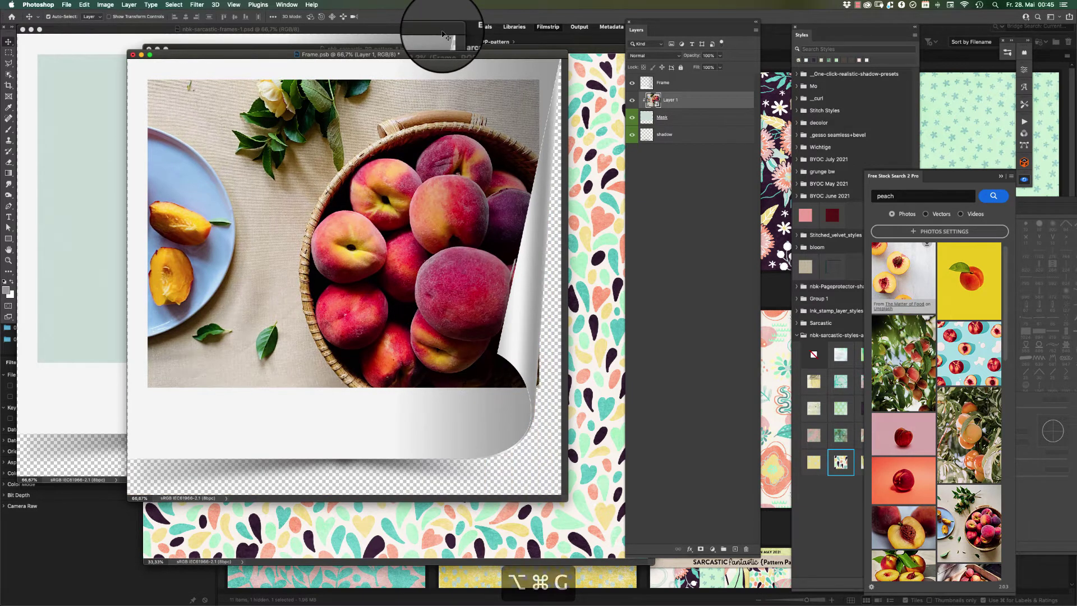
left_click_drag(448, 296, 434, 297)
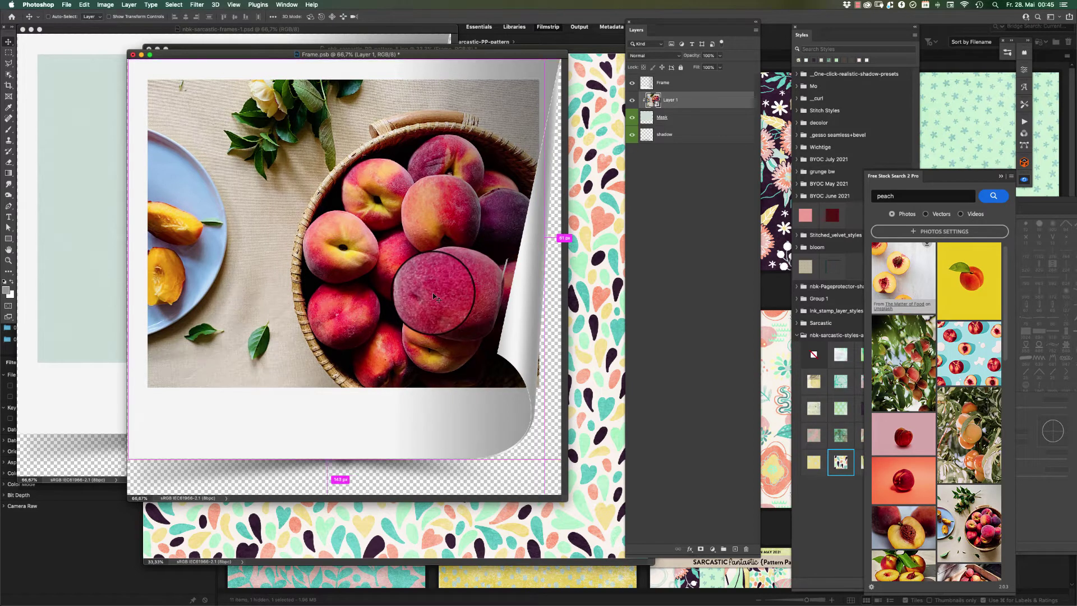
Step: Shift the Mask layer slightly to the left and save the smart object's contents
left_click(696, 121)
key("super+t")
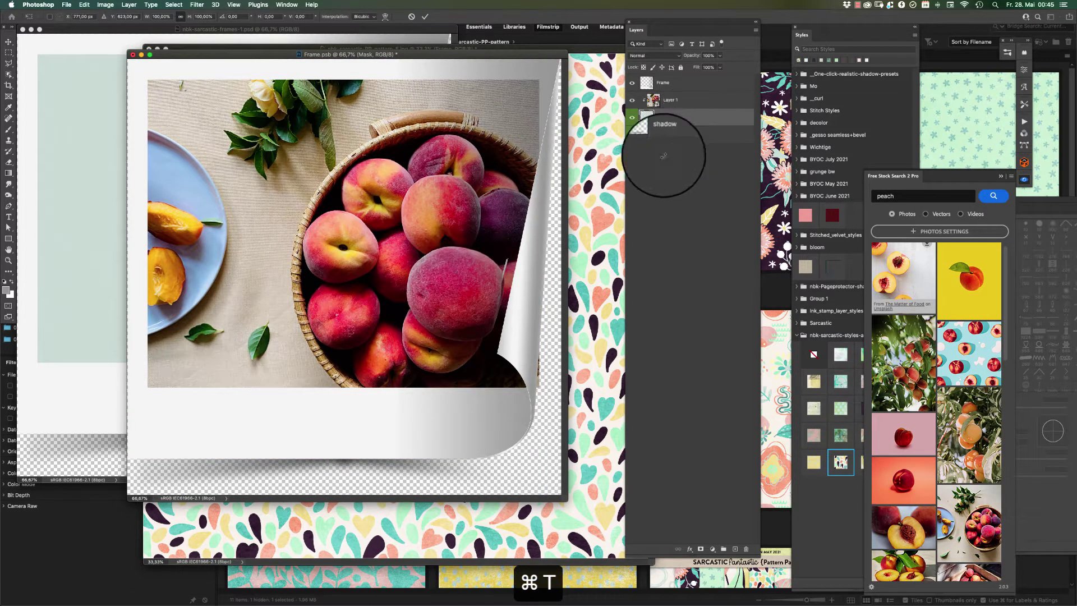
left_click_drag(469, 362, 461, 366)
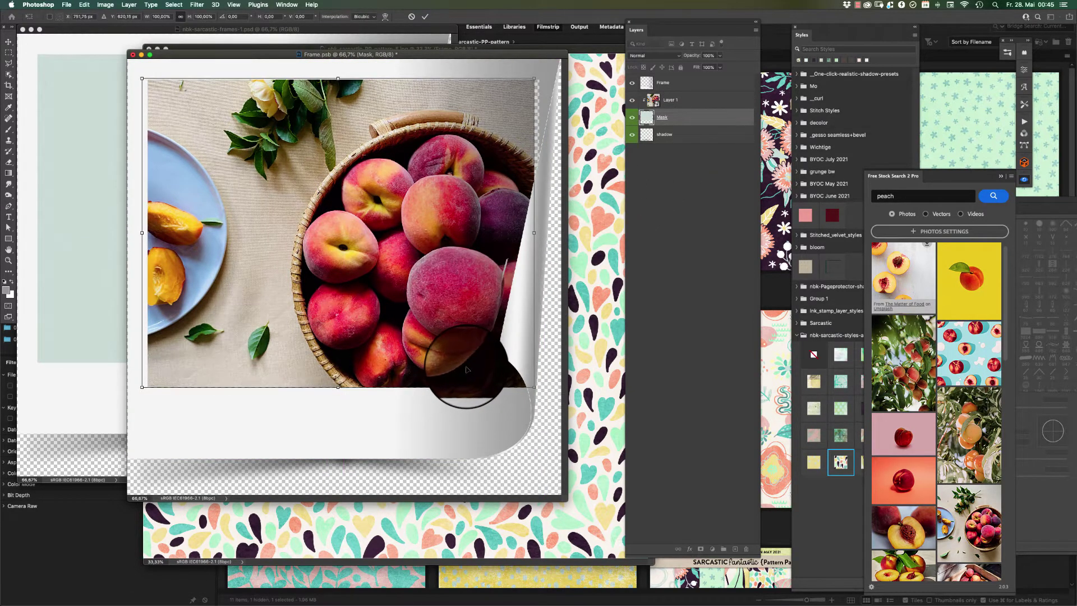
key("Return")
left_click(469, 371)
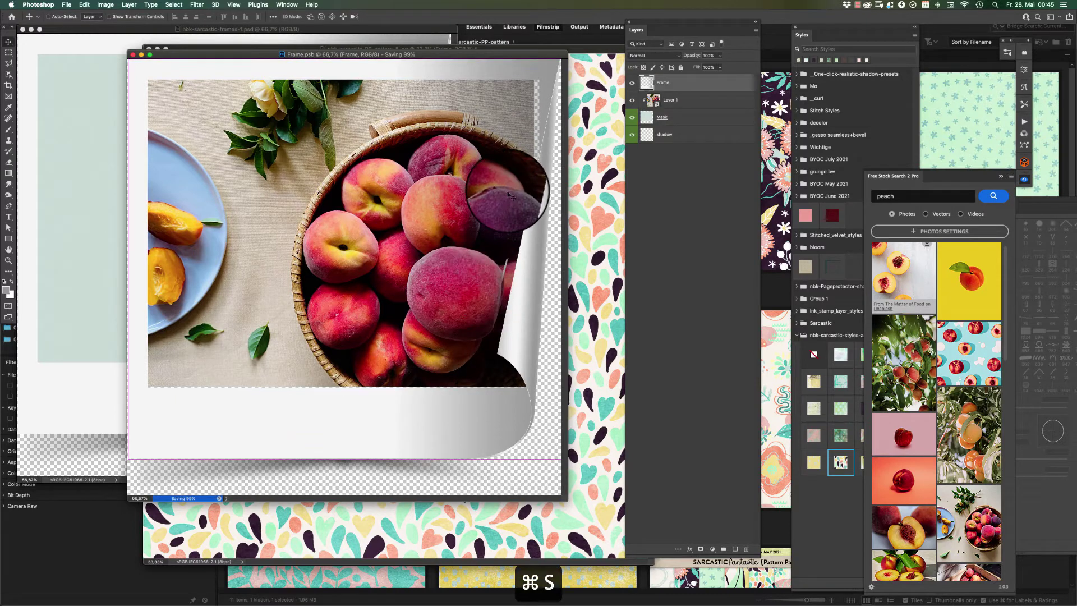
Step: Move the Mask layer slightly back to the right, warp its lower-right corner, and save the smart object's contents
left_click(696, 123)
key("super+t")
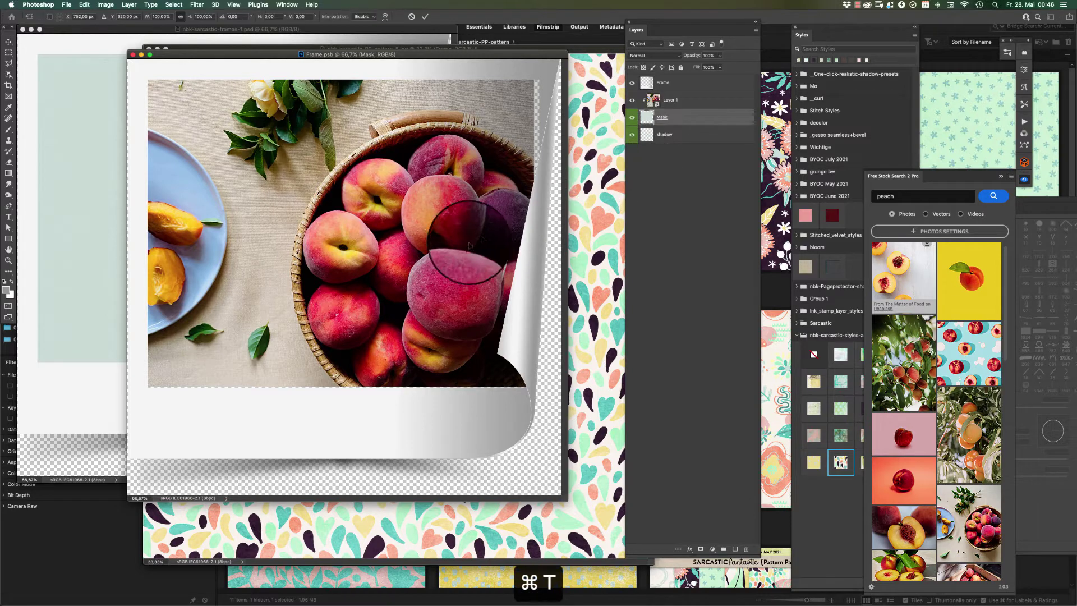
left_click_drag(439, 257, 446, 257)
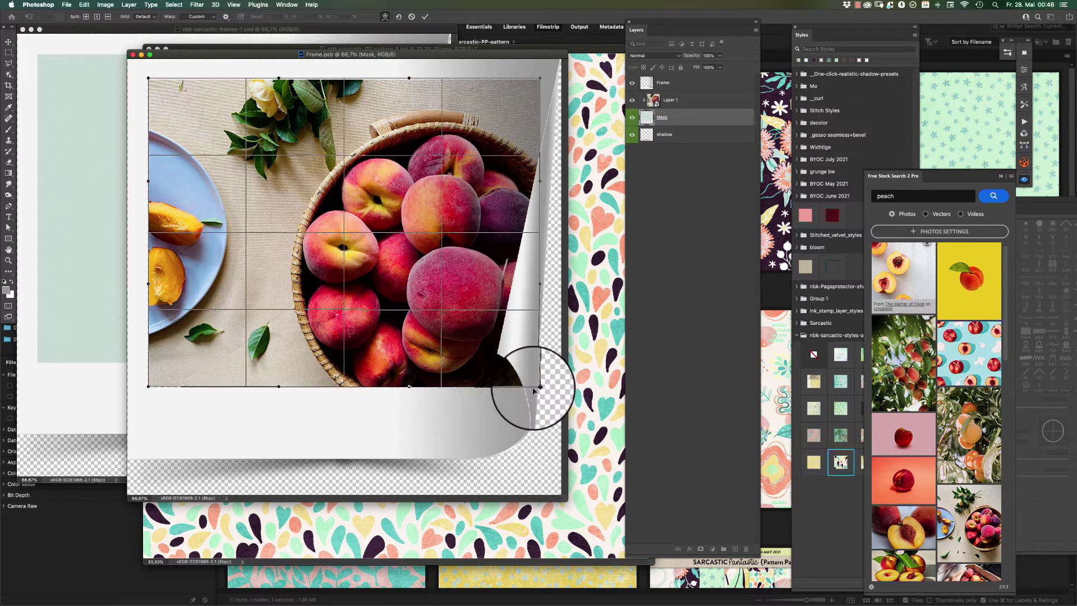
left_click_drag(533, 389, 535, 393)
key("super+s")
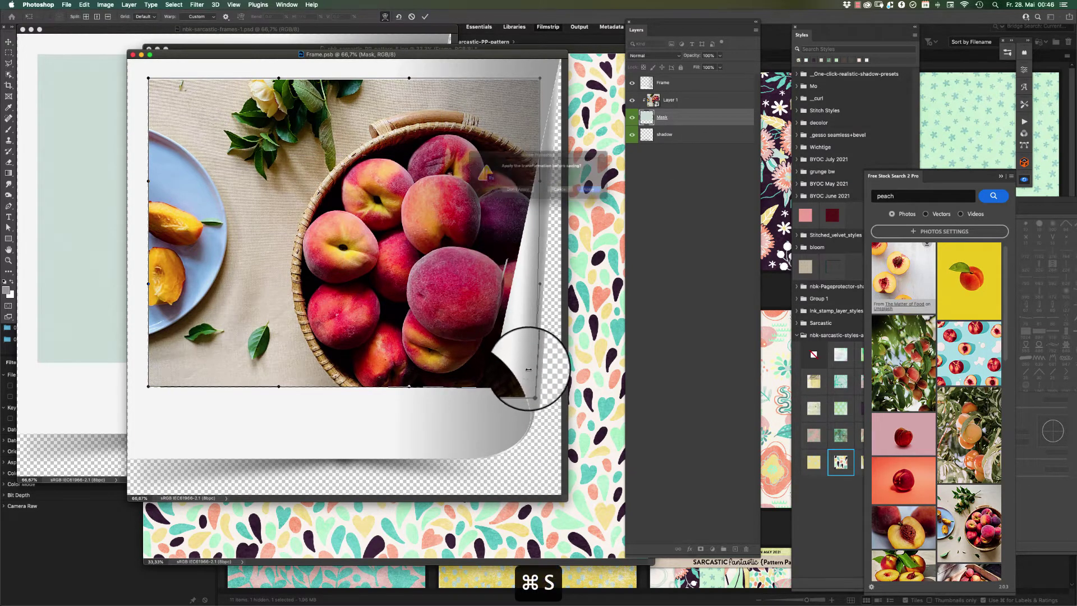
Step: Apply the custom warp to the Mask layer, and save and close the Frame.psb smart object contents
left_click(607, 194)
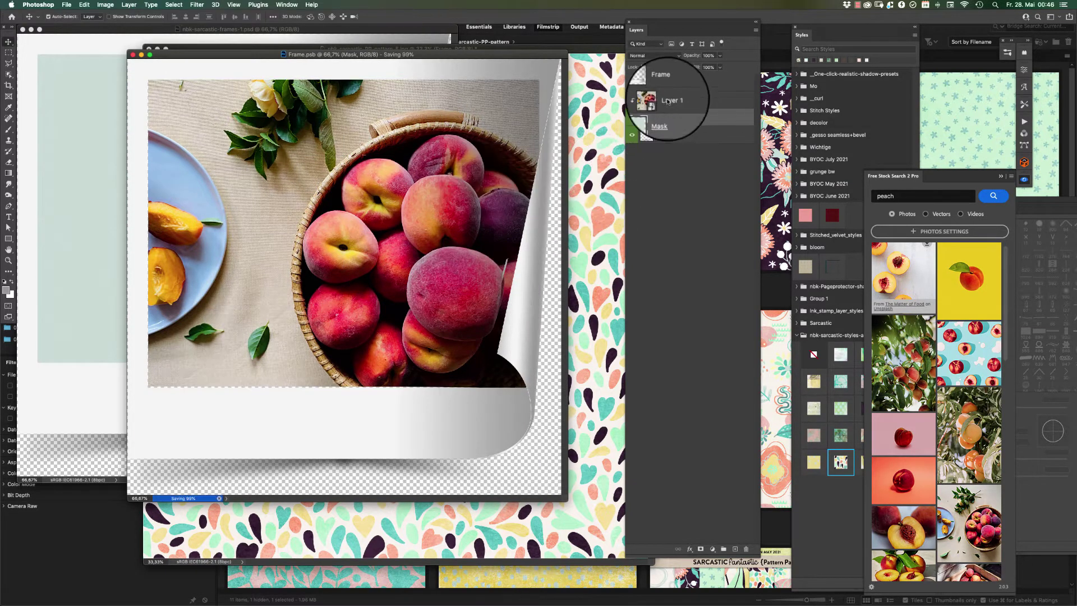
key("super+t")
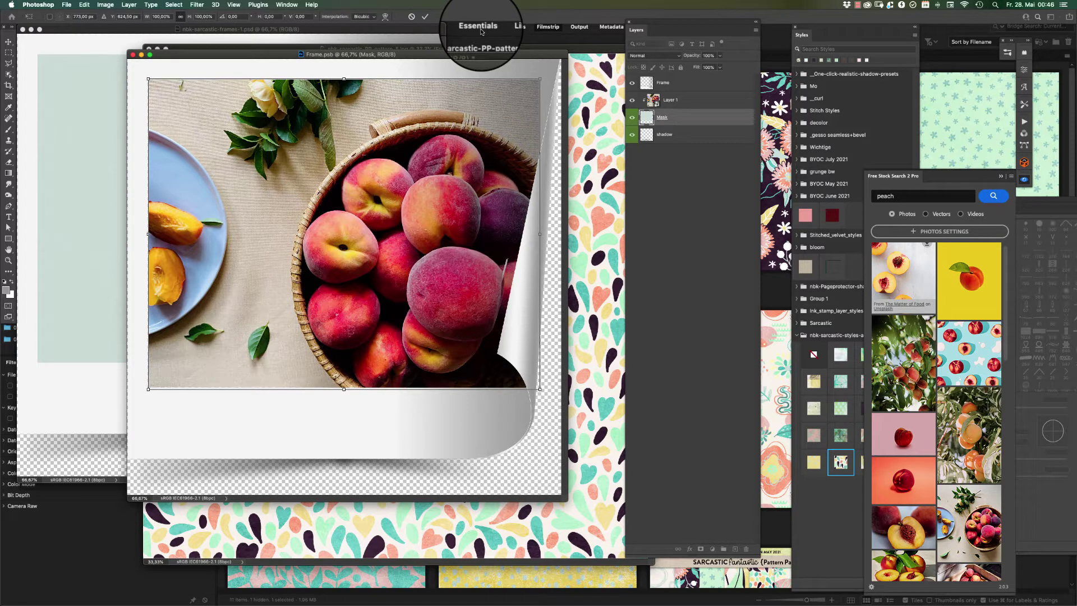
key("Return")
key("super+s")
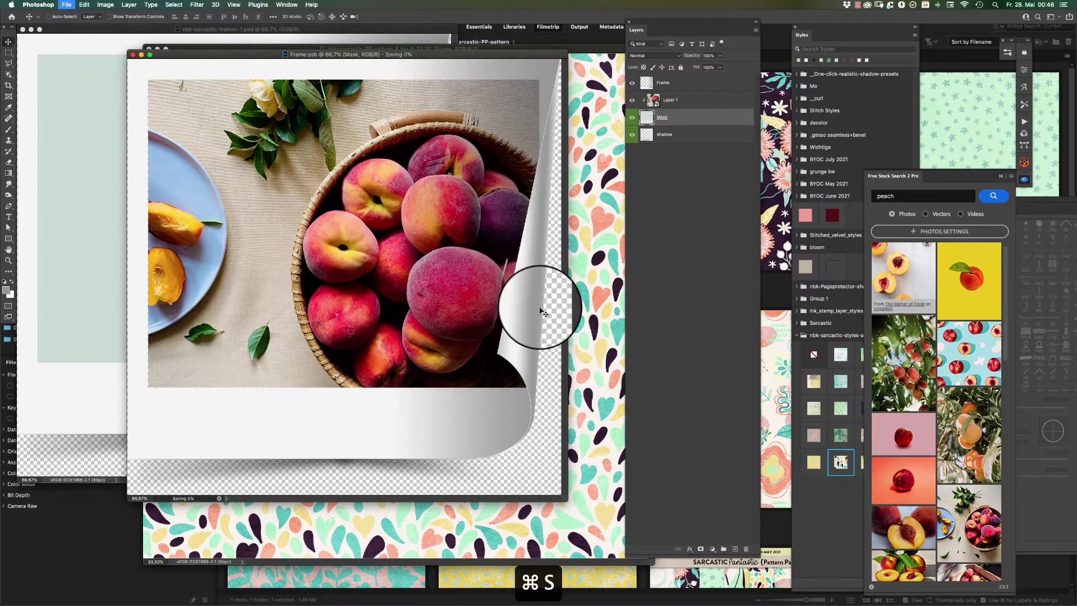
key("super+w")
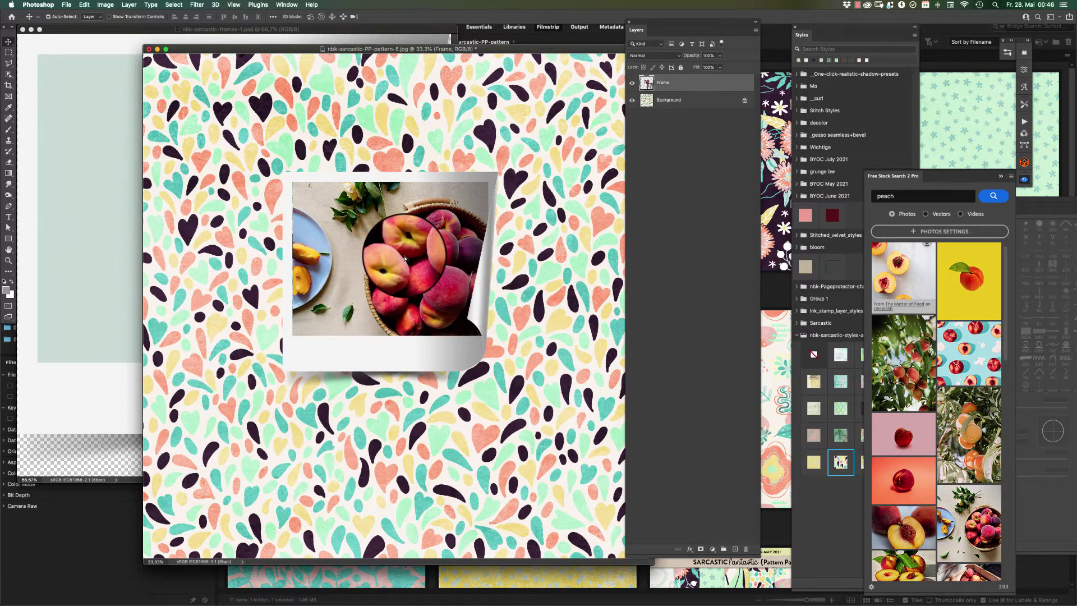
Step: Move the peach photo frame lower on the patterned paper and review the layers inside its smart object
left_click_drag(462, 206, 433, 289)
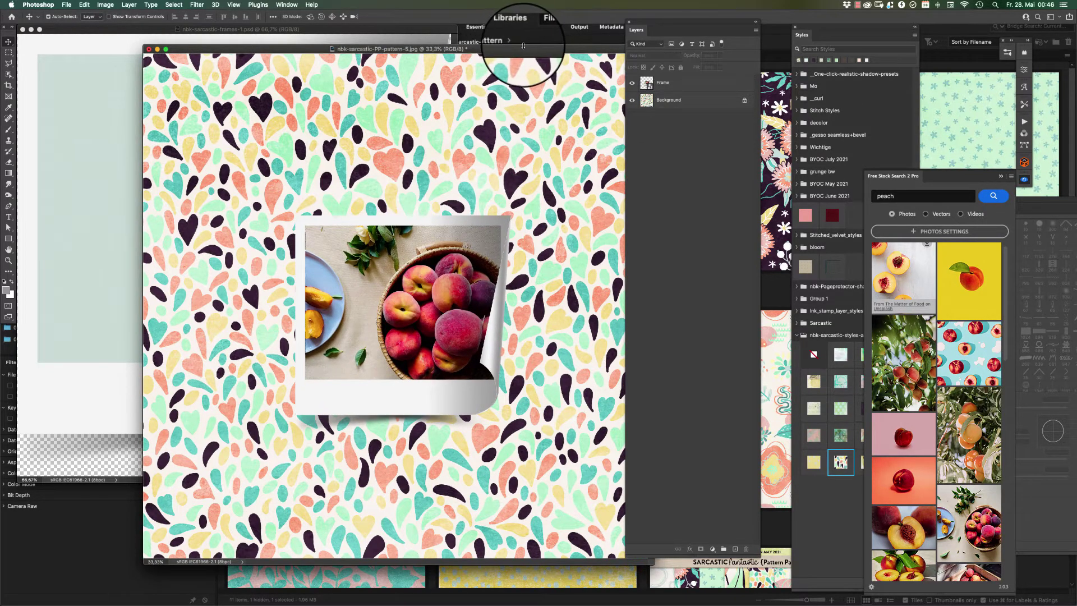
left_click_drag(516, 48, 487, 35)
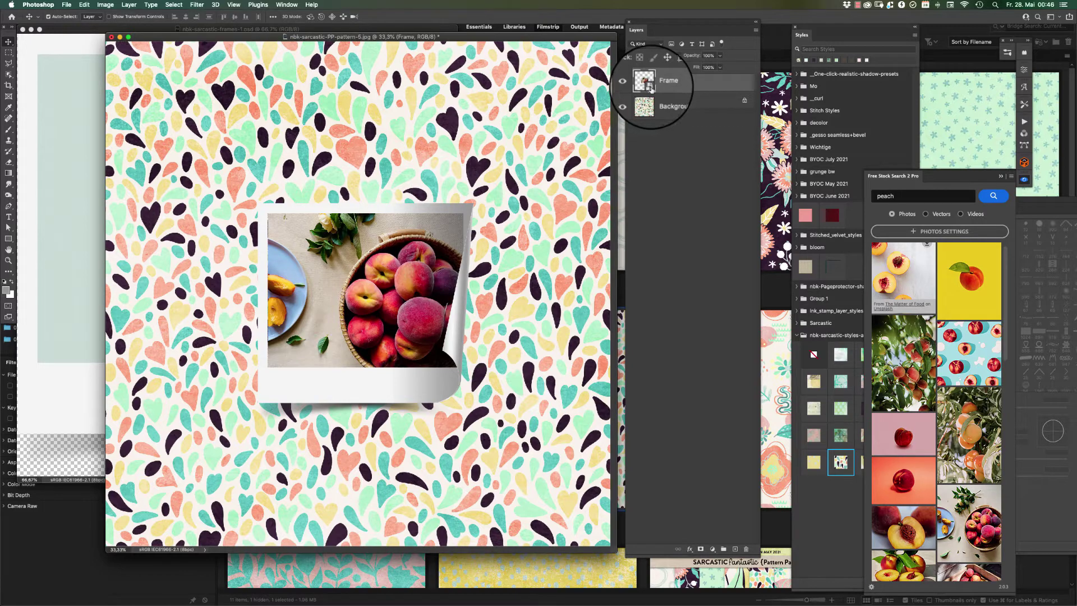
double_click(650, 89)
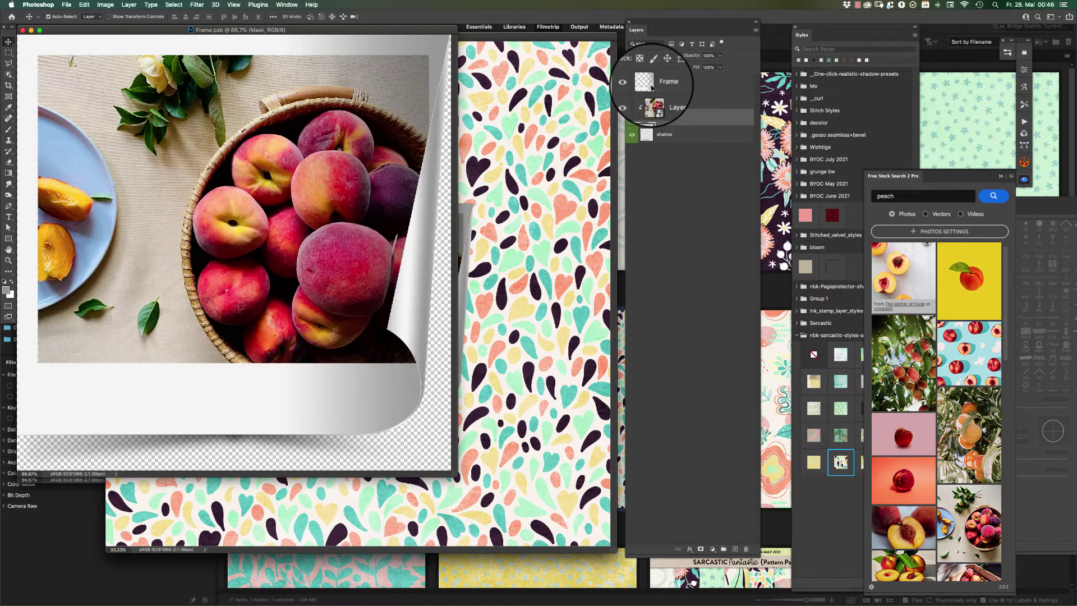
key("super")
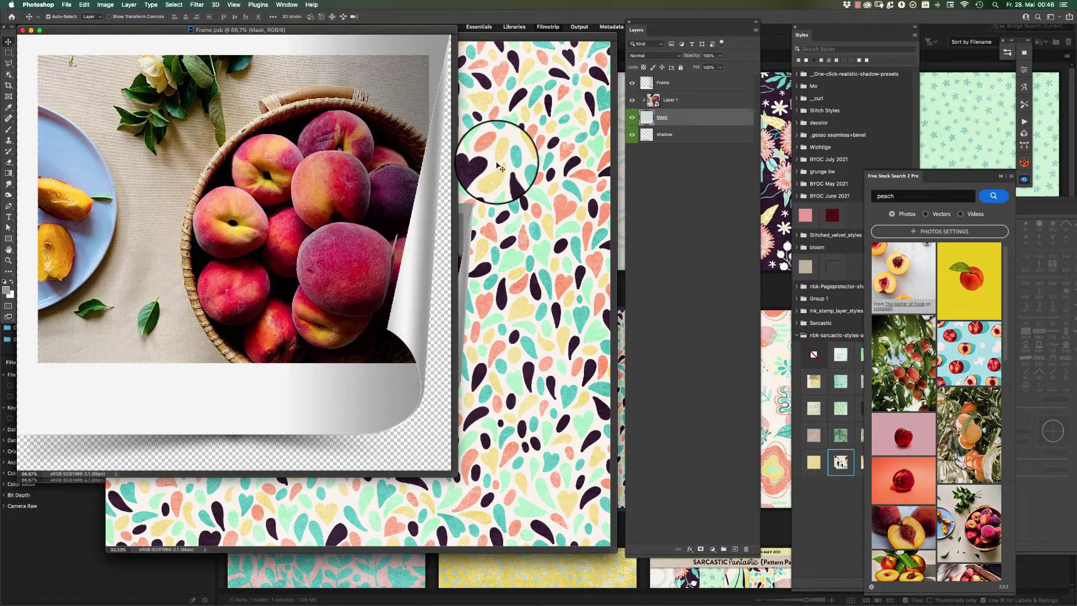
key("super+w")
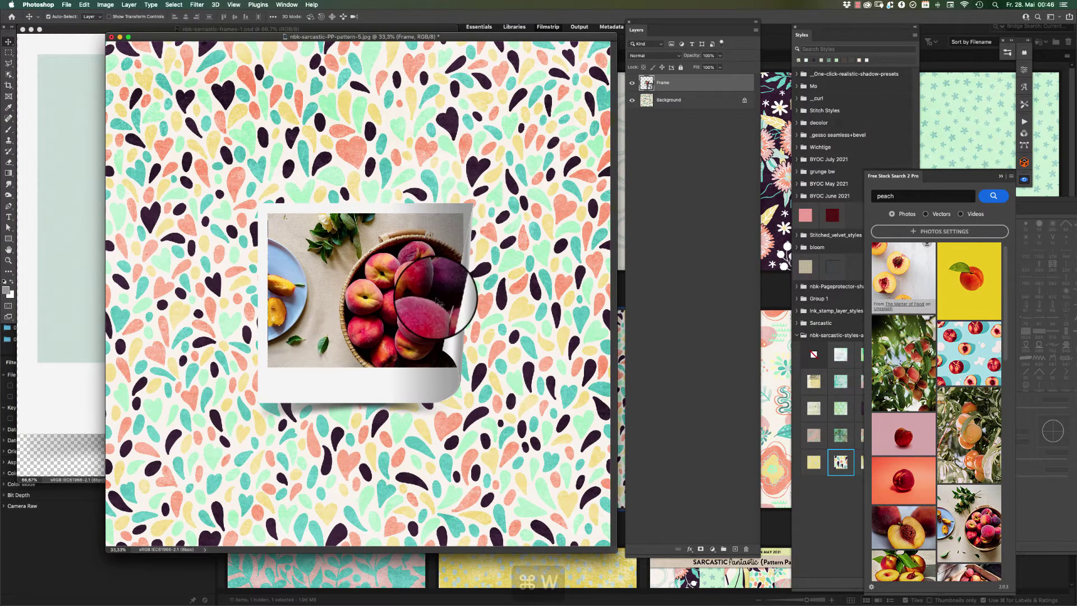
Step: Move the peach photo frame higher on the patterned paper and scale it to about 45%
left_click_drag(444, 268, 434, 208)
key("super+t")
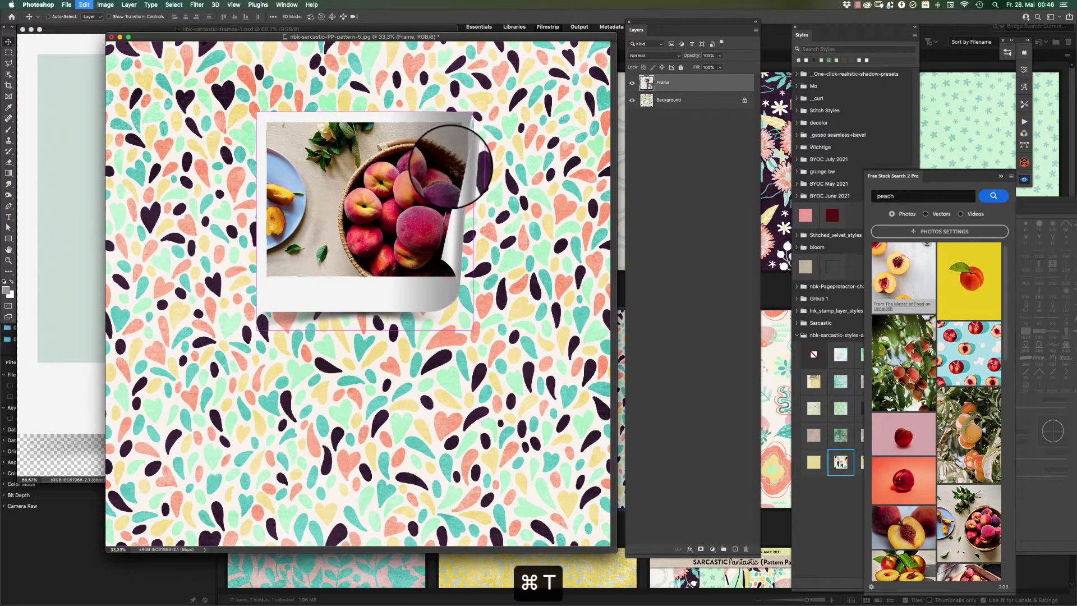
left_click_drag(471, 113, 426, 207)
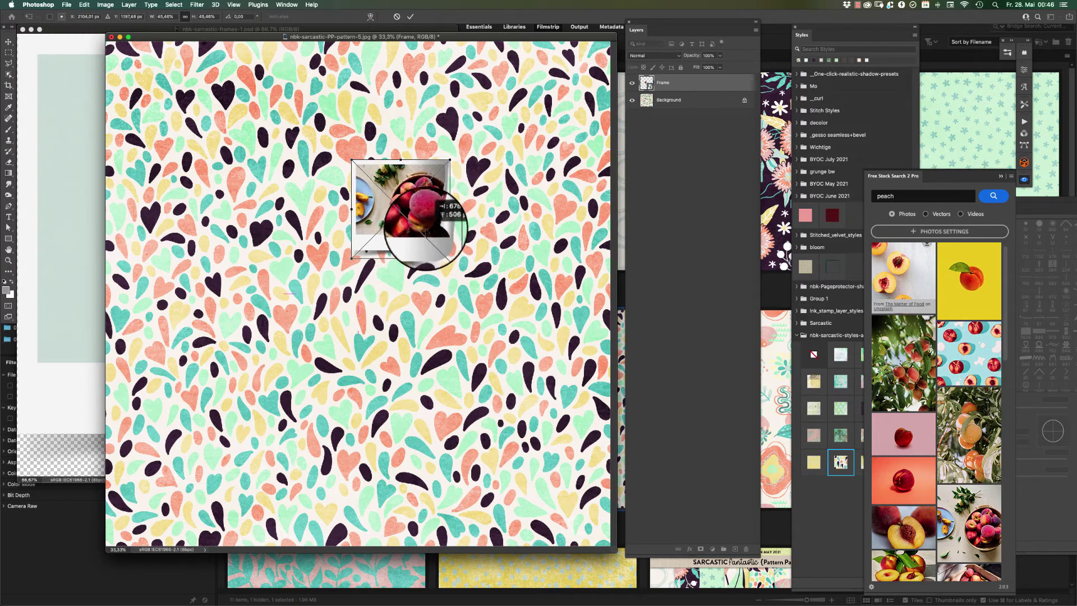
key("Return")
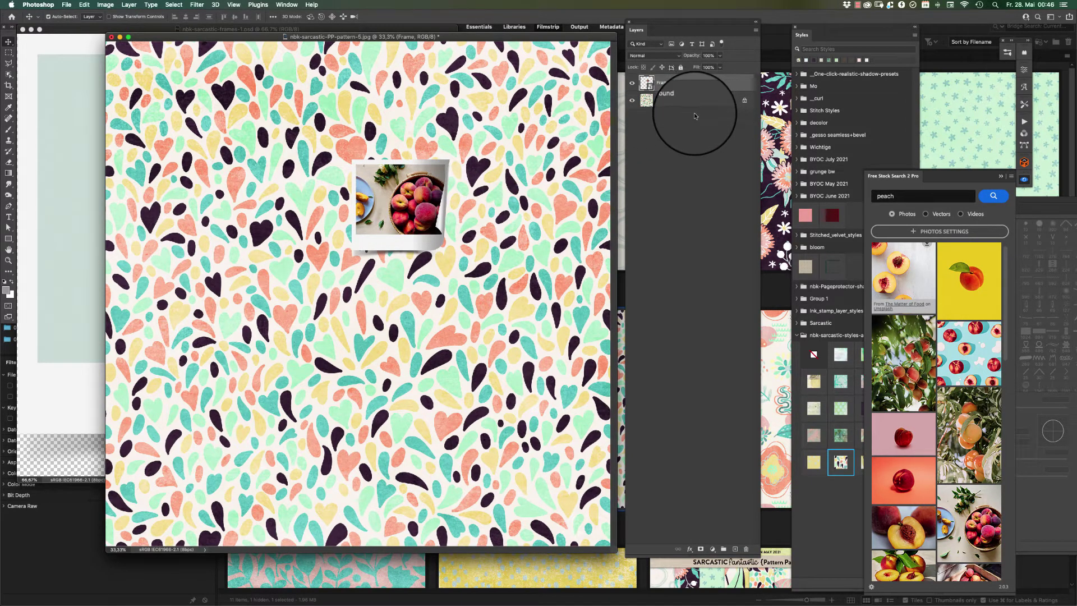
Step: Keep the Frame layer selected and close the nbk-sarcastic-frames-1.psd document
right_click(690, 96)
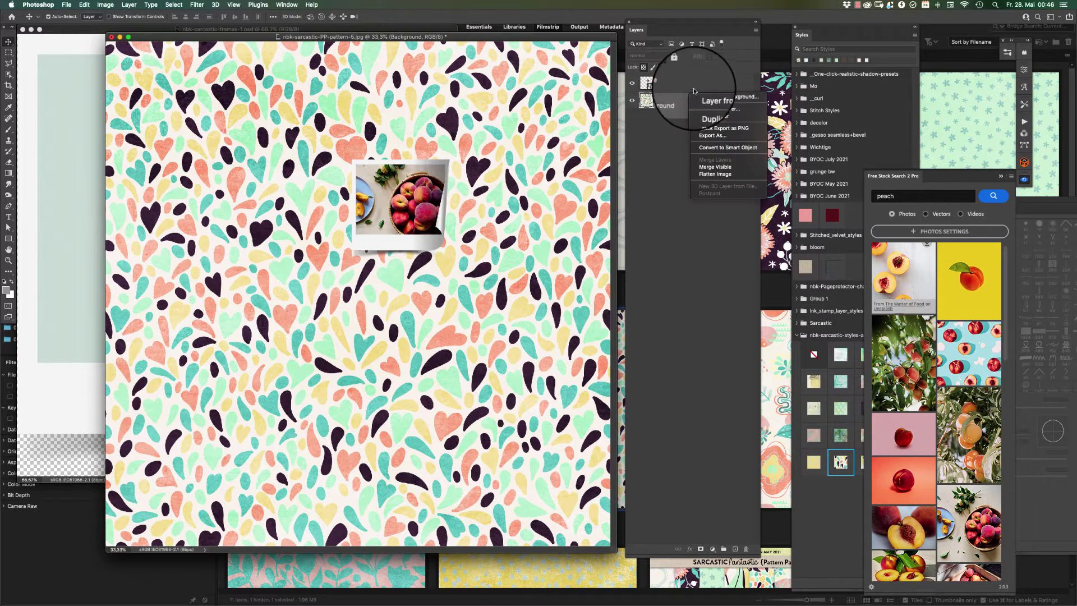
left_click(694, 91)
left_click(680, 90)
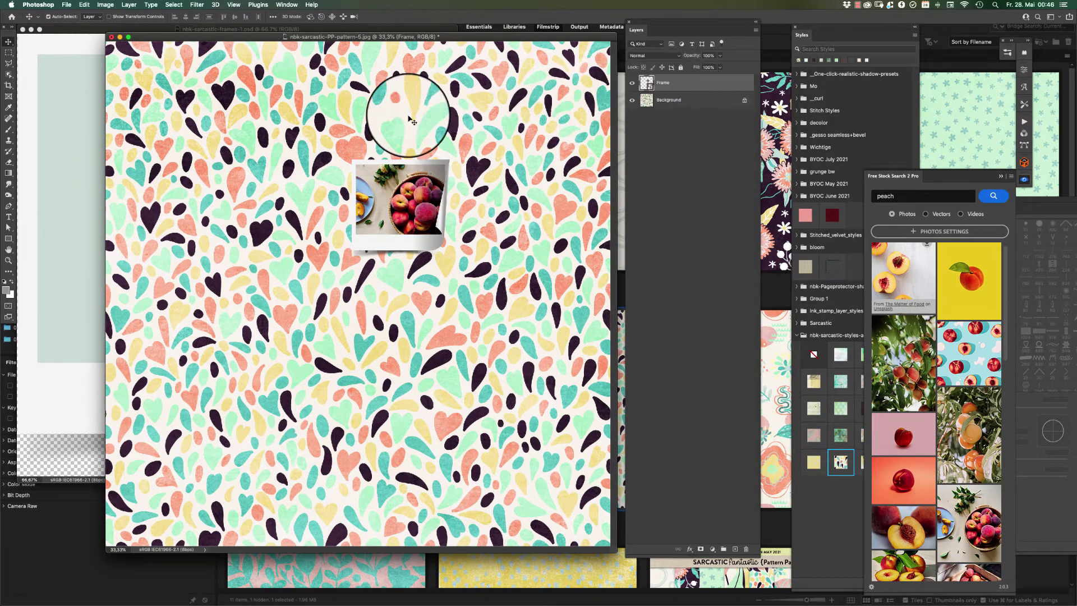
left_click(44, 152)
key("super+w")
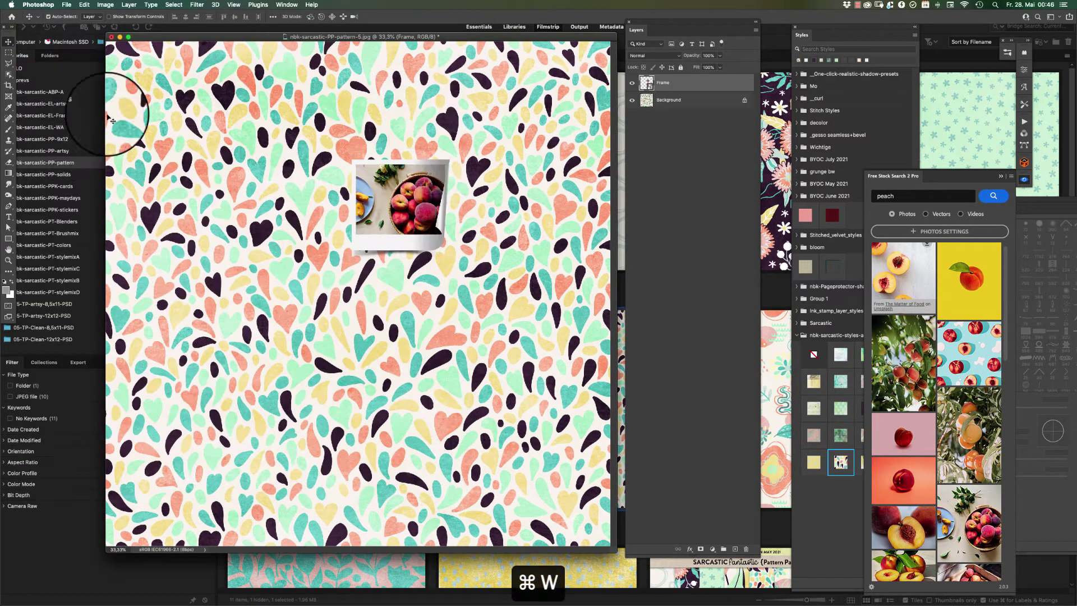
Step: Move the peach photo frame lower on the patterned paper and scale it to about 75%
left_click_drag(243, 38, 257, 59)
left_click_drag(396, 181, 405, 275)
key("super+t")
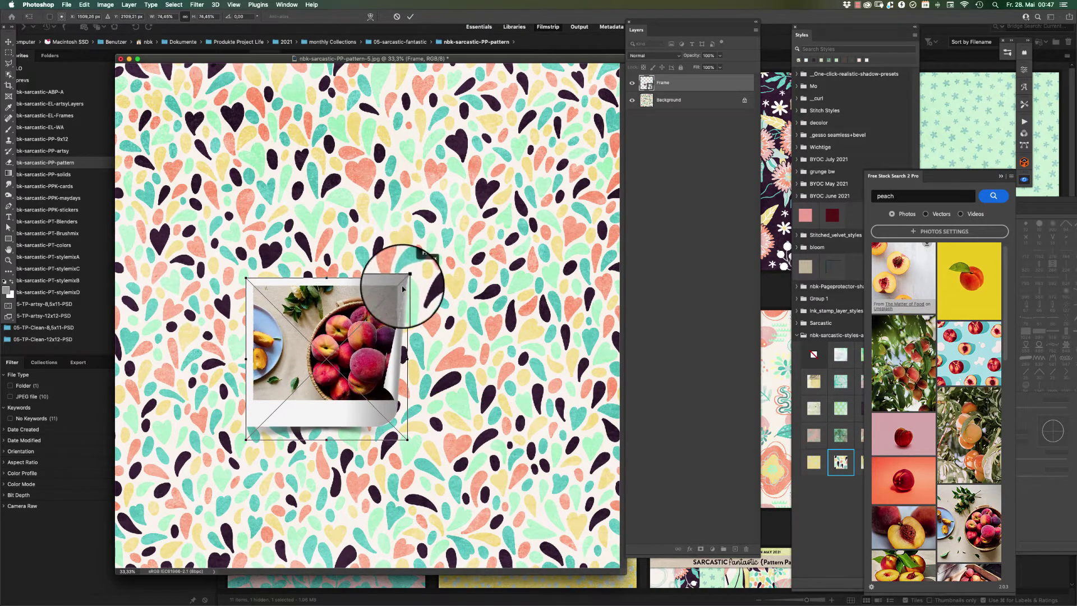
key("Return")
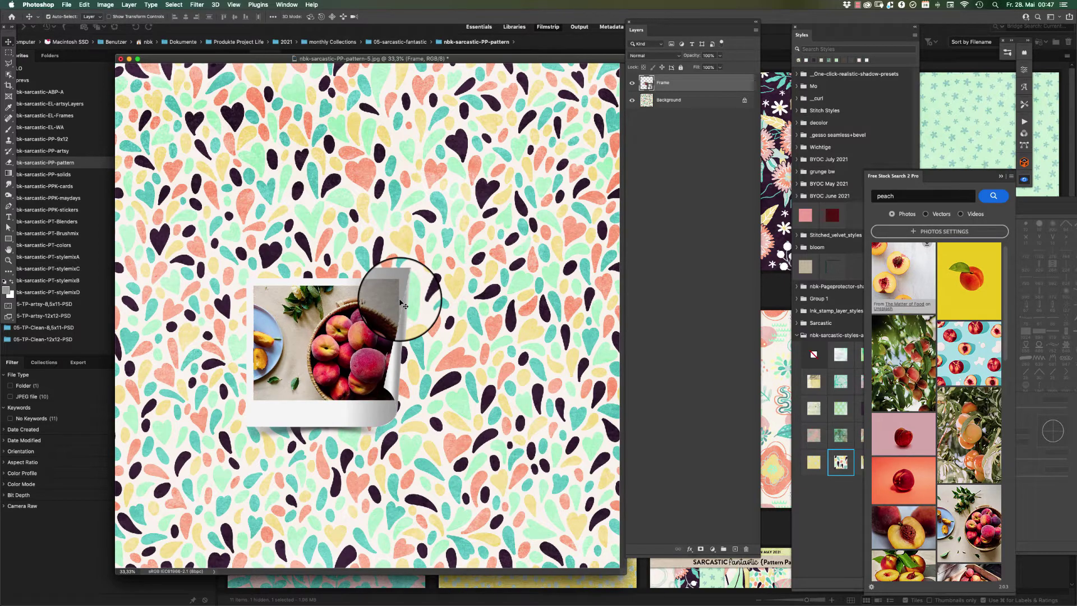
Step: Reposition the peach photo frame near the centre of the patterned paper
key("super+minus")
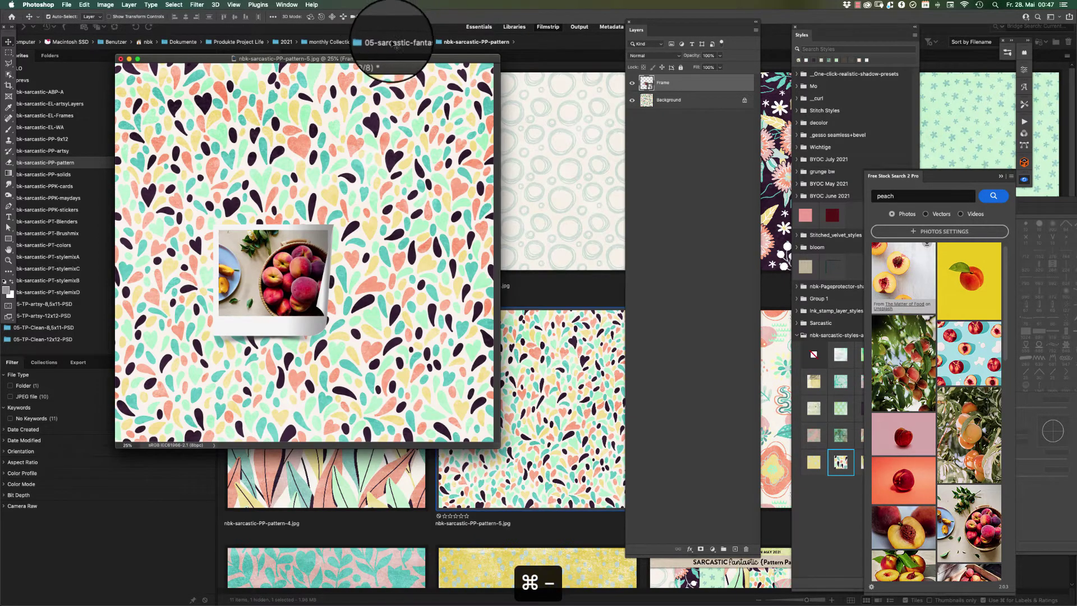
left_click_drag(369, 62, 427, 102)
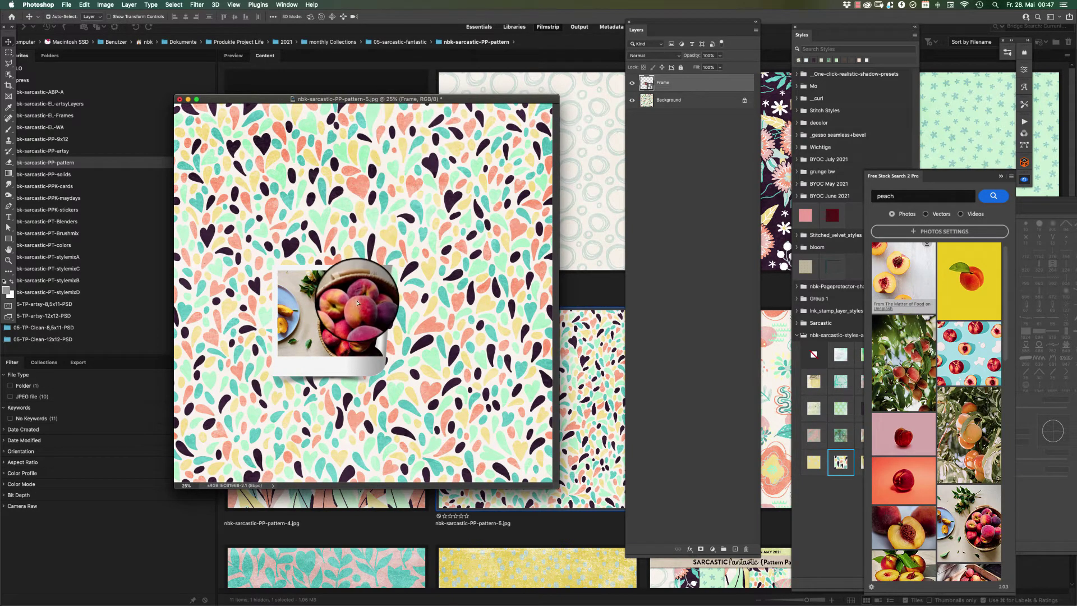
left_click_drag(357, 302, 363, 265)
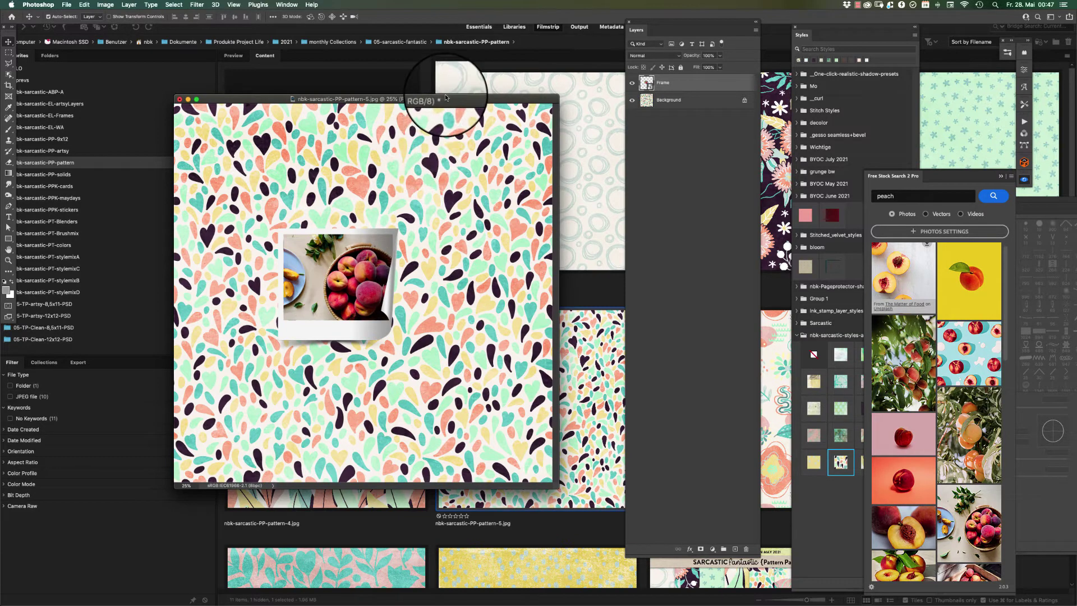
left_click_drag(451, 104, 443, 101)
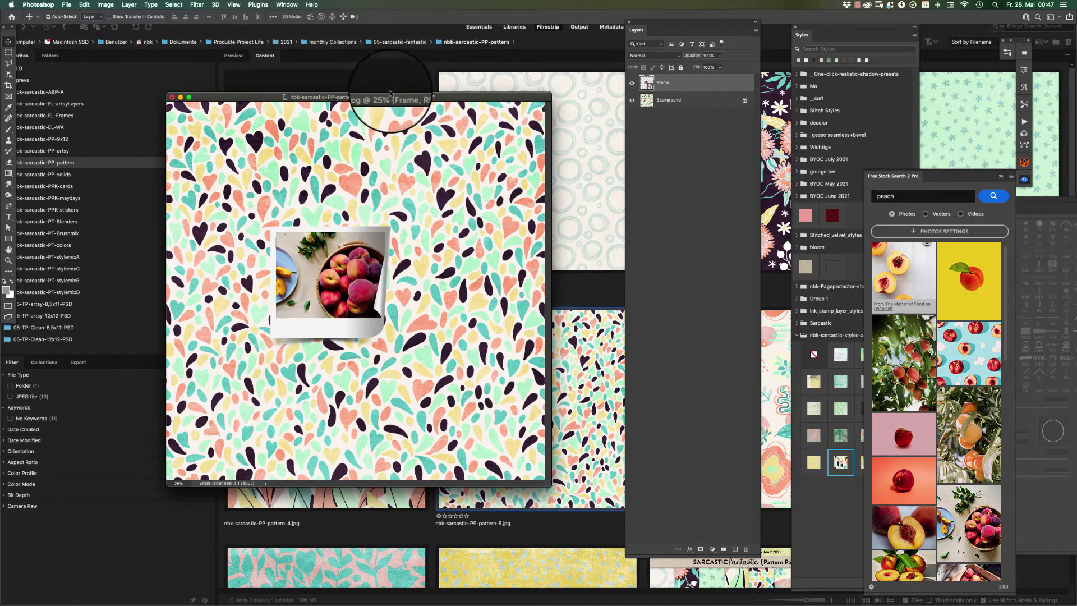
left_click_drag(385, 96, 351, 82)
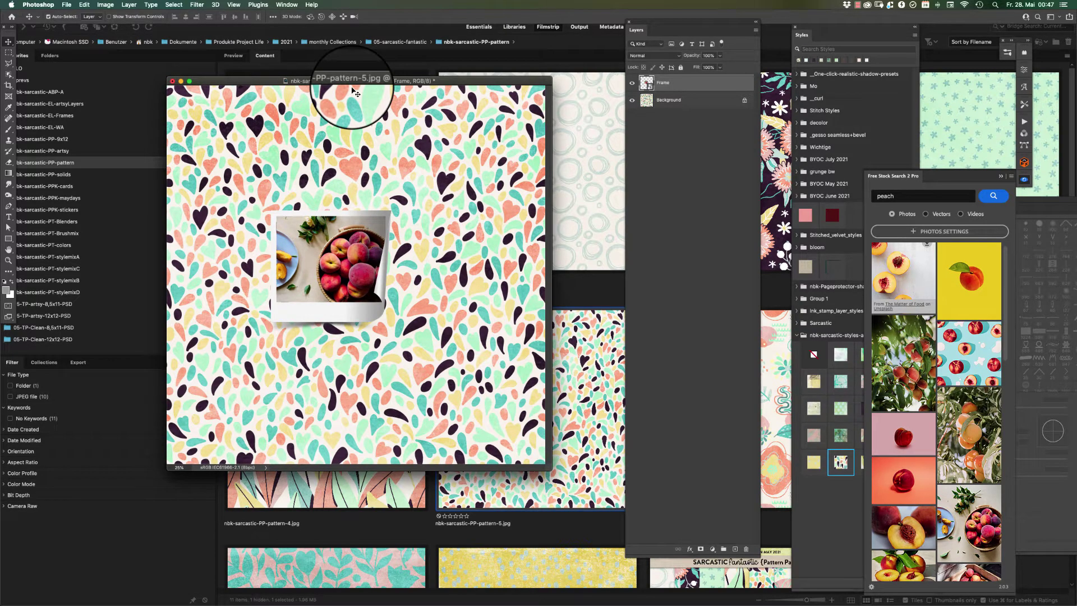
left_click_drag(371, 237, 384, 212)
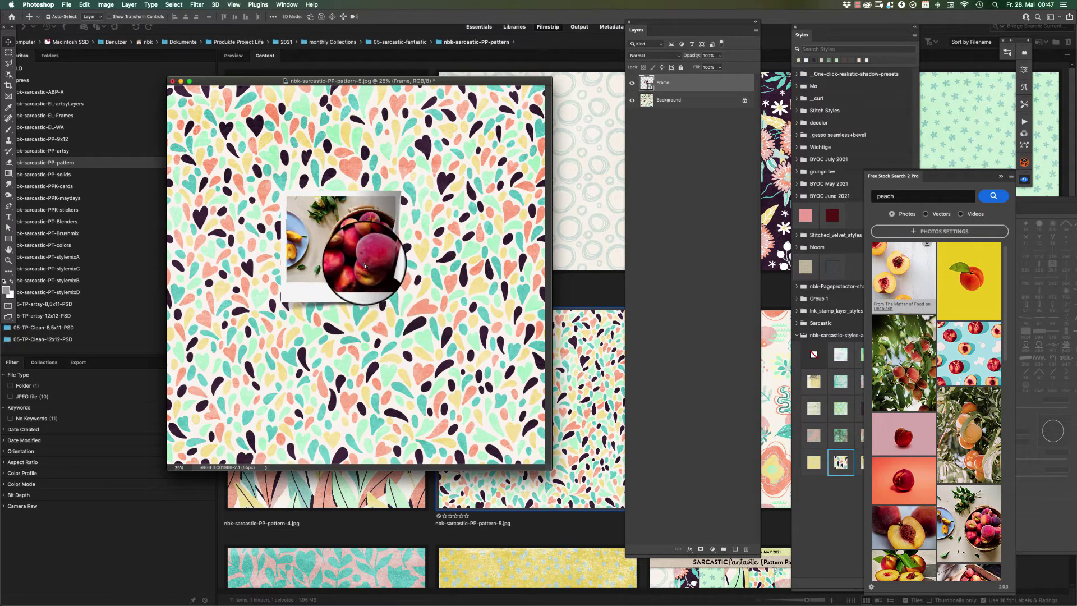
left_click_drag(370, 267, 382, 284)
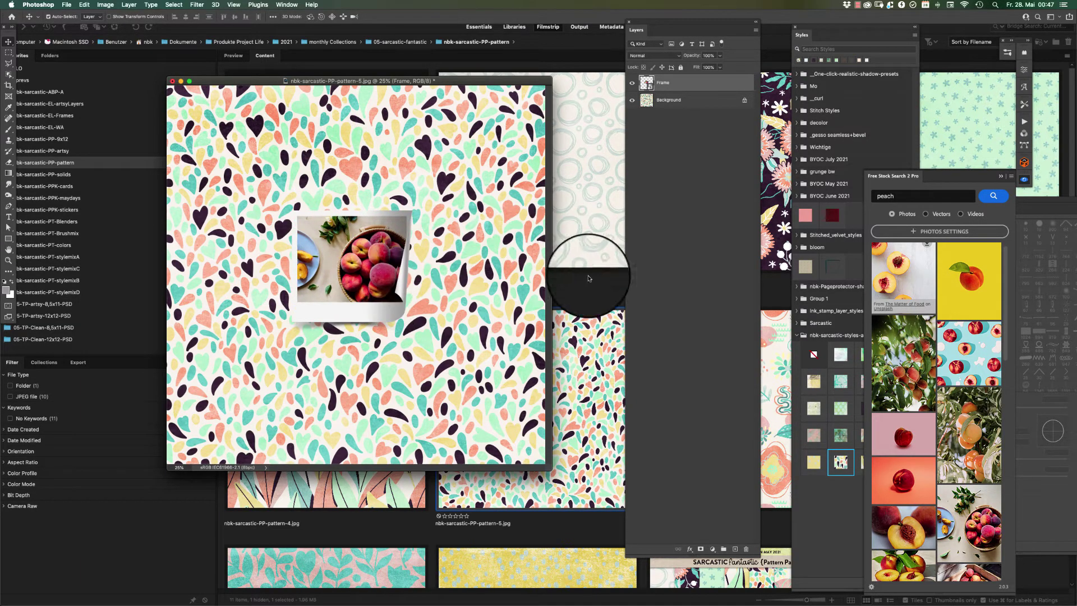
Step: Switch to Adobe Bridge and open nbk-sarcastic-frames-2.png from the nbk-sarcastic-EL-Frames folder in Photoshop
left_click(616, 283)
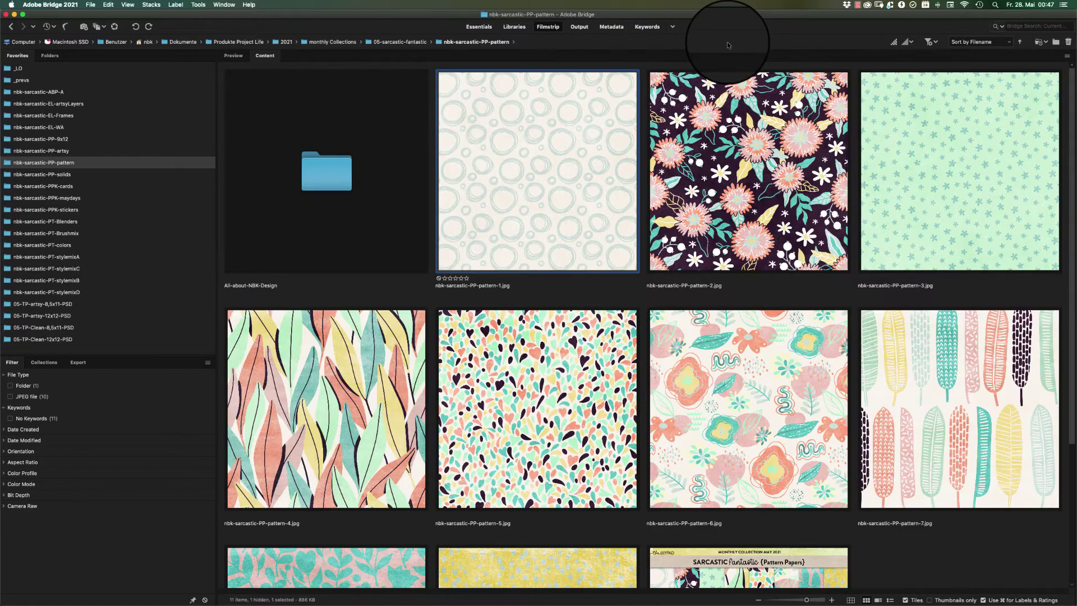
left_click(77, 130)
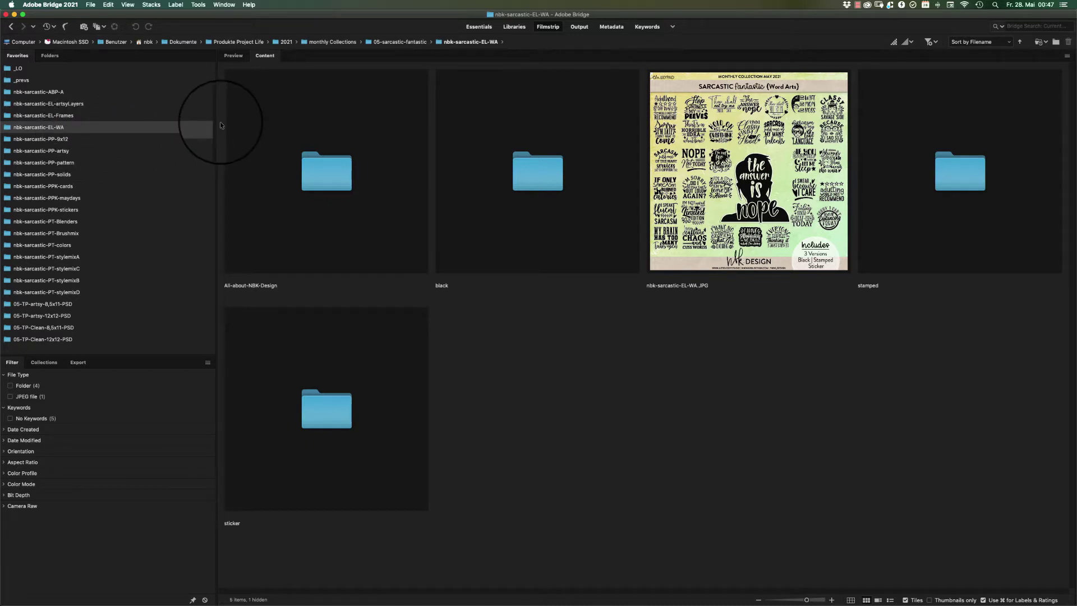
left_click(105, 119)
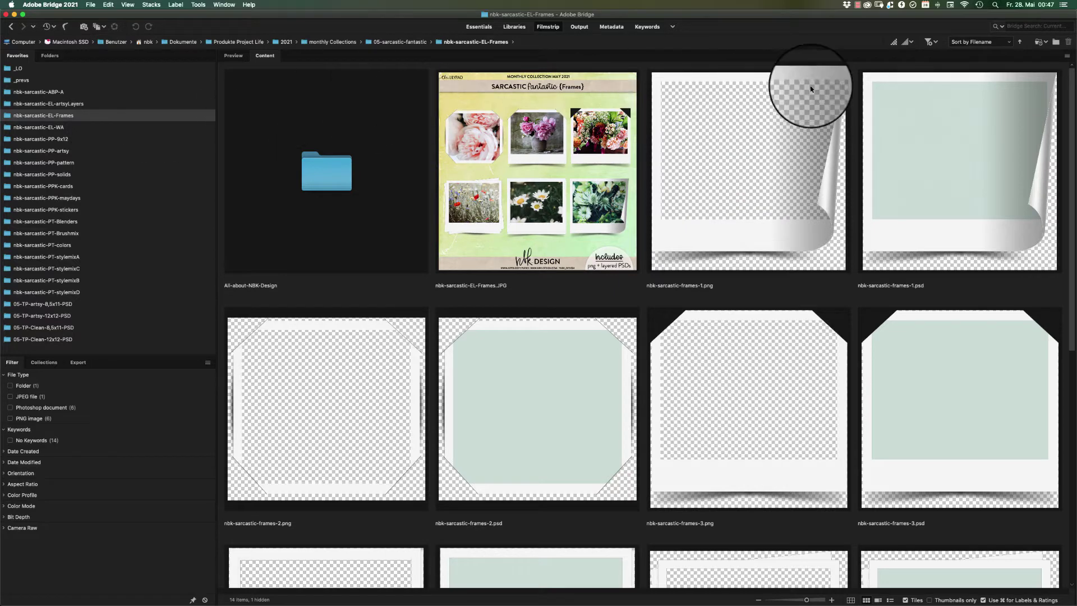
scroll(1058, 102, "down", 2)
scroll(1058, 102, "down", 4)
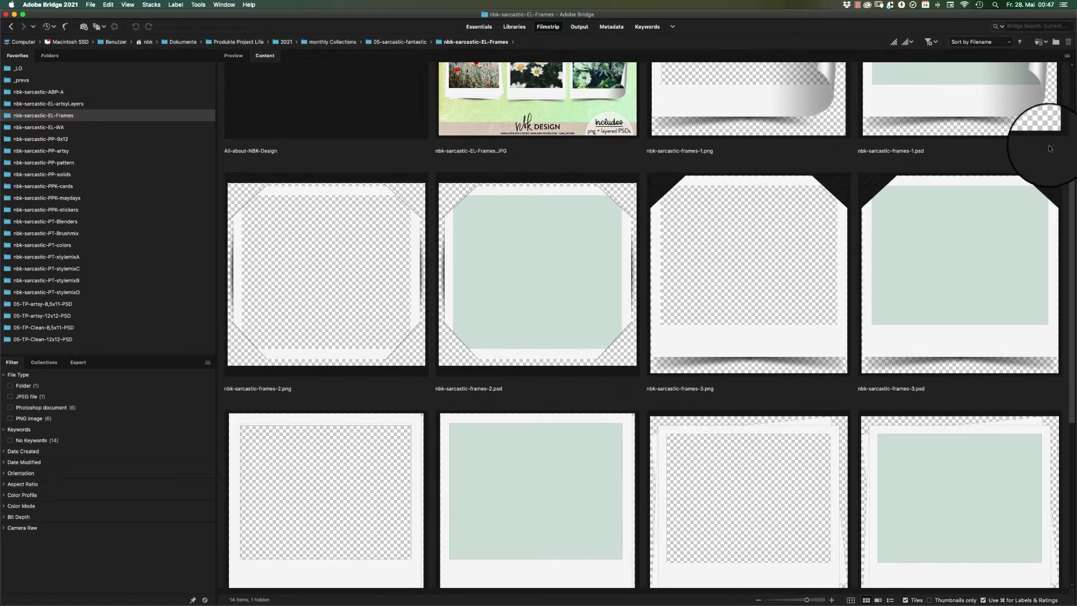
left_click_drag(362, 259, 381, 289)
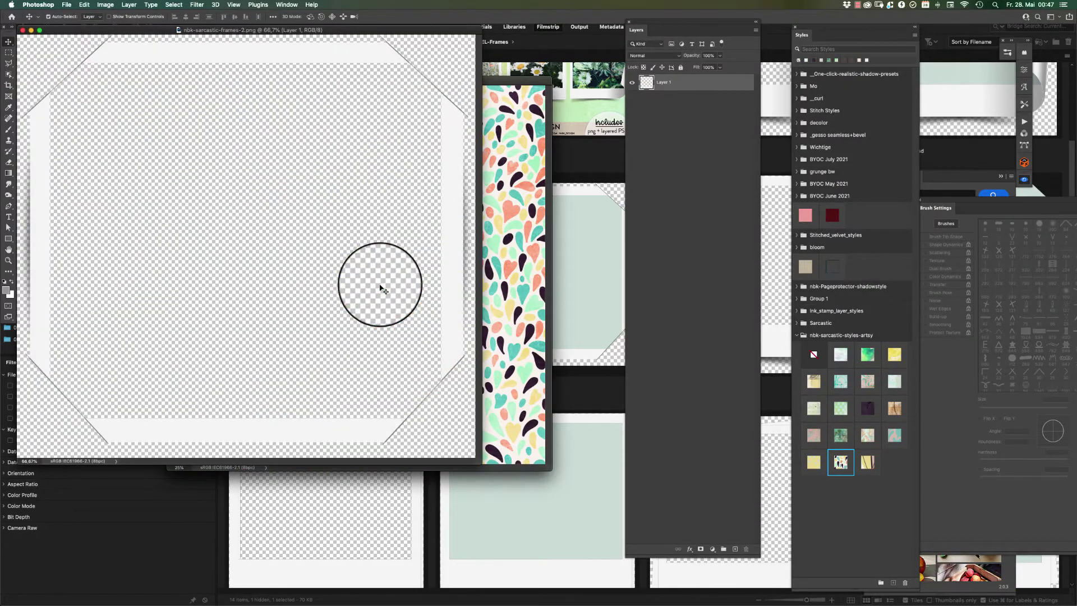
Step: Move the peach photo frame to the paper's upper-left area and copy the nbk-sarcastic-frames-2 frame into its lower-right area
left_click_drag(503, 179, 331, 155)
left_click_drag(450, 279, 481, 297)
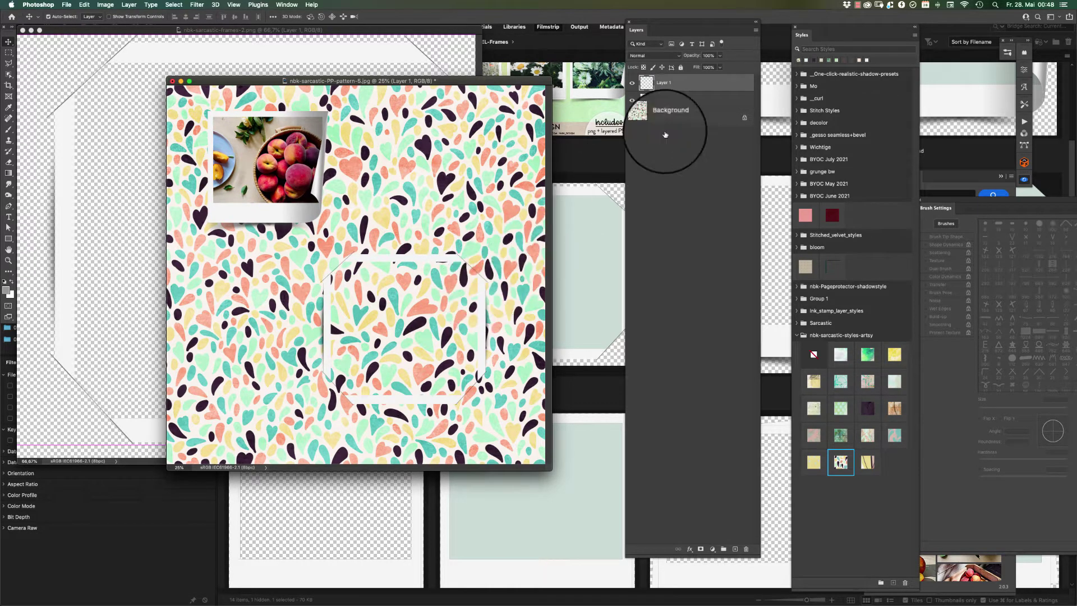
right_click(718, 85)
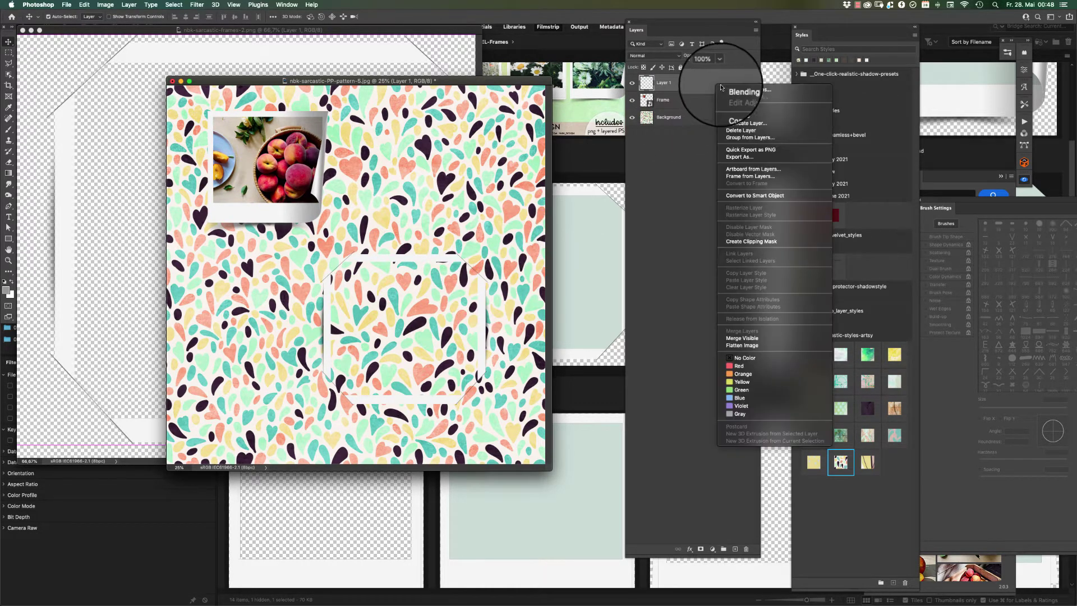
left_click(725, 195)
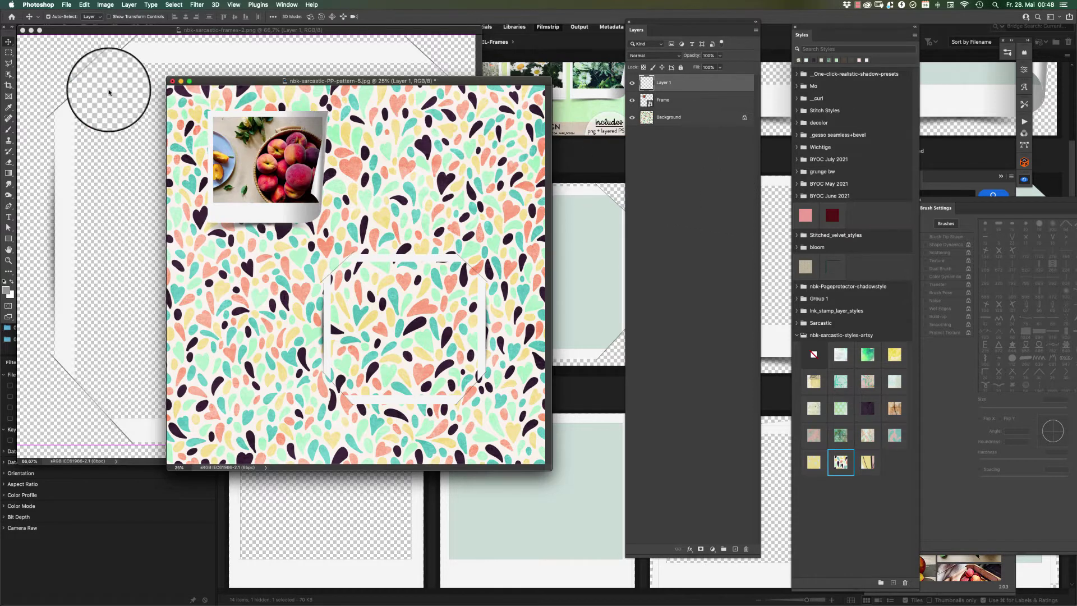
left_click_drag(9, 74, 56, 95)
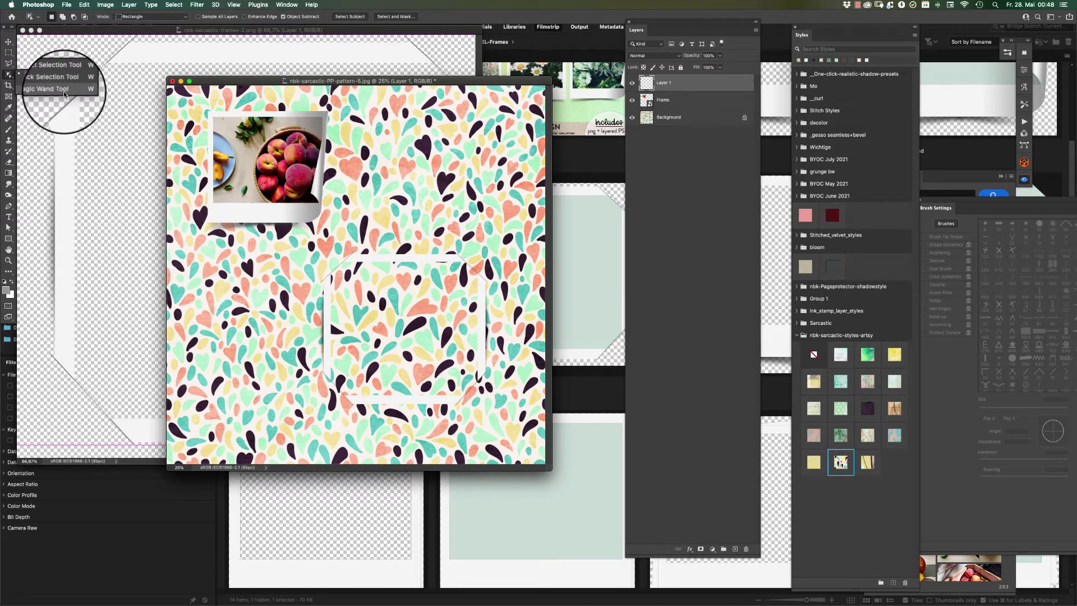
left_click(64, 94)
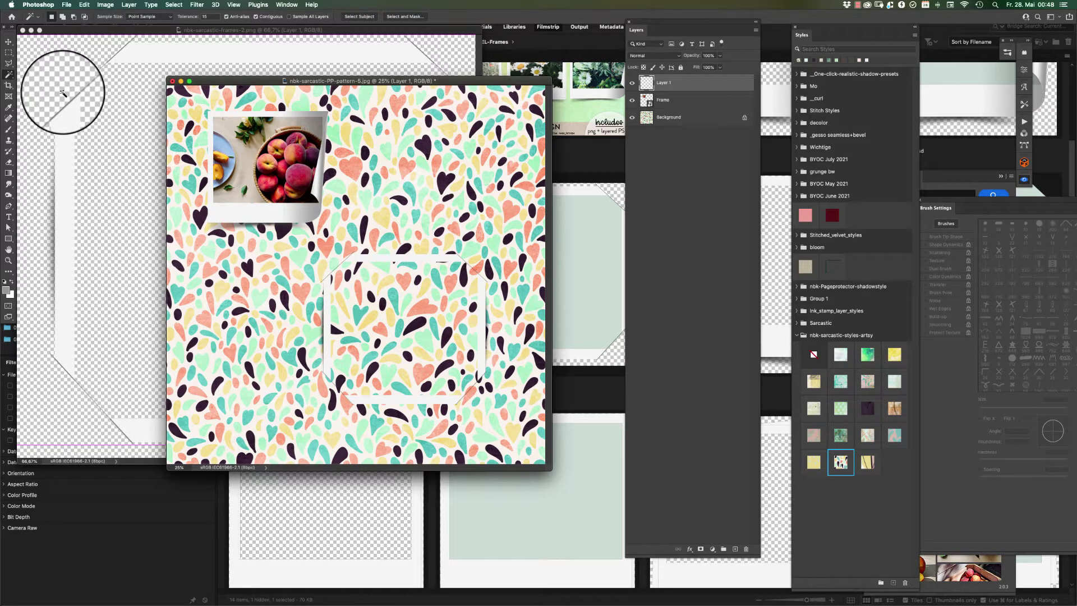
key("super+space")
left_click_drag(406, 307, 393, 204)
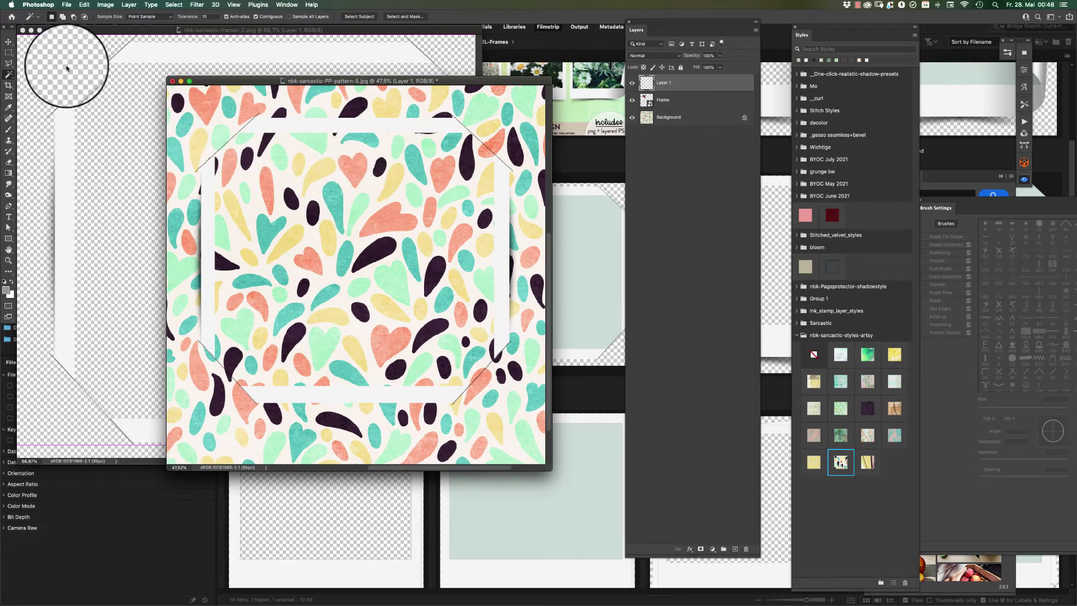
Step: Close the patterned paper without saving, then open nbk-sarcastic-PP-solid-3.jpg from the nbk-sarcastic-PP-solids folder in Adobe Bridge
left_click(9, 42)
key("super+w")
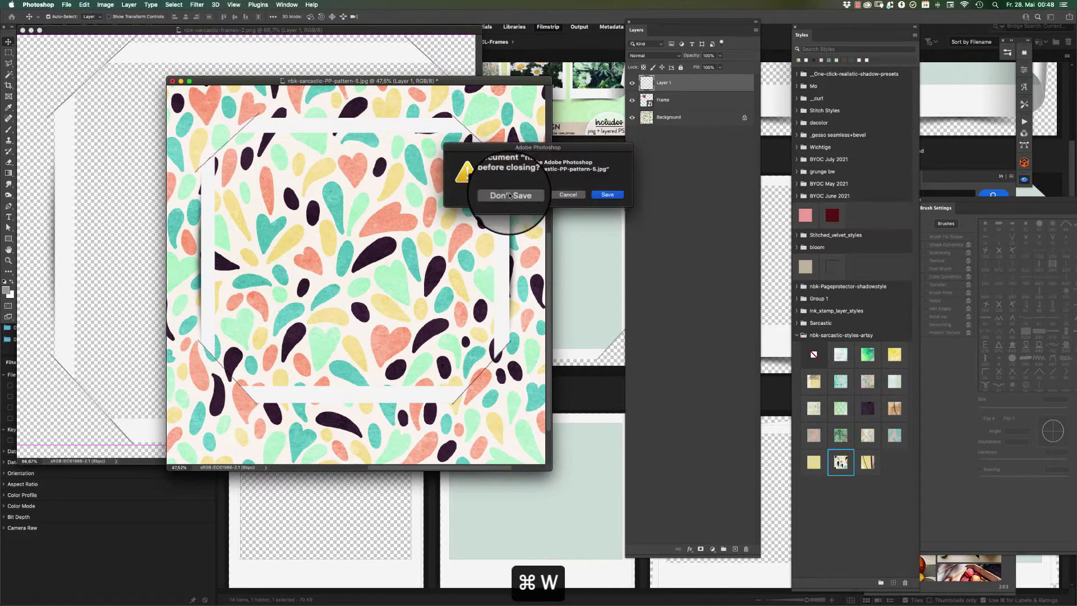
left_click(505, 193)
left_click(549, 402)
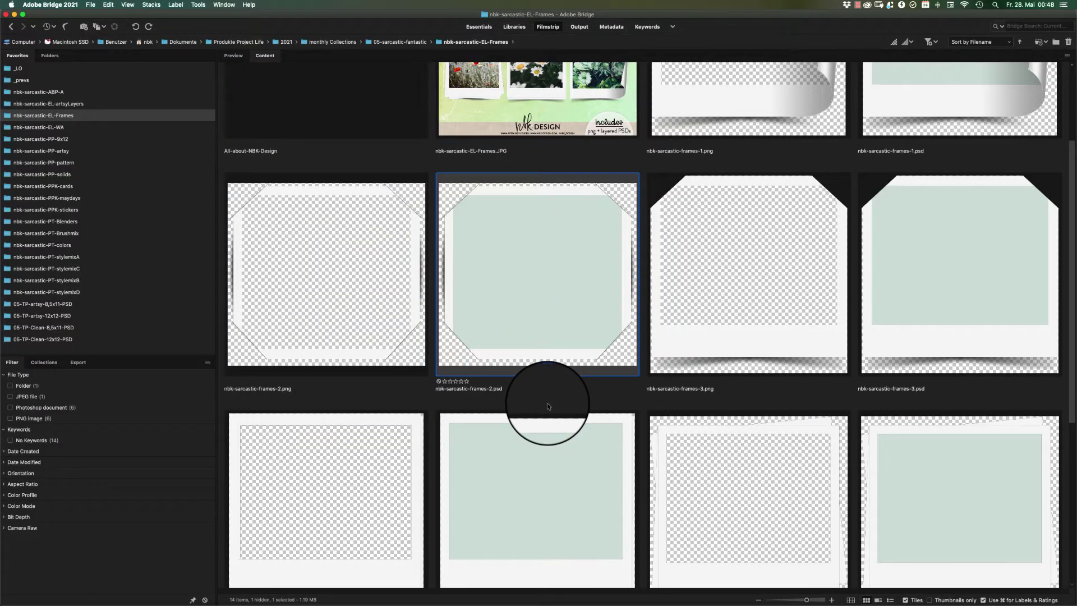
left_click(65, 174)
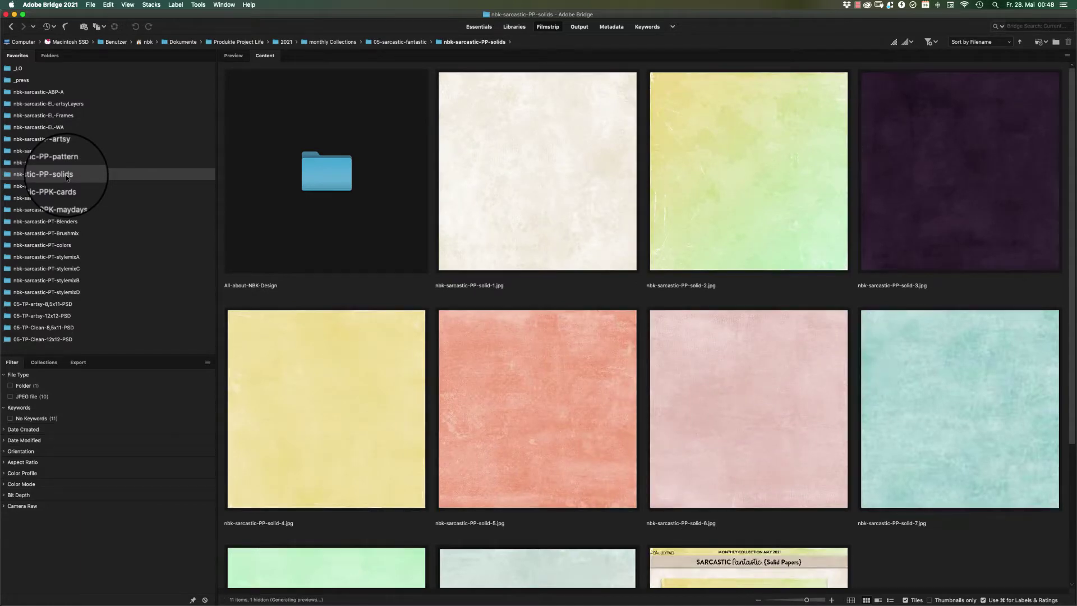
double_click(920, 184)
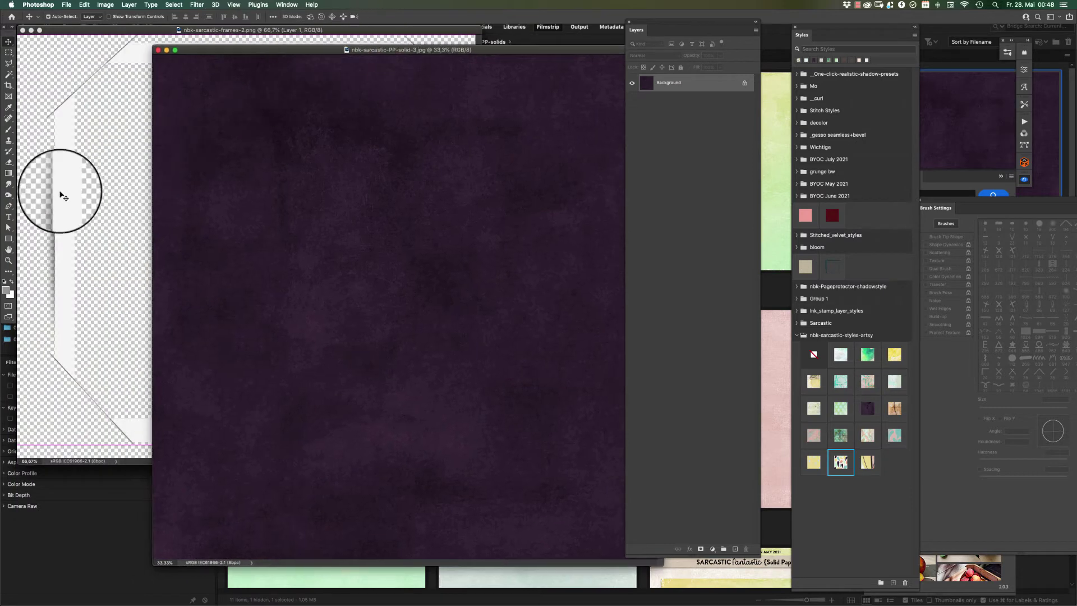
Step: Copy the nbk-sarcastic-frames-2 frame onto the dark purple paper, close the frame file, and place the frame above the paper's centre
left_click_drag(63, 197, 580, 382)
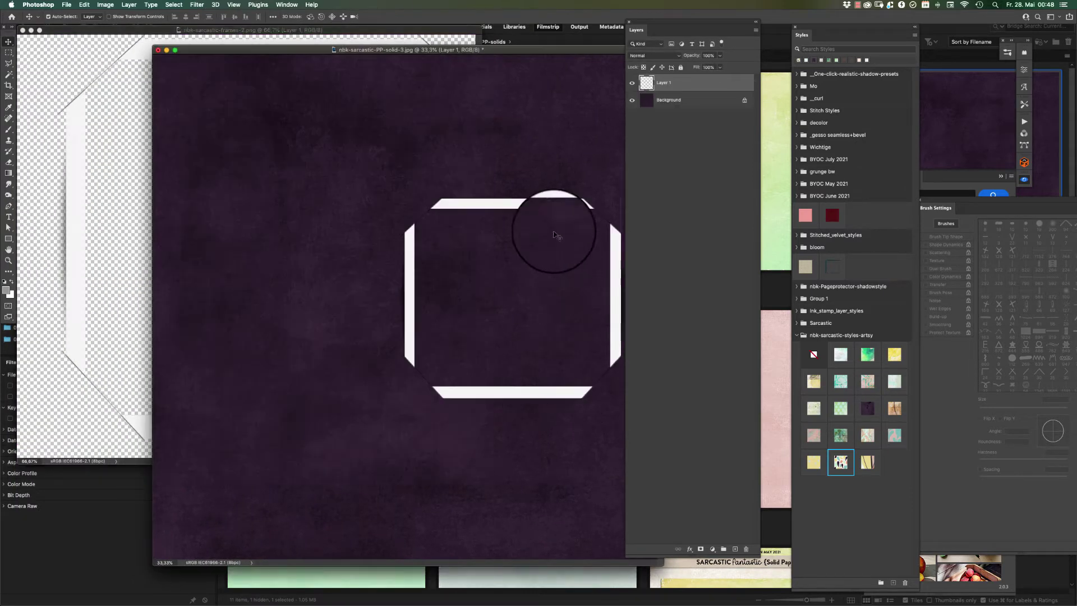
left_click_drag(554, 234, 477, 201)
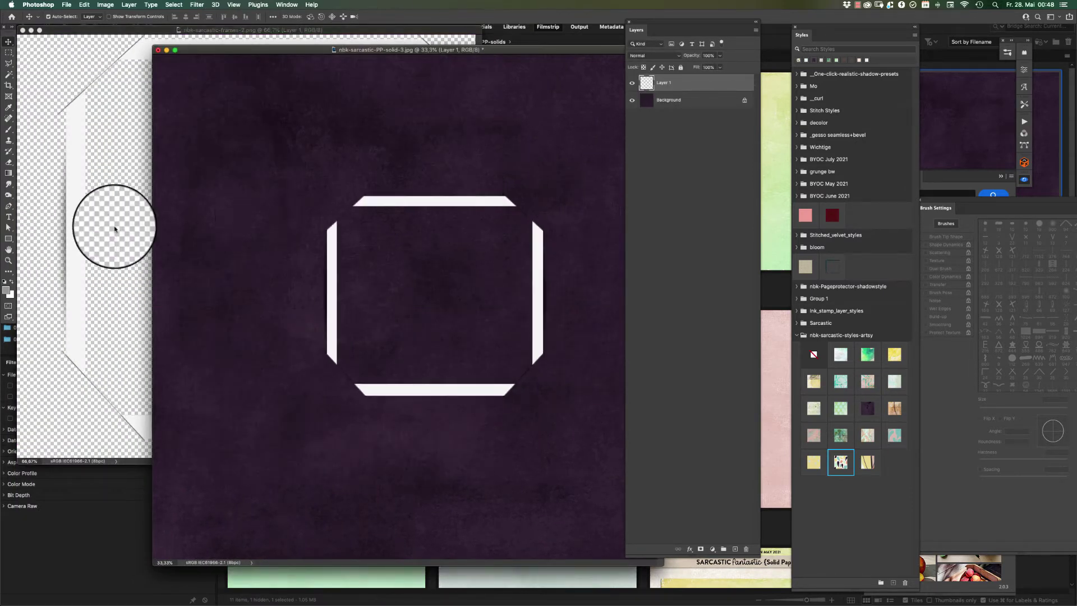
left_click(115, 229)
key("super+w")
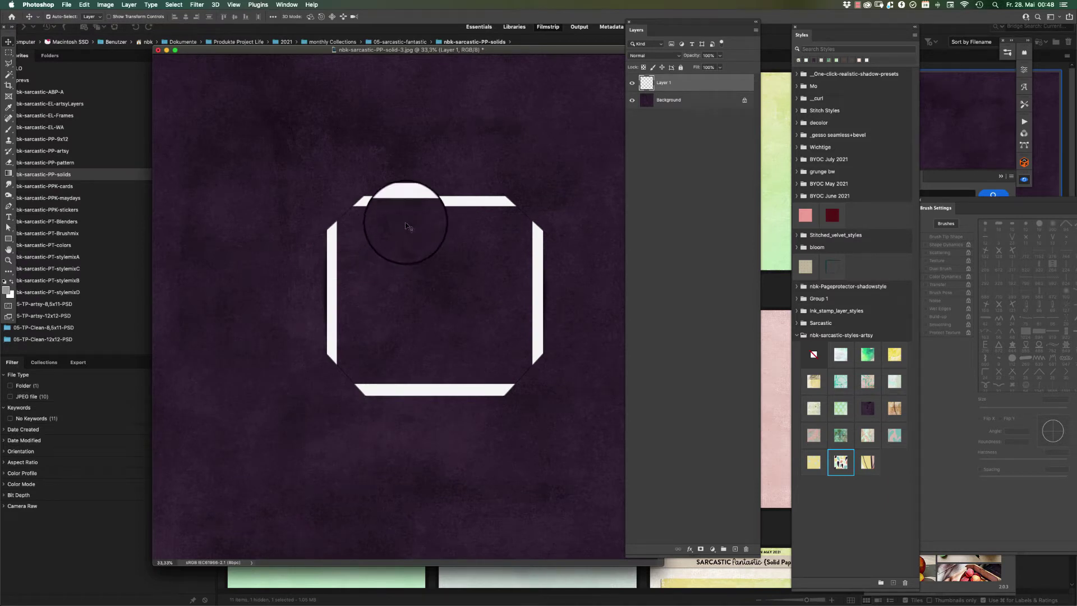
left_click_drag(425, 202, 411, 160)
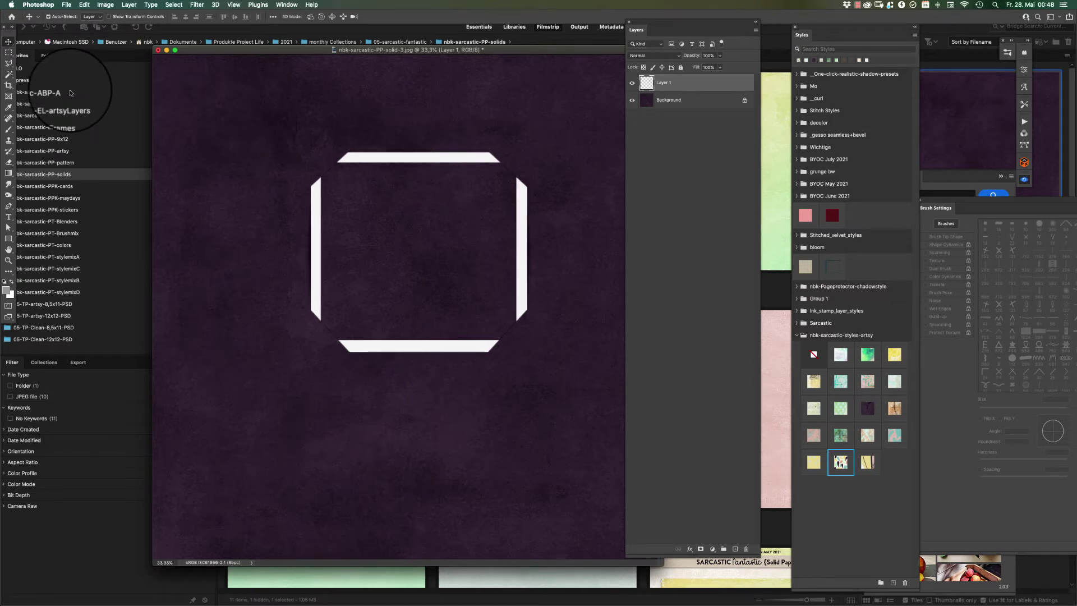
Step: Convert the frame layer to a smart object and select the frame's inner opening with the Magic Wand
left_click(755, 31)
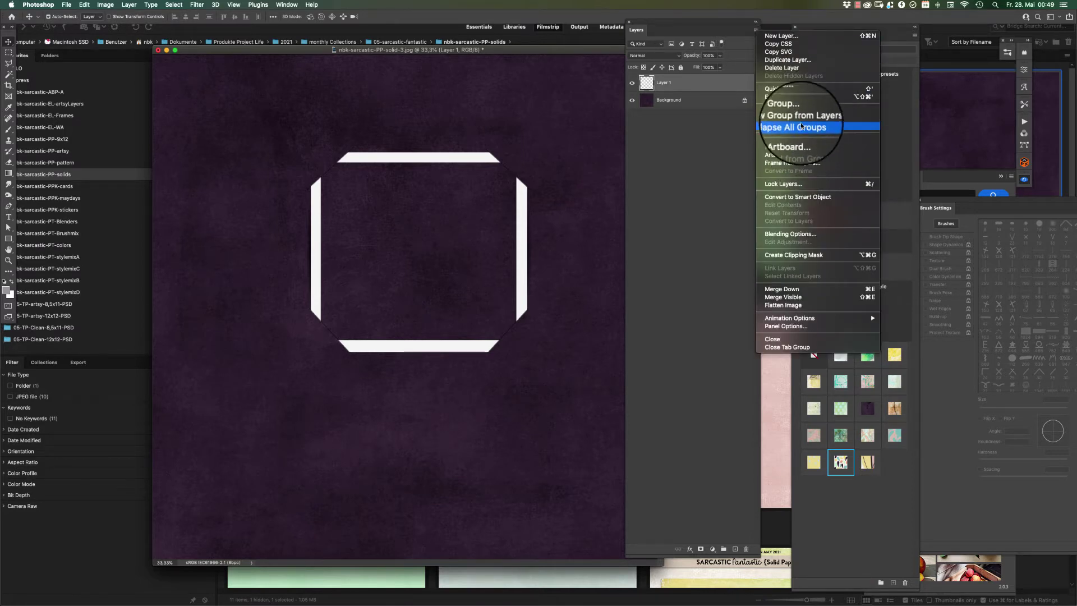
left_click(803, 197)
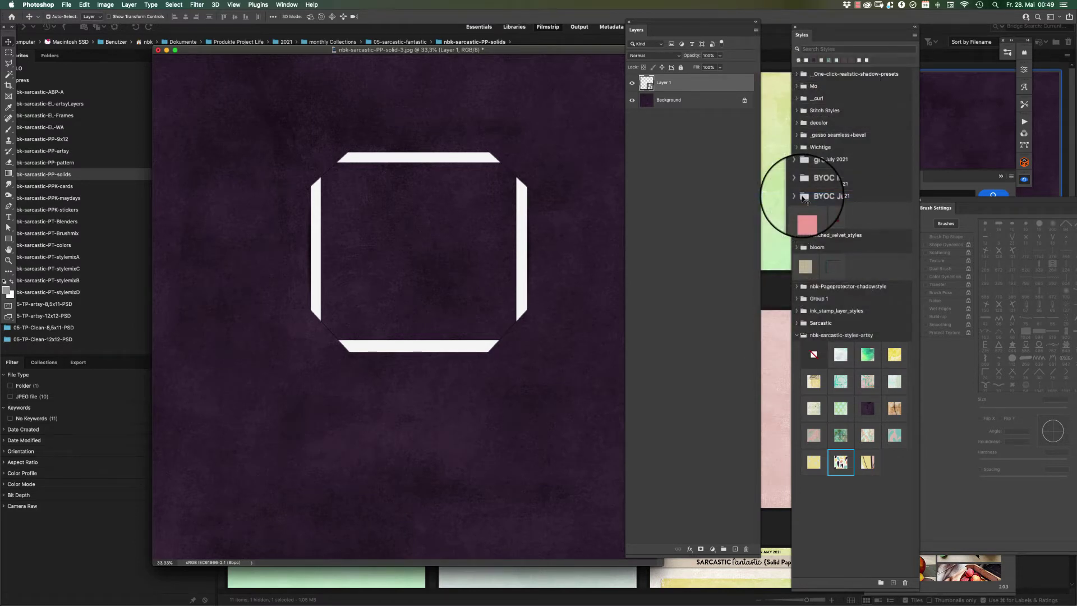
left_click(9, 75)
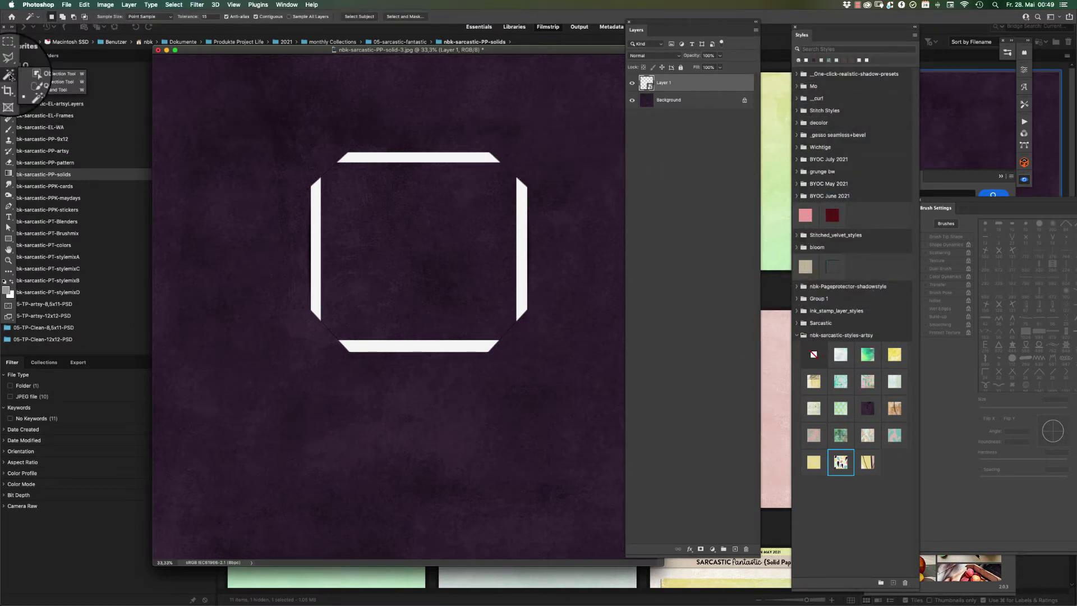
left_click(54, 90)
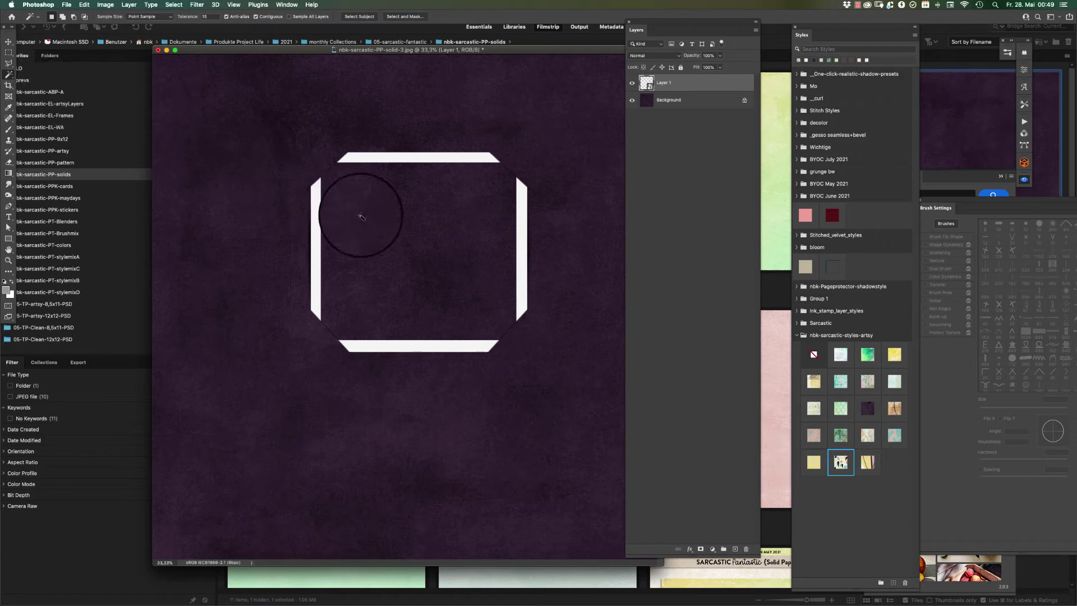
left_click(427, 241)
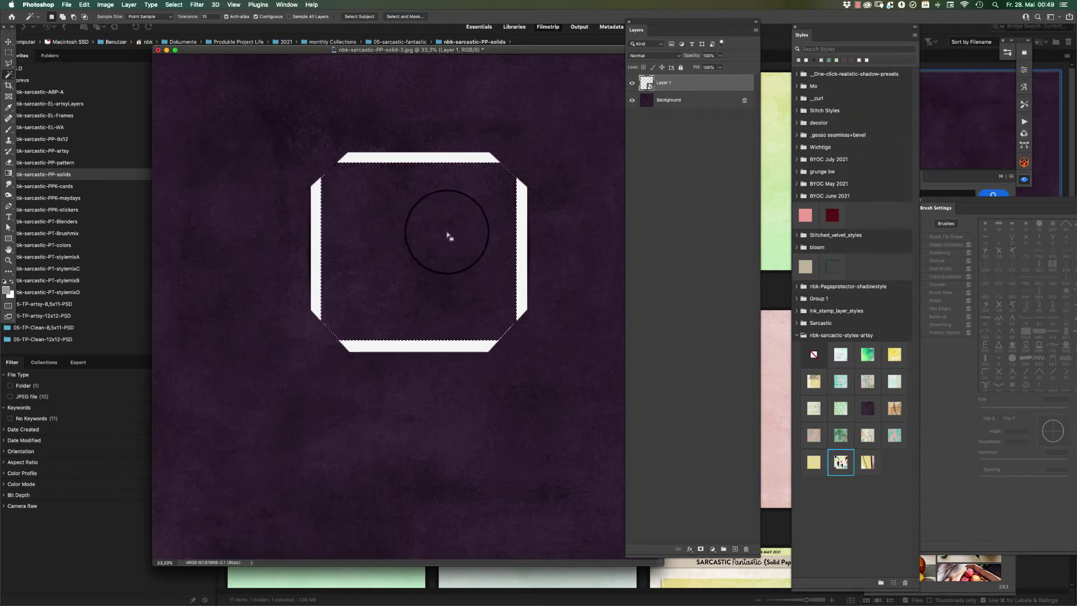
key("super+space")
left_click_drag(447, 211, 470, 194)
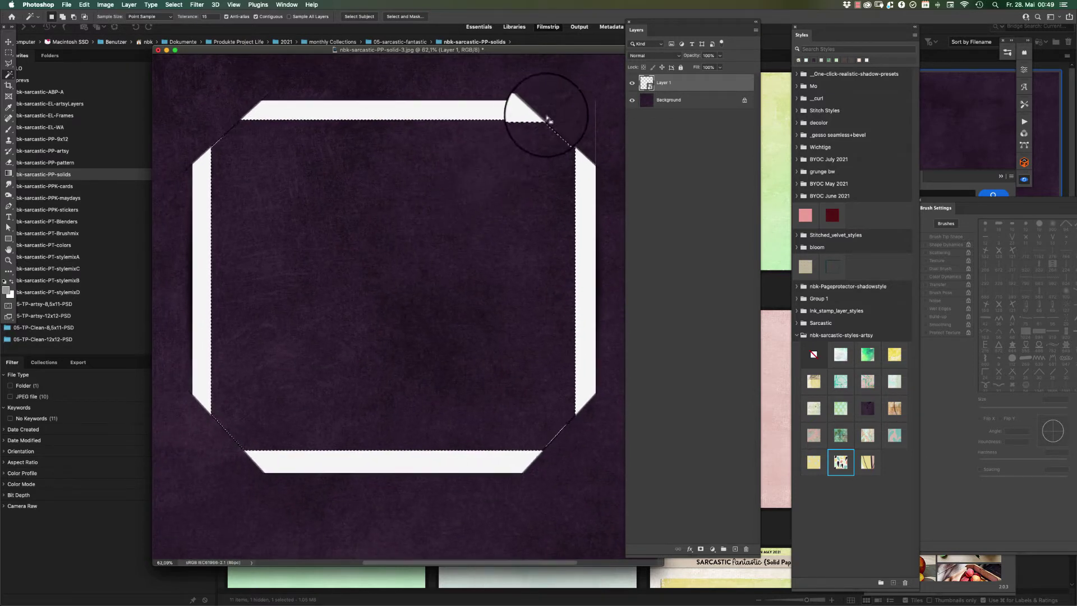
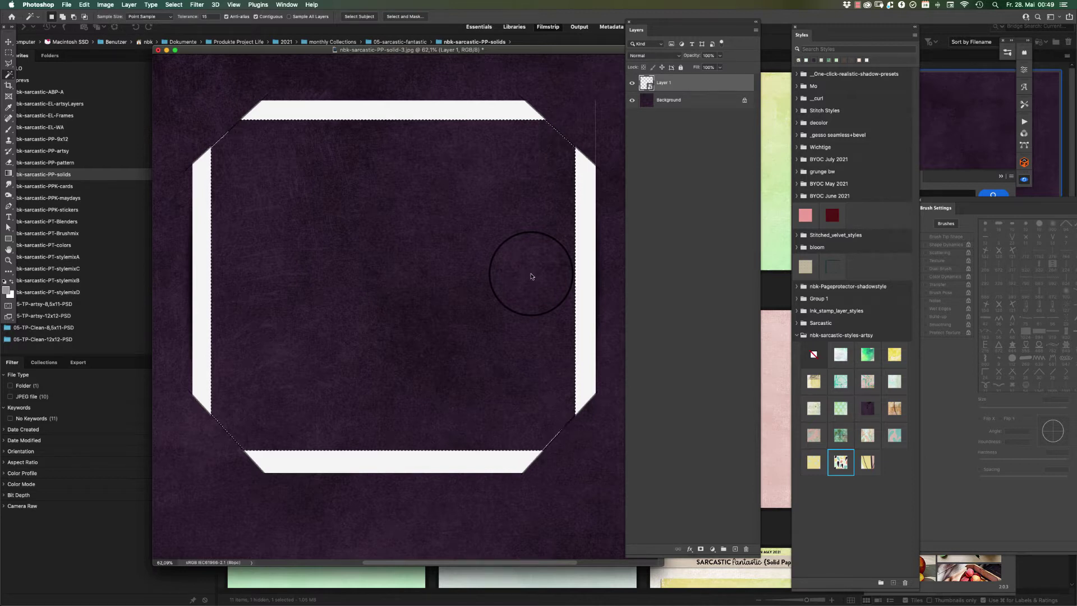
Step: Add a new layer beneath the frame, fill the selected opening with white, and check the deselected shape with the frame hidden
left_click(734, 549)
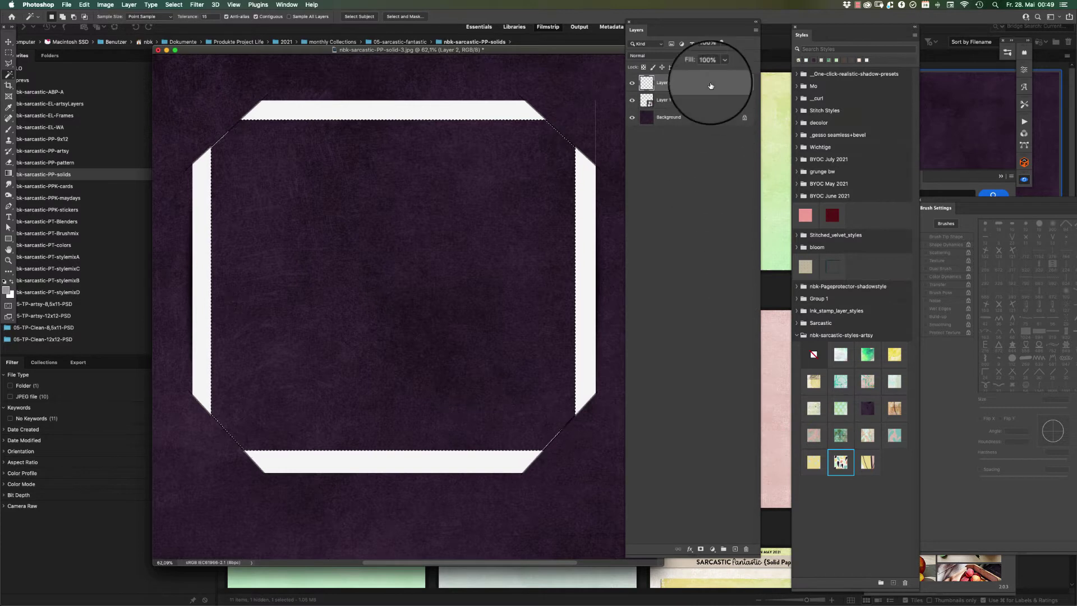
left_click_drag(710, 91, 709, 103)
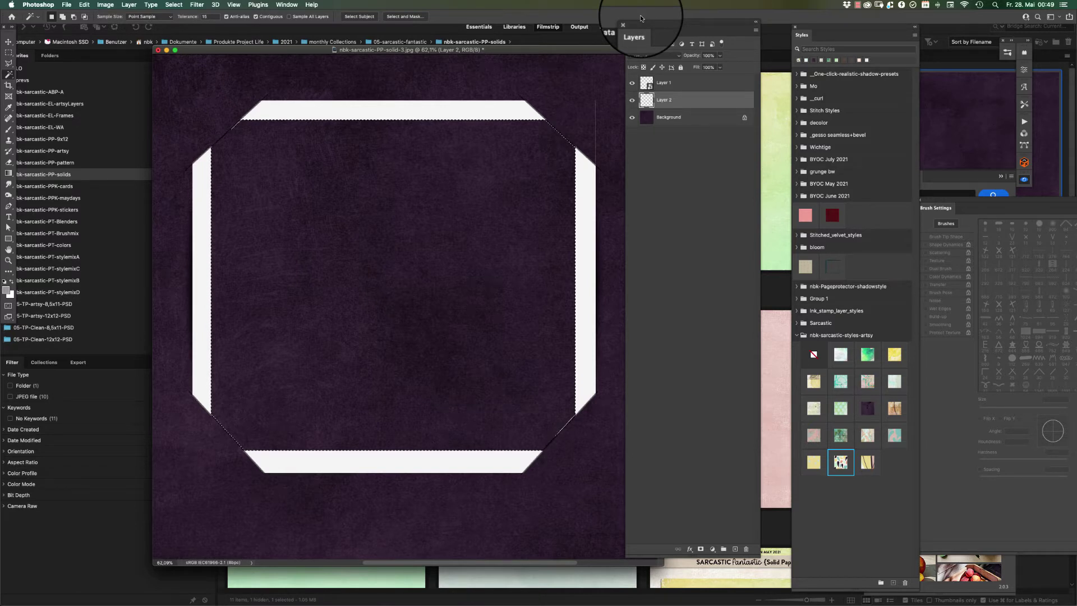
key("super+BackSpace")
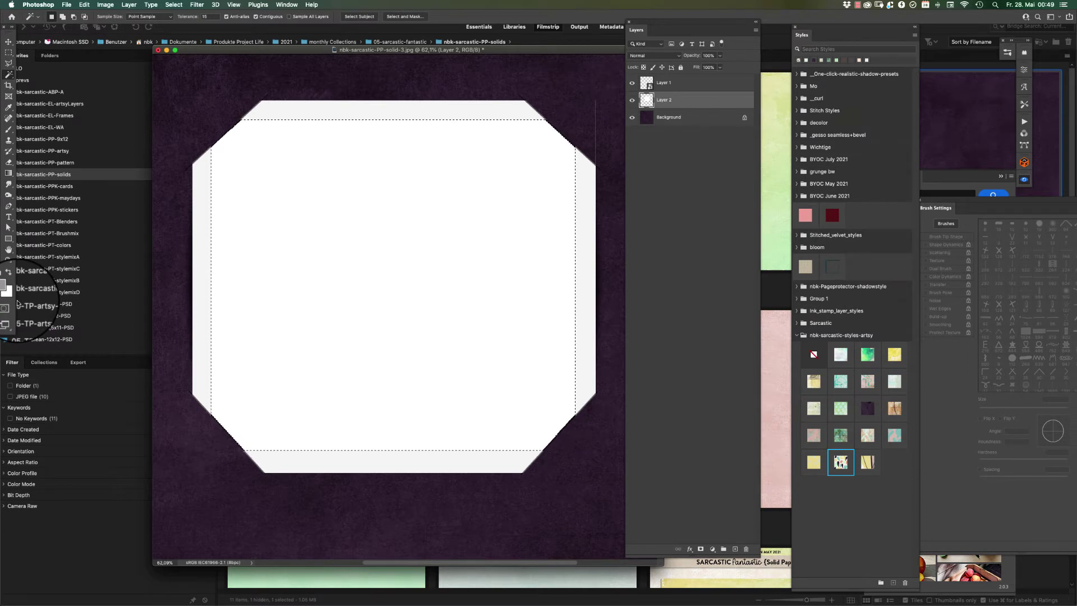
key("super+d")
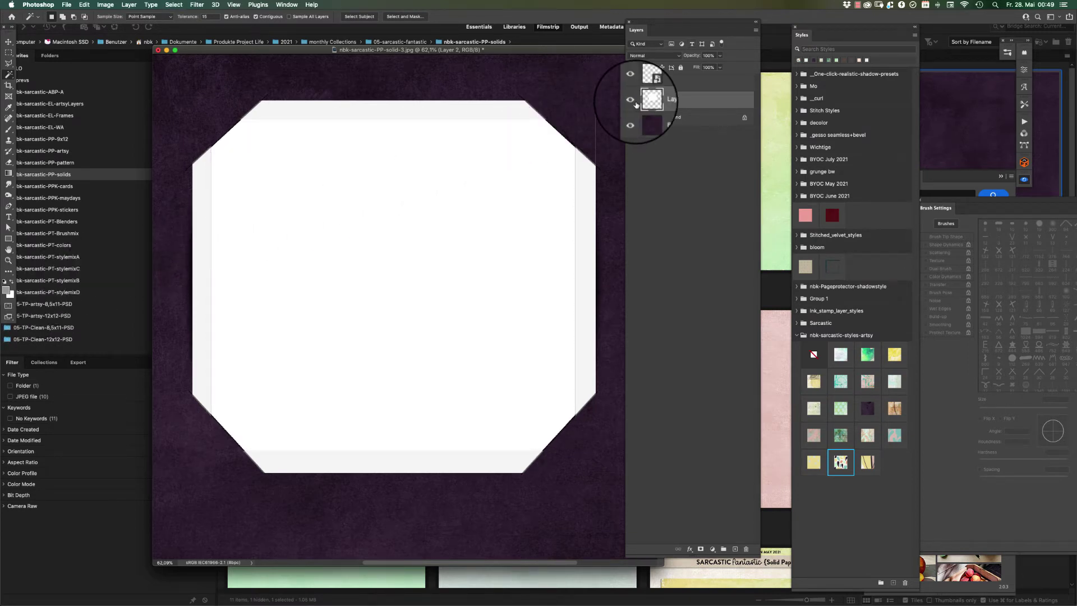
key("super+e")
left_click(635, 84)
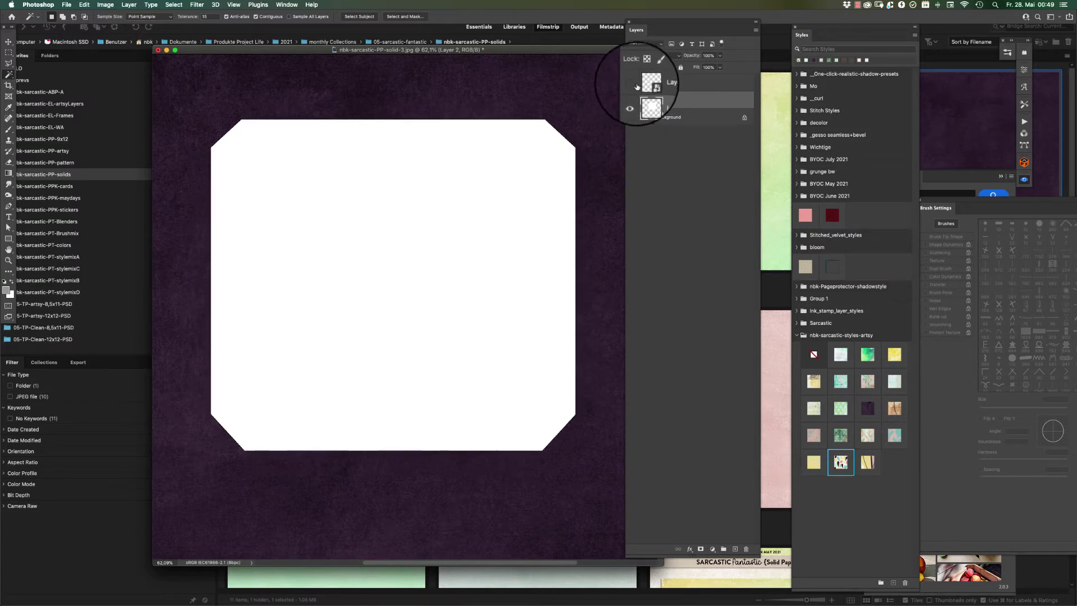
left_click(636, 85)
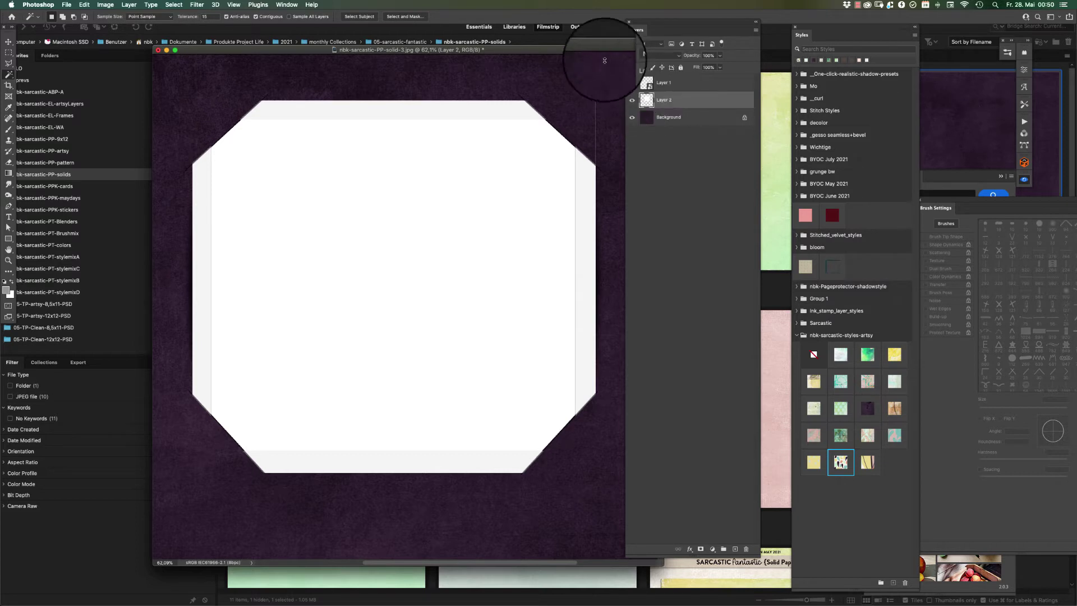
Step: Load the photo of peaches on a turquoise background from Free Stock Search at 1280 x 1280 px
left_click_drag(591, 51, 538, 55)
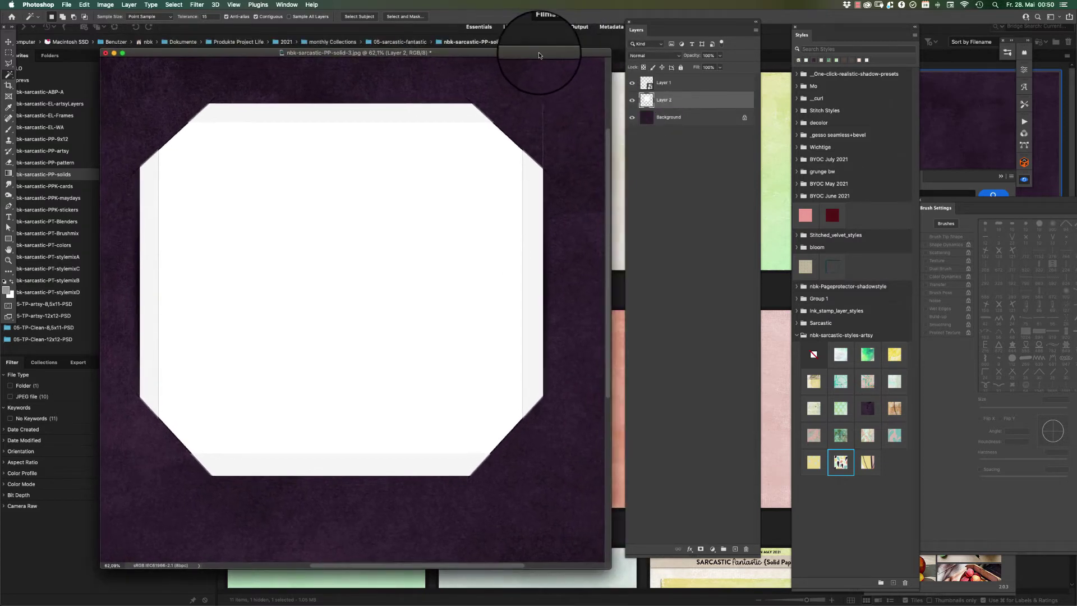
left_click(1024, 180)
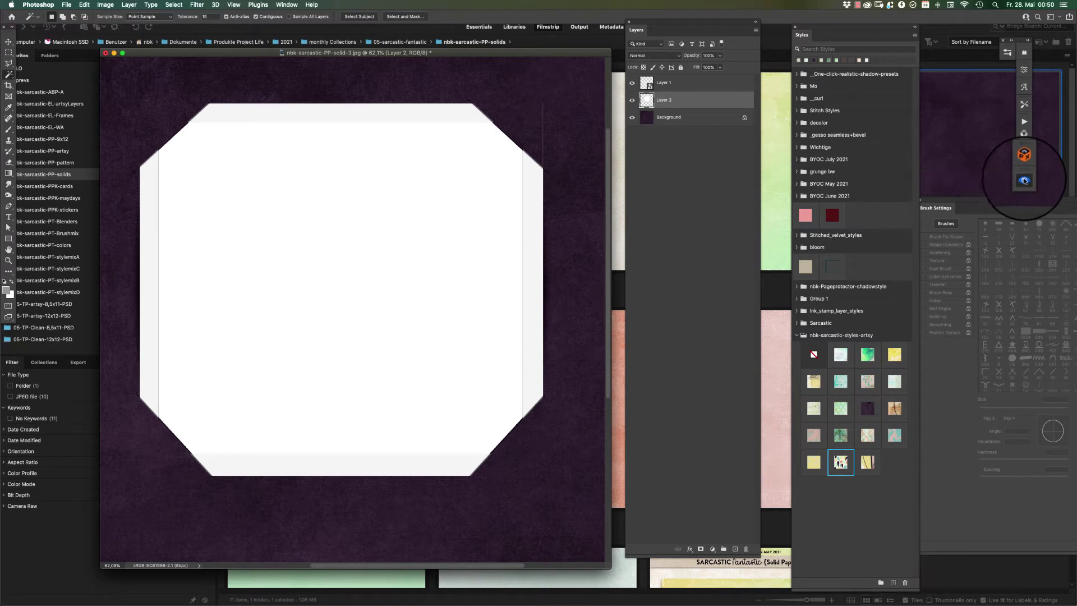
left_click(1024, 180)
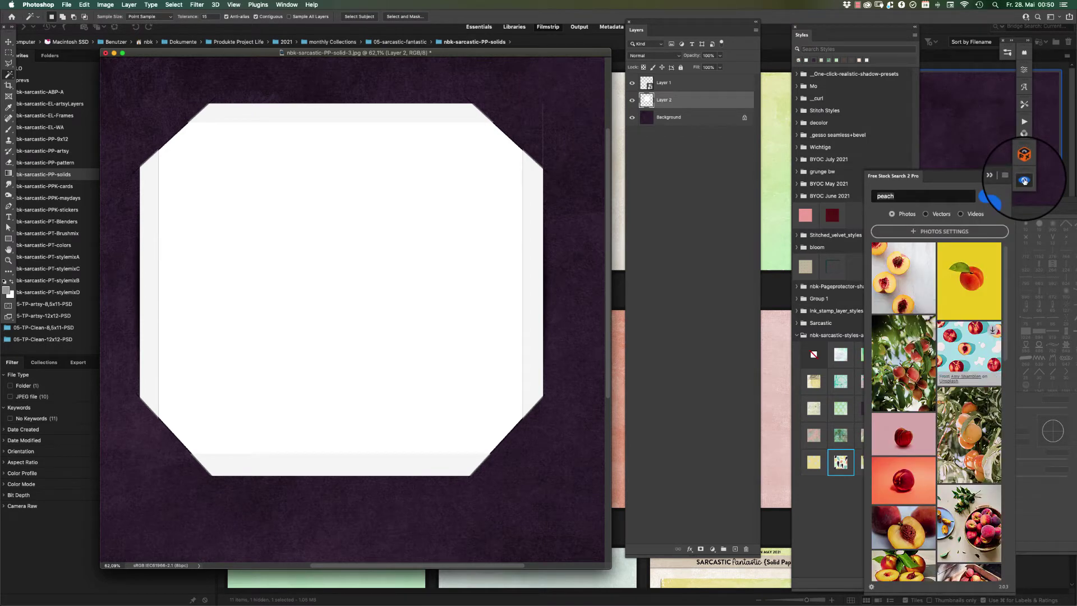
left_click(992, 330)
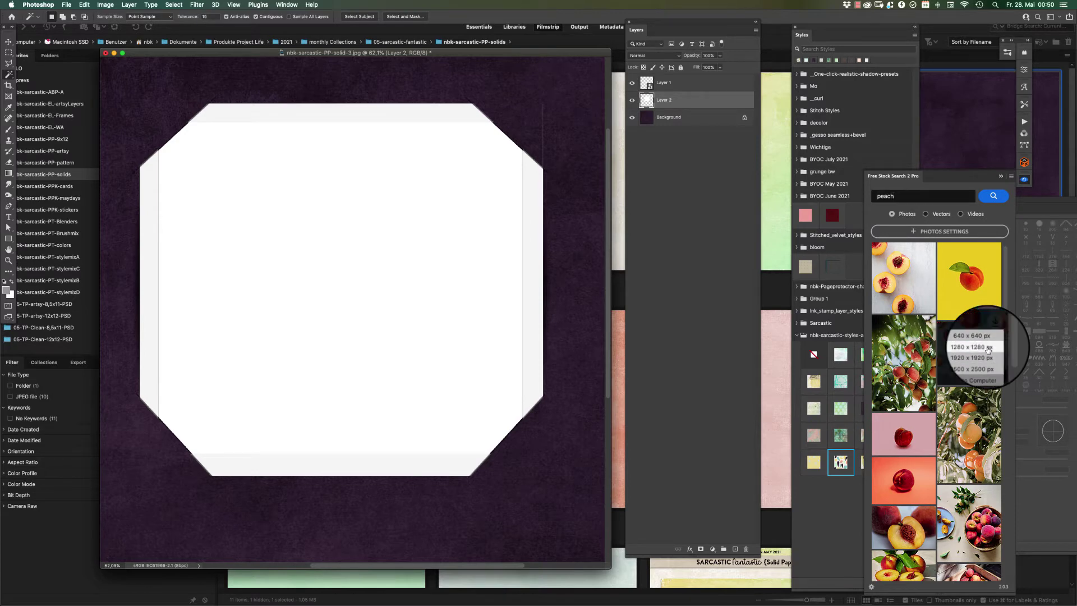
left_click(987, 348)
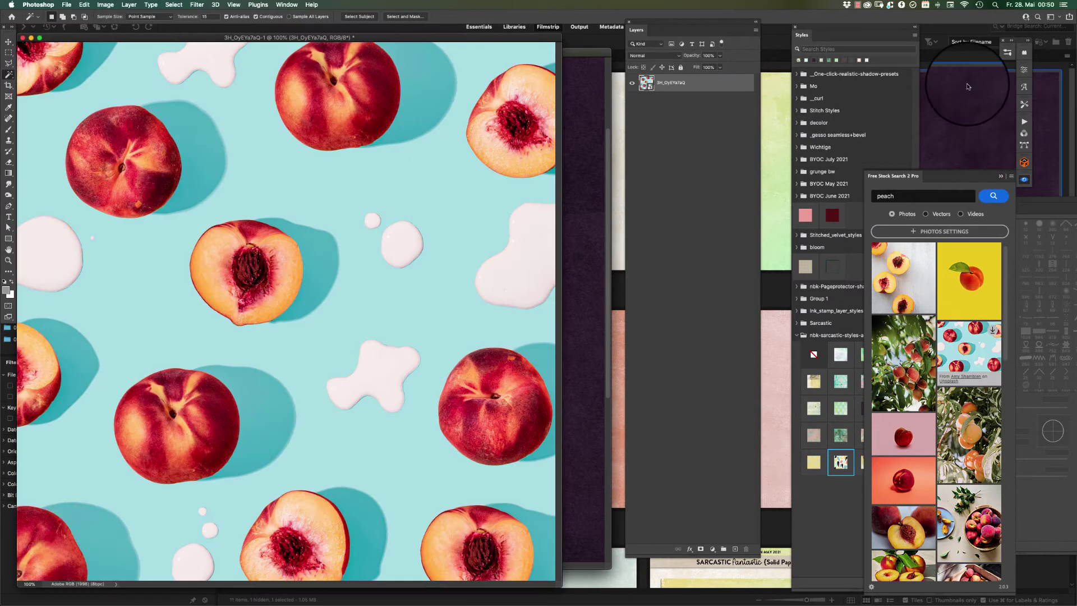
Step: Copy the entire peach photo, close its document without saving, and paste it between the frame and the white shape
key("super+a")
key("super+c")
key("super+w")
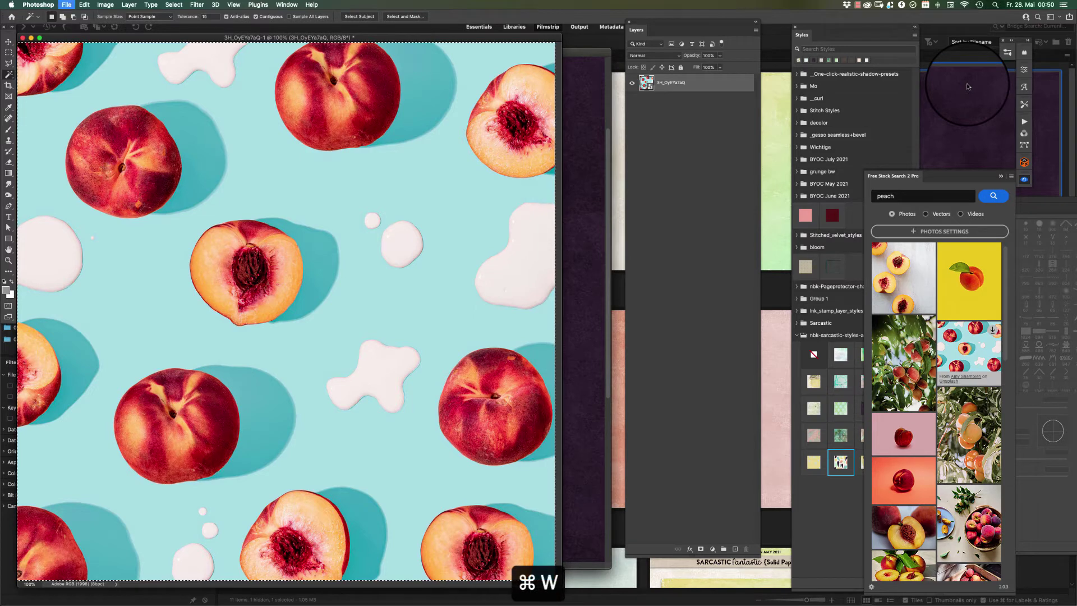
left_click(510, 194)
key("super+v")
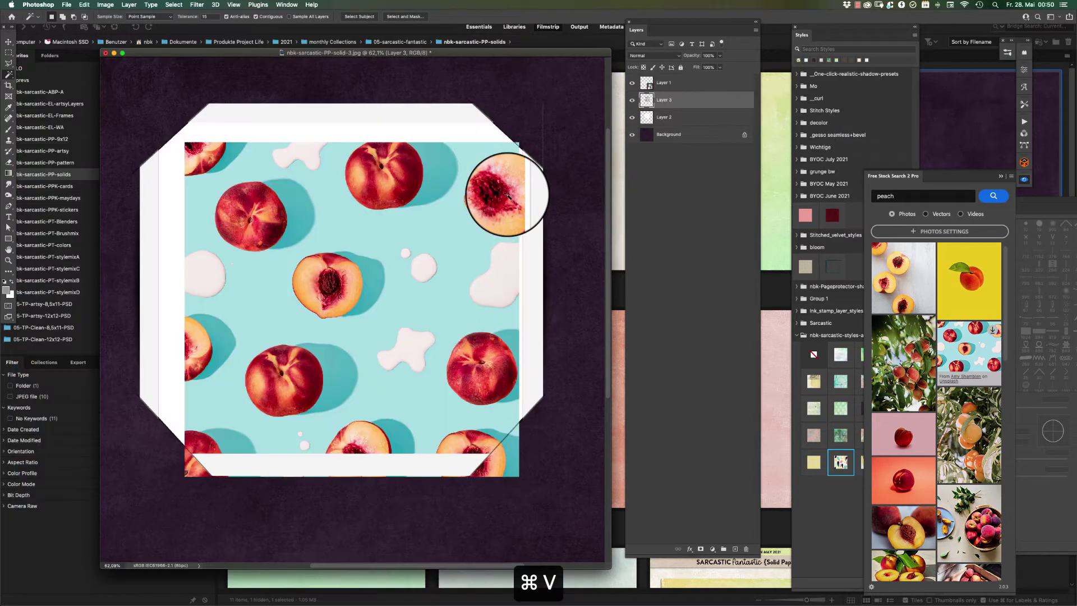
Step: Enlarge the peach photo to cover the frame's opening, reposition it, and clip it to the white shape layer
key("super+t")
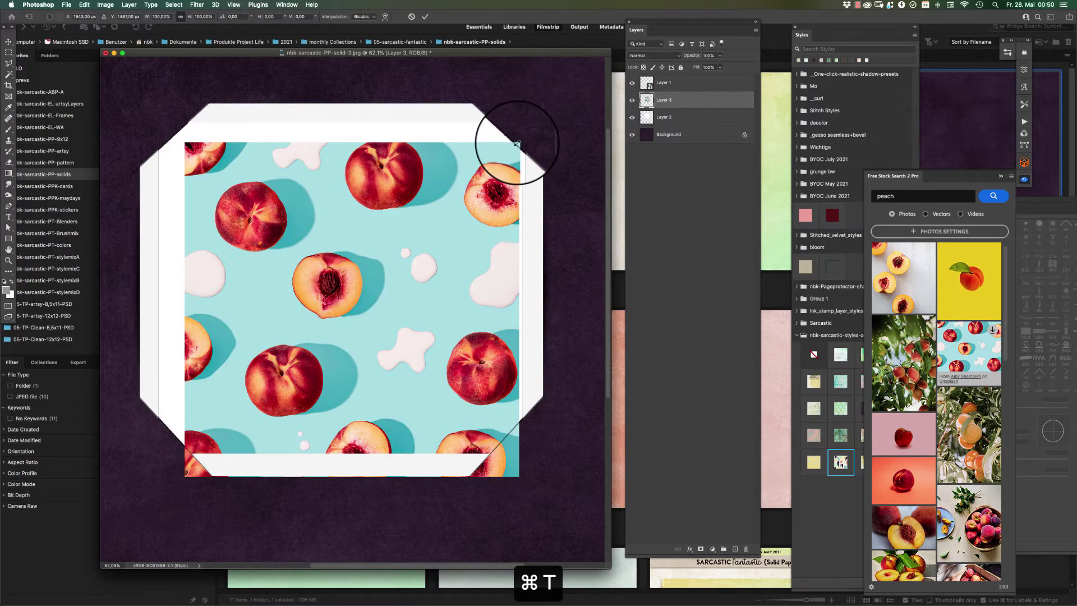
left_click_drag(518, 141, 571, 88)
left_click_drag(471, 216, 436, 209)
key("Return")
key("w")
key("alt+super+g")
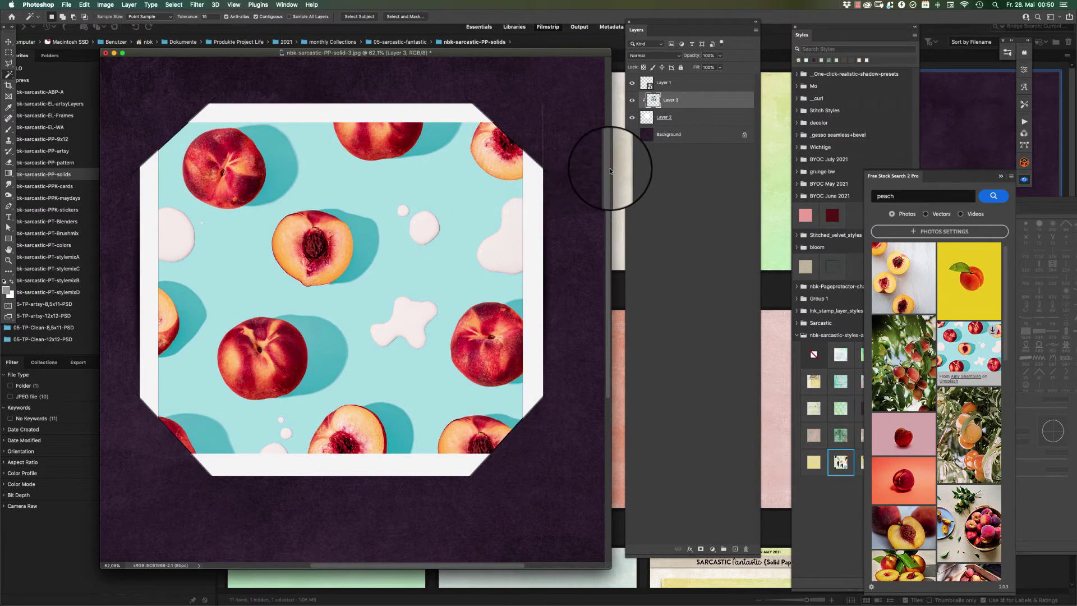
Step: Show the whole dark purple paper at 25% zoom and activate the Move tool
key("super+minus")
key("super+minus")
key("super+minus")
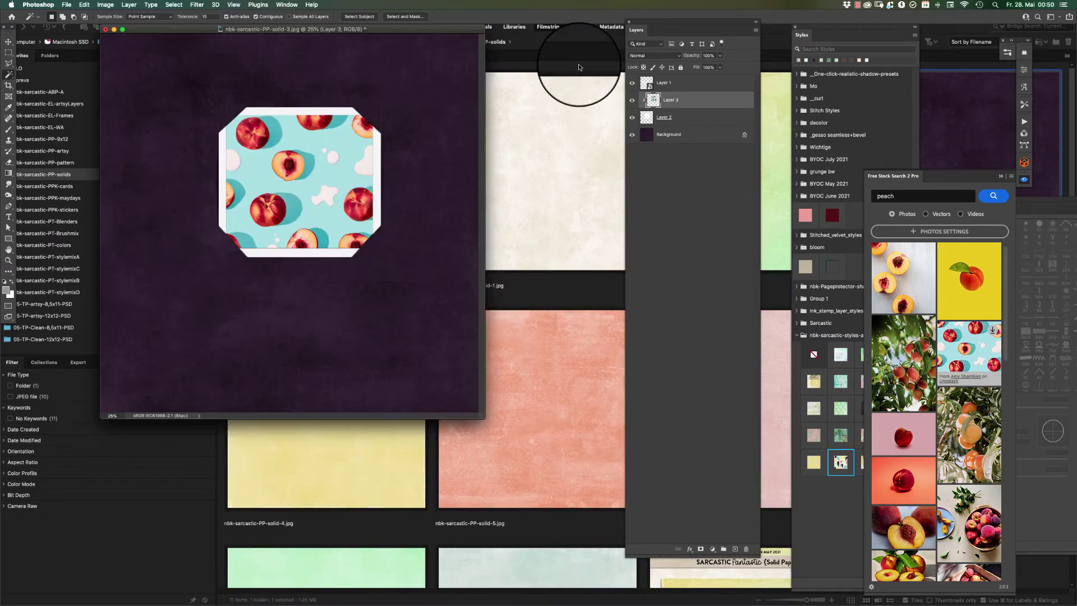
left_click(8, 43)
left_click_drag(150, 28, 241, 90)
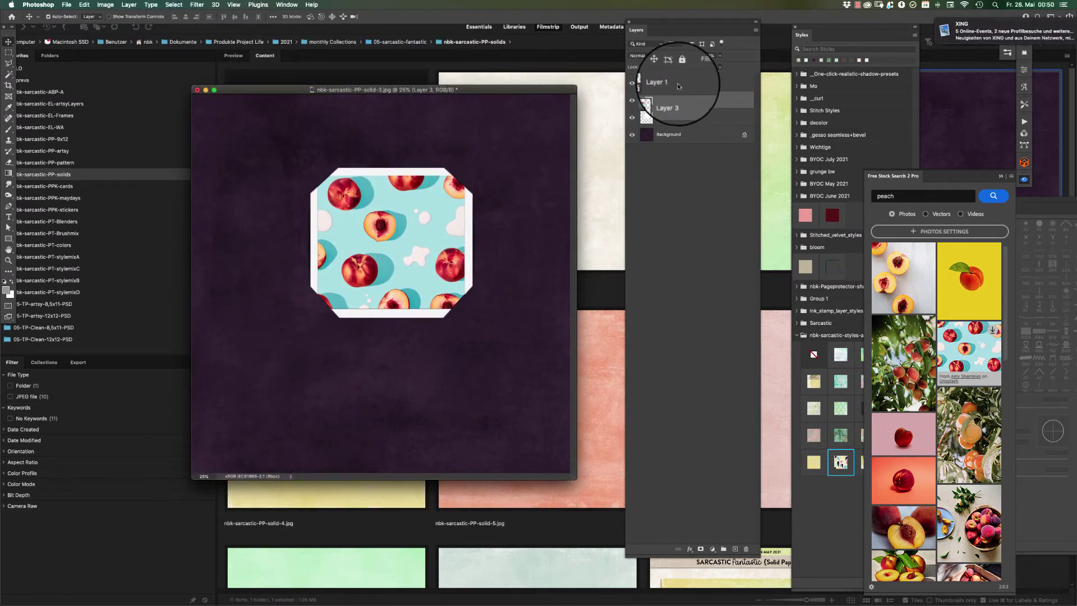
Step: Switch to Adobe Bridge and open nbk-sarcastic-frames-5.psd from the nbk-sarcastic-EL-Frames folder
left_click(363, 83)
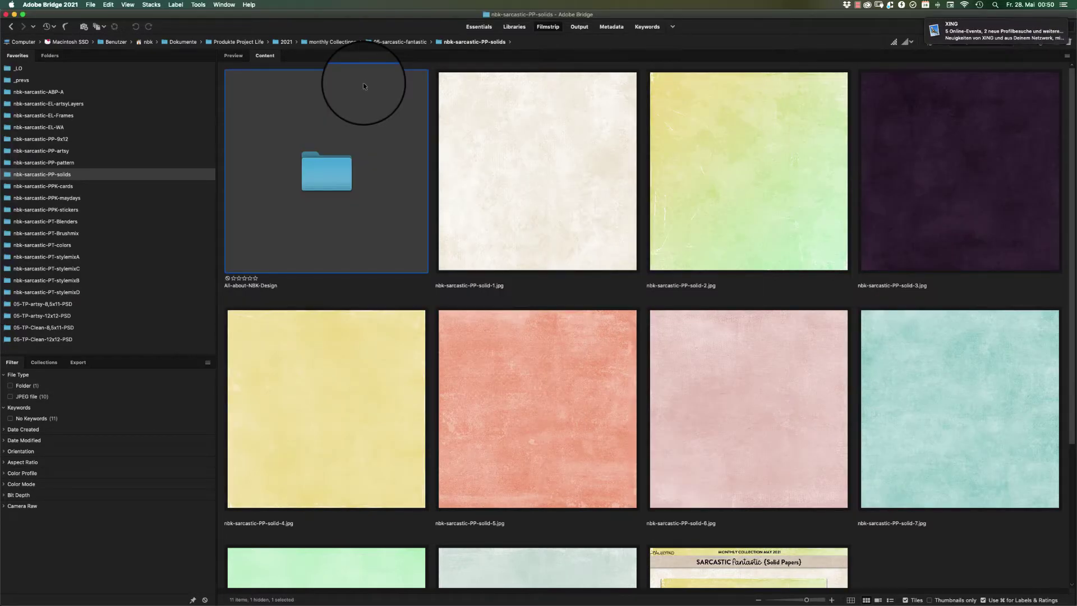
left_click(69, 116)
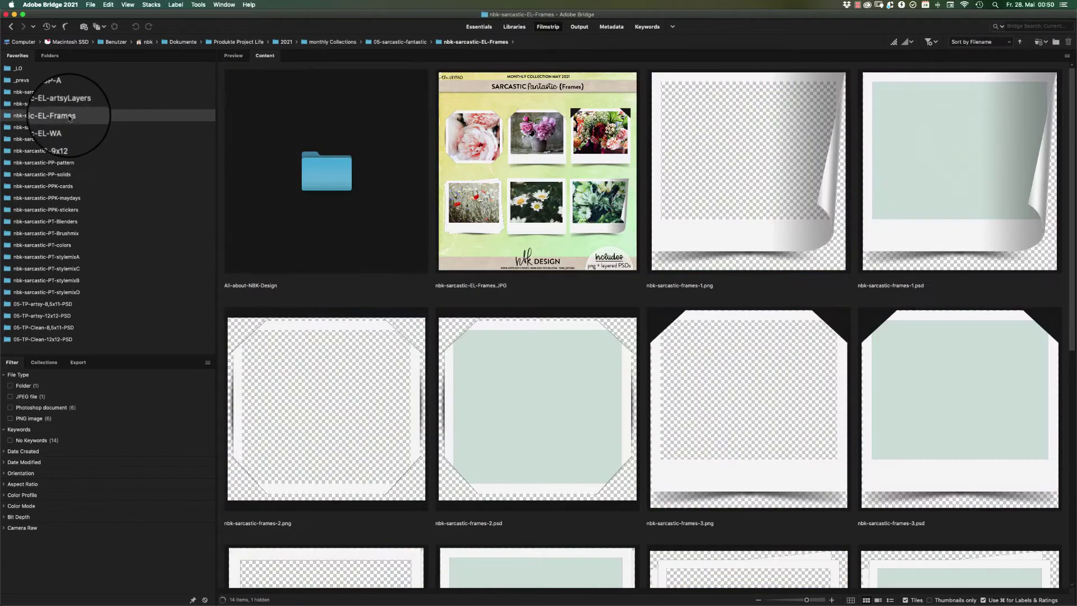
scroll(1046, 100, "down", 4)
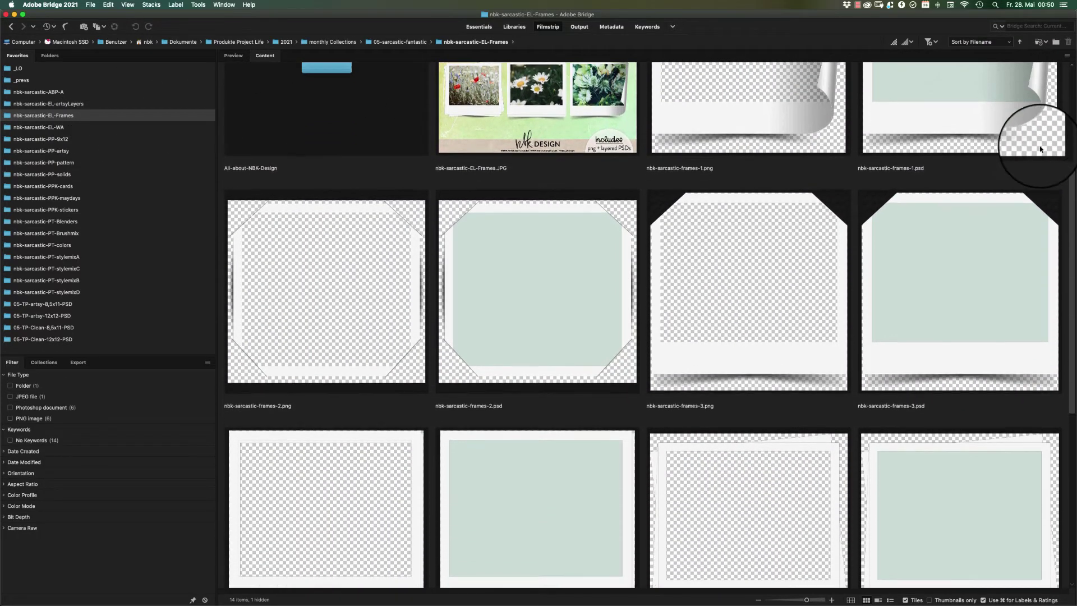
scroll(1040, 150, "down", 3)
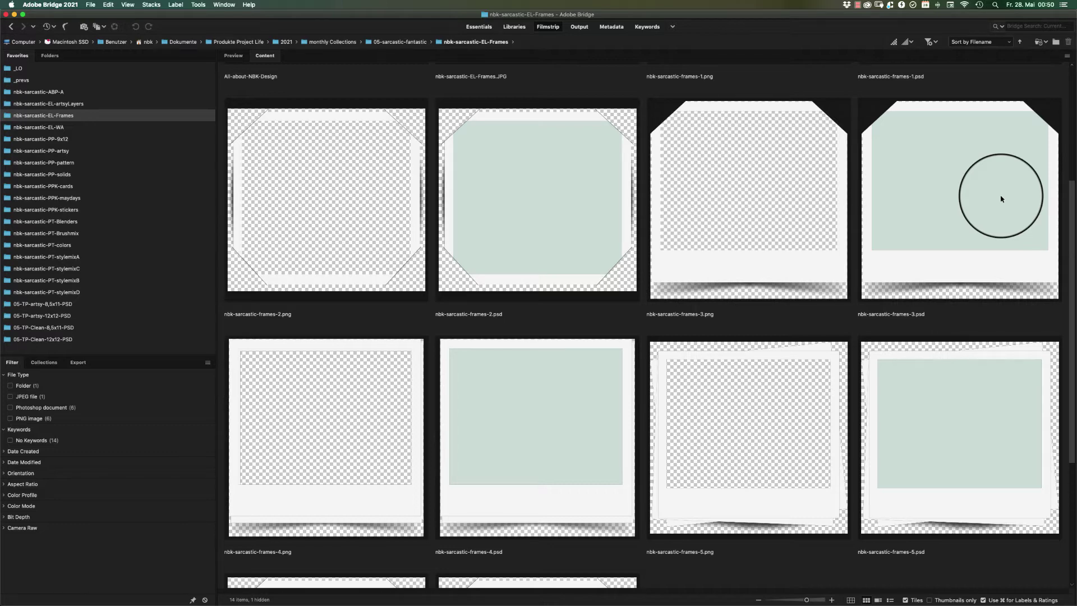
scroll(1048, 377, "down", 5)
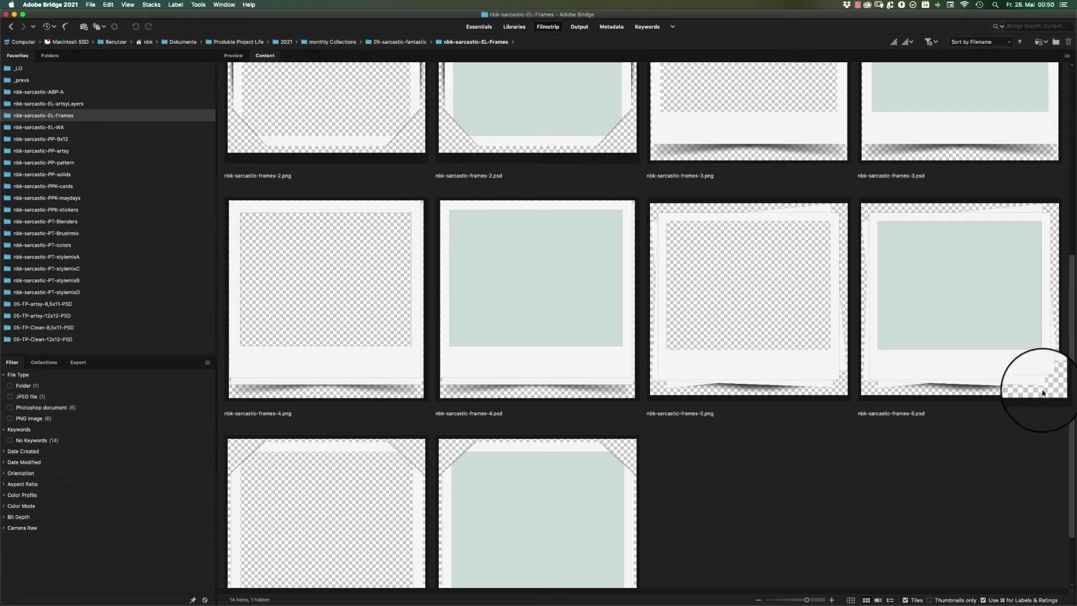
left_click_drag(1073, 293, 1027, 363)
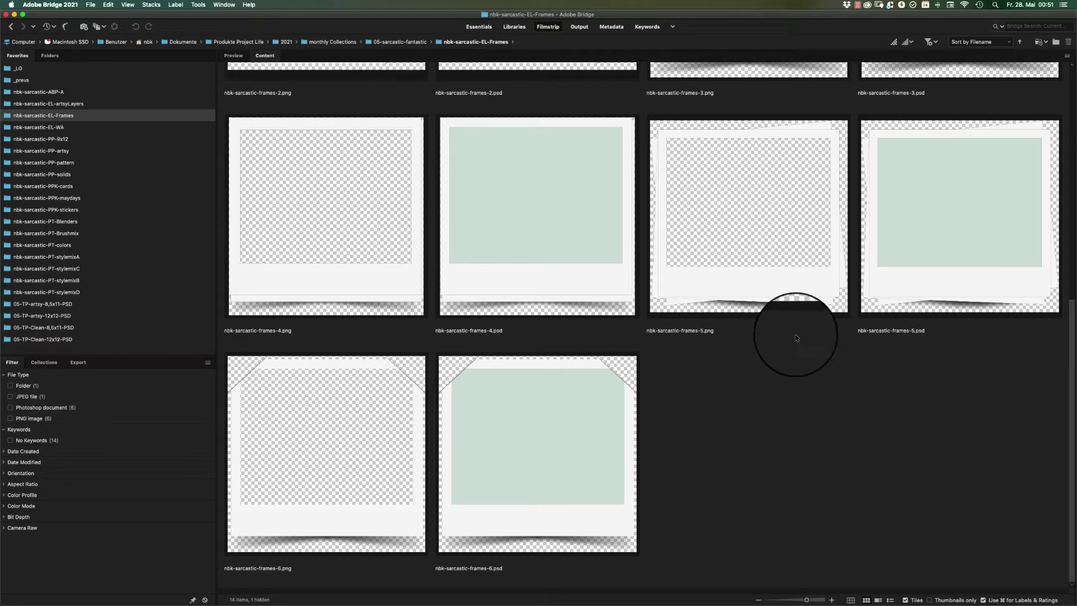
double_click(941, 288)
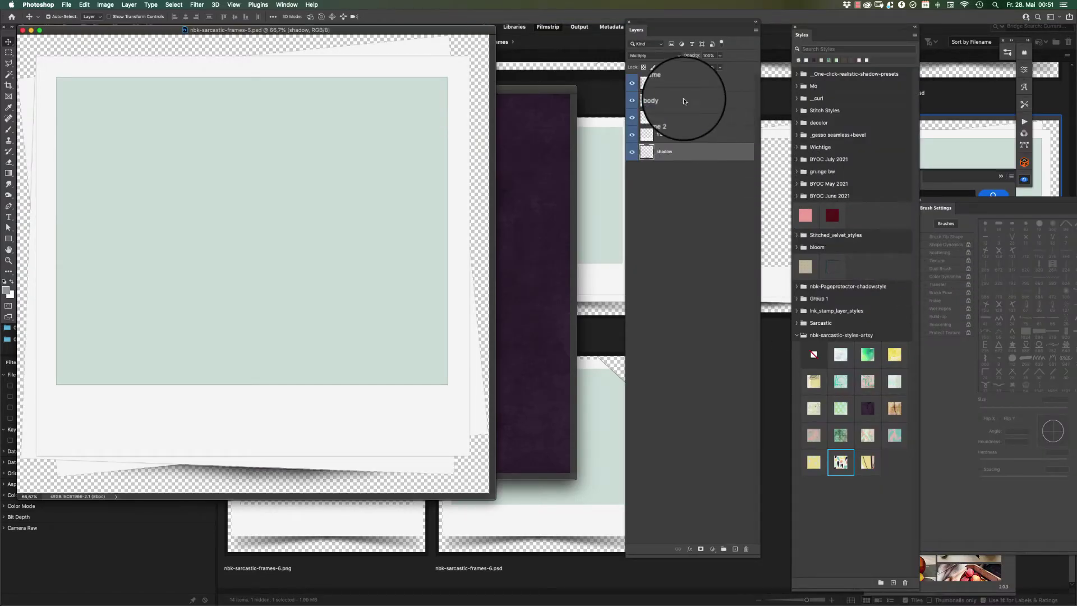
Step: Try several nbk-sarcastic-styles-artsy styles on the frame's body layer, ending with the dark purple one, and close the frame document
left_click(683, 101)
left_click_drag(427, 31, 487, 61)
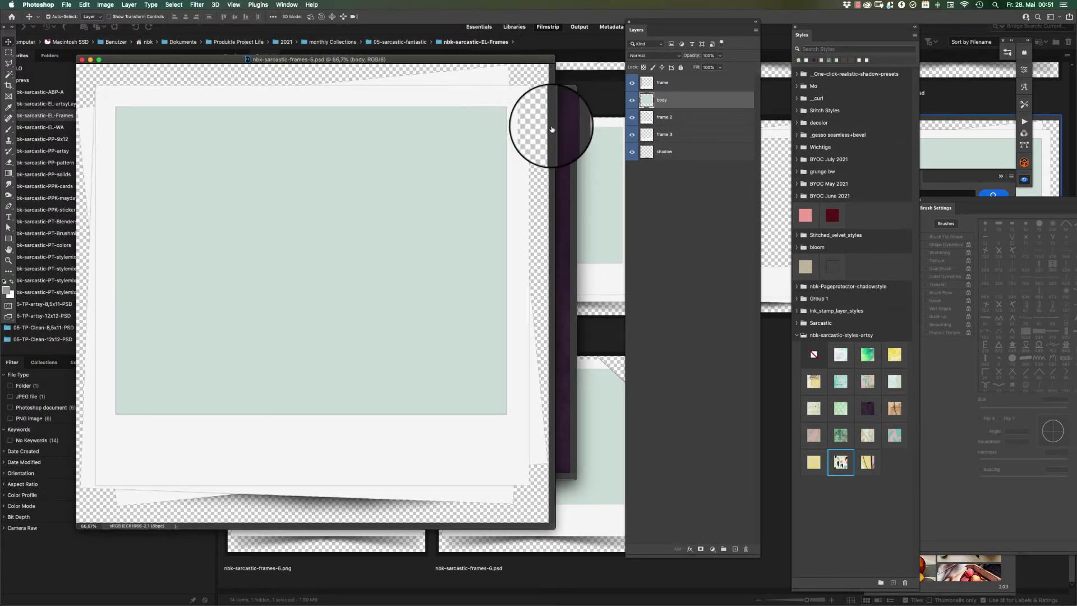
left_click(840, 434)
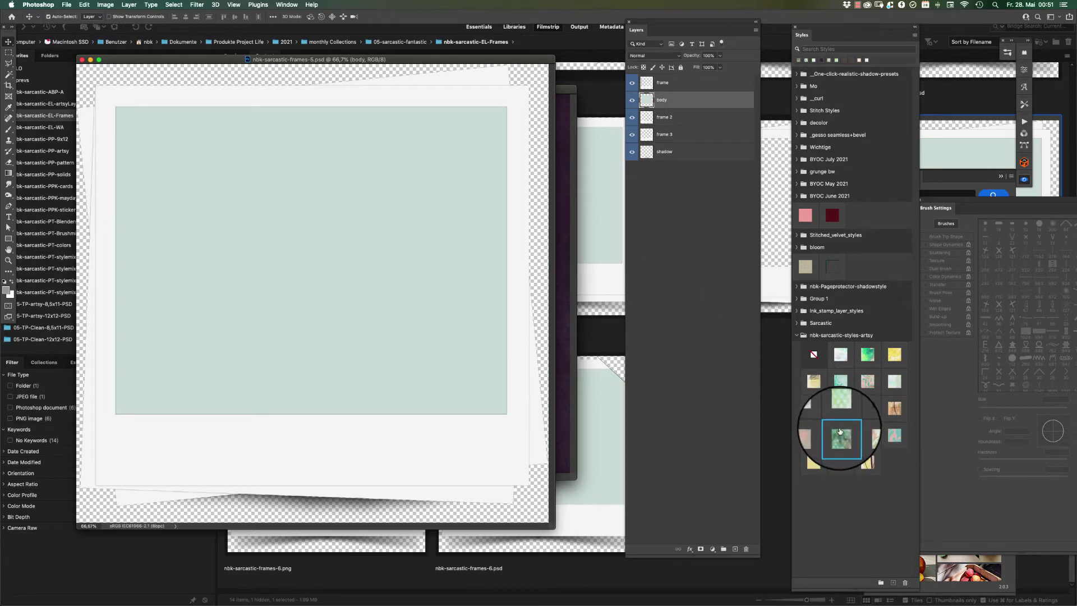
left_click(840, 435)
left_click(840, 409)
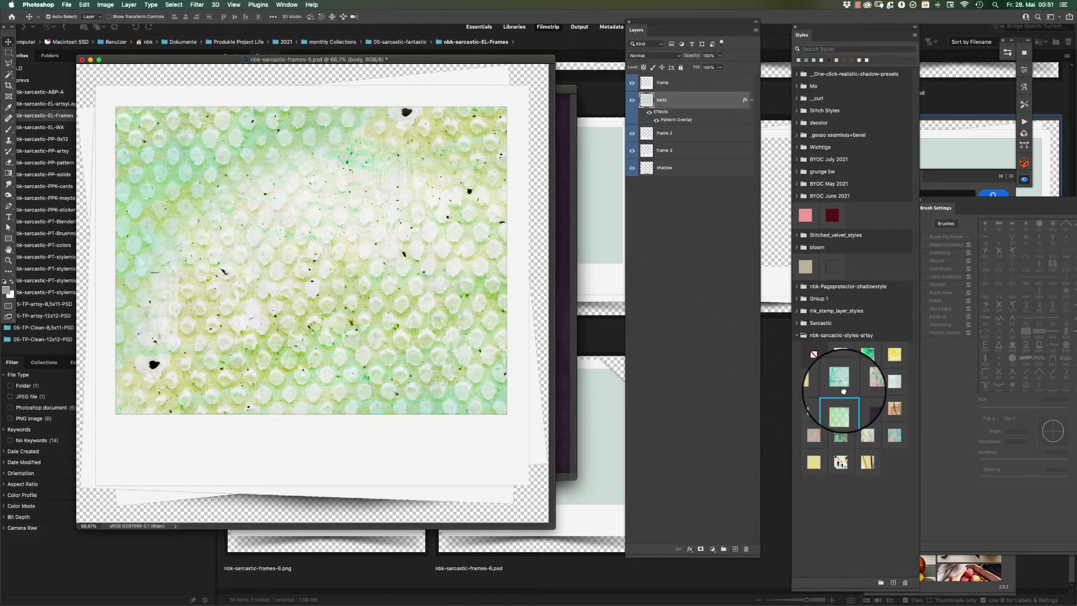
left_click(842, 385)
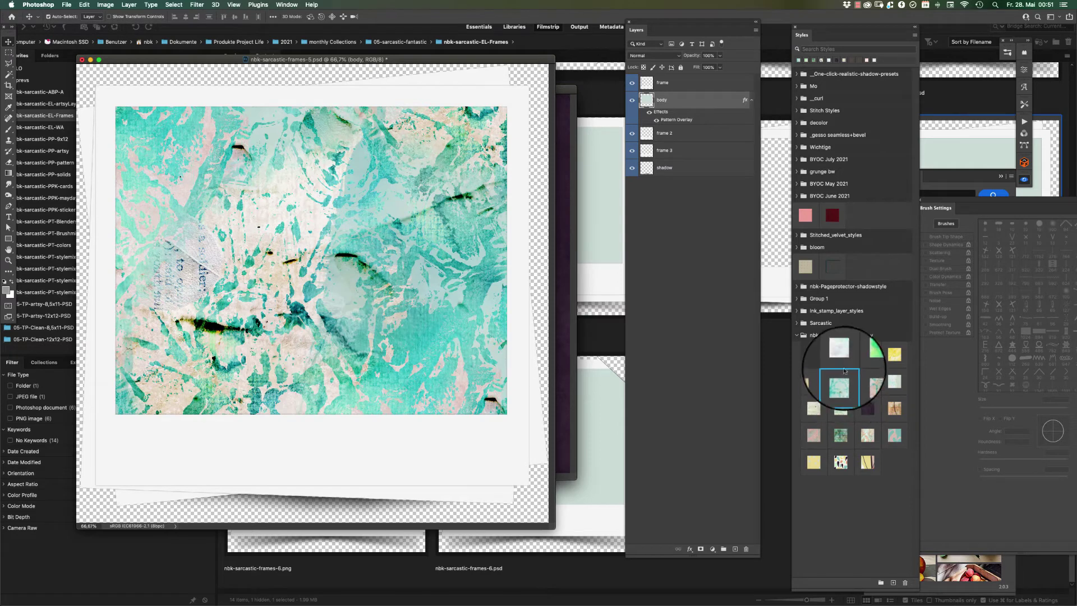
left_click(840, 354)
left_click(867, 353)
left_click(893, 352)
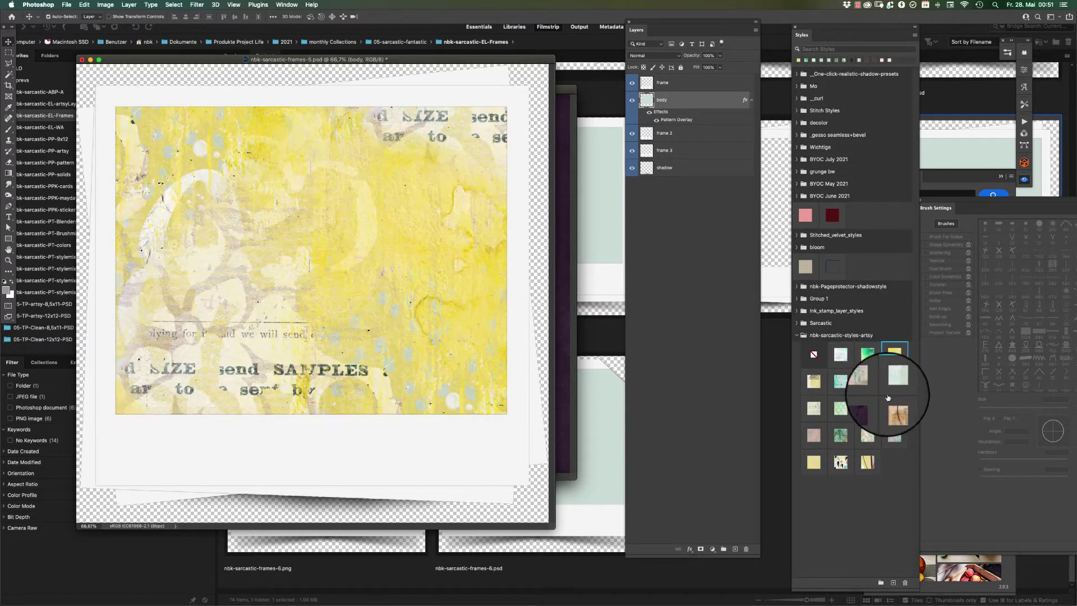
left_click(886, 406)
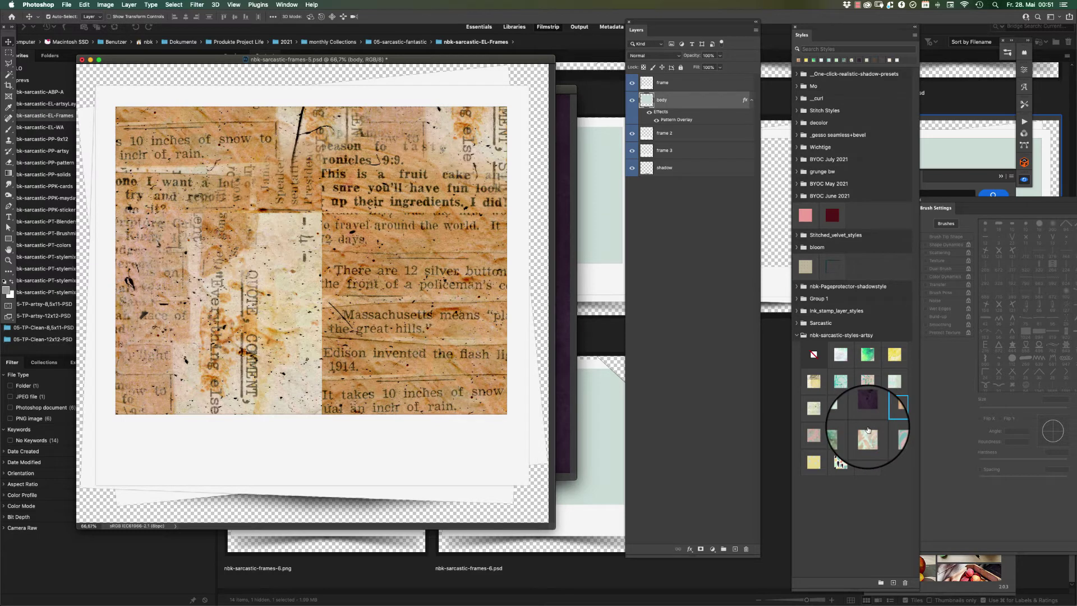
left_click(867, 430)
left_click(868, 410)
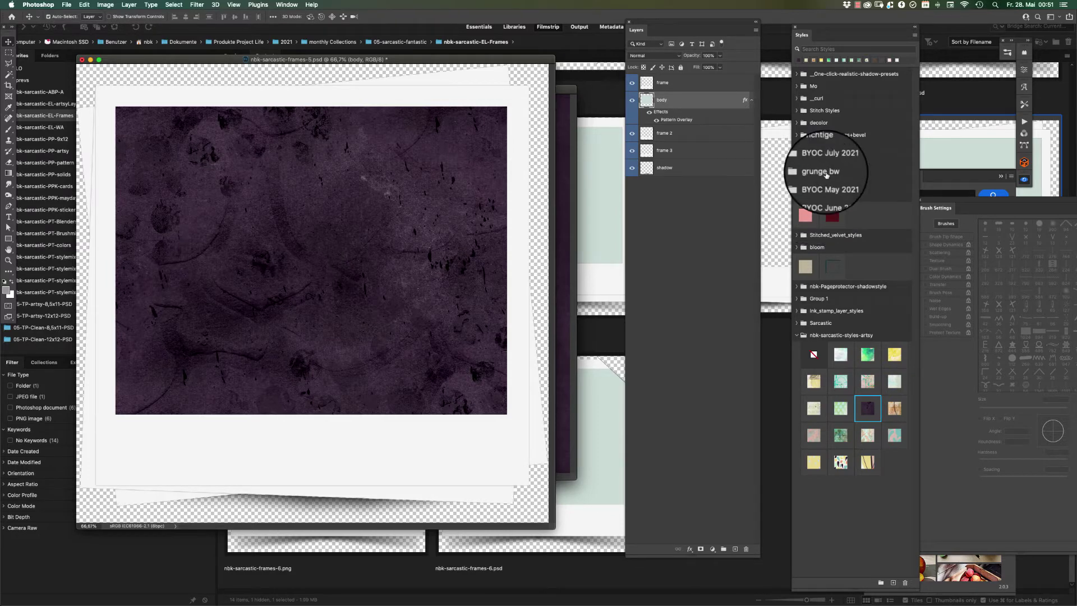
left_click(506, 193)
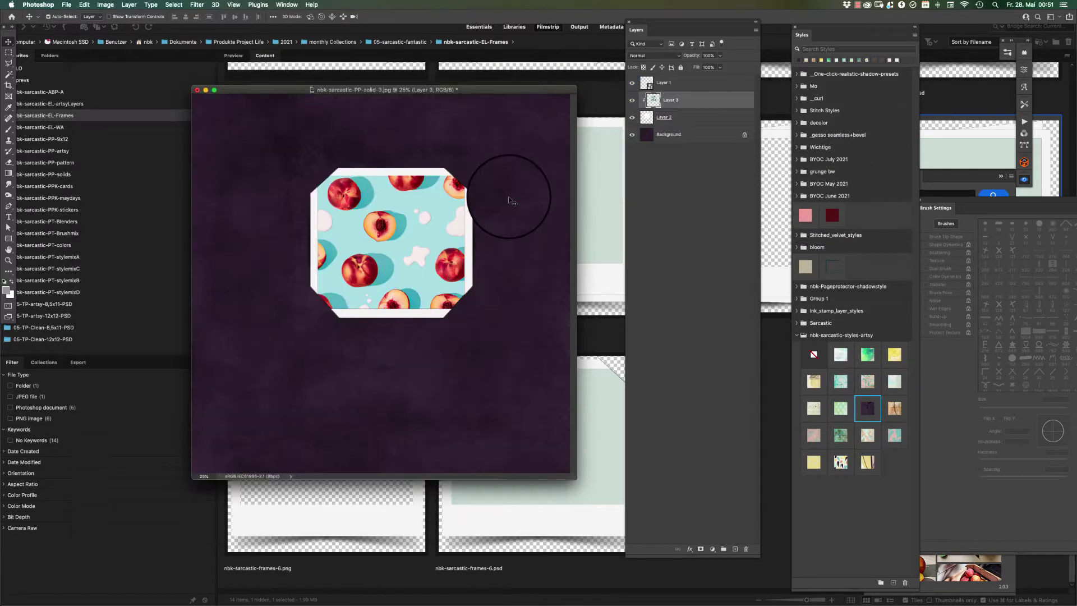
Step: Delete the frame, peach photo and white shape layers from the dark purple paper, keeping only the background
left_click(685, 83)
left_click(689, 113, "shift")
key("Delete")
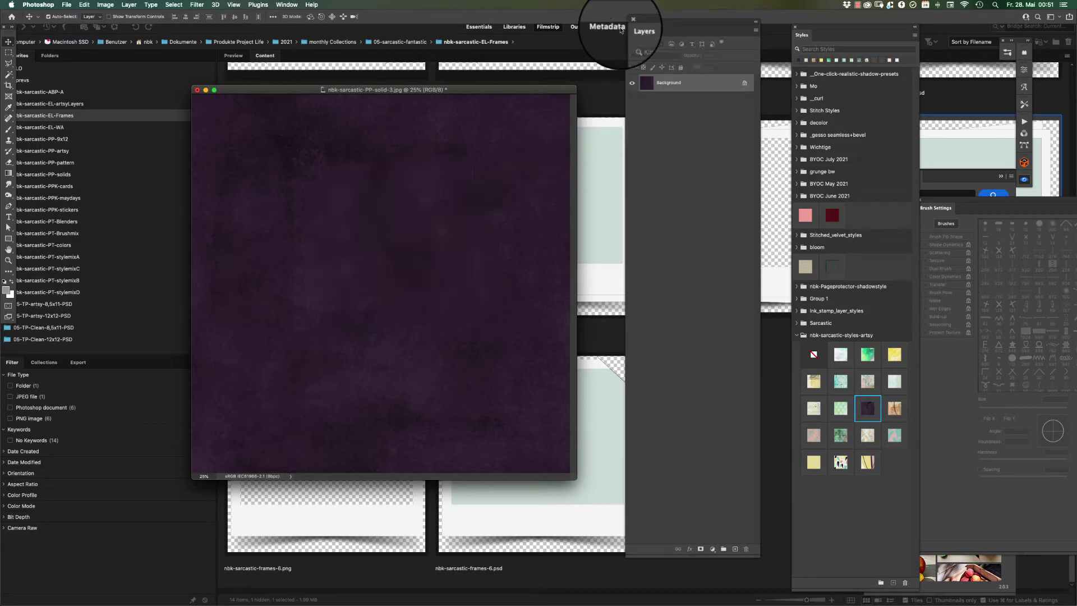
Step: Switch to Finder, open nbk-sarcastic-EL-Frames inside 05-sarcastic-fantastic, and set its window beside the paper with the files shown as icons
mouse_move(20, 586)
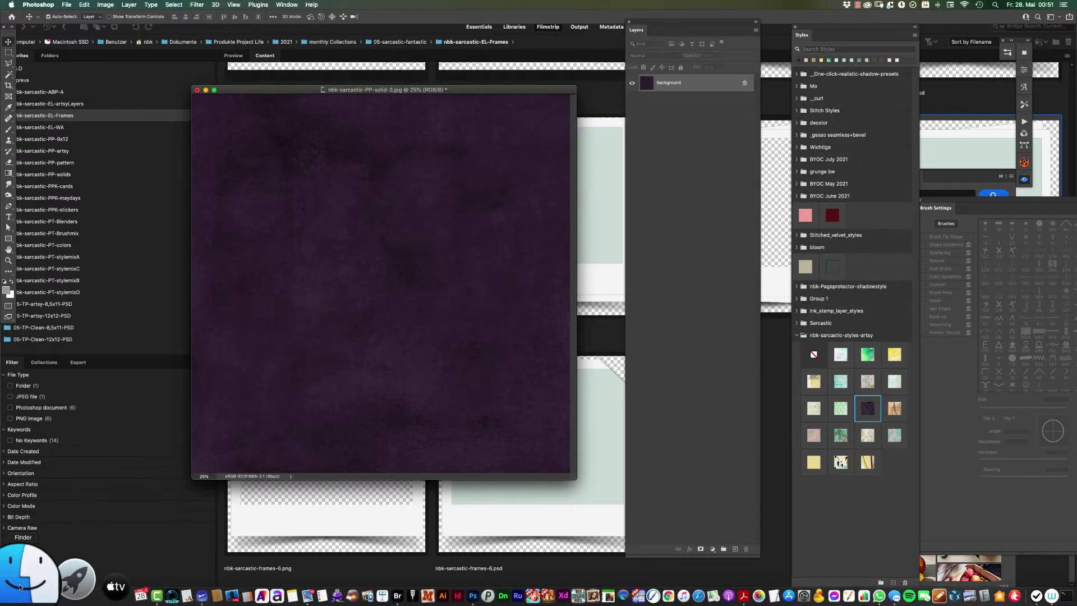
left_click(20, 586)
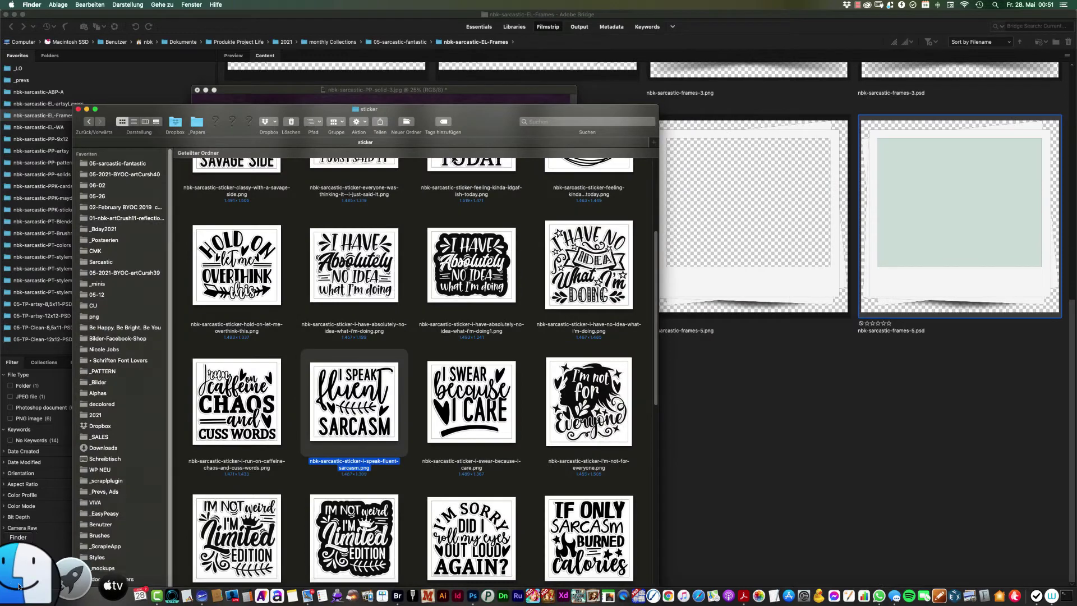
left_click(132, 163)
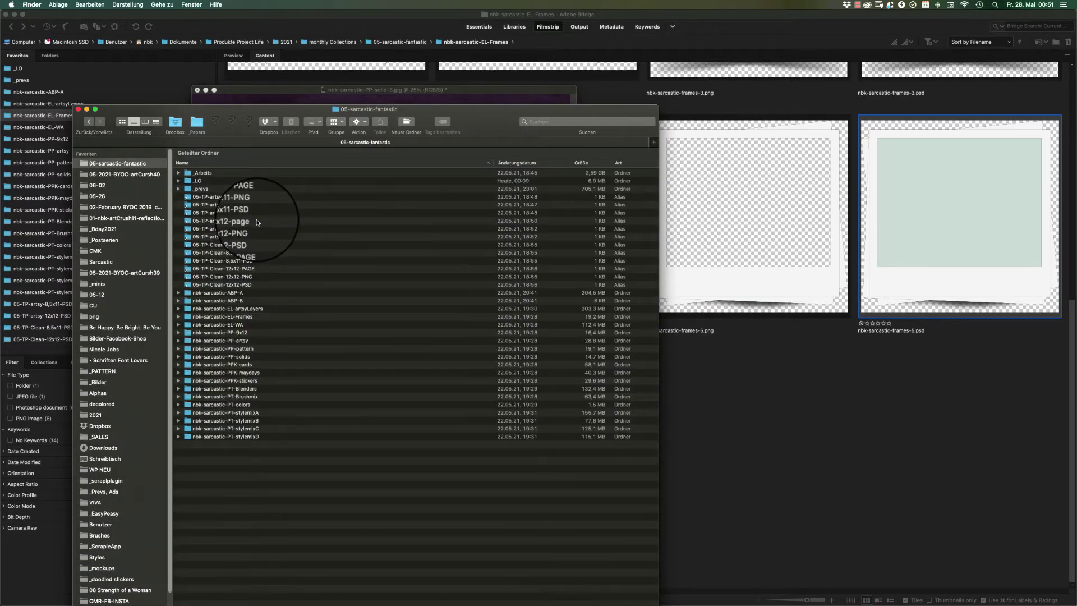
double_click(250, 317)
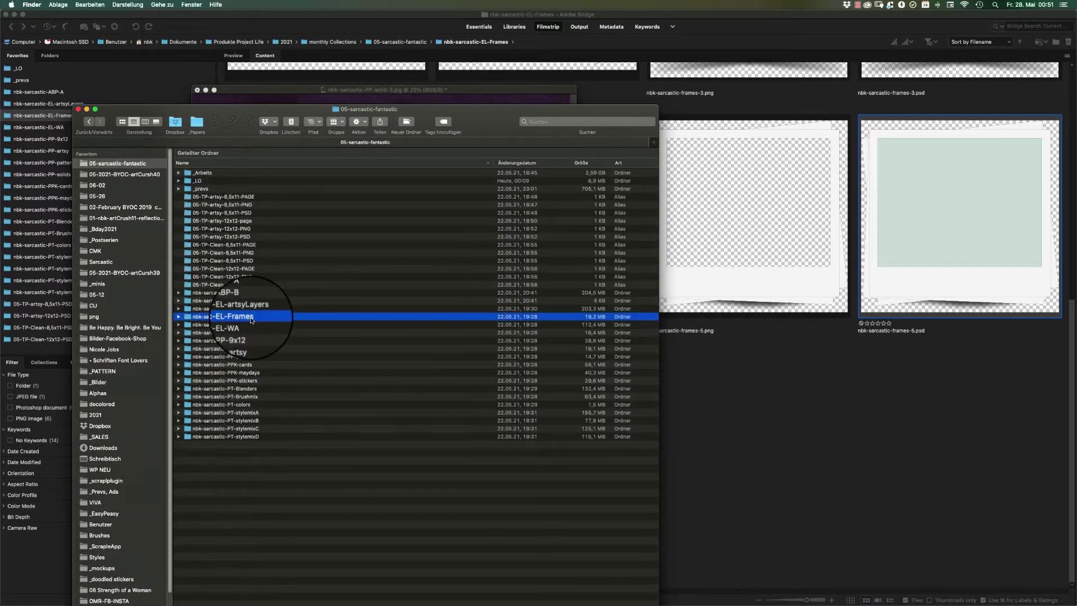
left_click_drag(257, 118, 678, 55)
left_click(543, 59)
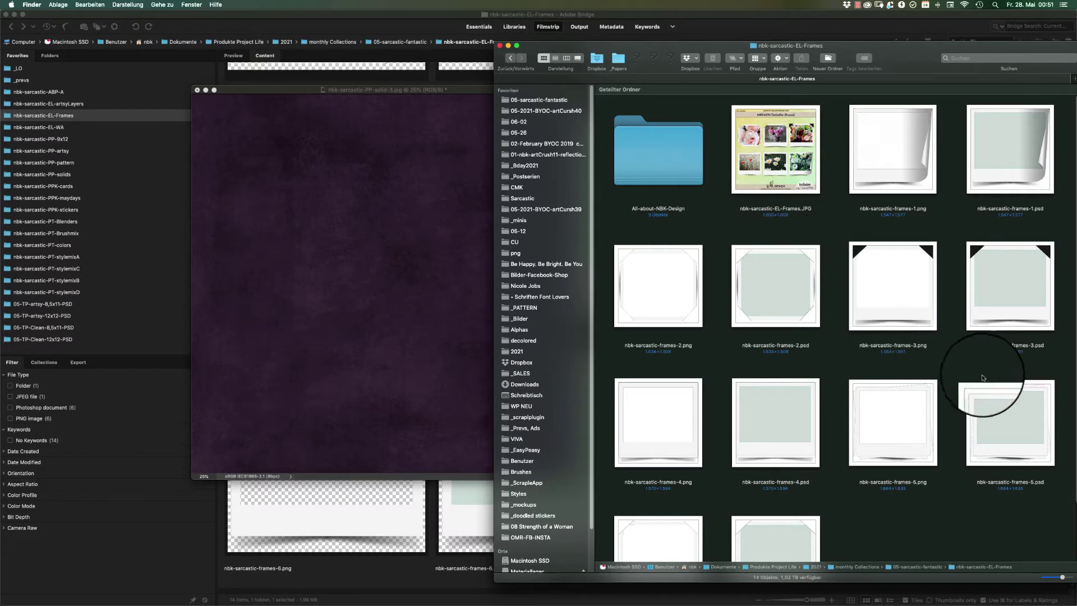
Step: Place nbk-sarcastic-frames-5.psd on the dark purple paper as a smart object and move it slightly upward, centred horizontally
left_click_drag(998, 403, 306, 167)
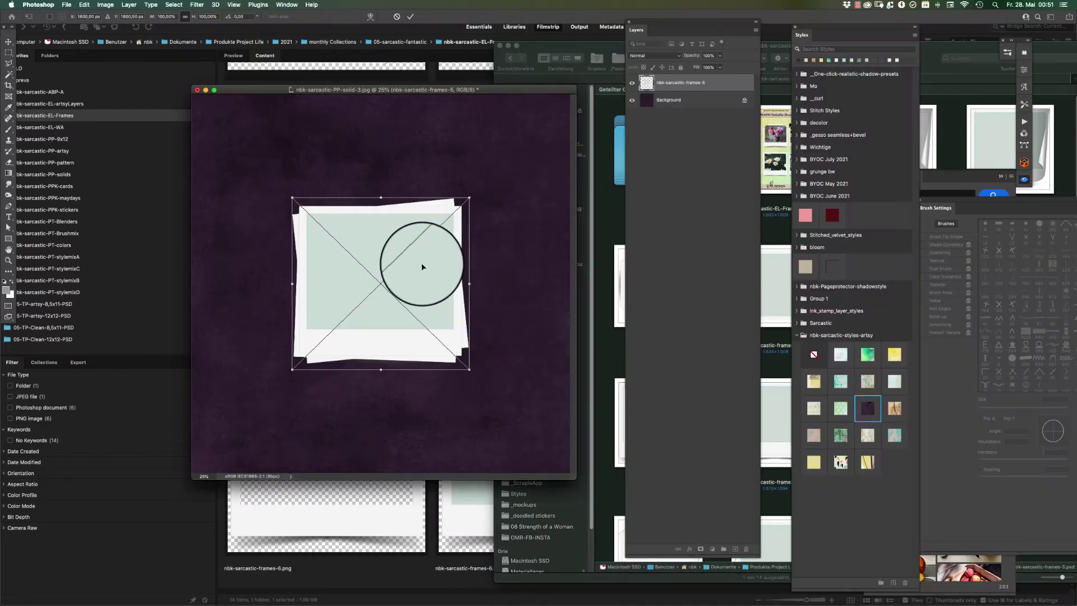
key("Return")
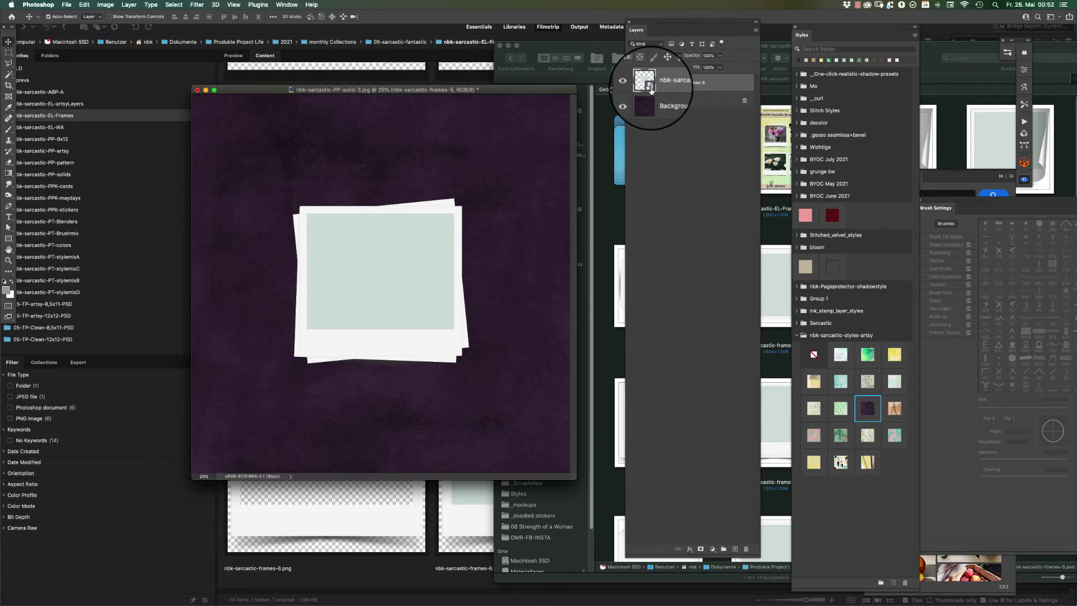
mouse_move(433, 300)
left_mouse_down()
mouse_move(440, 269)
mouse_move(441, 290)
left_mouse_up()
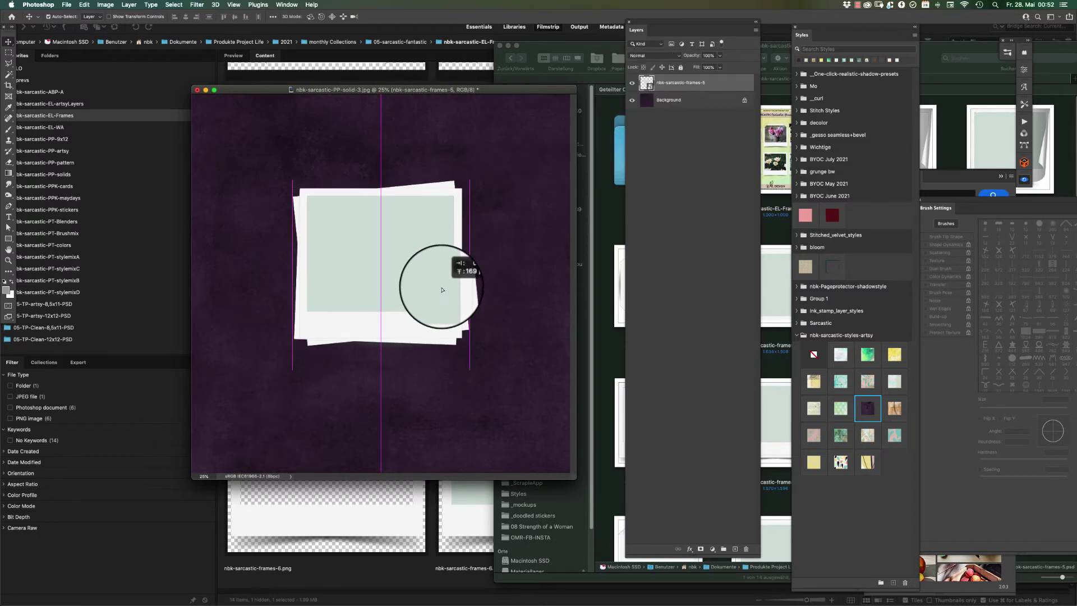
Step: Open the placed frame's smart object contents and apply the pink style with turquoise leaves to its body layer
double_click(650, 87)
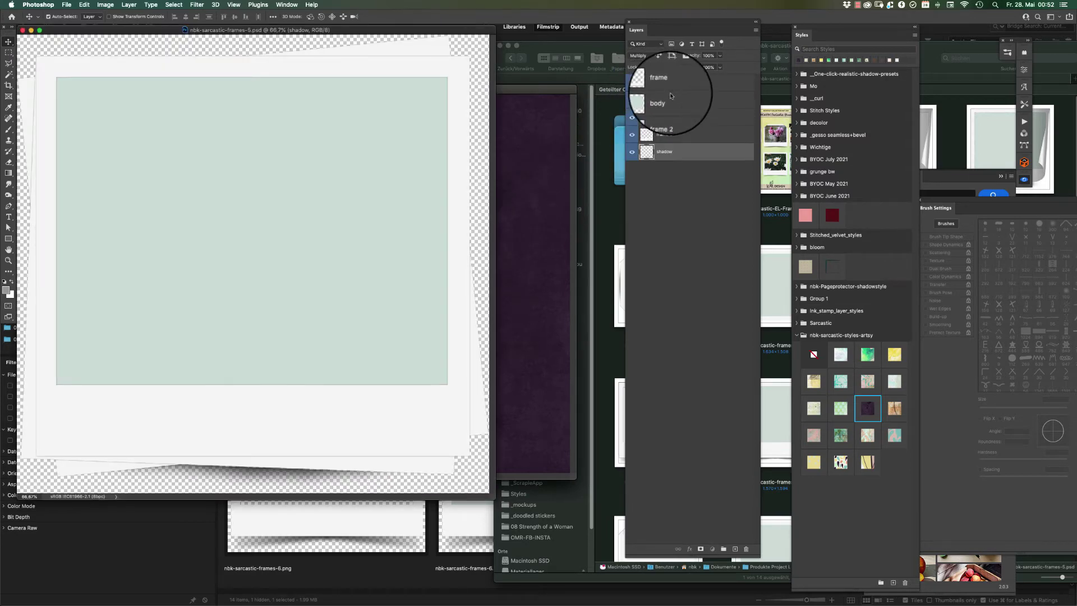
left_click(673, 98)
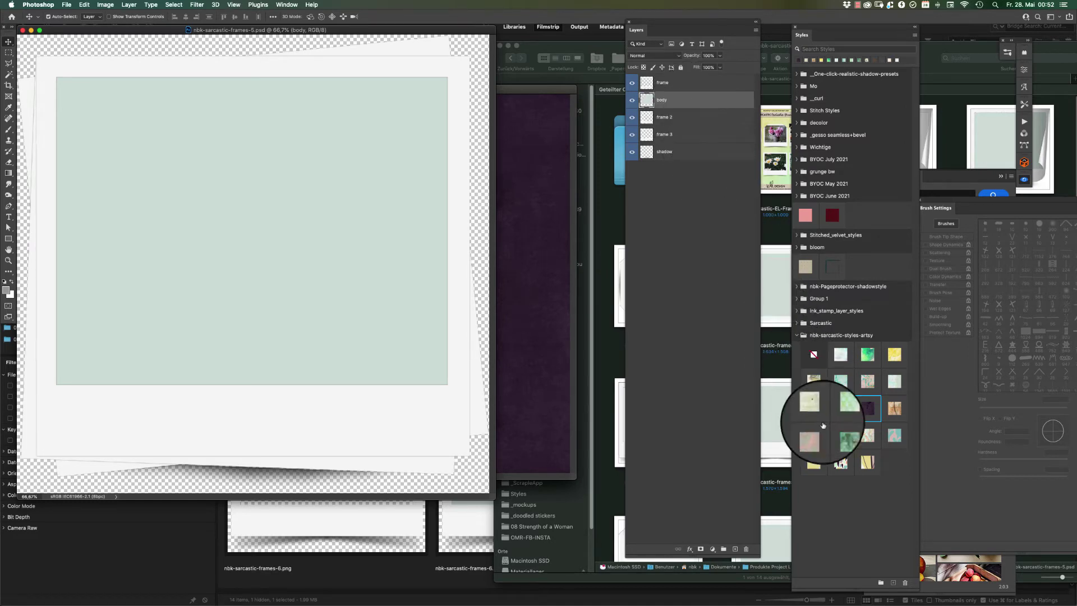
left_click(840, 462)
left_click(835, 435)
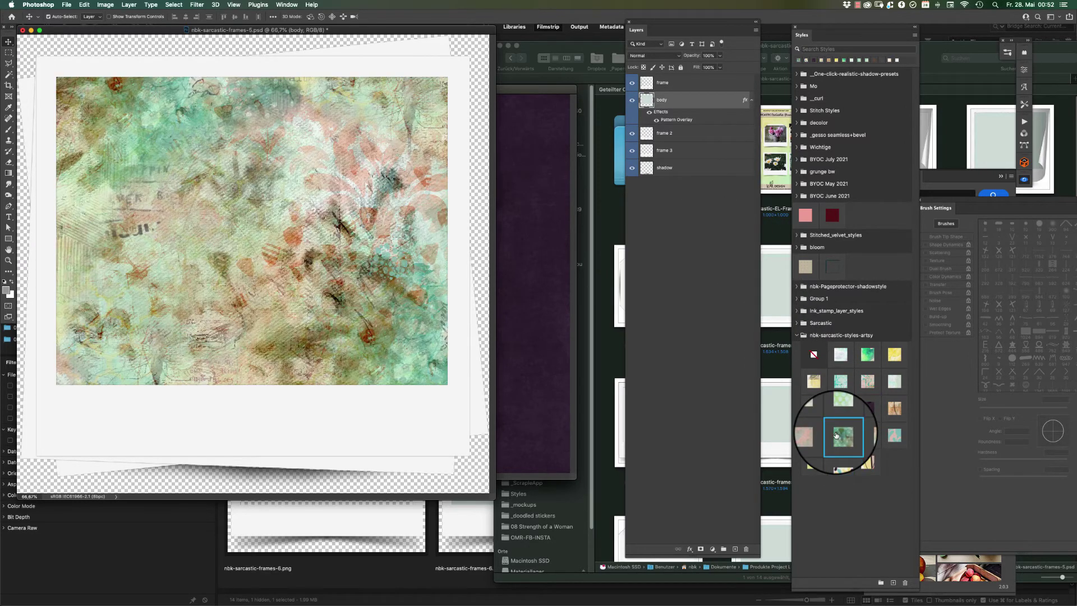
left_click(809, 433)
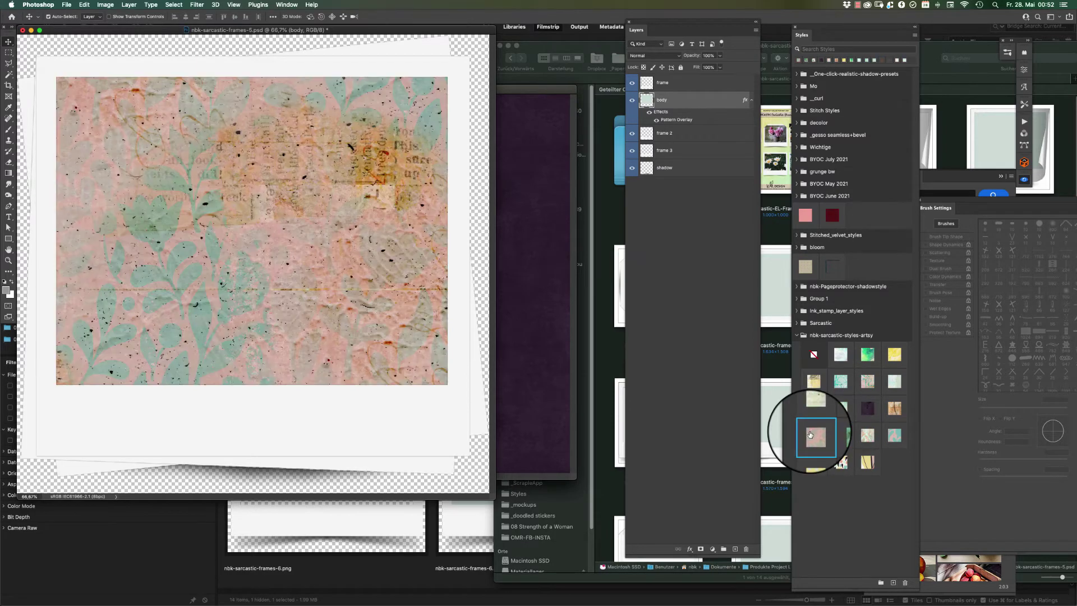
Step: Switch to Adobe Bridge and open nbk-sarcastic-sticker-adulting-would-not-recommend.png from the sticker folder of nbk-sarcastic-EL-WA
left_click(616, 505)
left_click(404, 552)
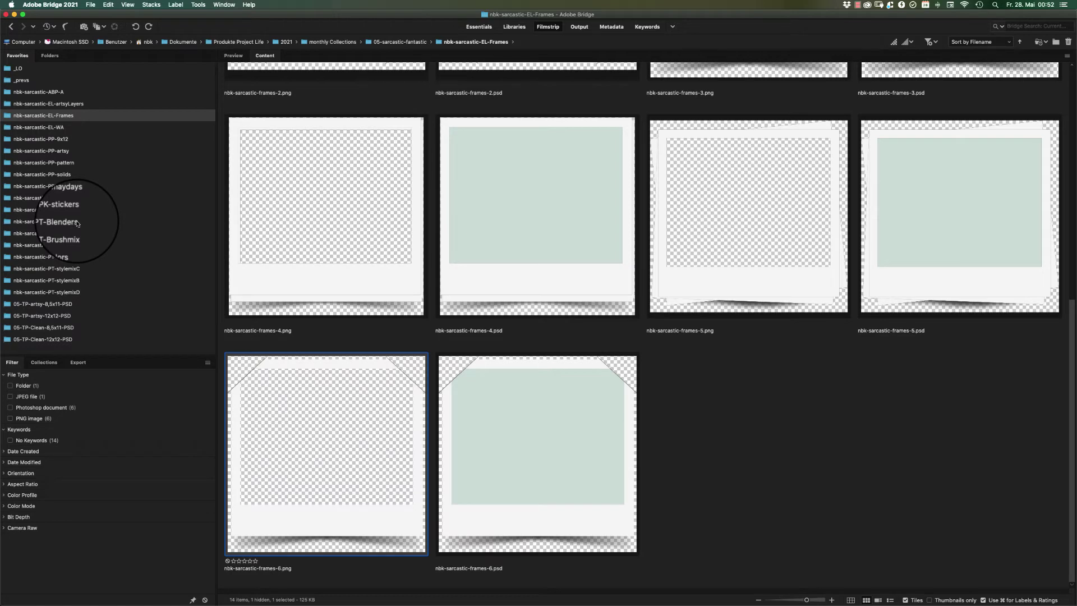
left_click(72, 129)
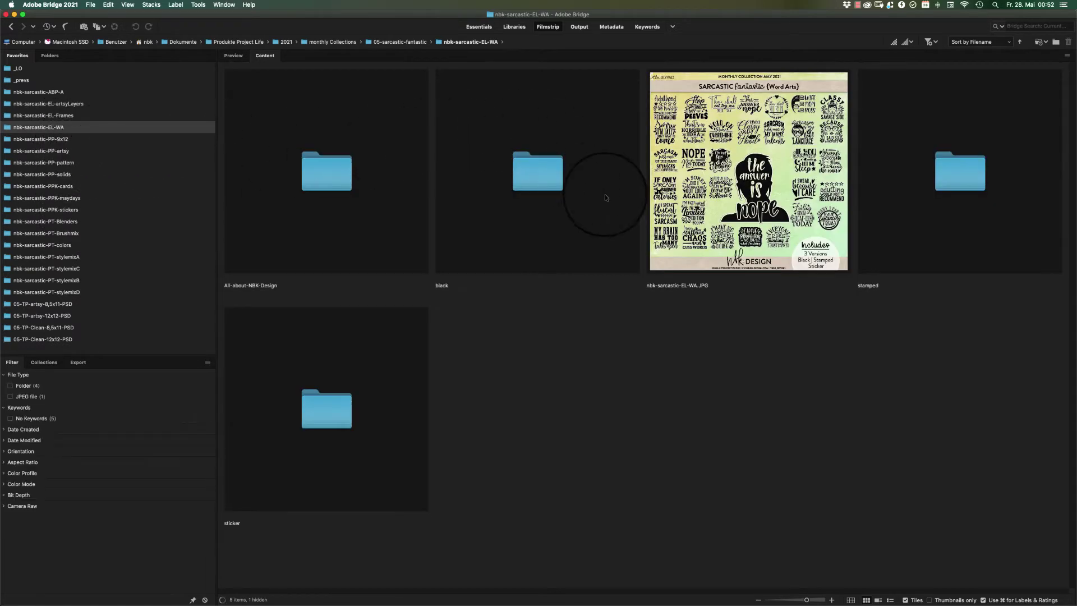
double_click(304, 421)
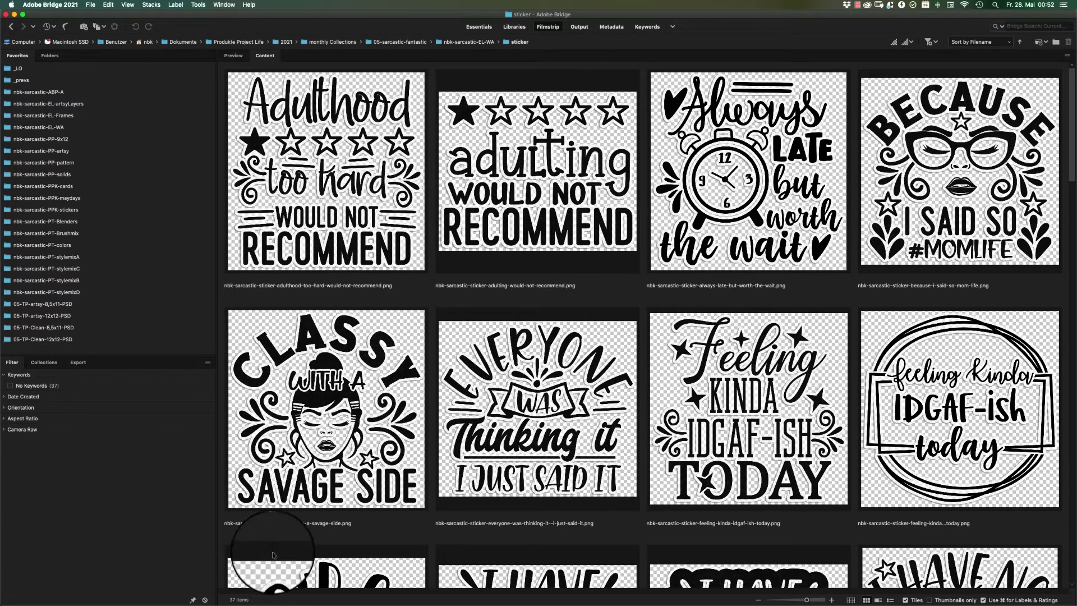
double_click(536, 180)
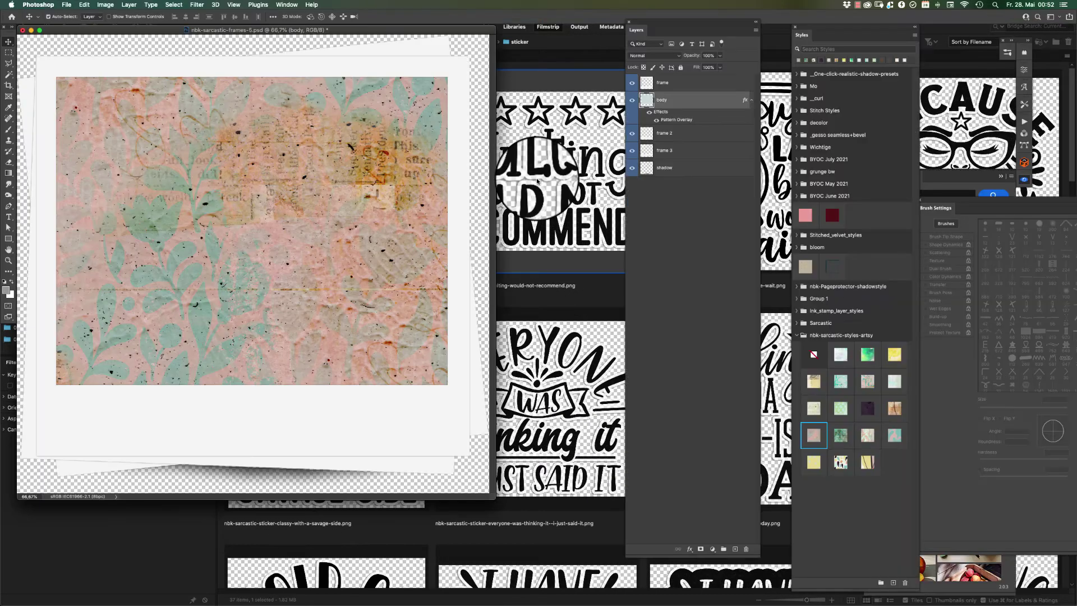
Step: Copy the entire adulting sticker, close its document, and paste it between the frame and body layers of the frame document
key("super+a")
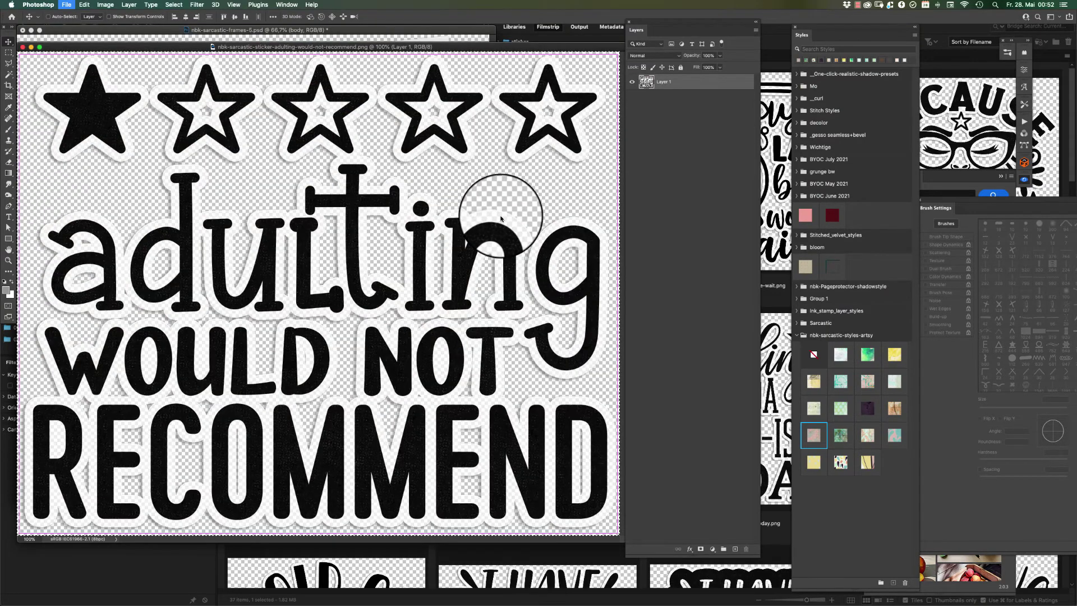
key("super+w")
key("super+v")
right_click(708, 101)
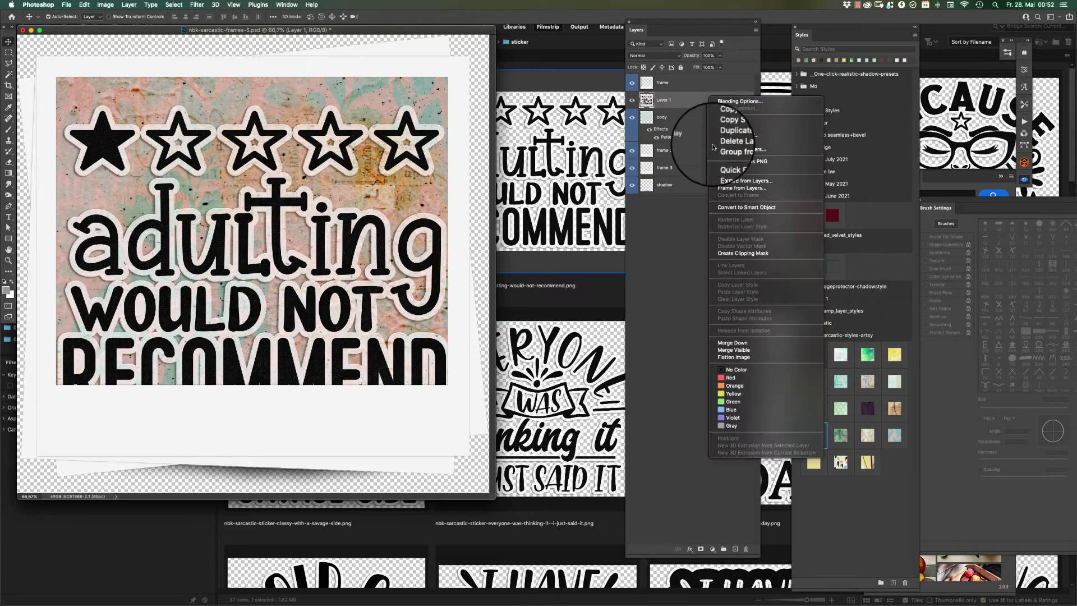
left_click(718, 241)
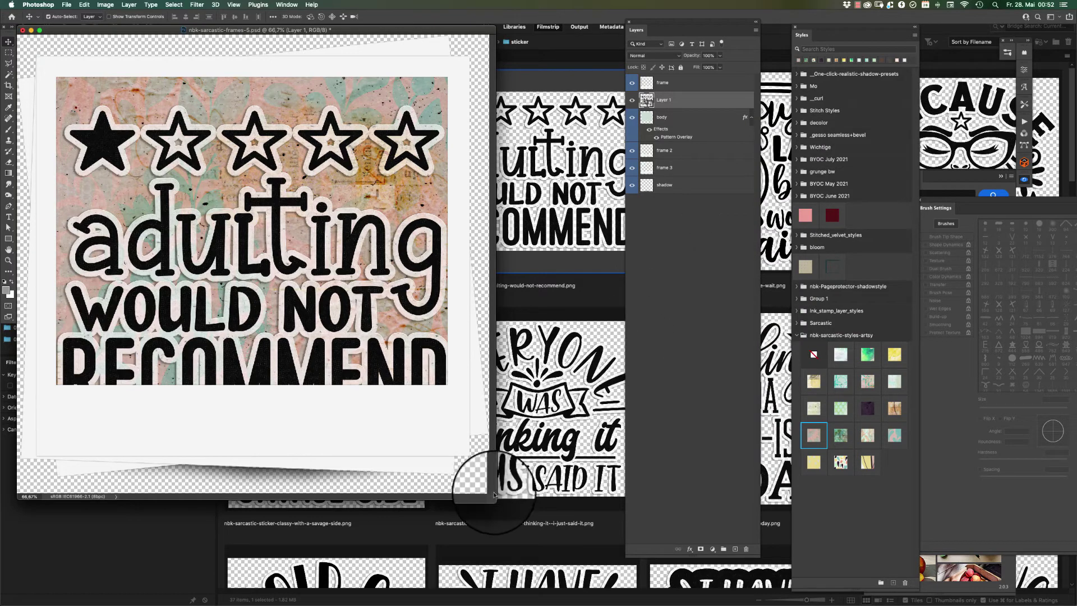
Step: Scale the adulting word art down and centre it within the pink patterned area of the frame
left_click_drag(492, 496, 624, 595)
key("super+t")
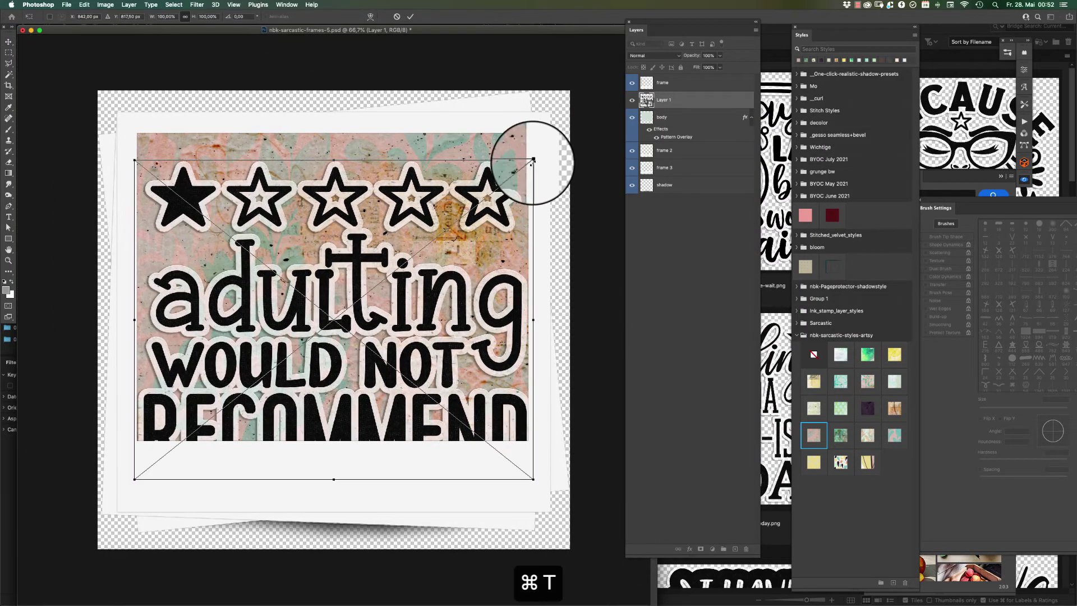
left_click_drag(533, 160, 507, 181)
left_click_drag(458, 282, 453, 249)
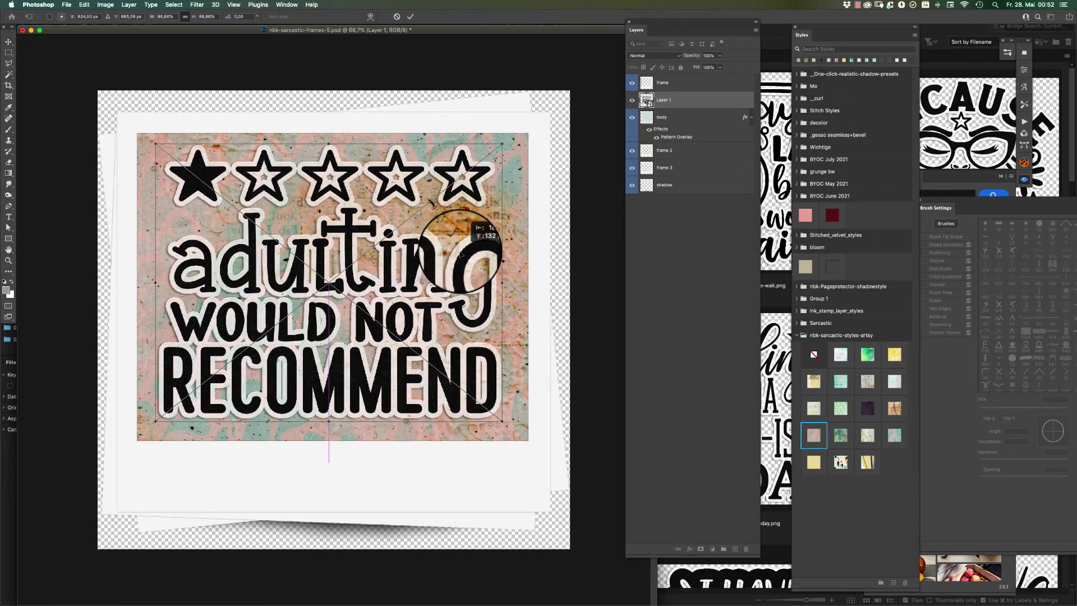
Step: Save and close the frame's smart object contents, and shift the updated frame slightly higher on the dark purple paper
key("super+s")
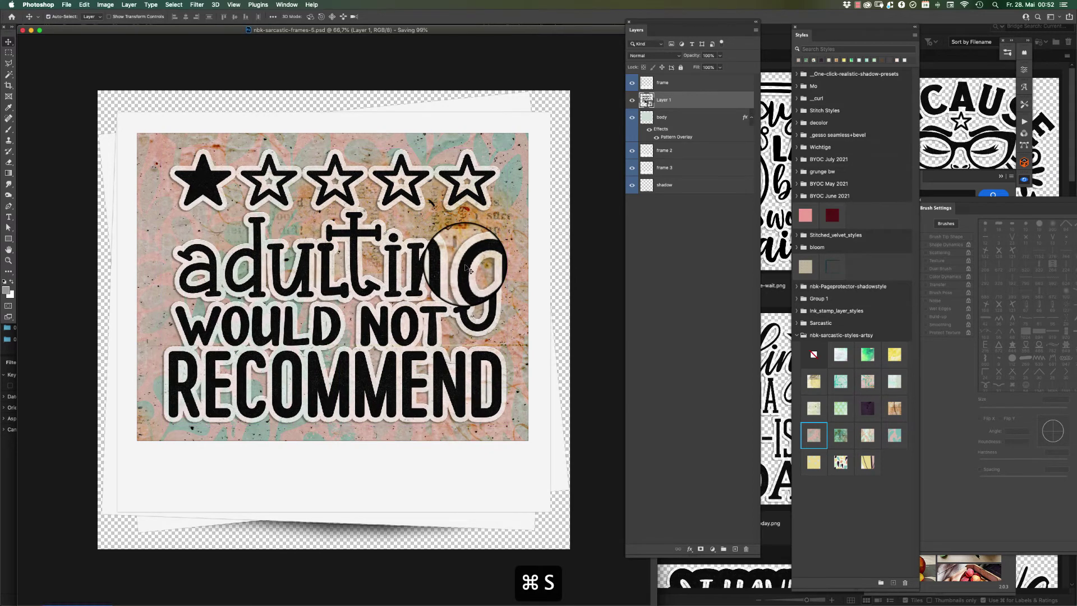
key("super+w")
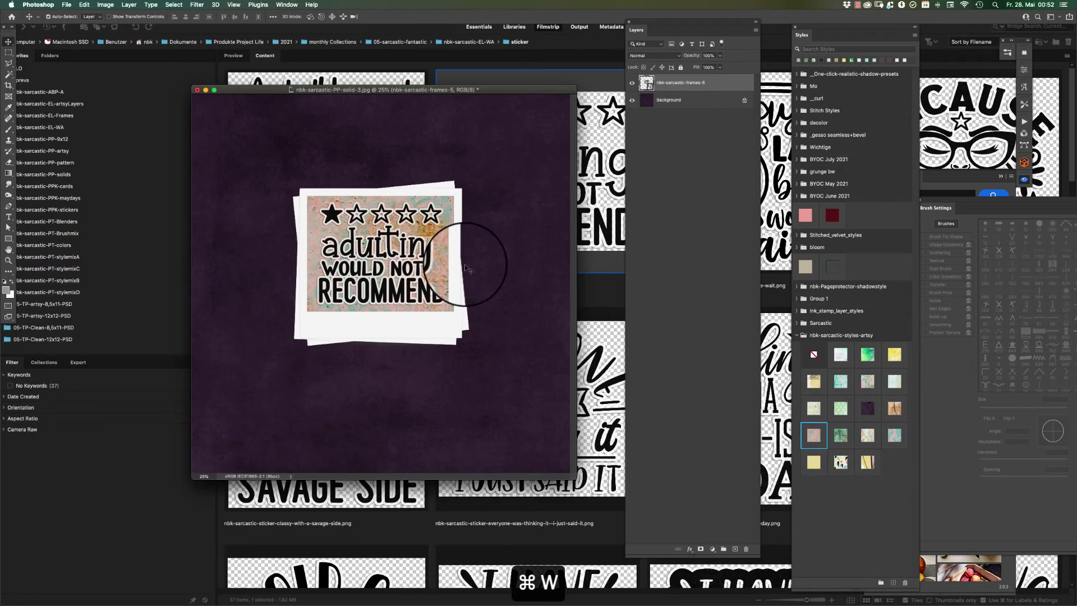
mouse_move(435, 320)
left_mouse_down()
mouse_move(459, 318)
mouse_move(431, 314)
left_mouse_up()
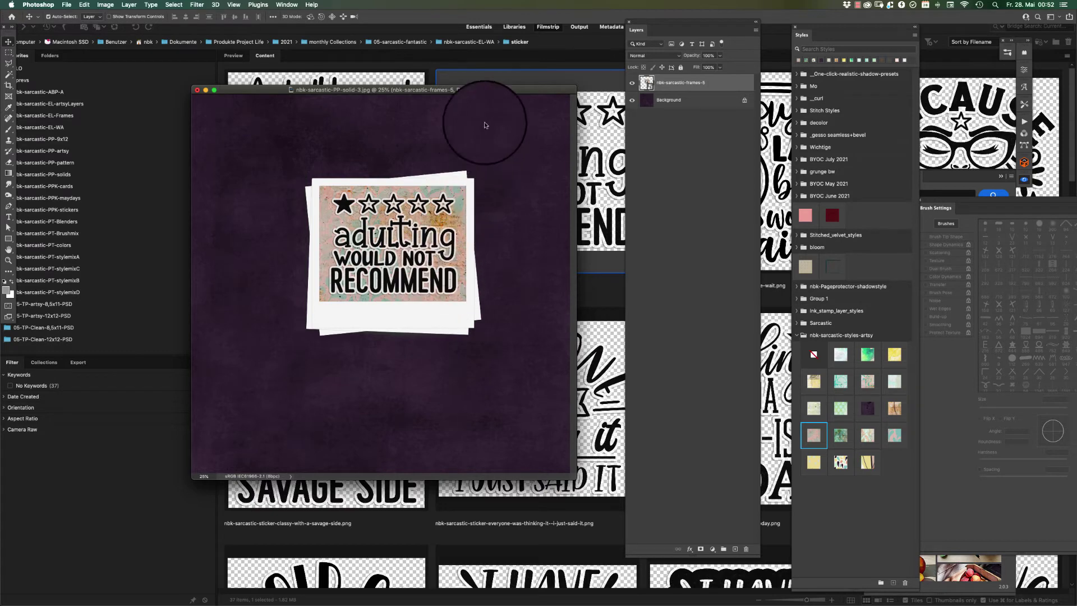
left_click_drag(494, 93, 476, 61)
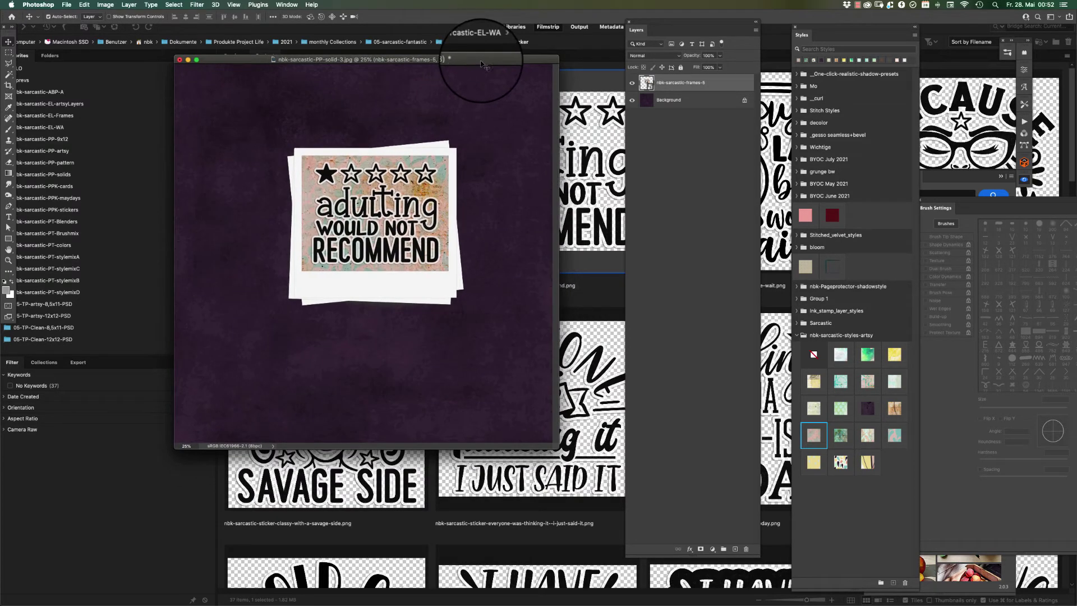
Step: Switch to Adobe Bridge and open nbk-sarcastic-PP-artsy-4.JPG from the nbk-sarcastic-PP-artsy folder
left_click(686, 100)
left_click(112, 292)
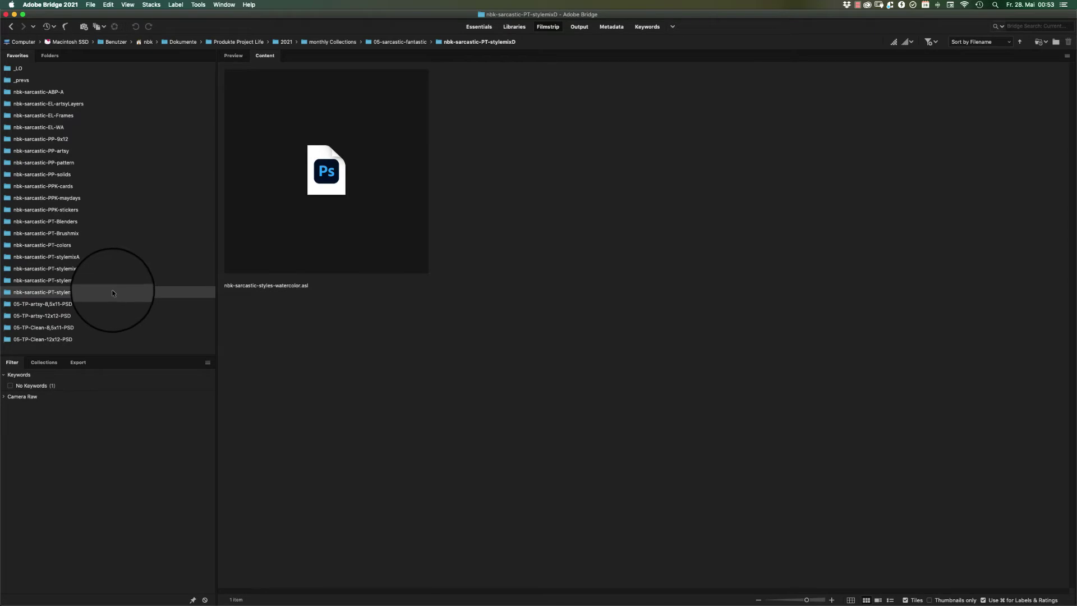
left_click(79, 152)
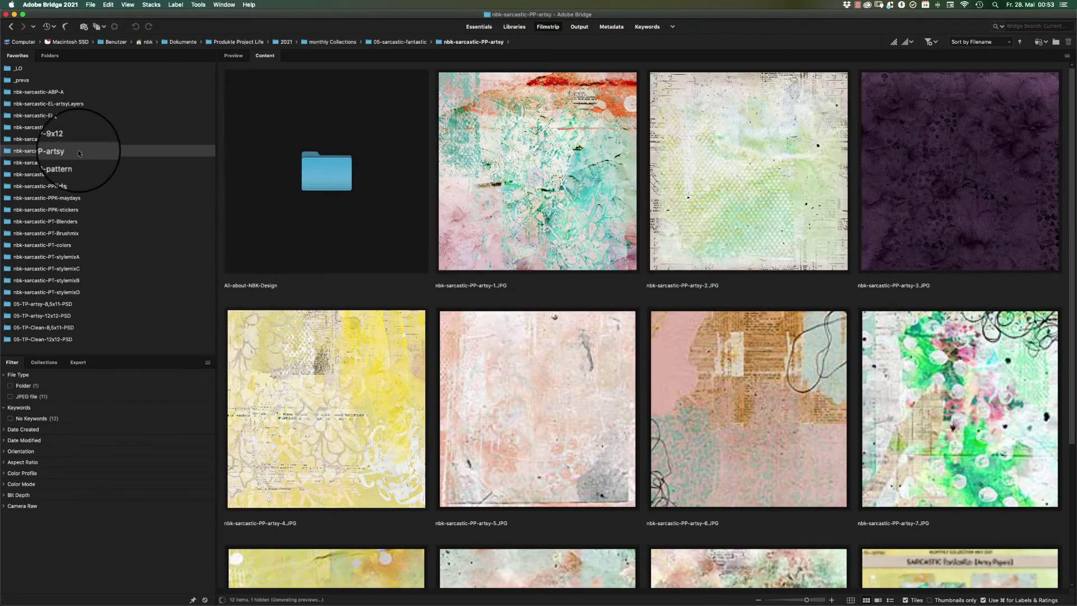
double_click(366, 396)
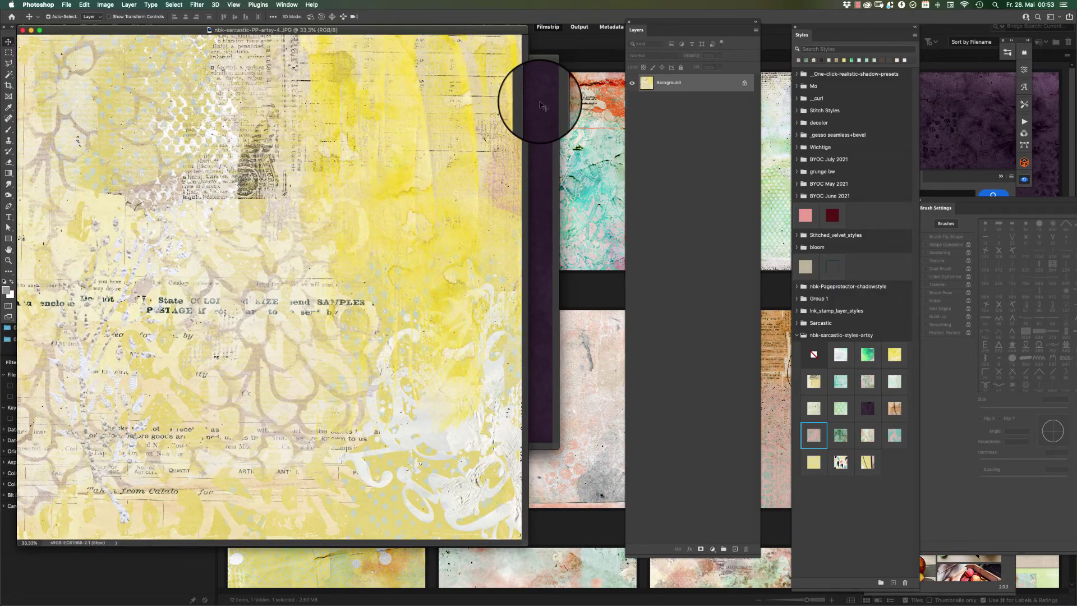
Step: Copy the filled frame from the dark purple paper onto the yellow artsy paper, and close the purple document without saving
left_click(540, 105)
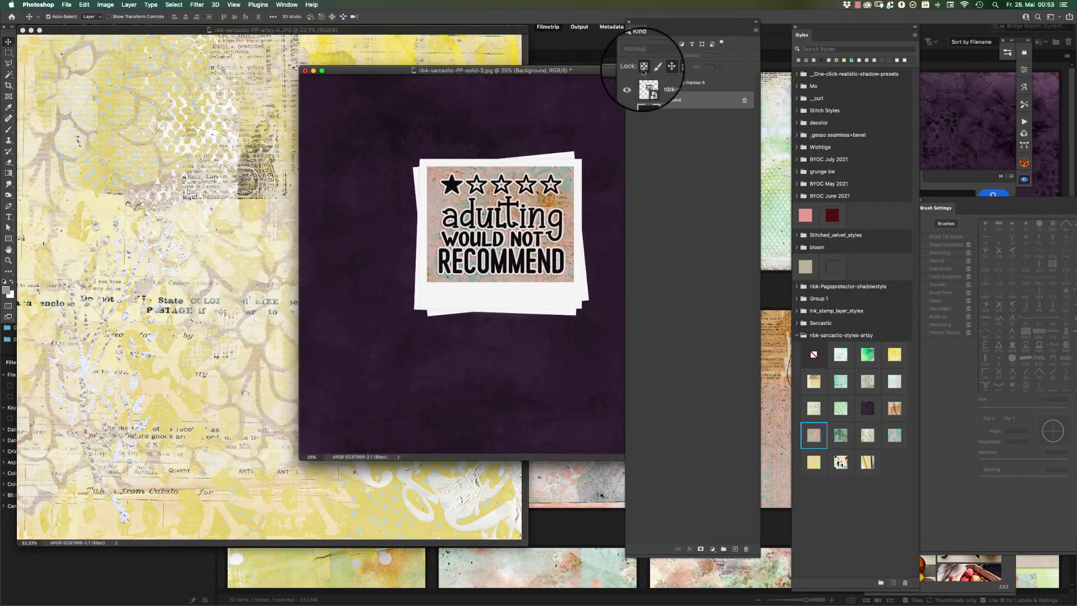
left_click_drag(649, 68, 599, 138)
key("super+w")
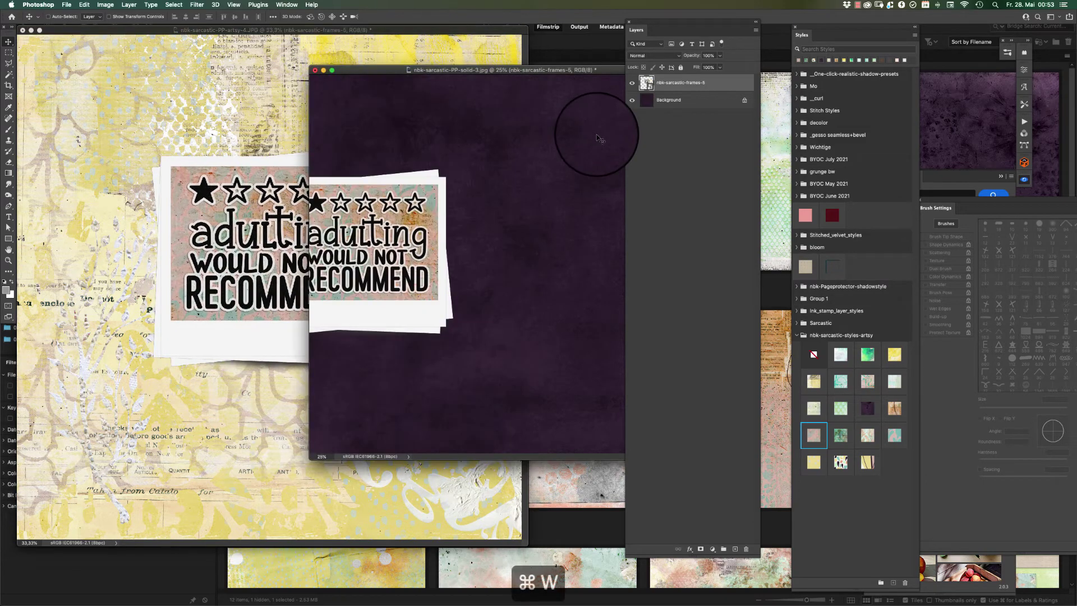
left_click(507, 195)
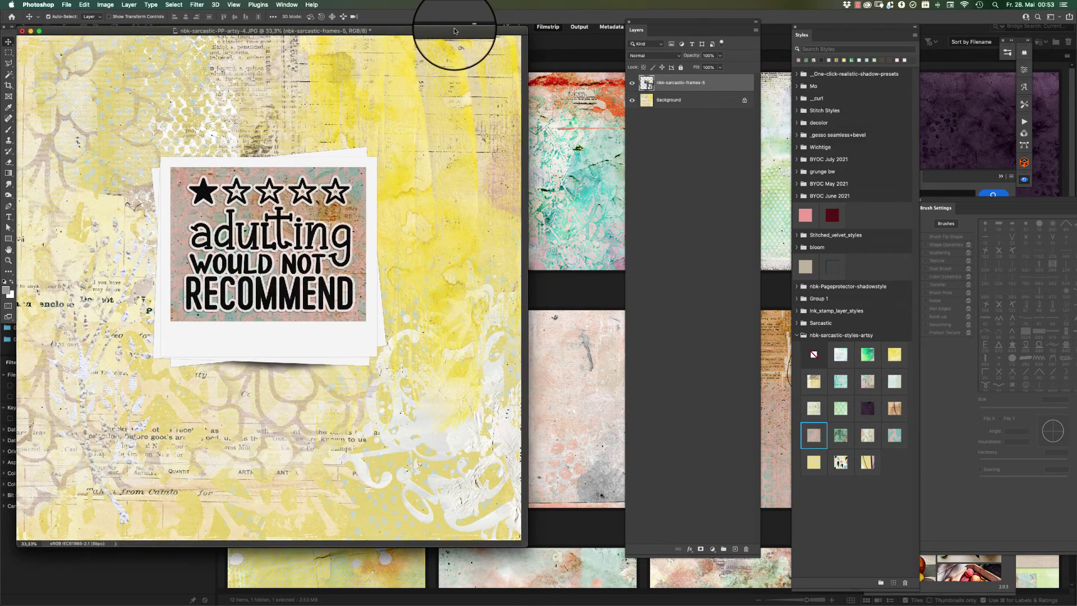
Step: Scale the frame down to about 35% and place it in the lower left area of the yellow paper
left_click_drag(454, 31, 576, 28)
key("super+t")
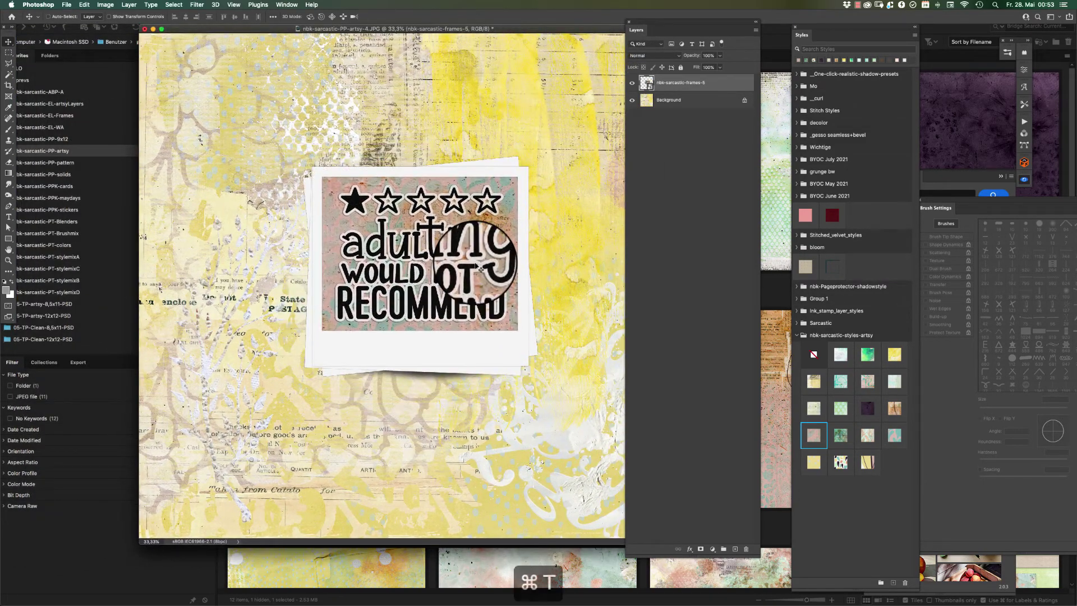
left_click_drag(531, 160, 496, 187)
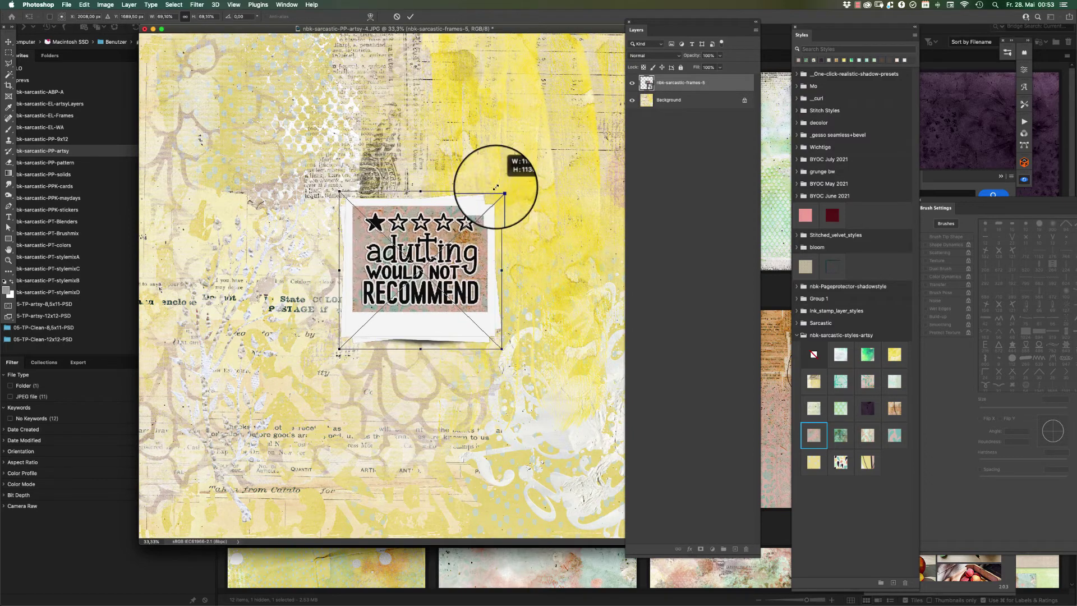
key("Return")
left_click_drag(455, 266, 319, 399)
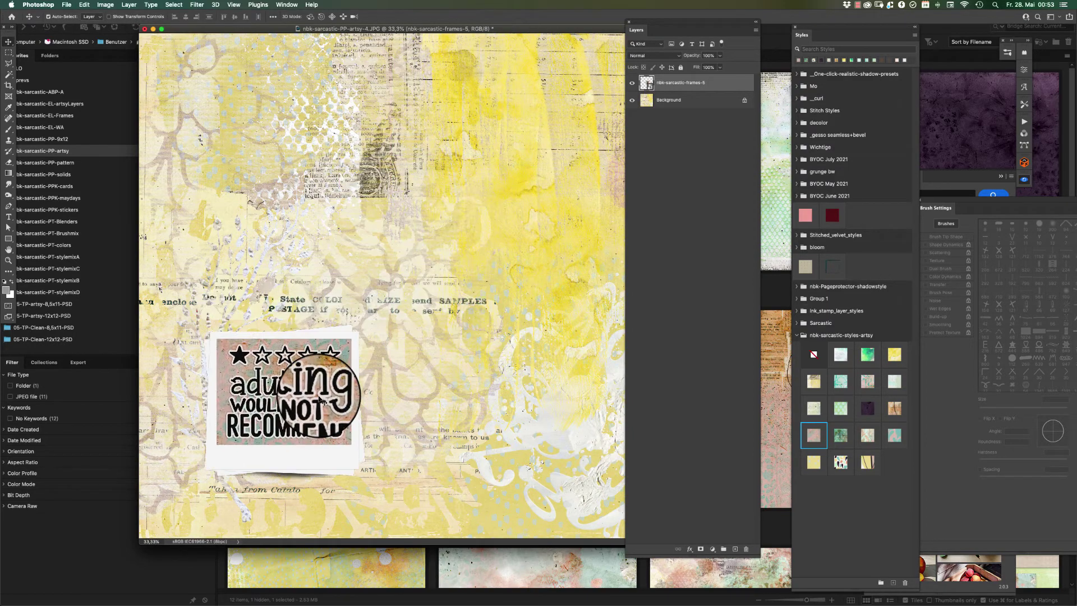
key("super+t")
left_click_drag(449, 173, 287, 400)
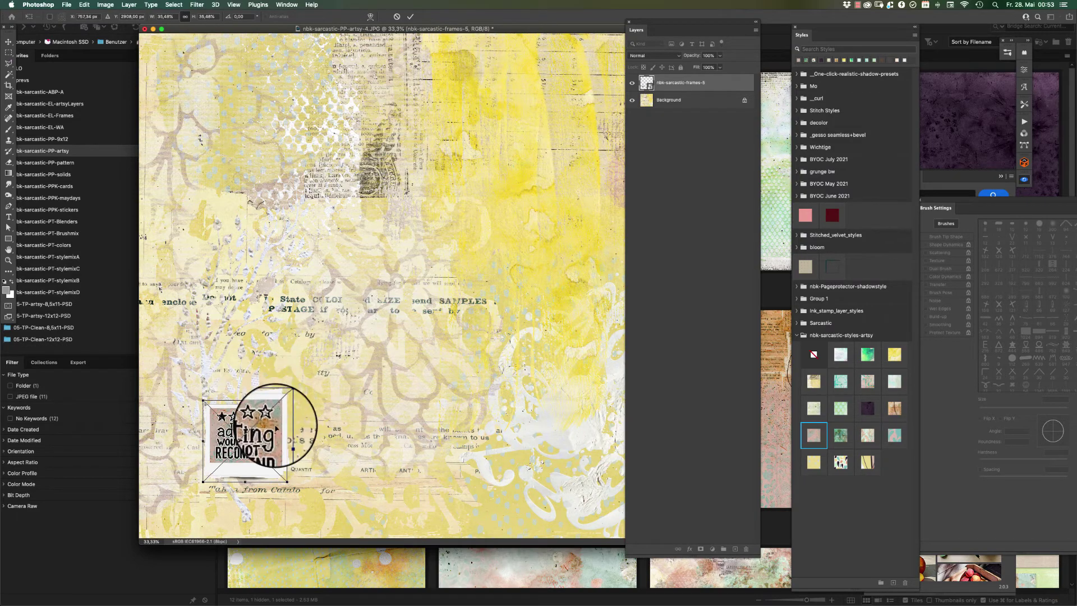
key("Return")
Step: Switch to Adobe Bridge and look through all the frame files in the nbk-sarcastic-EL-Frames folder
left_click_drag(554, 29, 635, 51)
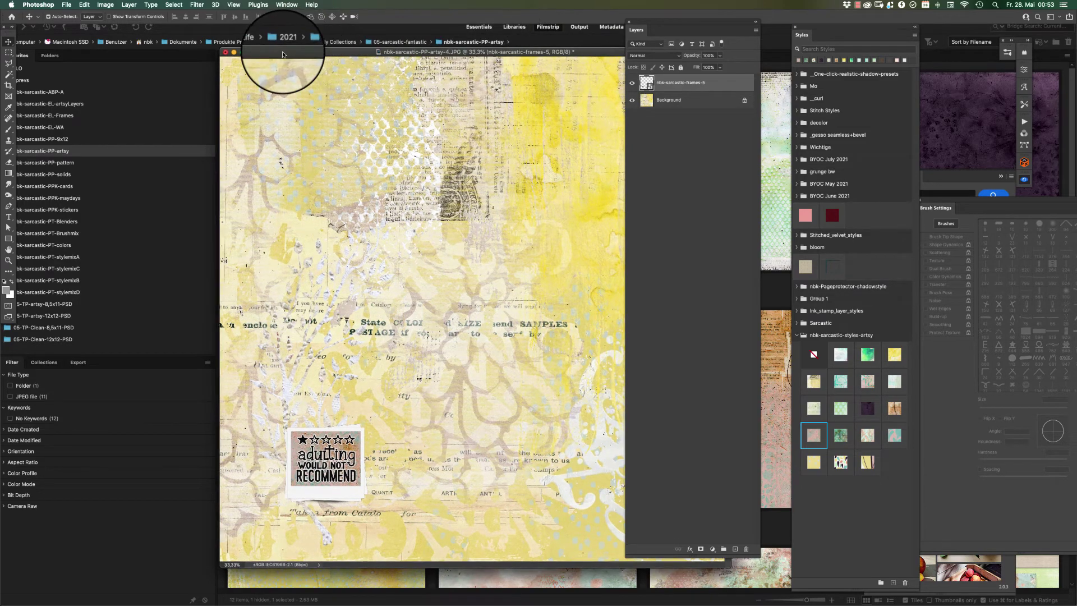
left_click_drag(294, 51, 303, 58)
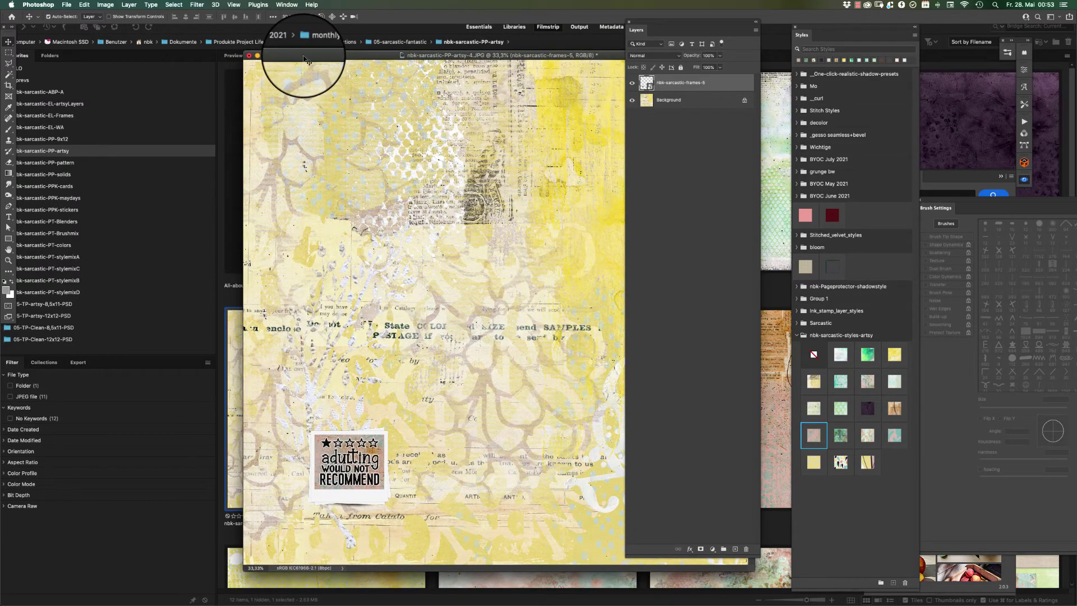
left_click(147, 136)
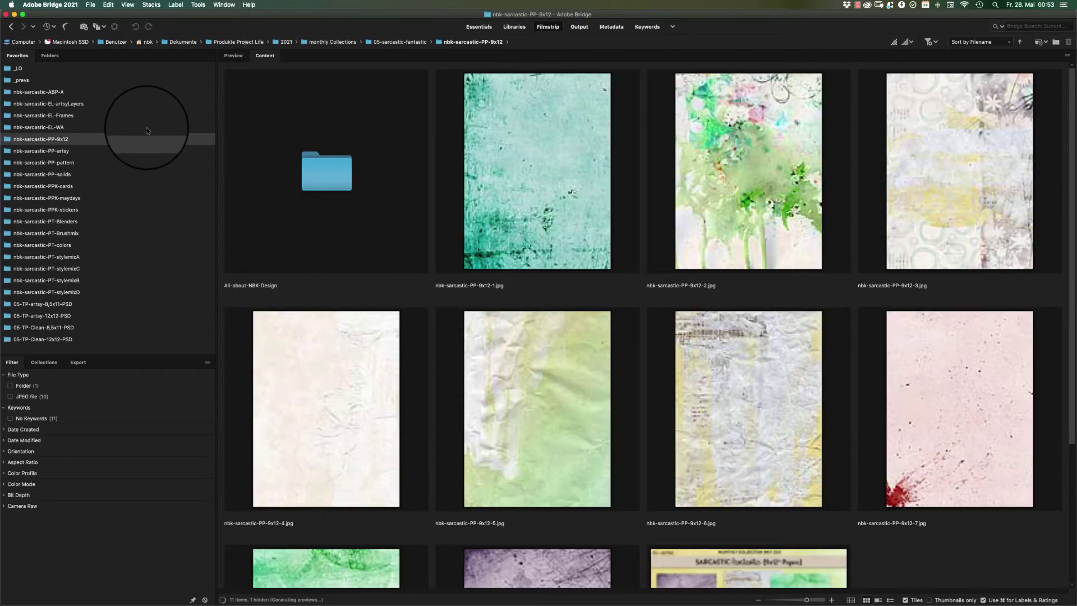
left_click(149, 116)
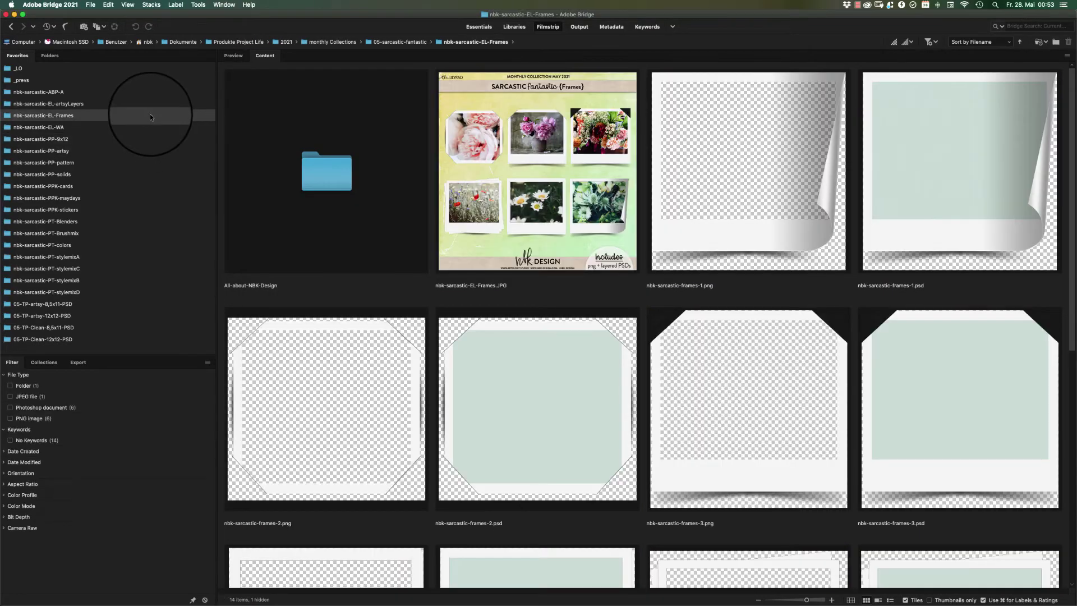
left_click(1065, 91)
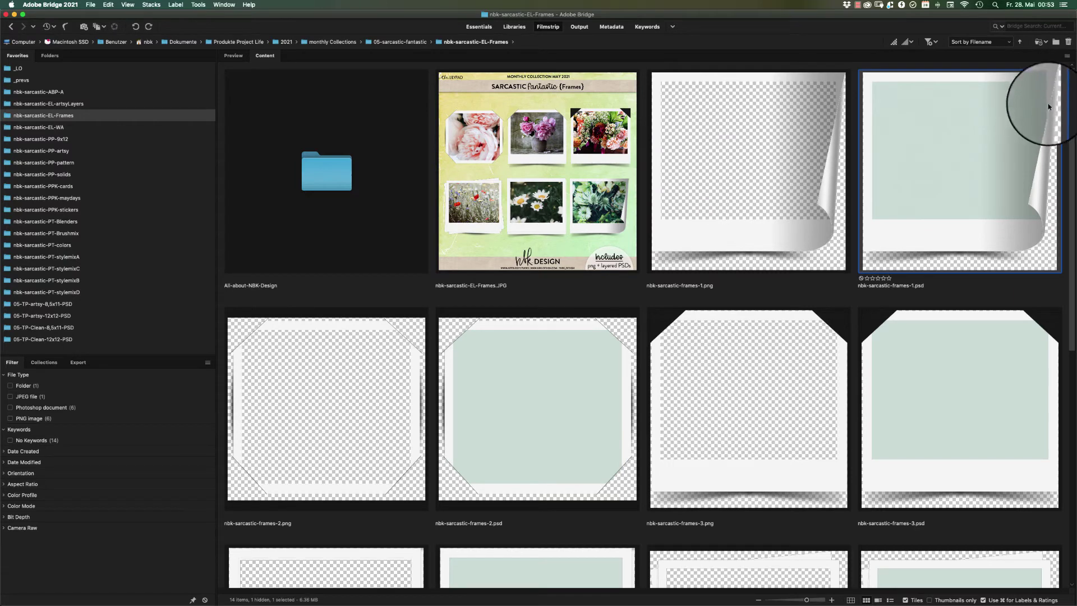
left_click_drag(1067, 92, 942, 338)
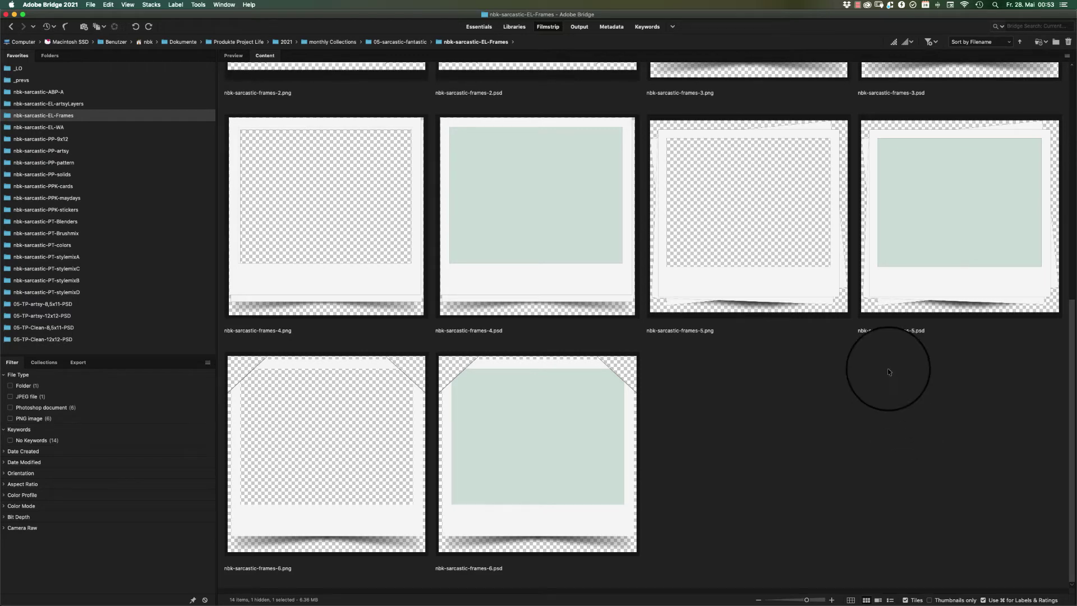
scroll(887, 371, "up", 10)
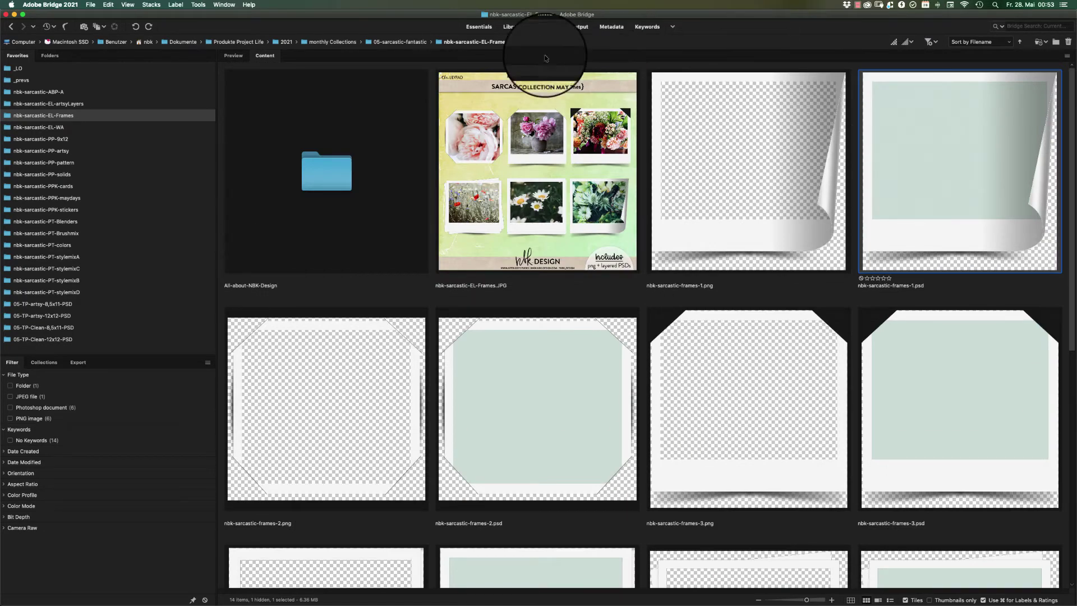
Step: Preview the first word art in the black folder of nbk-sarcastic-EL-WA at full screen, and return to the parent folder
left_click(81, 128)
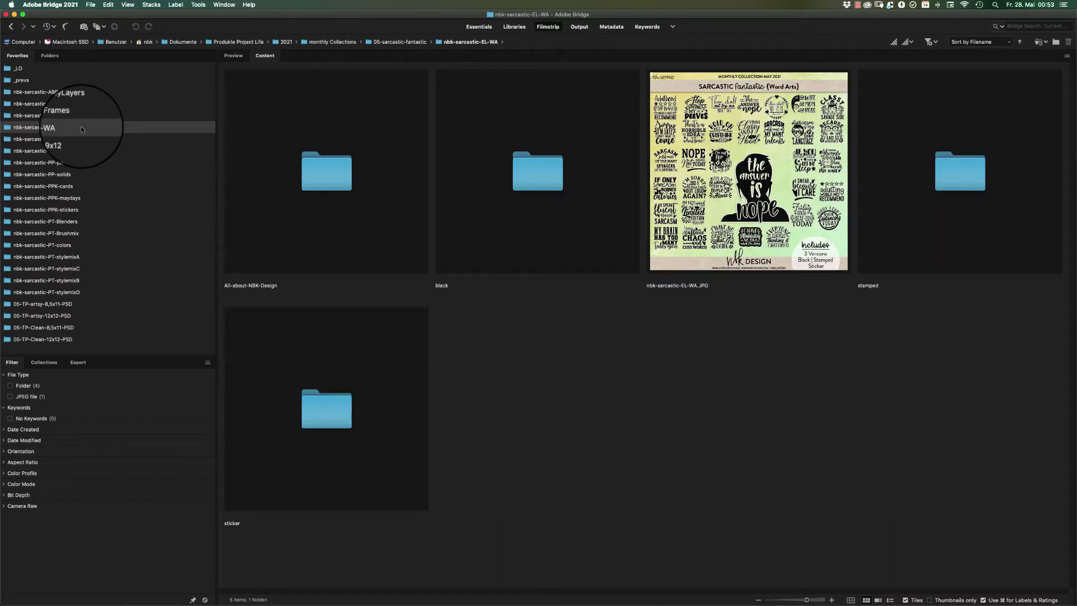
double_click(547, 178)
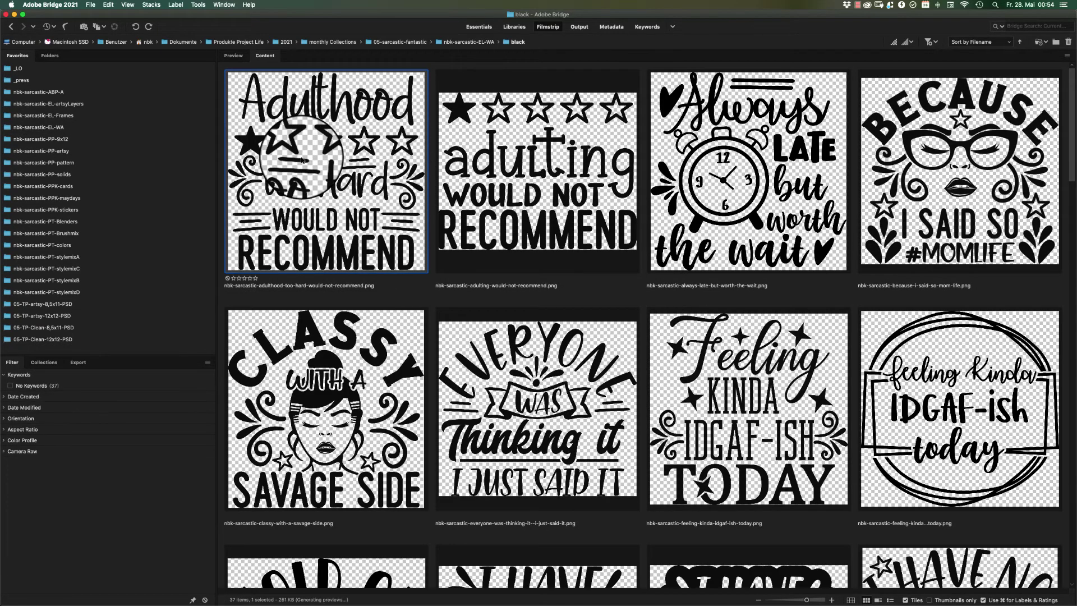
key("space")
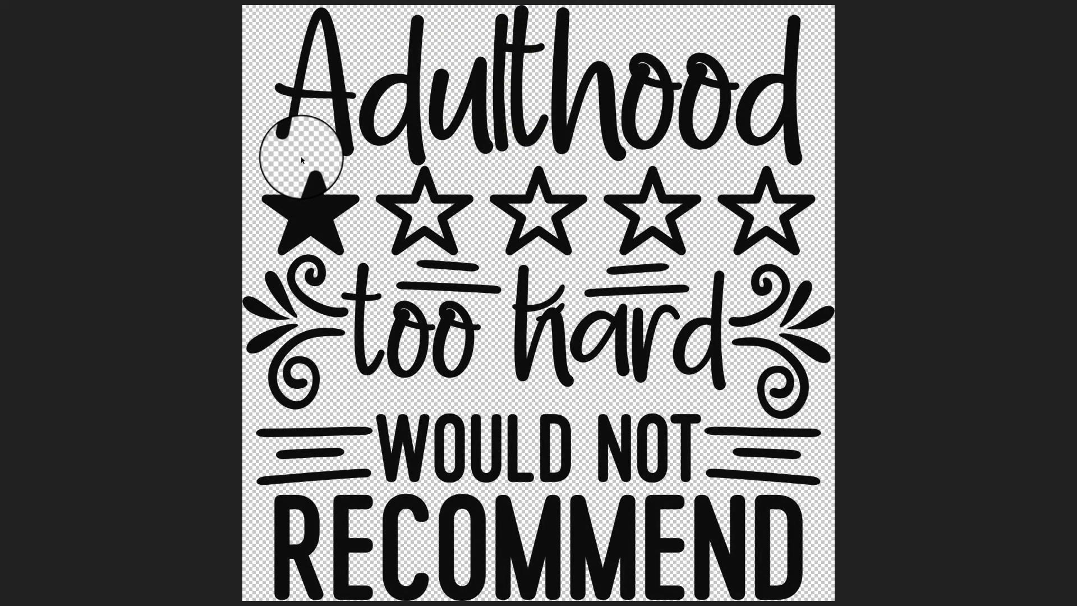
key("space")
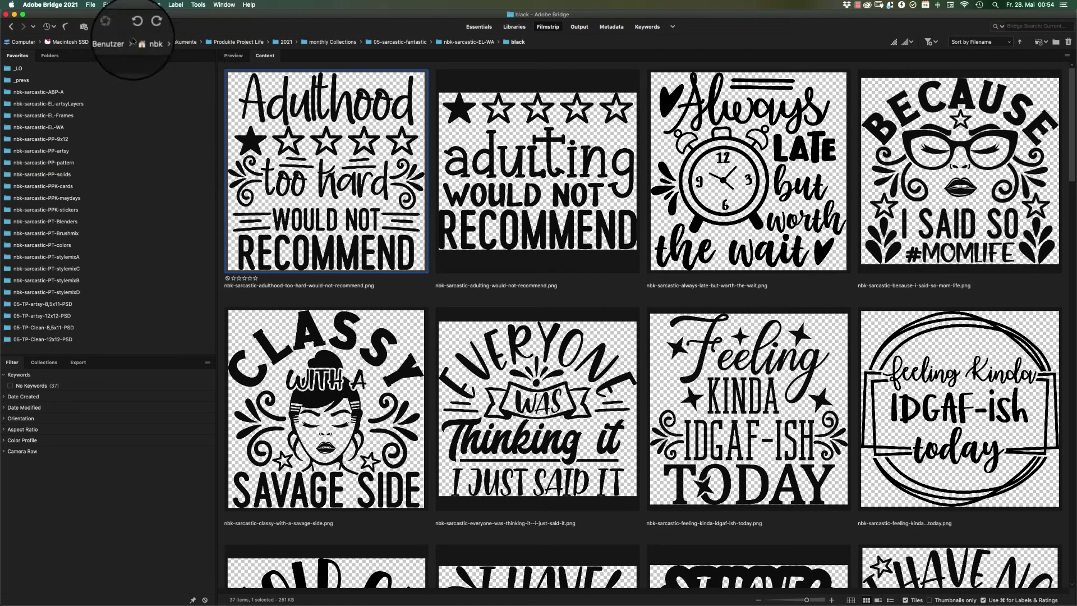
key("super+Up")
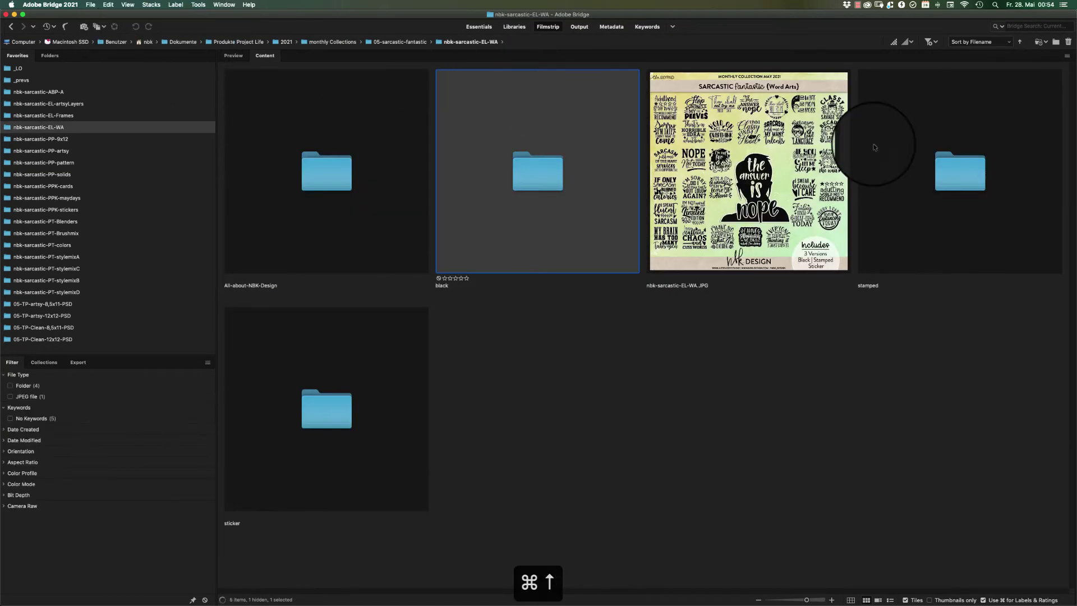
Step: Preview nbk-sarcastic-stamp-adulthood-too-hard-would-not-recommend.png from the stamped folder at full screen and open it in Photoshop
double_click(963, 160)
key("space")
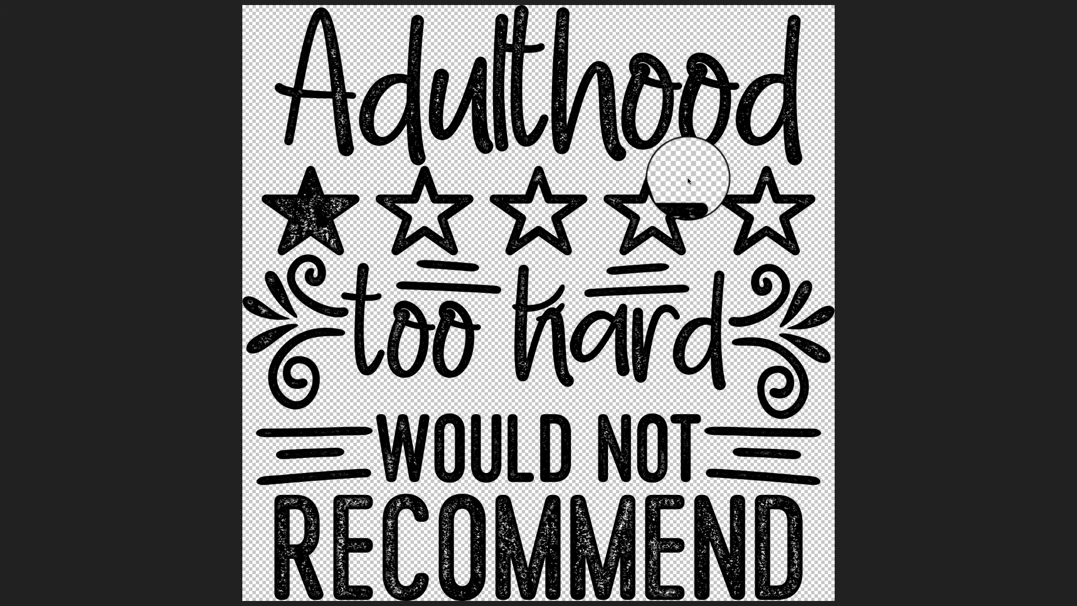
key("space")
key("space")
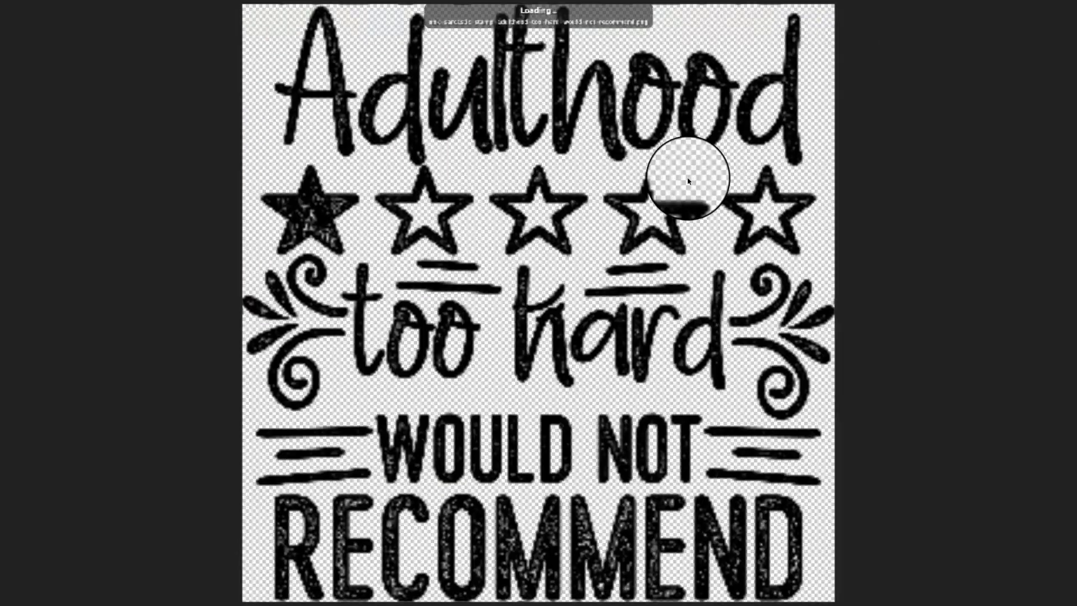
key("Return")
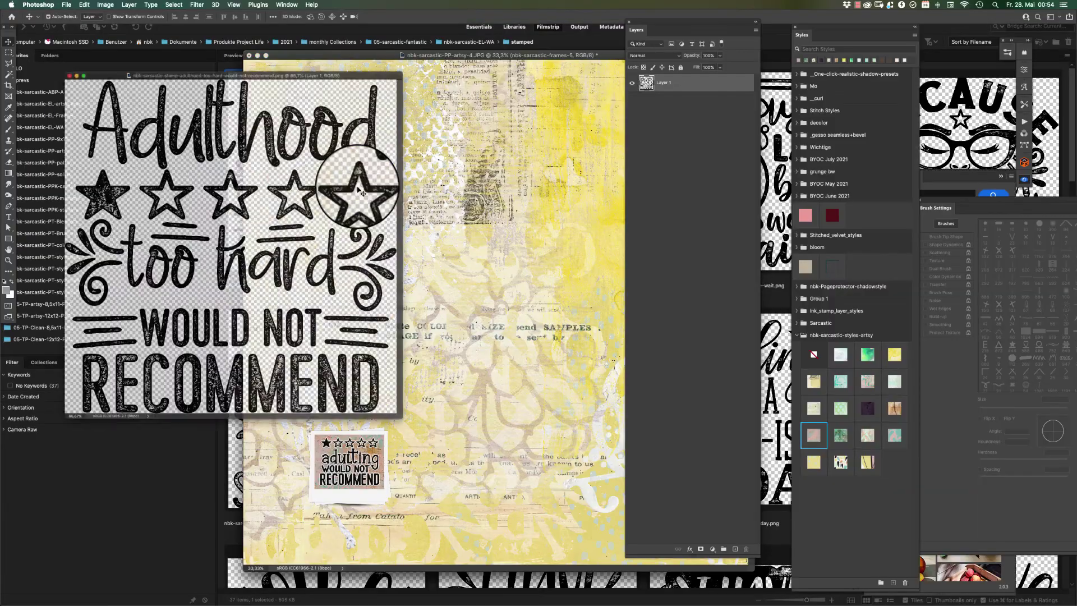
Step: Copy the stamped Adulthood word art onto the upper part of the yellow paper and examine its worn letter texture up close
left_click_drag(399, 261, 541, 258)
key("super+space")
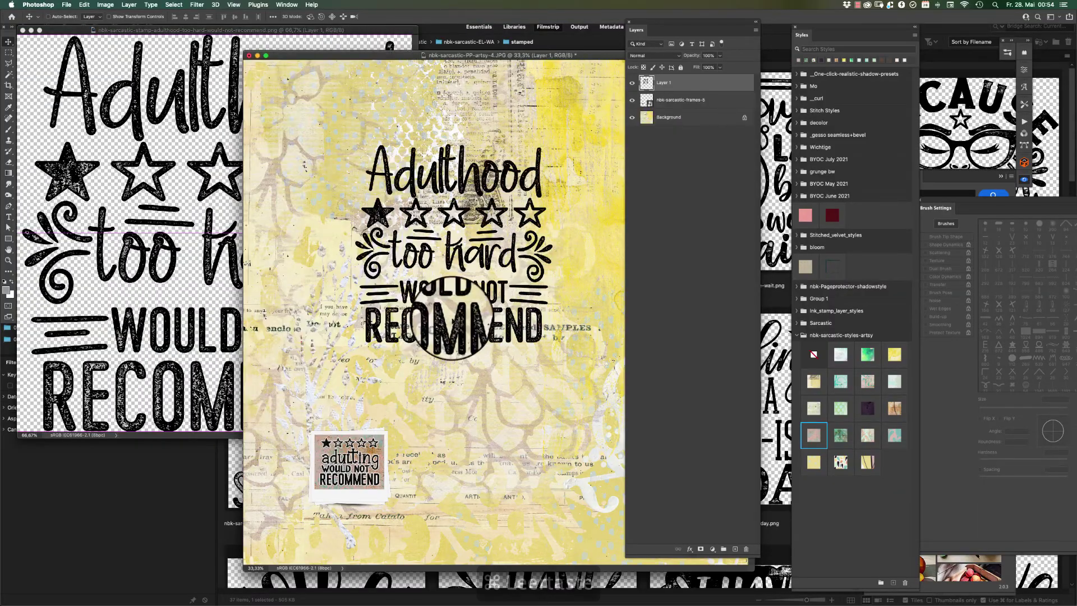
left_click_drag(438, 325, 480, 307)
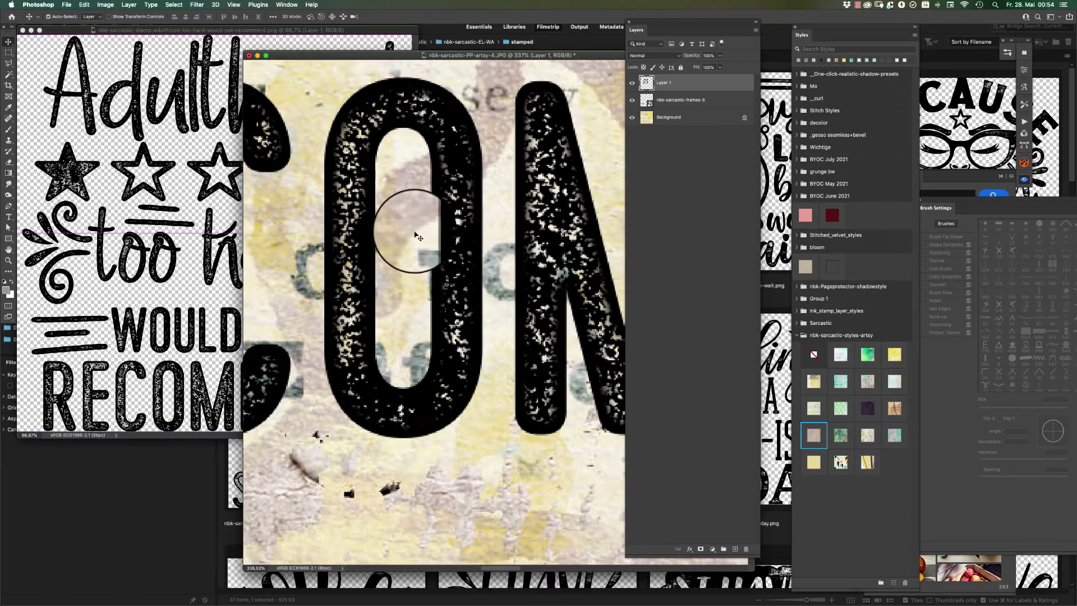
left_click_drag(367, 218, 567, 353)
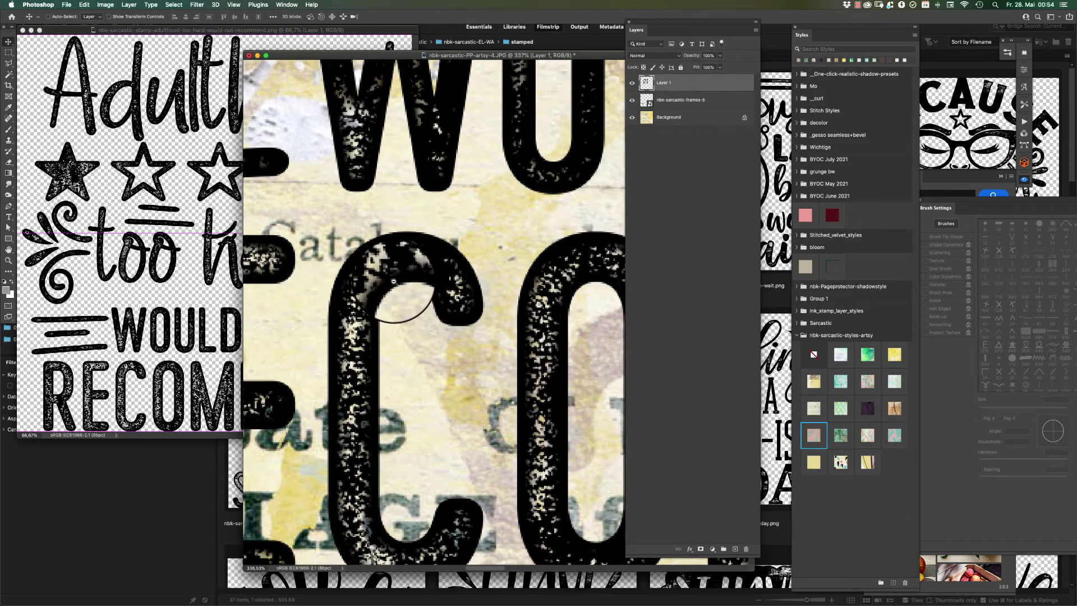
left_click(394, 282, "alt+super")
left_click(395, 282, "alt+super")
left_click(395, 282, "alt+super")
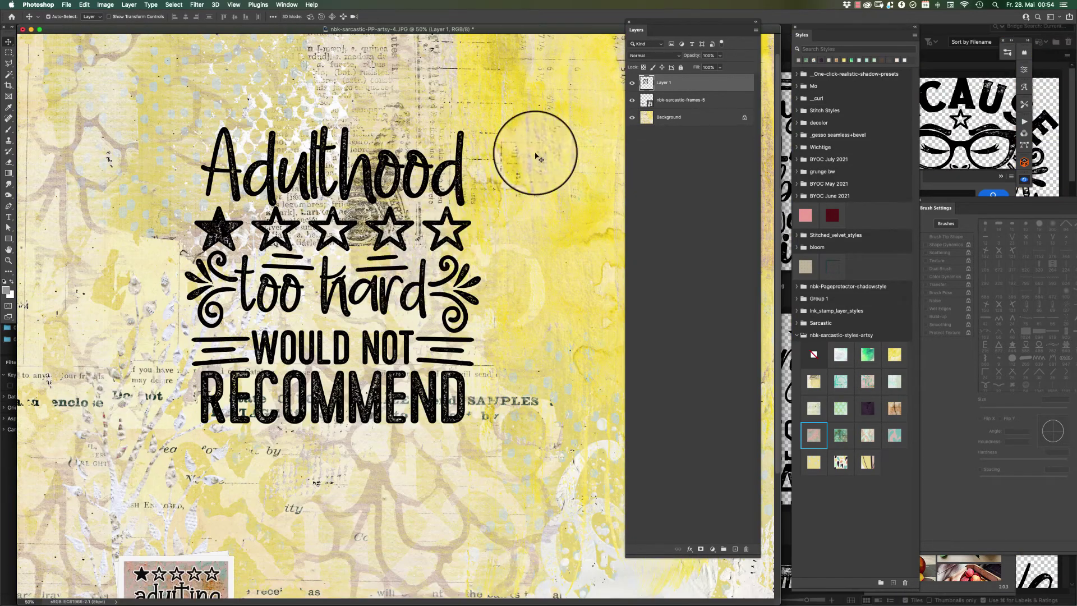
Step: Preview blend modes for the Adulthood word art without applying one, and move the word art slightly down and to the right
left_click(644, 56)
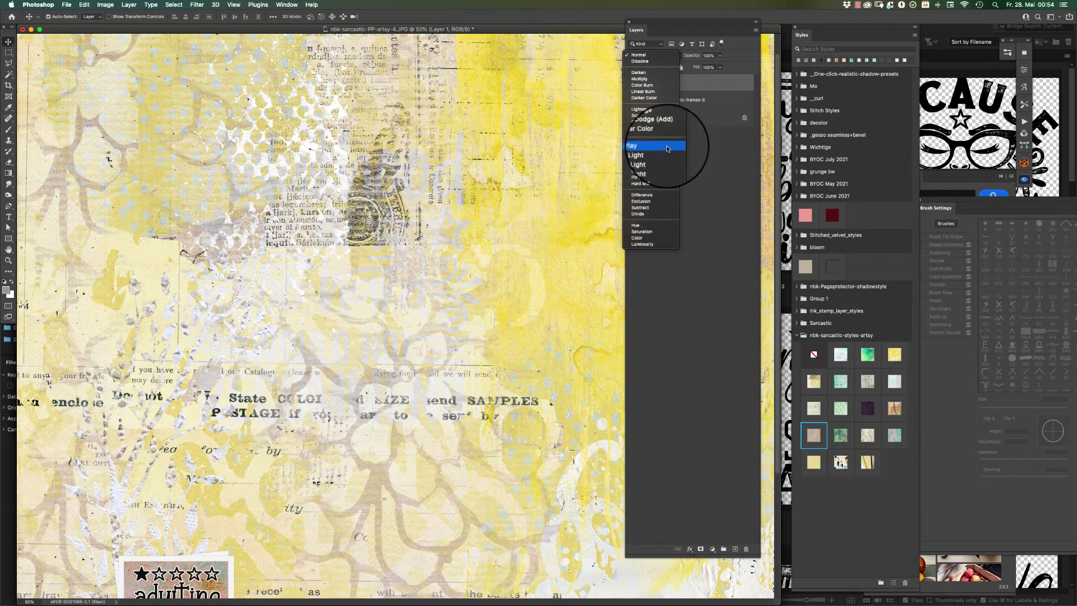
left_click(762, 134)
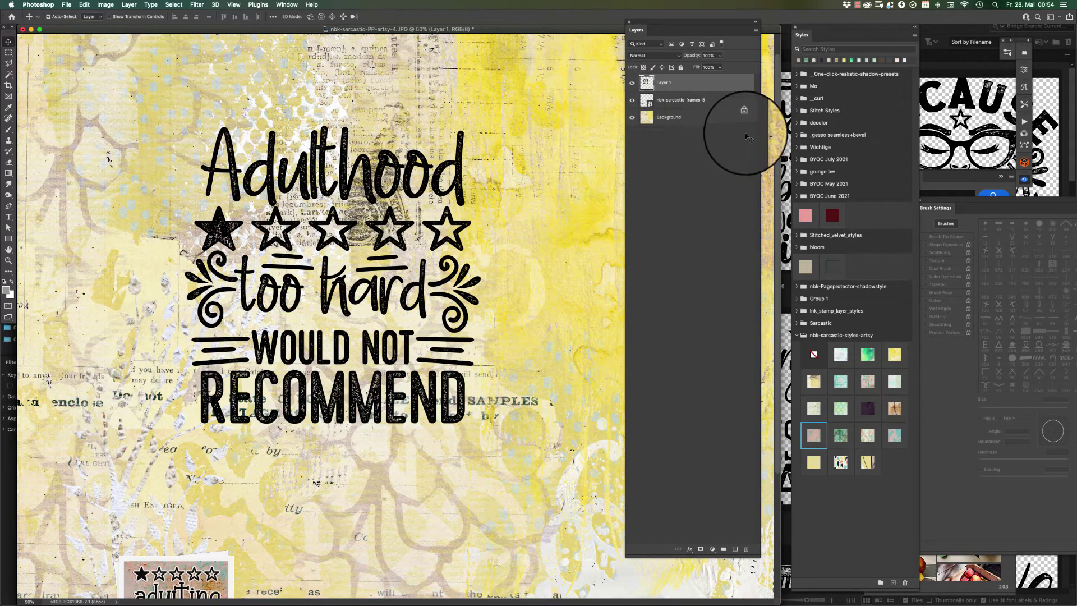
left_click_drag(464, 167, 489, 225)
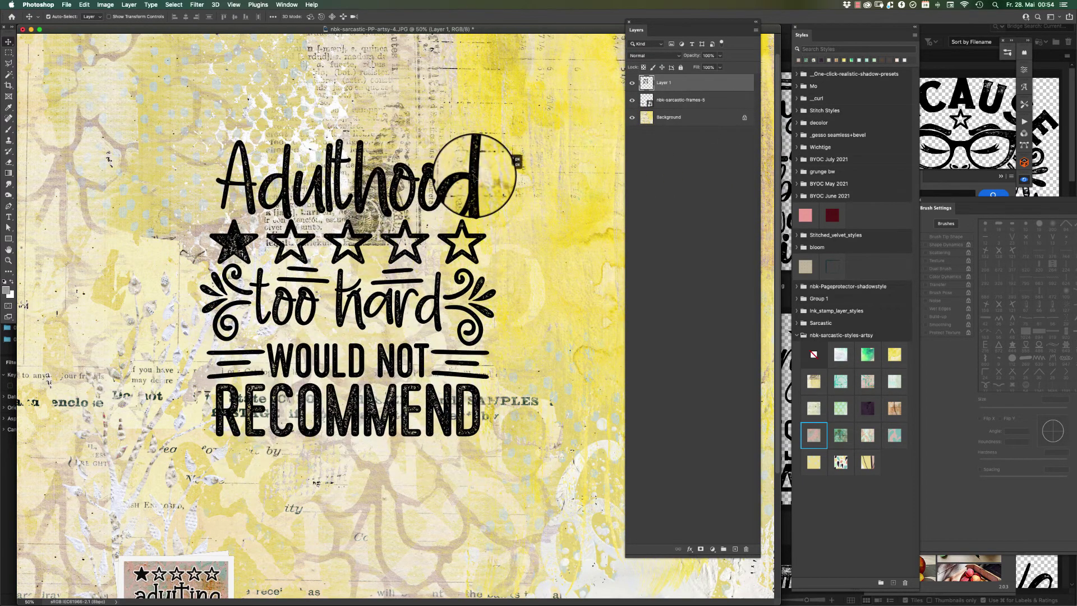
Step: Fill the Adulthood word art with the dark purple pattern style from the nbk-sarcastic-styles-artsy group
left_click(840, 354)
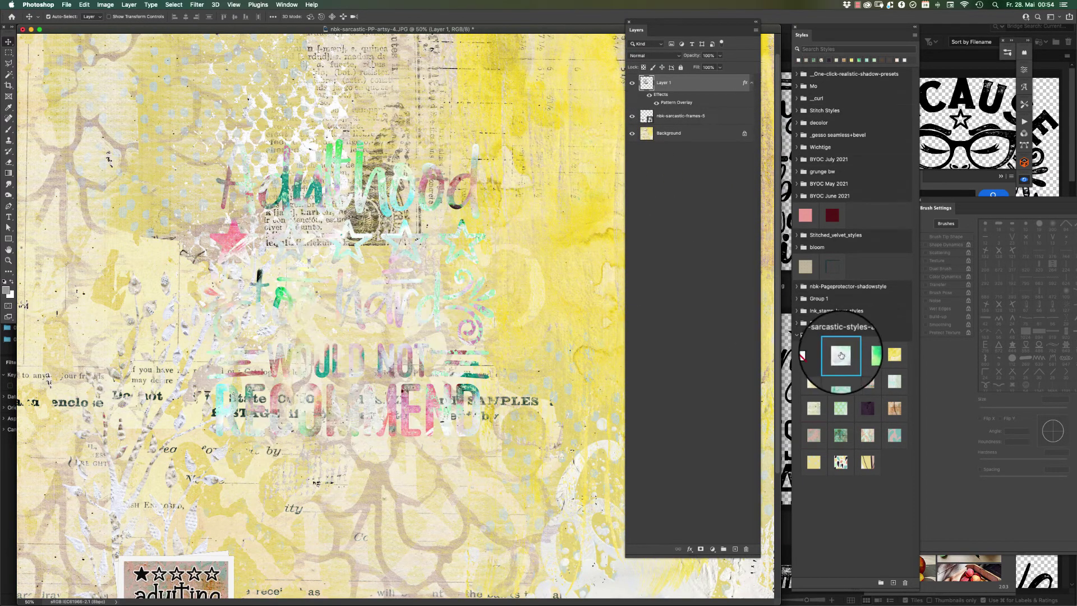
left_click(868, 407)
left_click(692, 135)
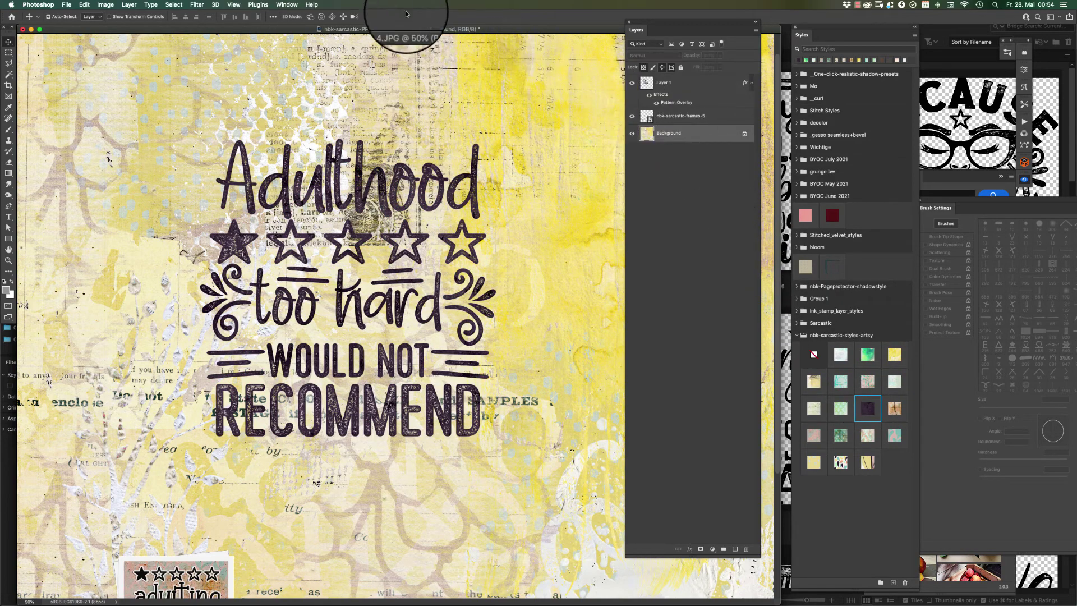
Step: Move the yellow paper's window aside at 25% zoom and close the original stamped word art document
key("super+minus")
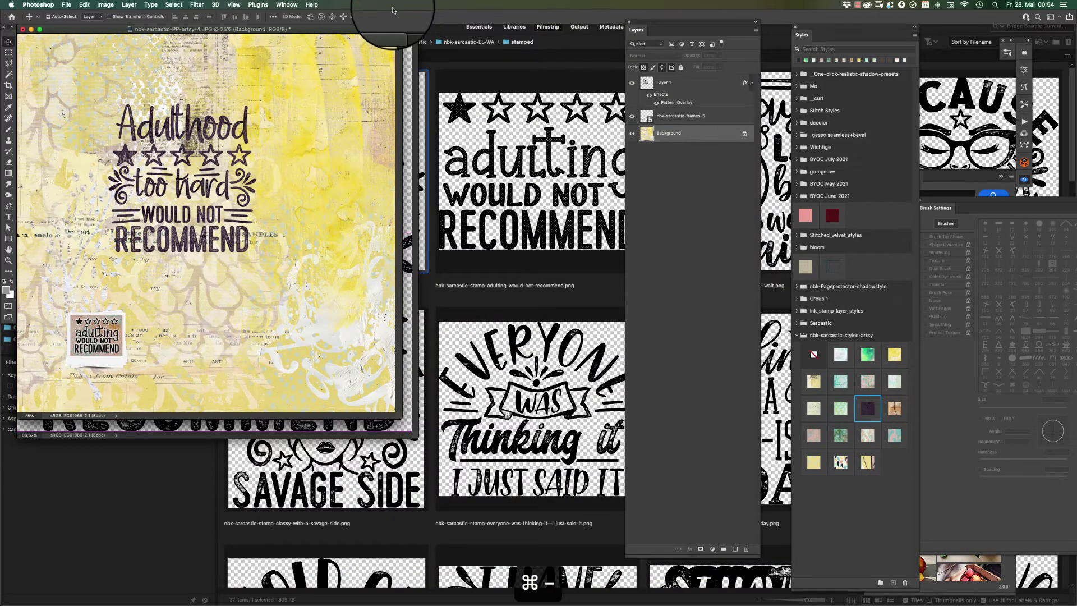
left_click_drag(313, 29, 490, 159)
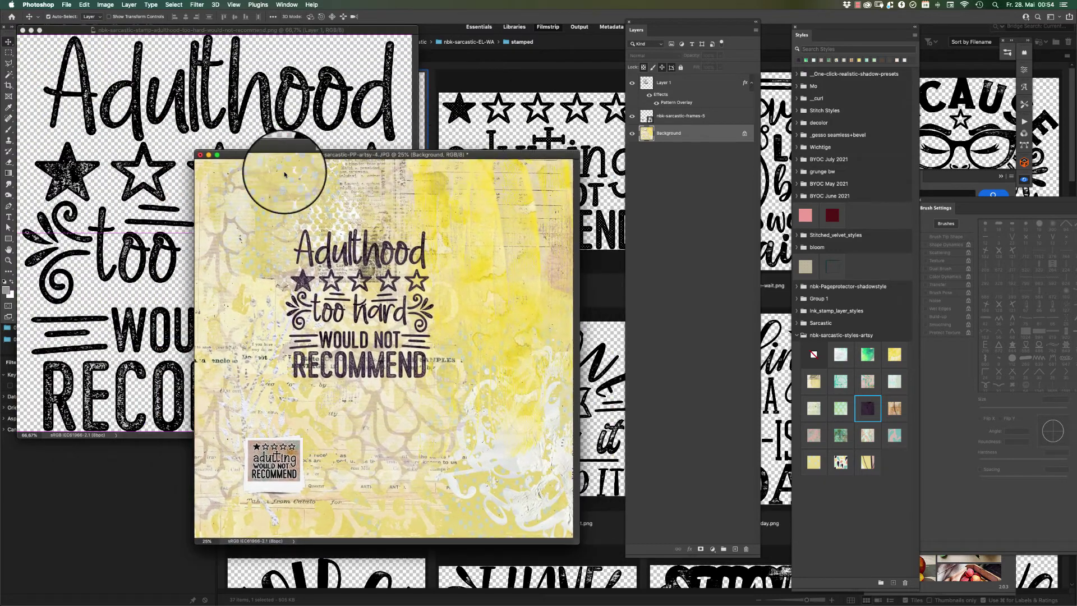
left_click(125, 185)
key("super+w")
Step: Switch to Adobe Bridge and open nbk-sarcastic-PP-solid-1.jpg from the nbk-sarcastic-PP-solids folder in Photoshop
left_click(129, 221)
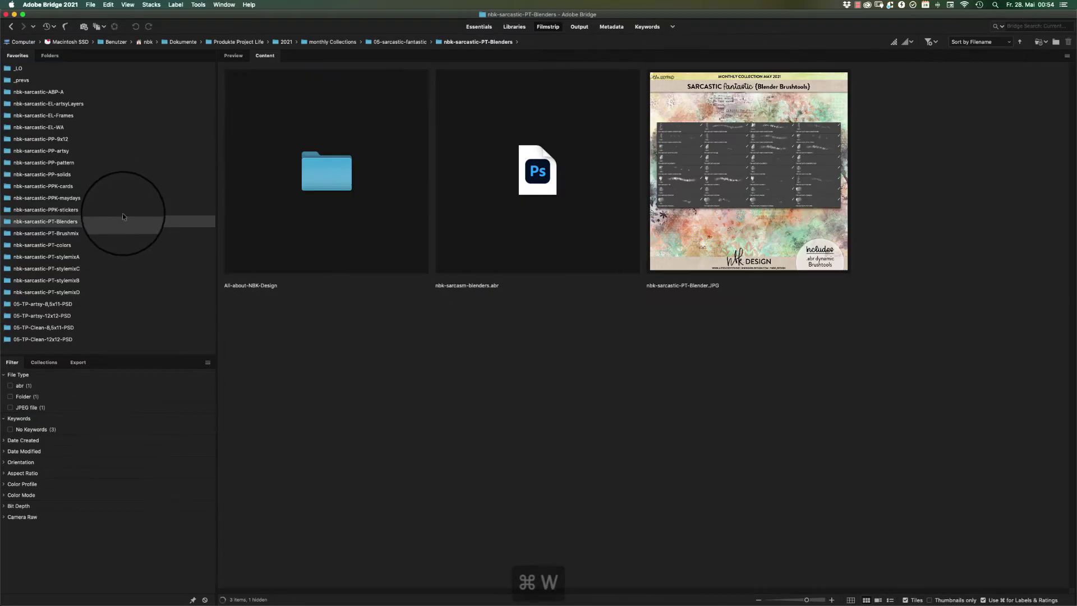
left_click(163, 174)
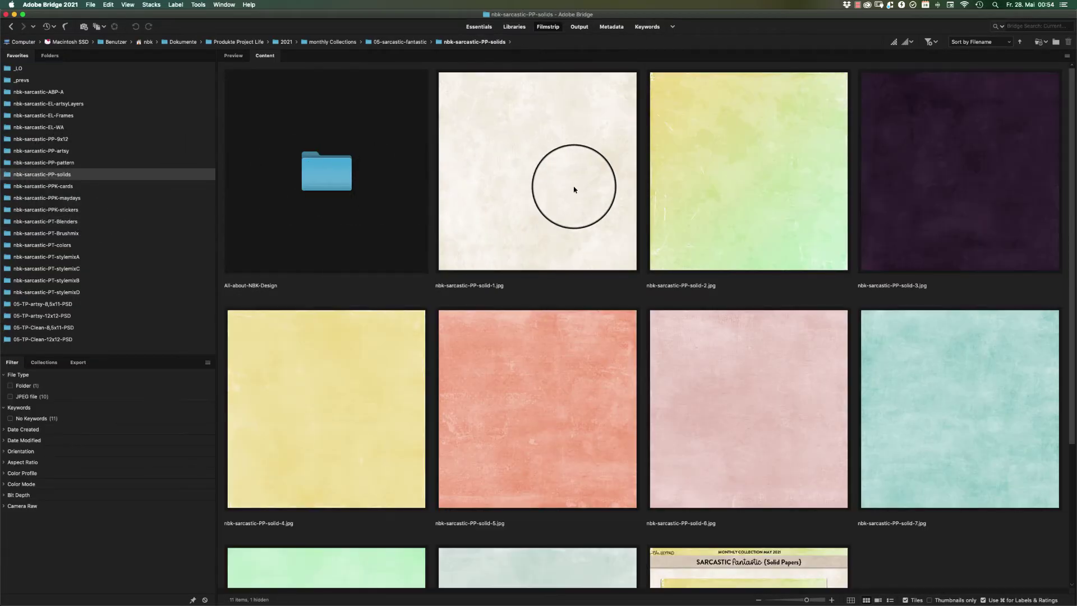
double_click(574, 189)
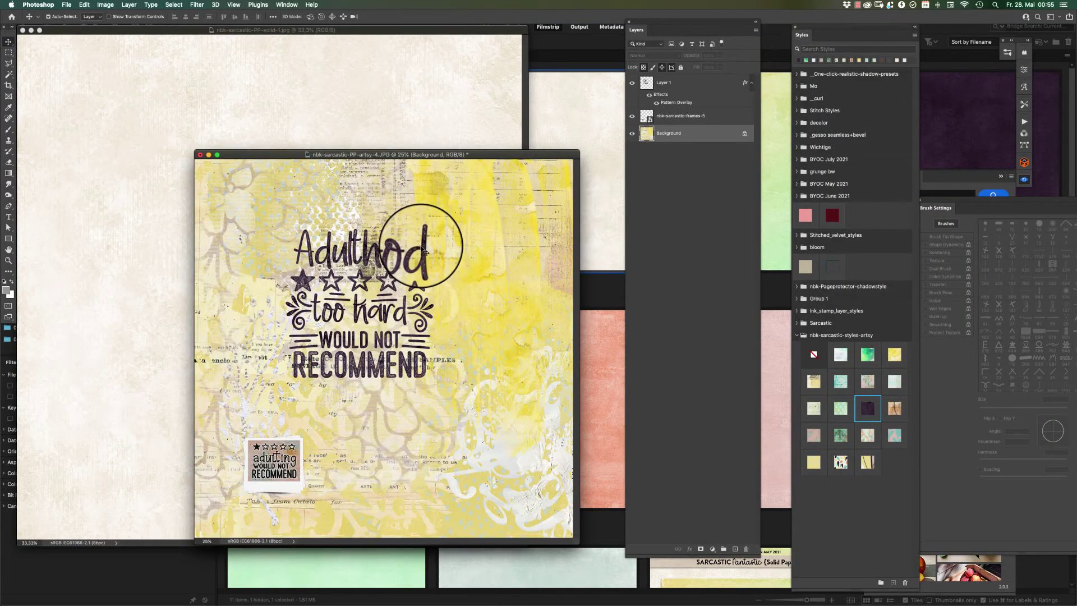
Step: Copy the Adulthood word art from the yellow paper onto the cream solid paper
left_click(390, 105)
left_click(546, 211)
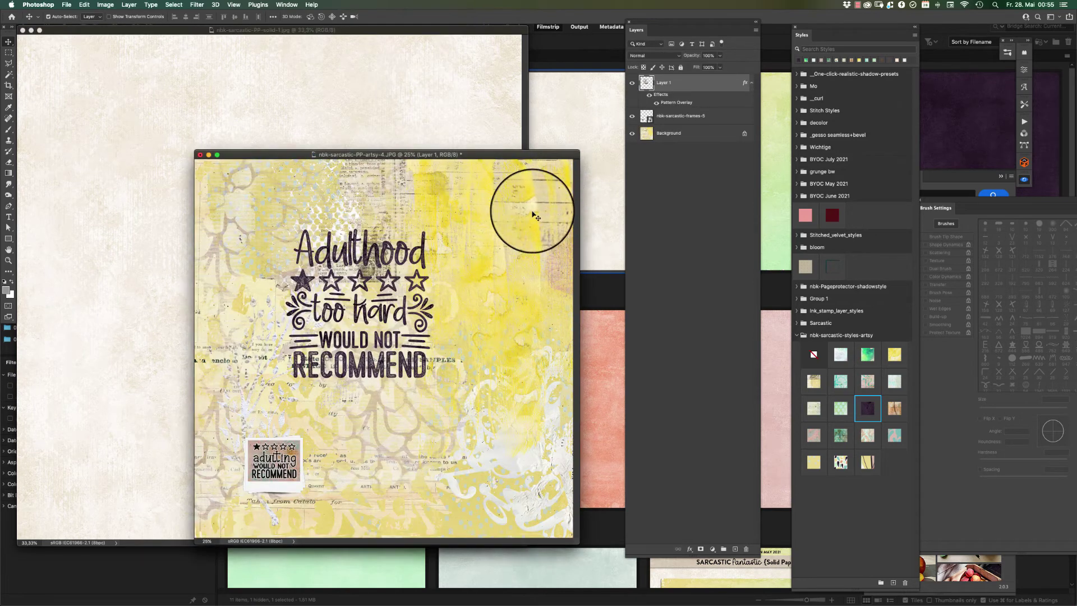
left_click_drag(372, 92, 323, 243)
key("super+space")
Step: Try several artsy pattern styles on the word art on the cream paper and settle on the turquoise one
left_click(839, 406)
left_click(840, 381)
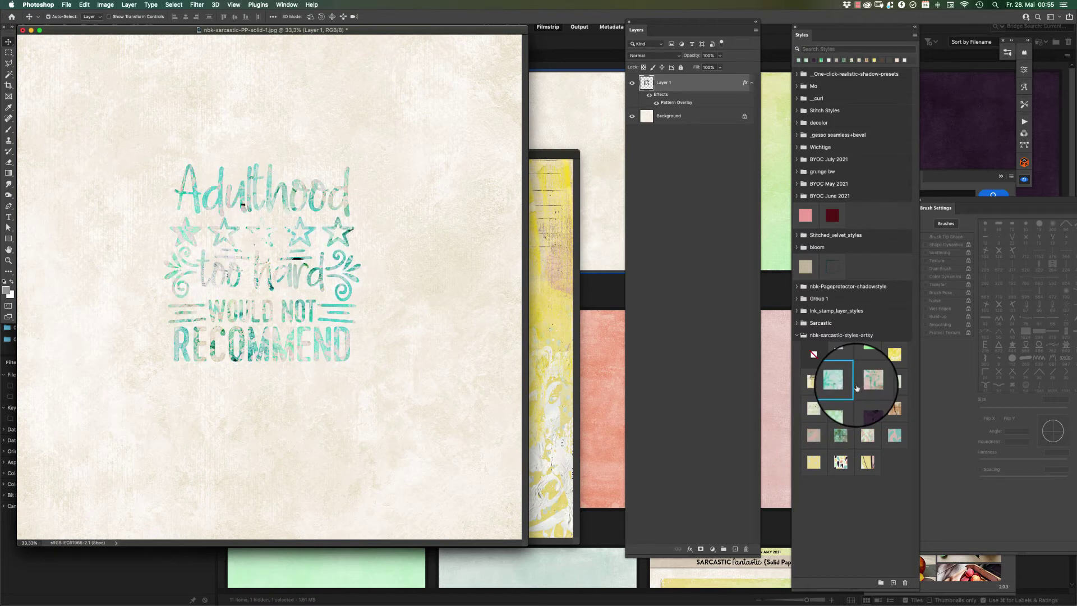
left_click(868, 383)
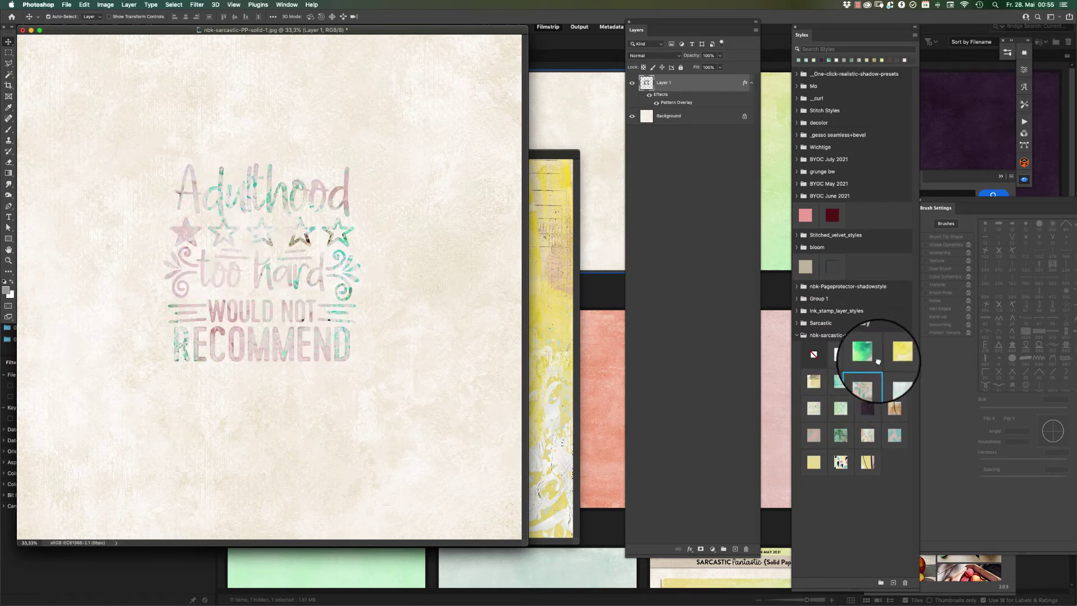
left_click(867, 357)
left_click(895, 359)
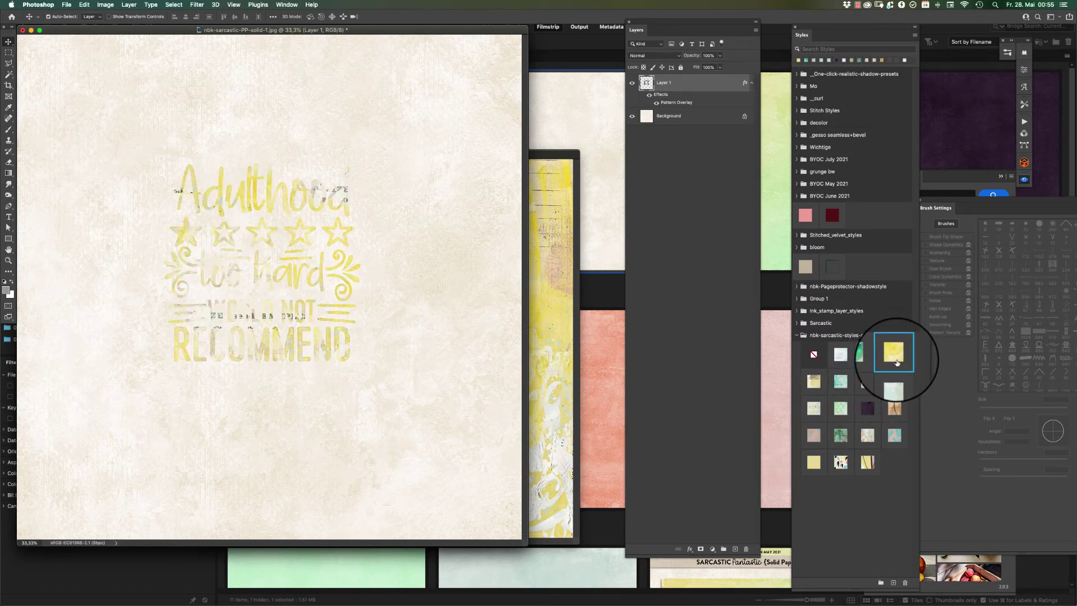
left_click(840, 461)
left_click(863, 460)
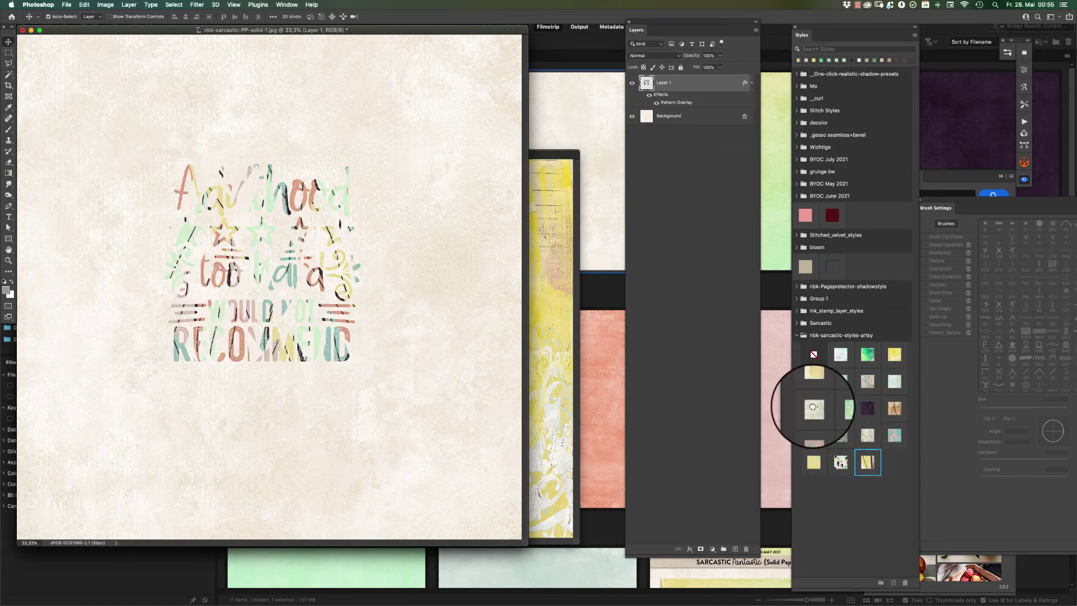
left_click(840, 408)
left_click(839, 383)
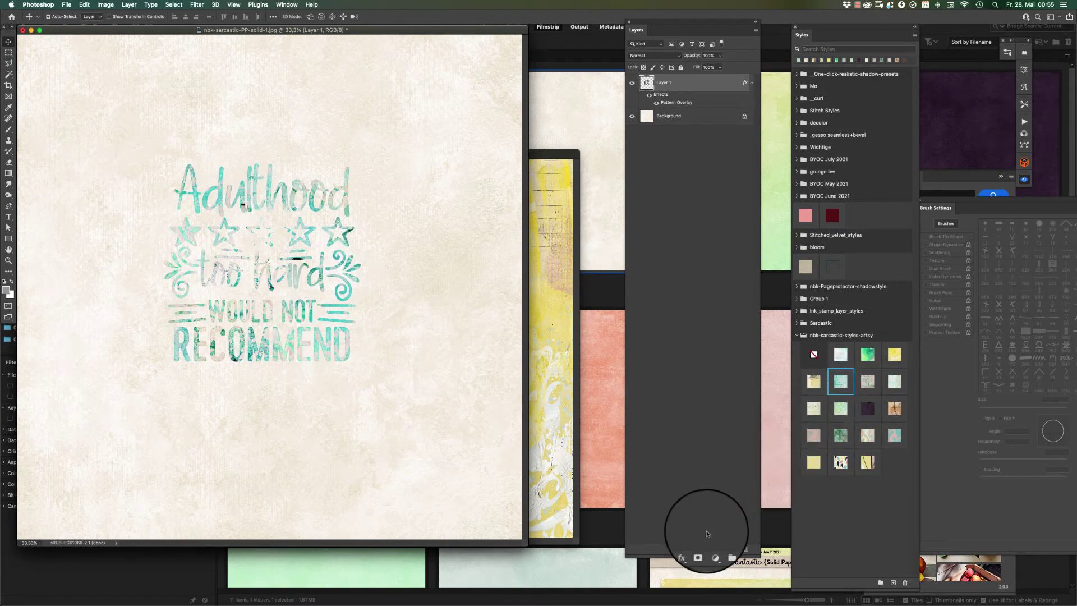
Step: Try a thick black stroke positioned outside on the word art, and delete the stroke effect
left_click(689, 549)
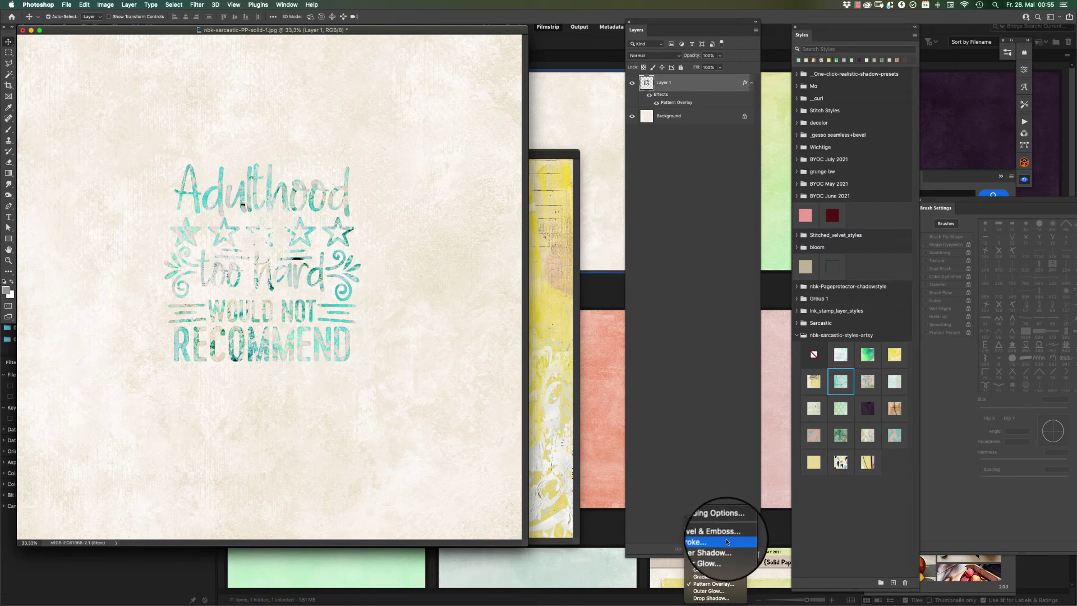
left_click(704, 578)
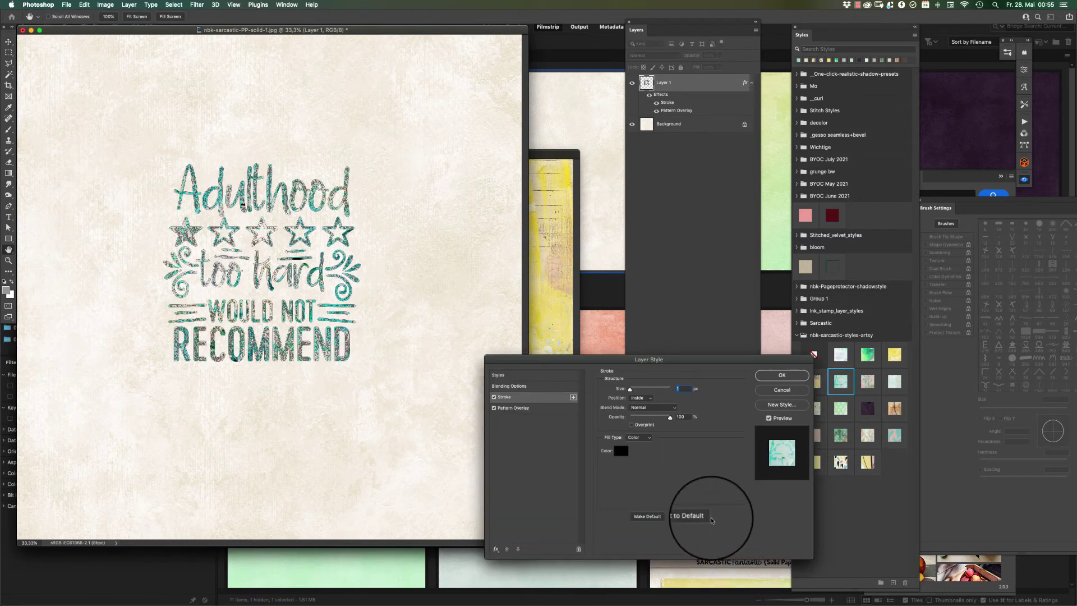
left_click(640, 397)
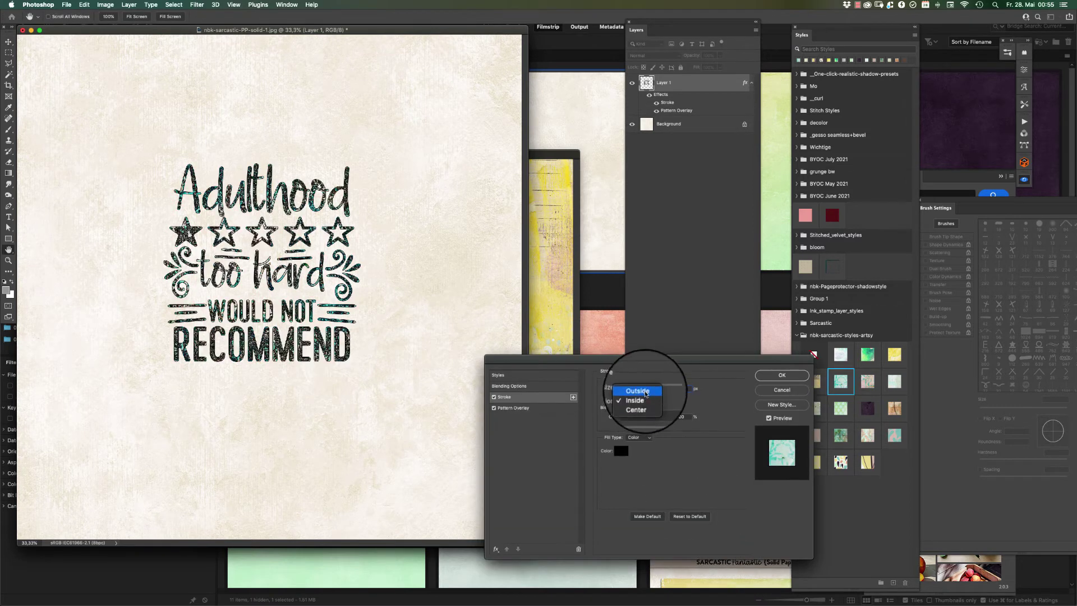
left_click(637, 387)
left_click_drag(633, 390, 635, 391)
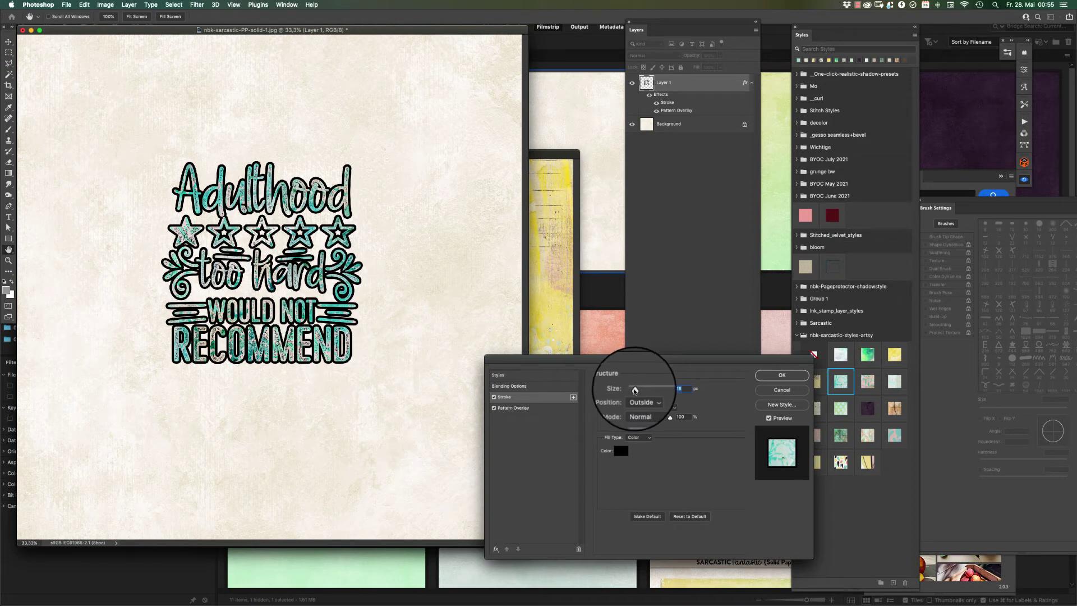
left_click(578, 549)
Step: Try a Multiply drop shadow on the word art with 51% opacity, a distance of 13 px and a larger size
left_click(496, 549)
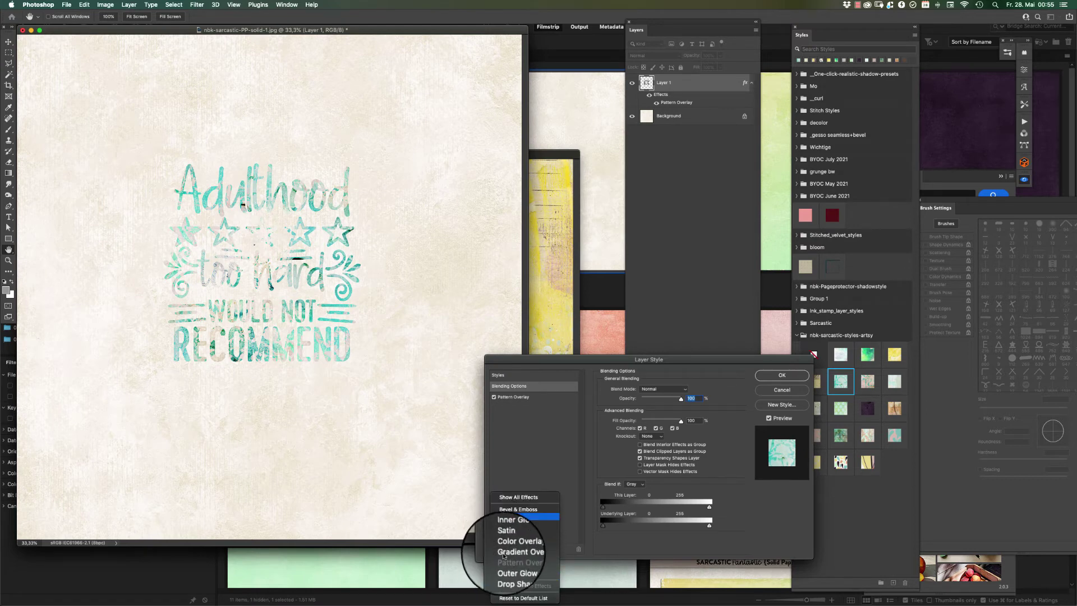
left_click(540, 573)
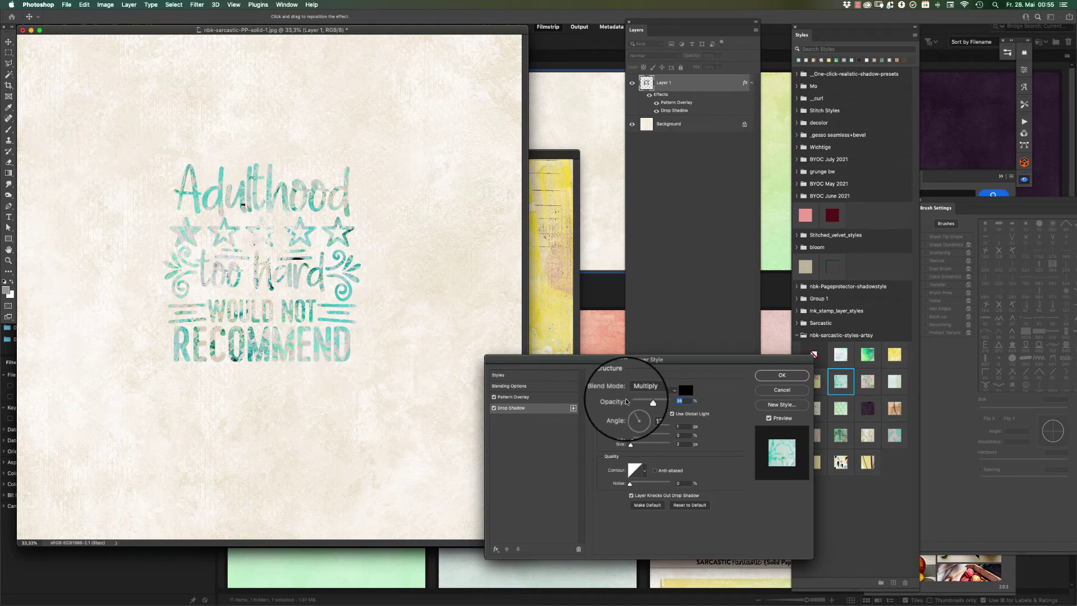
key("Tab")
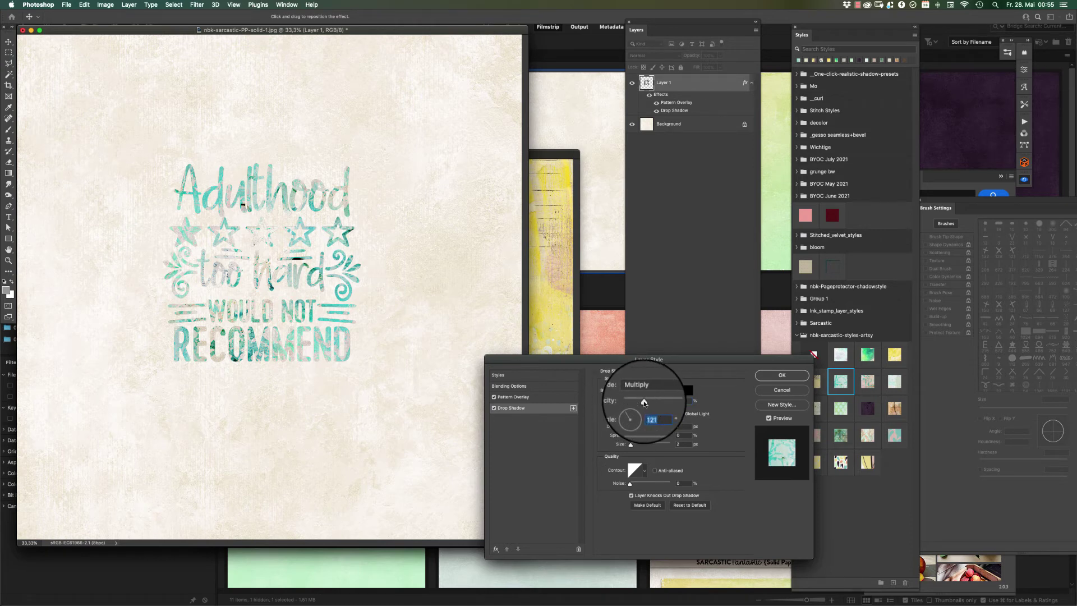
left_click(651, 403)
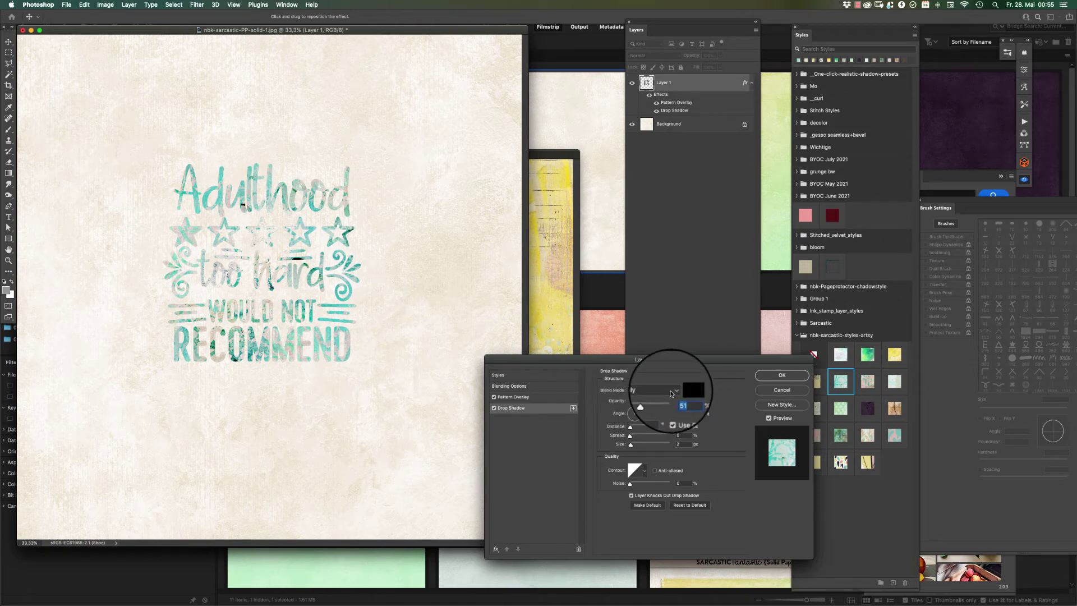
left_click_drag(629, 426, 635, 443)
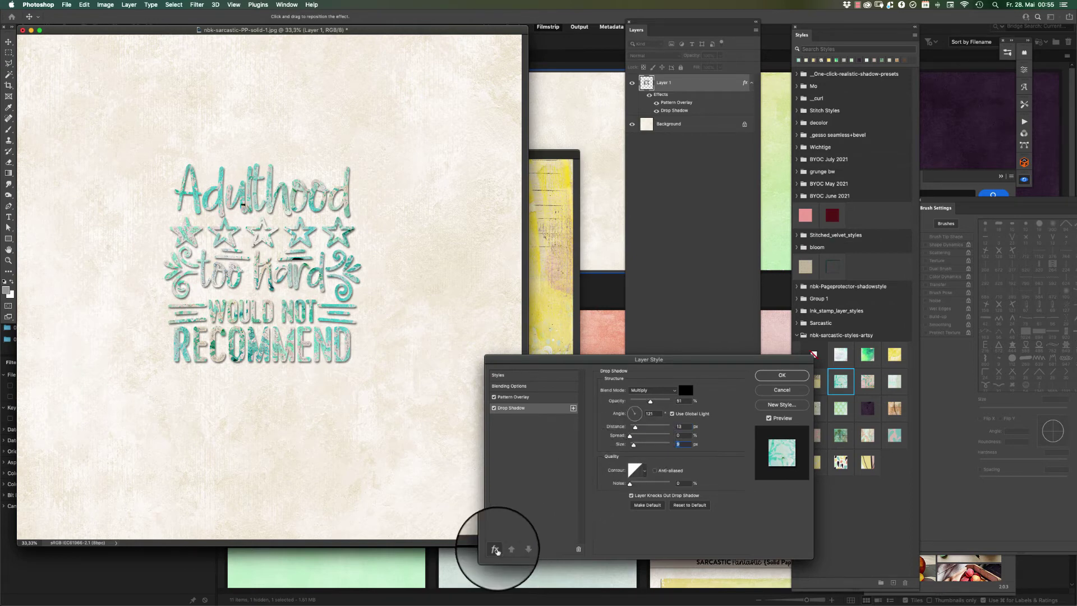
Step: Try a Bevel & Emboss effect on the word art and cancel all the layer style changes
left_click(495, 550)
left_click(510, 571)
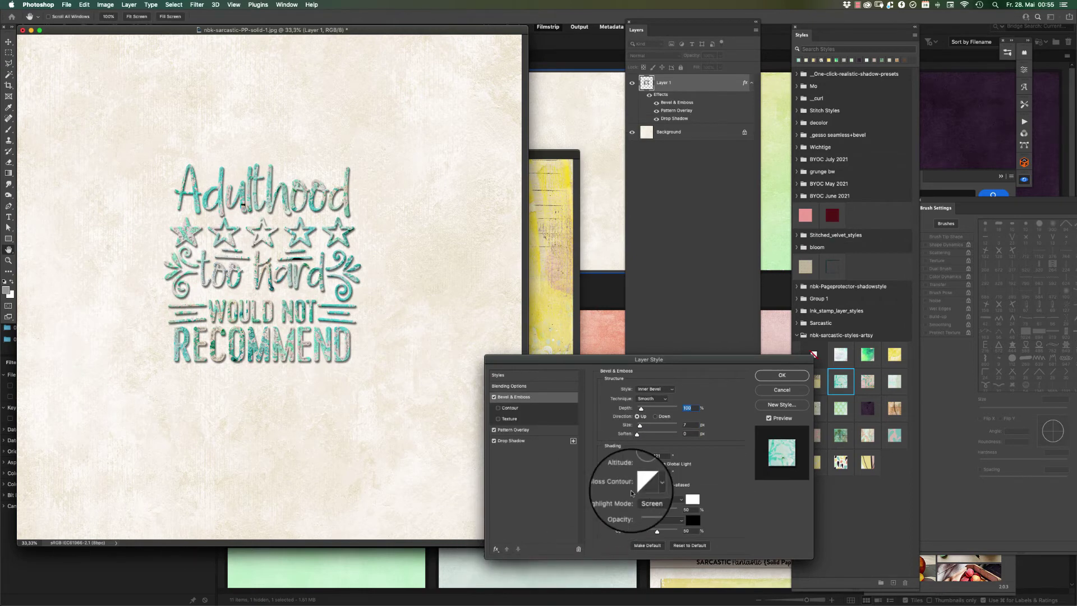
left_click(770, 392)
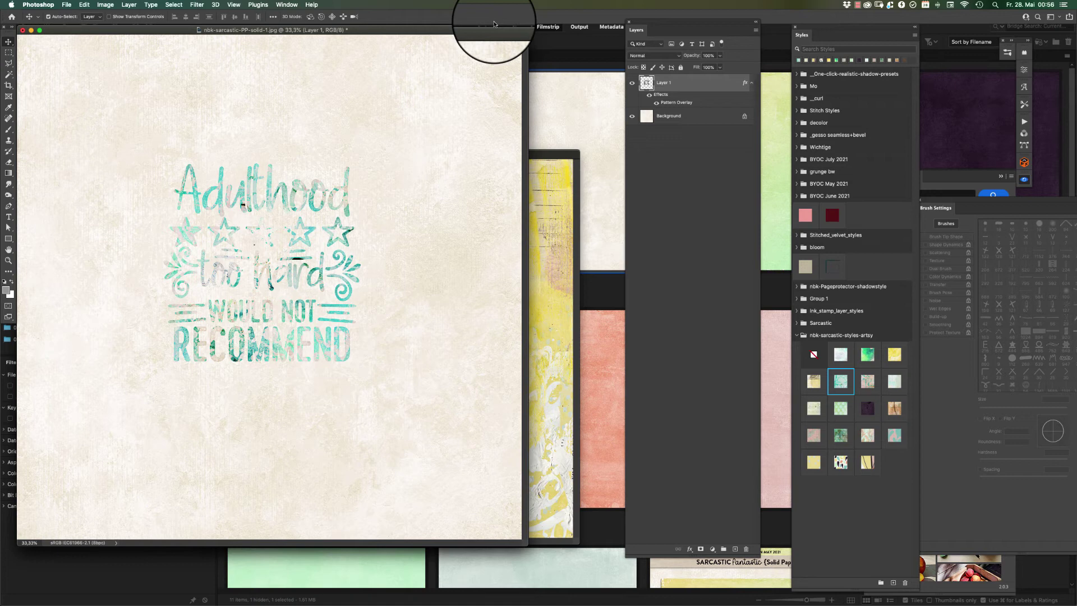
Step: Switch to Adobe Bridge, look over the remaining solid papers and open the sticker folder in nbk-sarcastic-EL-WA
left_click(539, 151)
left_click(584, 113)
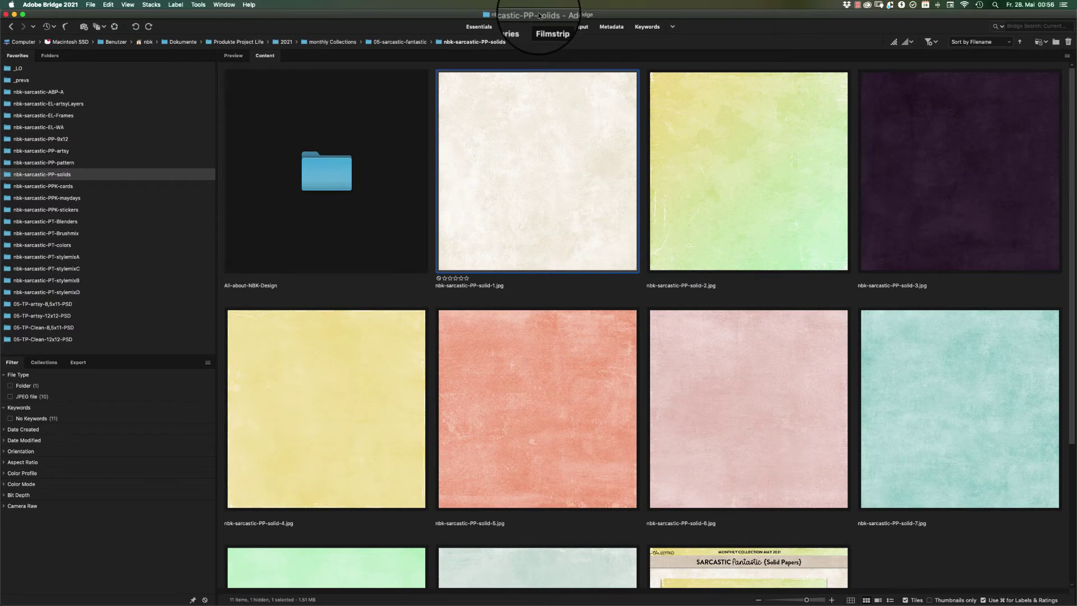
scroll(539, 16, "down", 4)
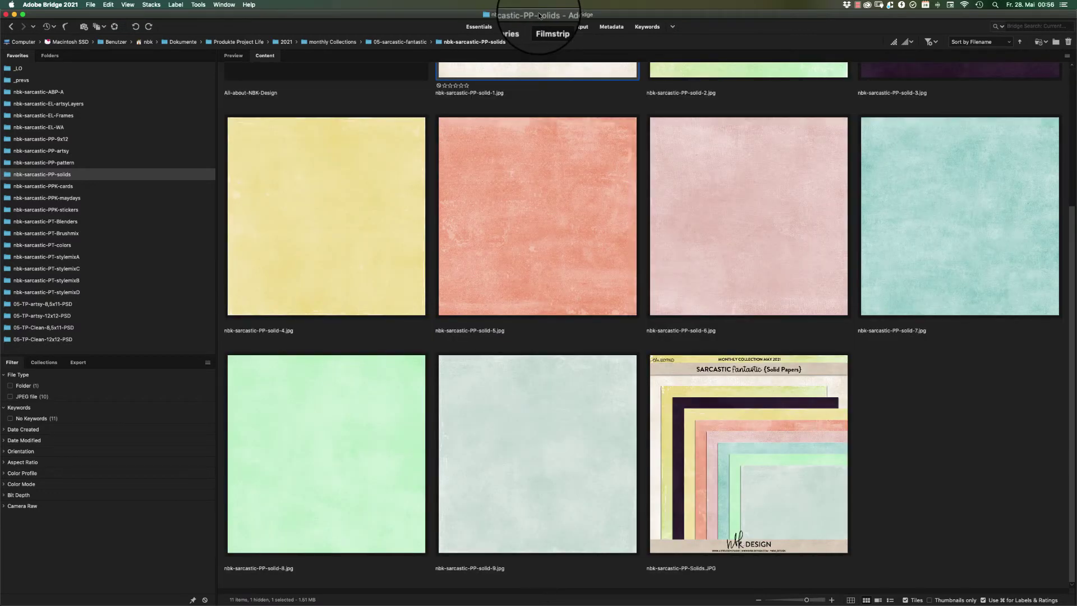
left_click(62, 129)
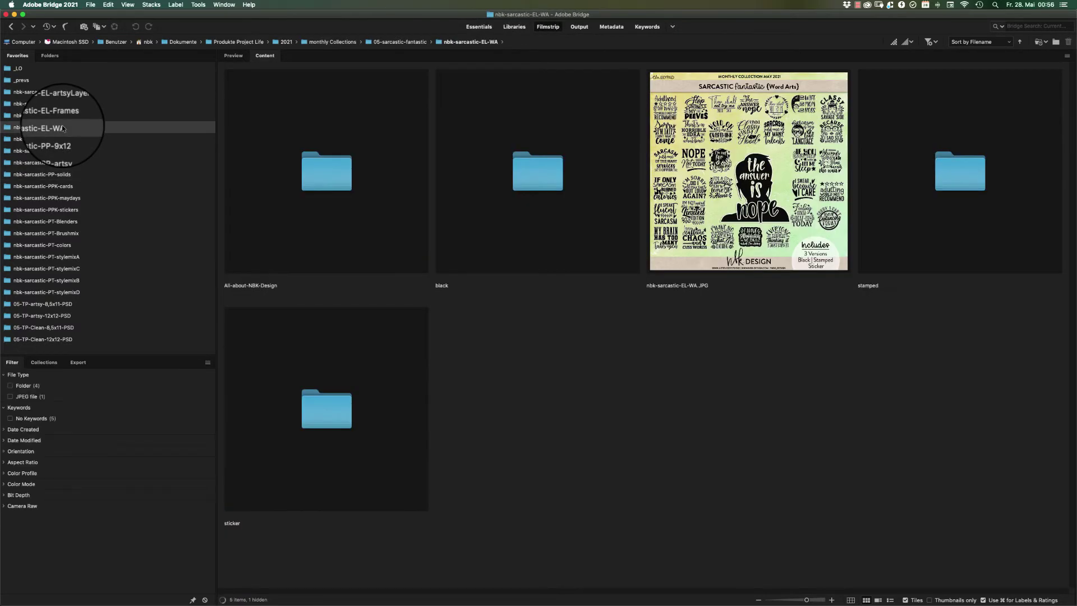
left_click(339, 400)
double_click(339, 400)
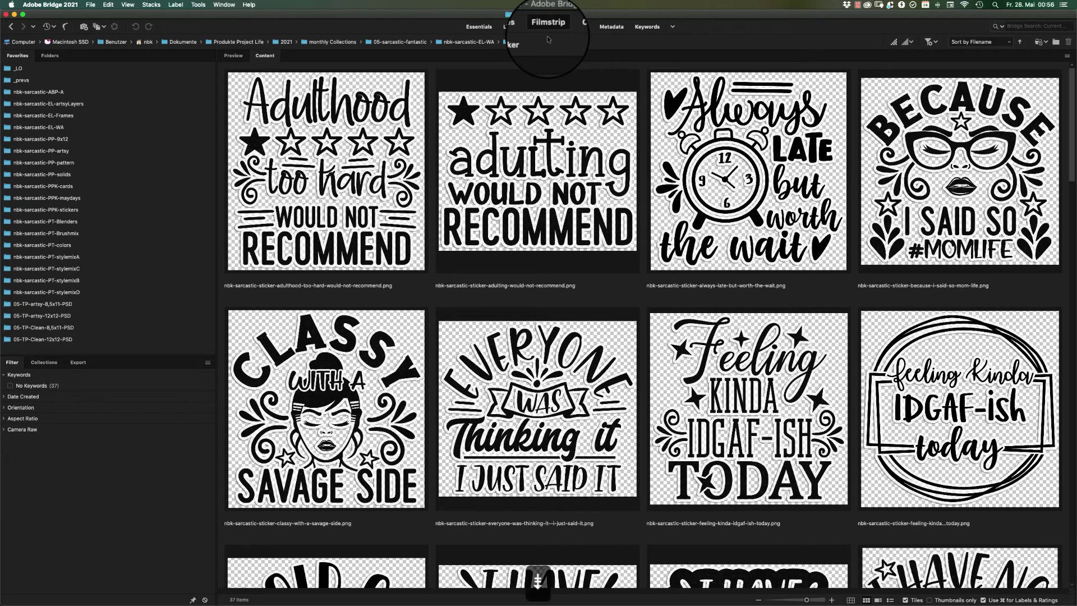
Step: Look through all the sticker word art in the sticker folder of nbk-sarcastic-EL-WA
scroll(548, 39, "down", 5)
scroll(548, 39, "down", 5)
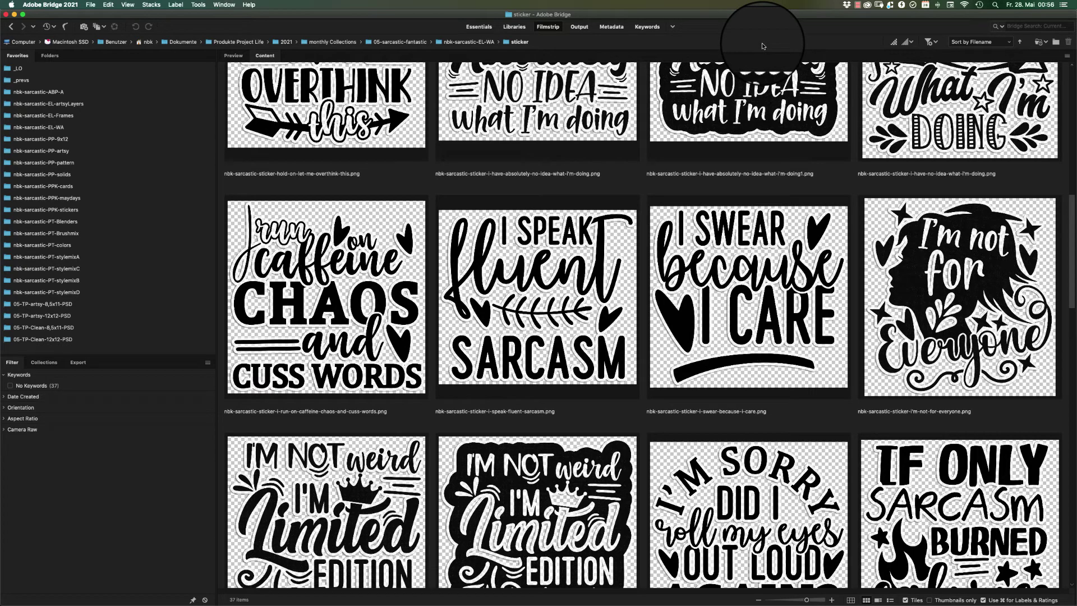
scroll(762, 46, "down", 10)
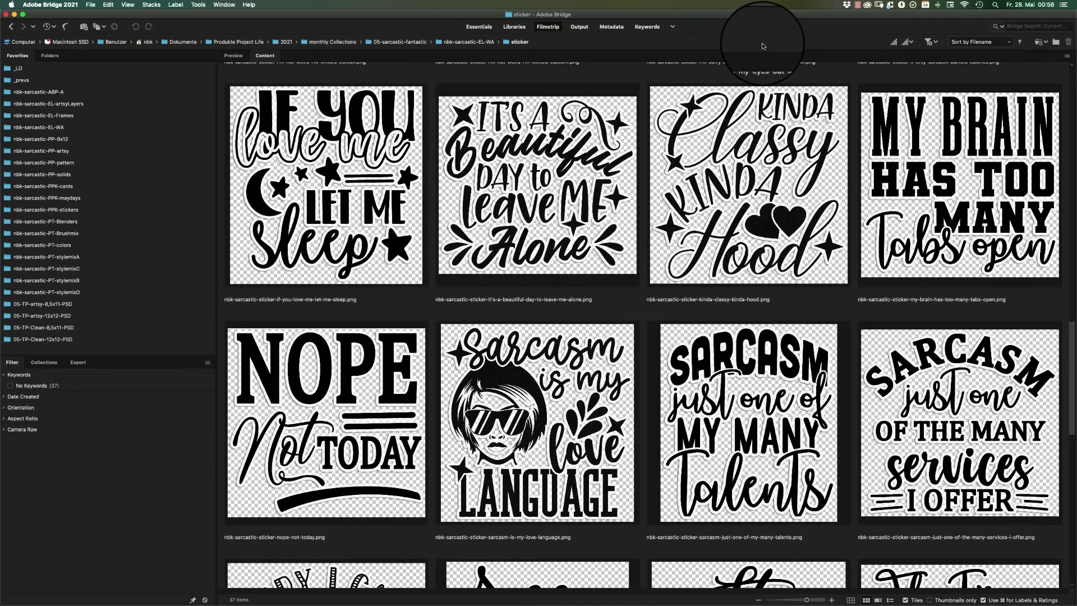
left_click(721, 462)
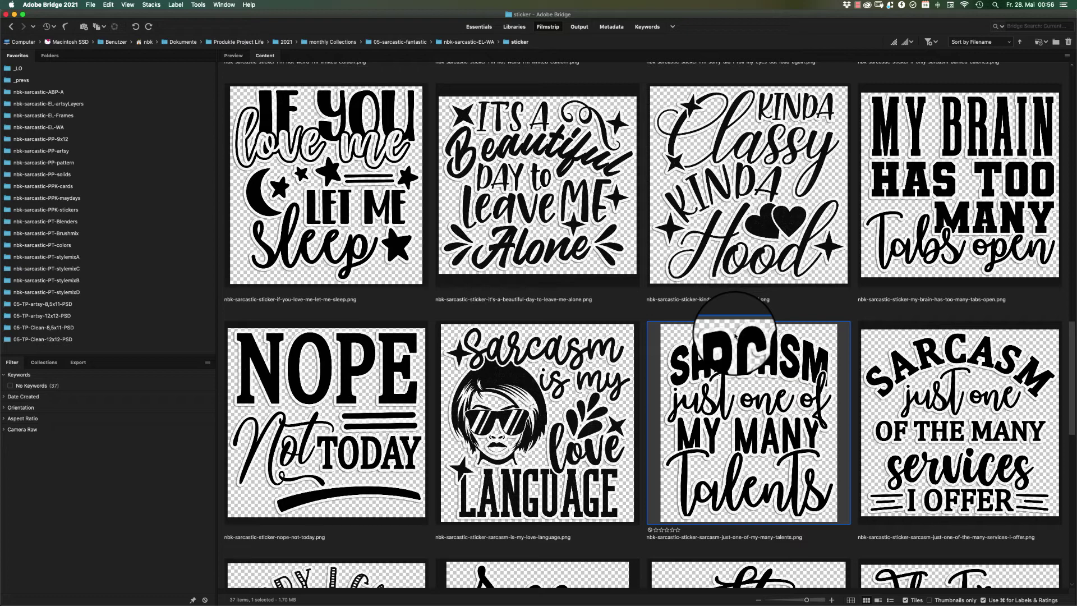
scroll(734, 335, "down", 5)
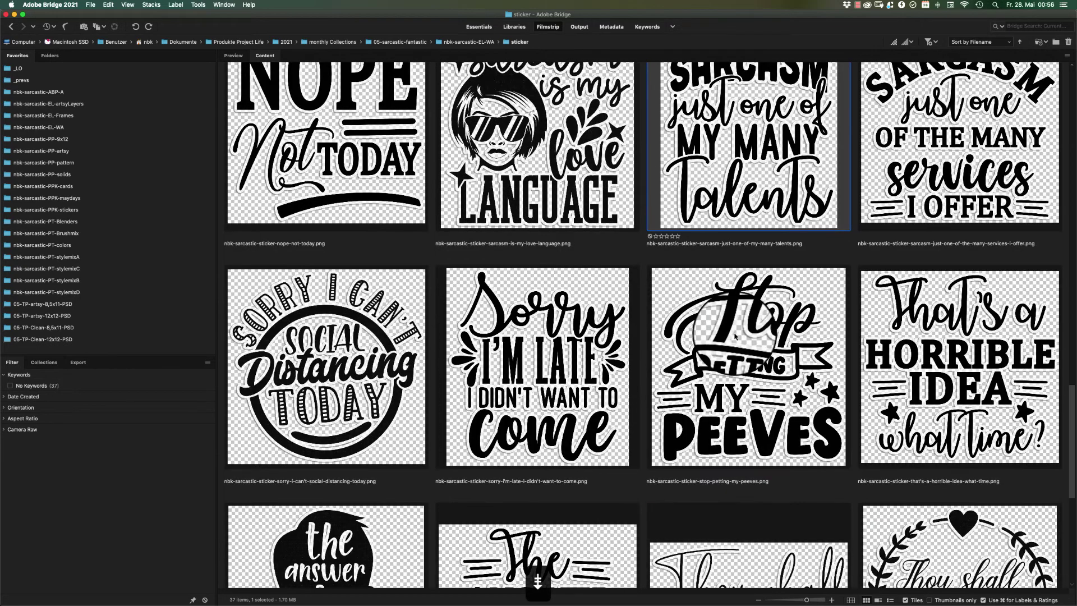
scroll(735, 336, "down", 5)
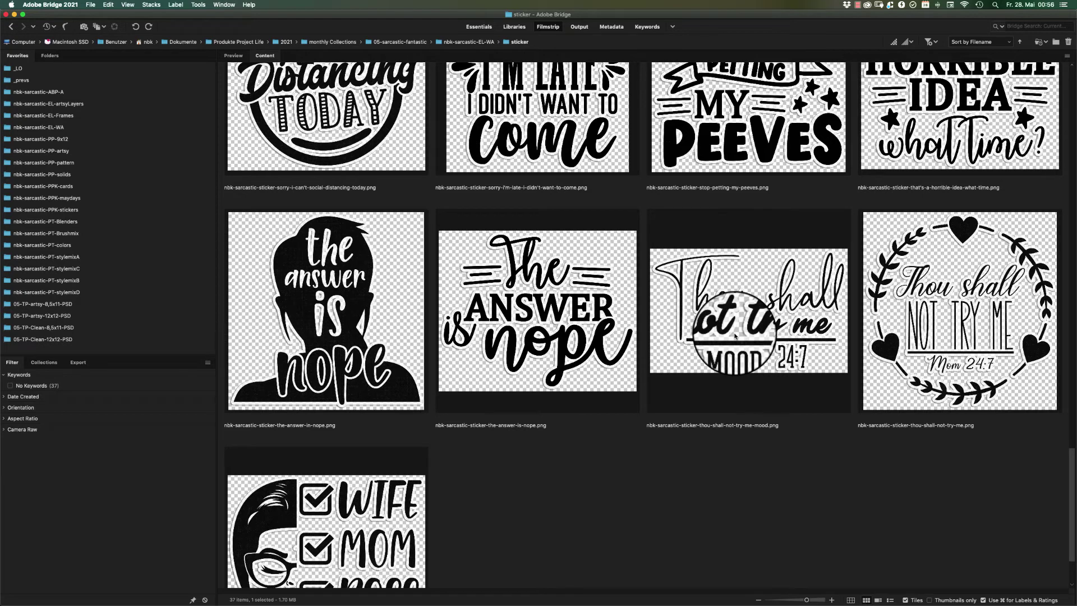
scroll(734, 335, "down", 2)
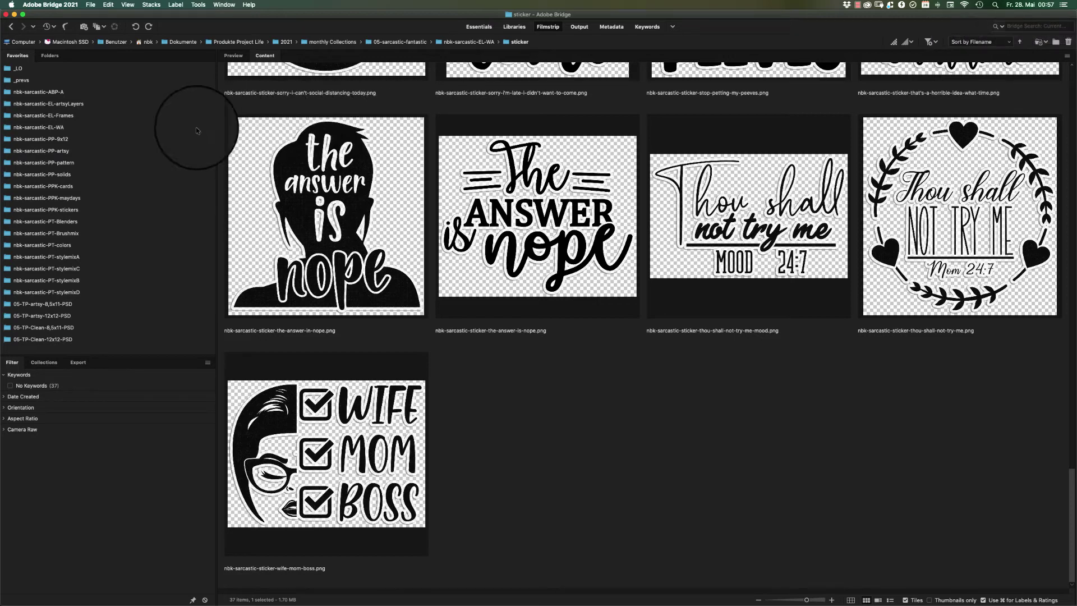
Step: Open the nbk-sarcastic-PP-9x12 folder and look over its papers
left_click(84, 139)
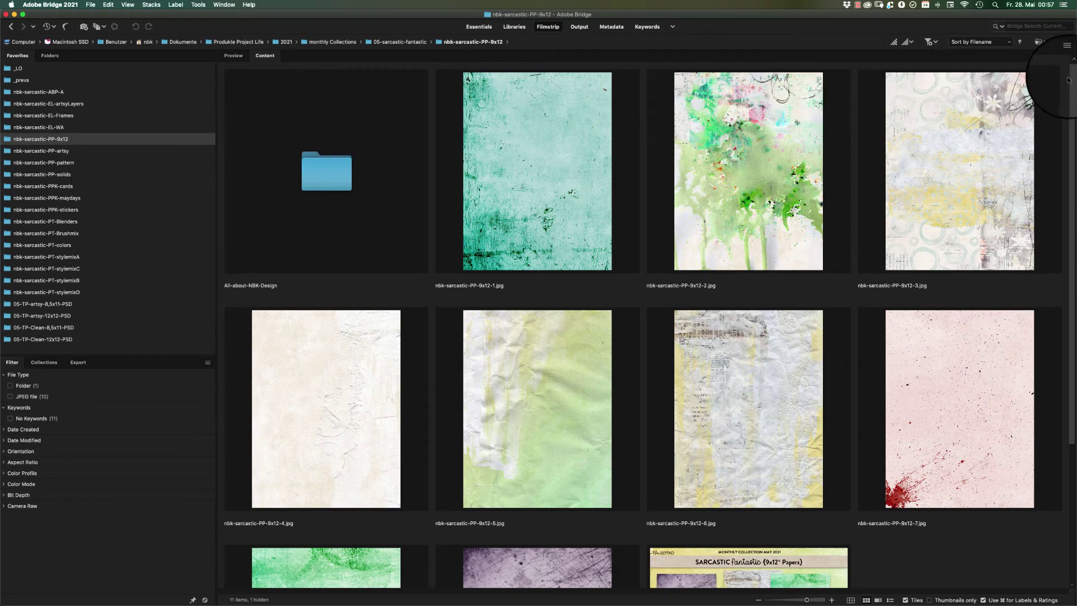
scroll(1025, 126, "down", 3)
scroll(1009, 128, "down", 5)
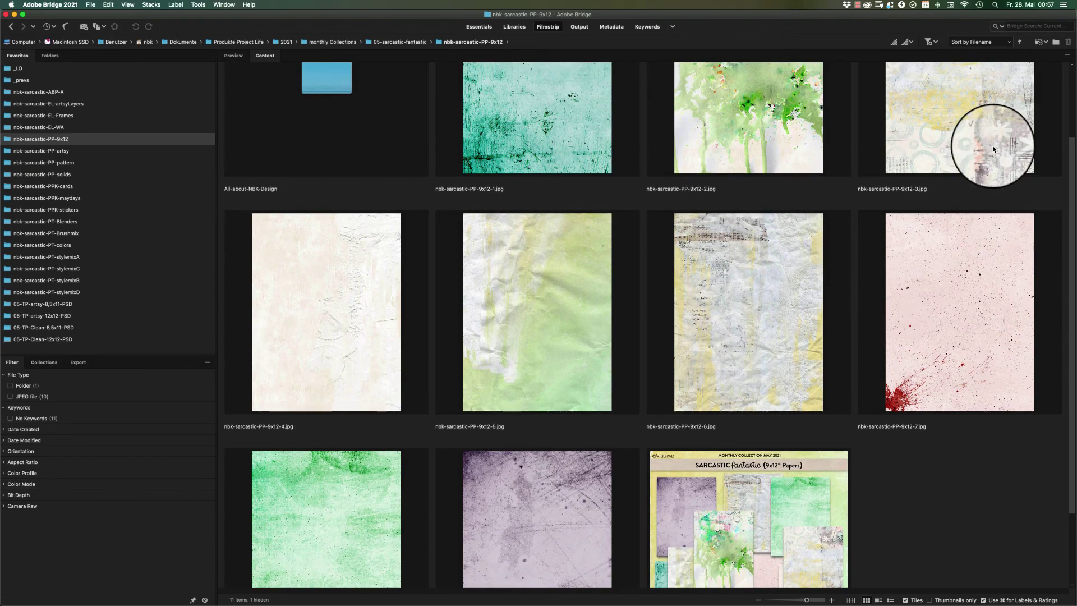
scroll(959, 197, "down", 2)
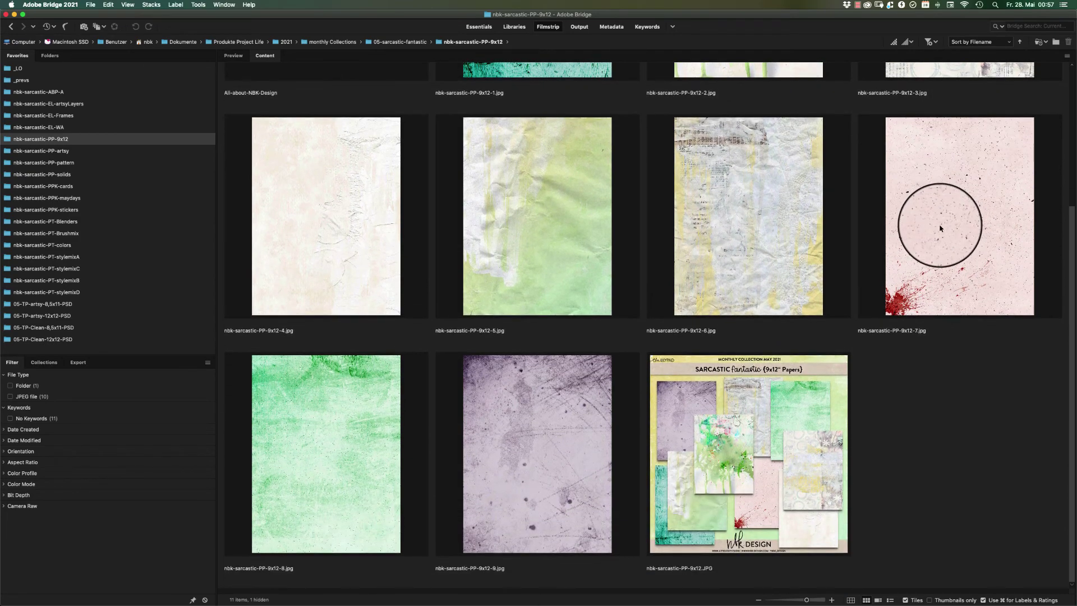
scroll(926, 211, "up", 3)
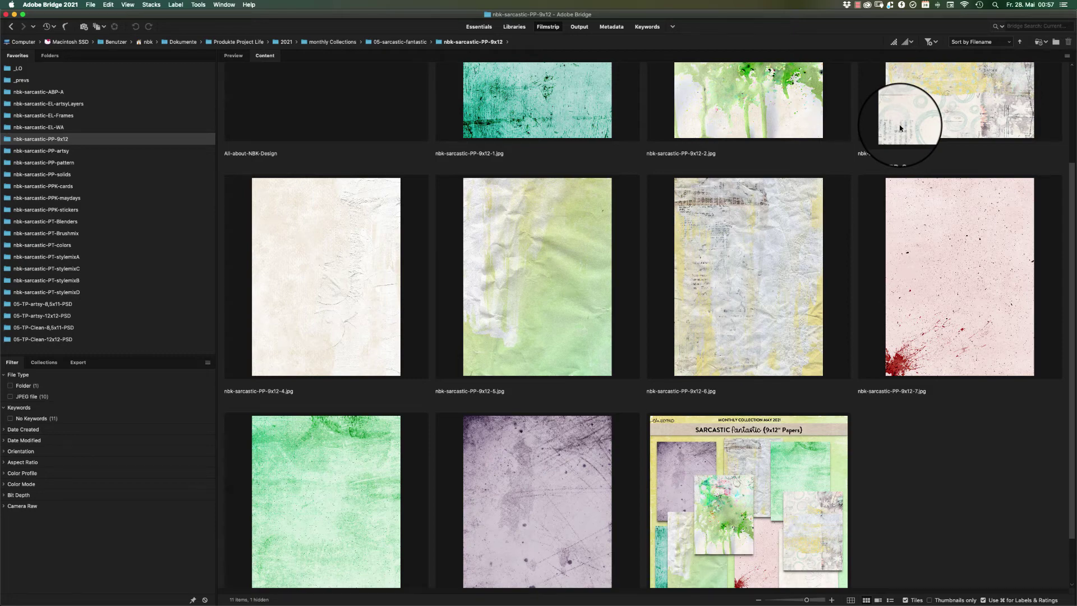
Step: Browse the nbk-sarcastic-PP-artsy folder and open nbk-sarcastic-PP-artsy-7.JPG in Photoshop to view it large
left_click(70, 151)
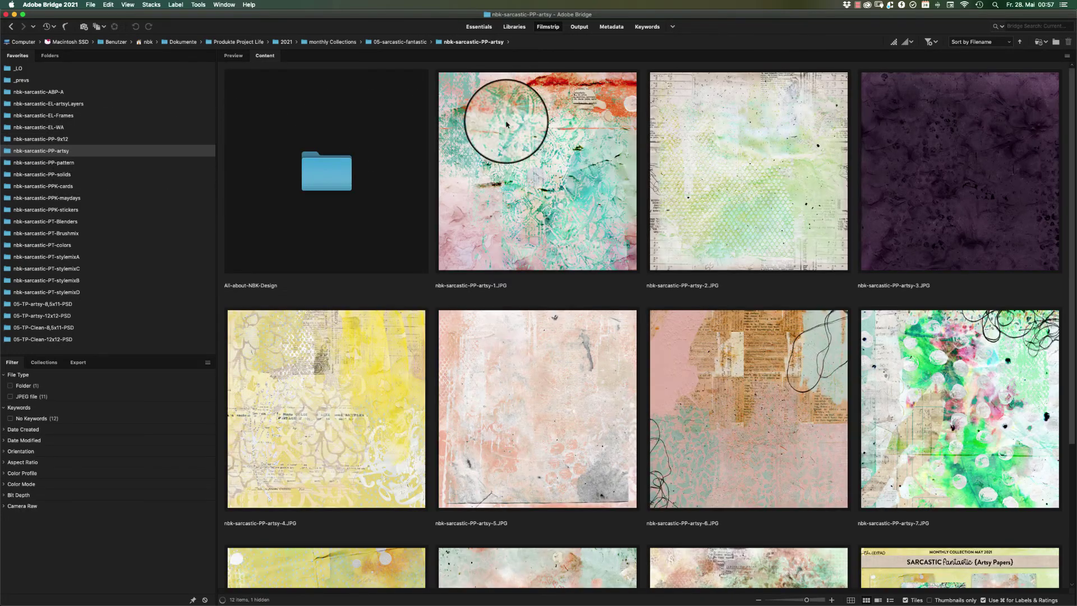
scroll(1038, 112, "down", 3)
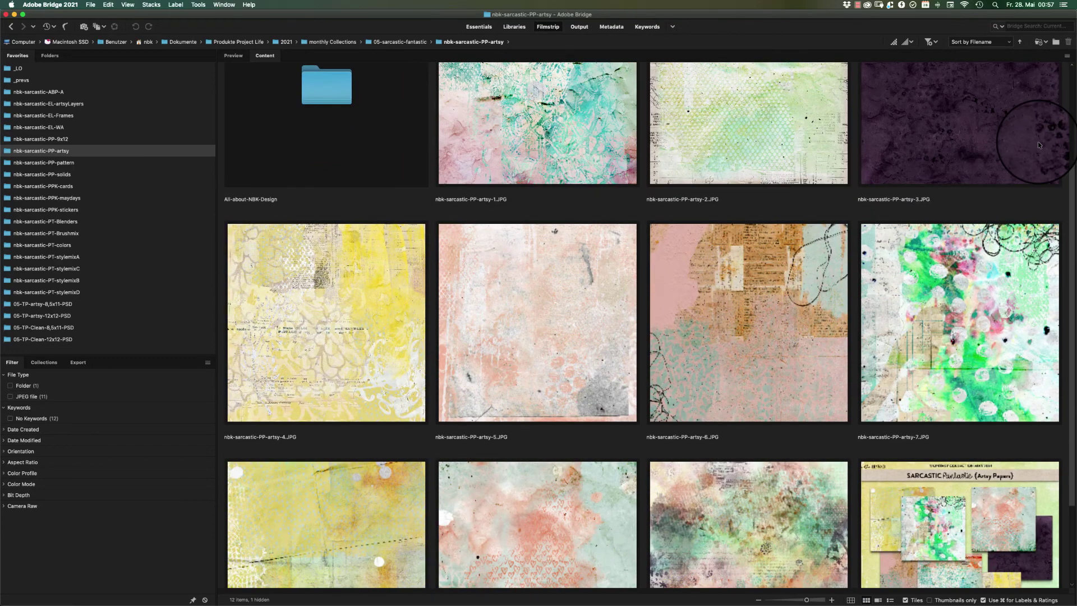
double_click(989, 286)
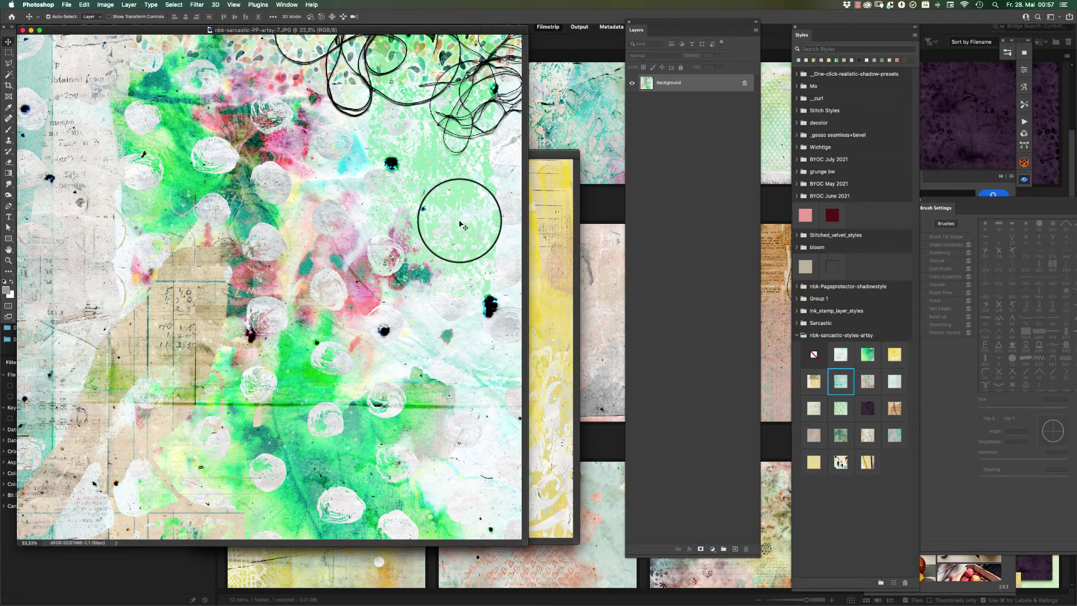
left_click_drag(487, 30, 555, 72)
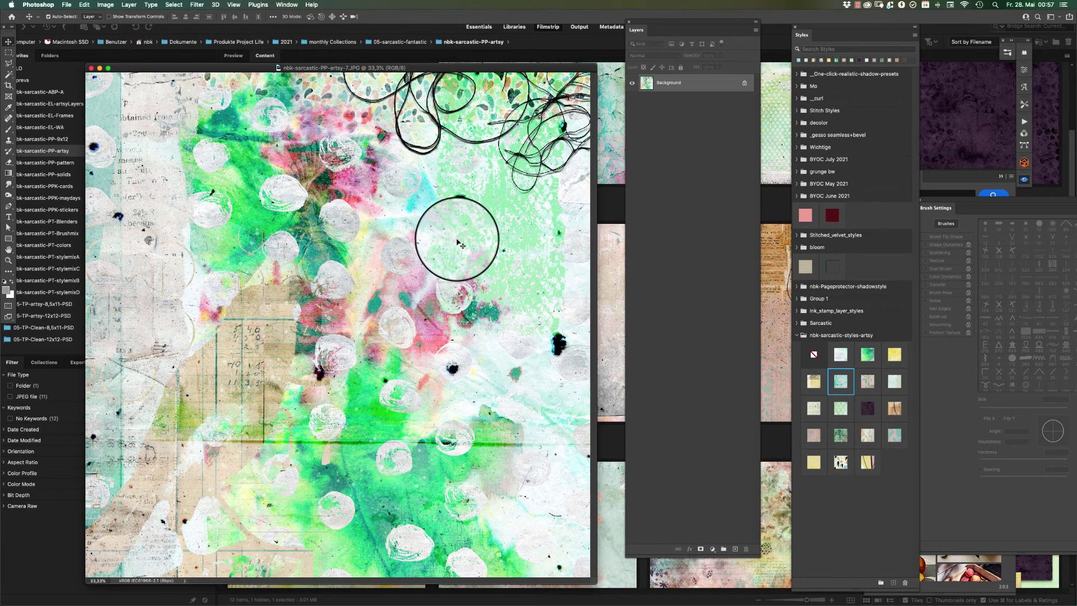
Step: Close the artsy-7, artsy-4 and solid-1 paper documents without saving any changes
left_click_drag(457, 228, 471, 220)
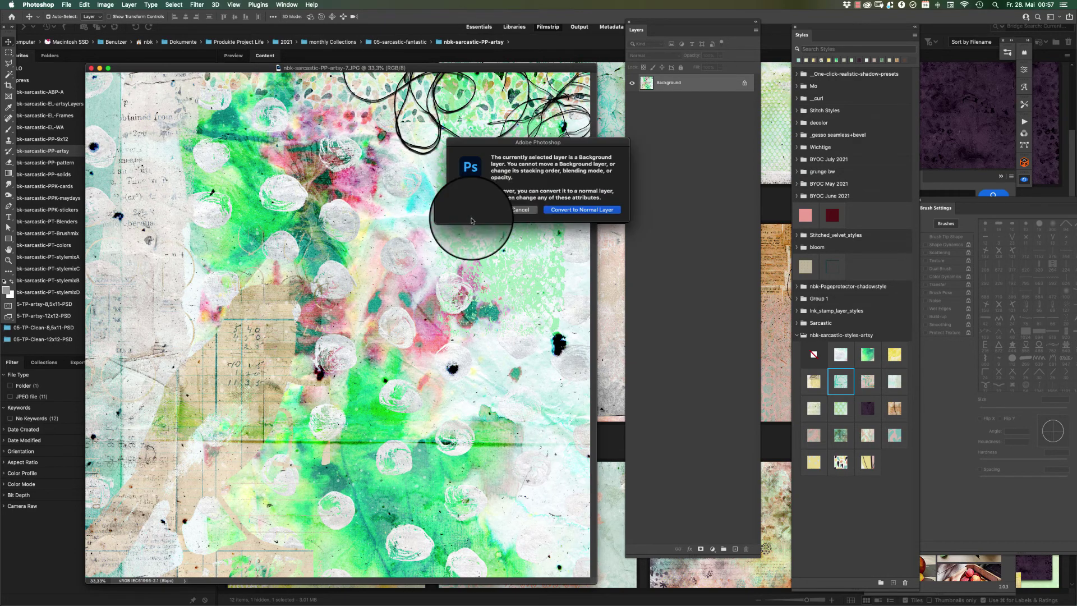
left_click(517, 207)
key("super+w")
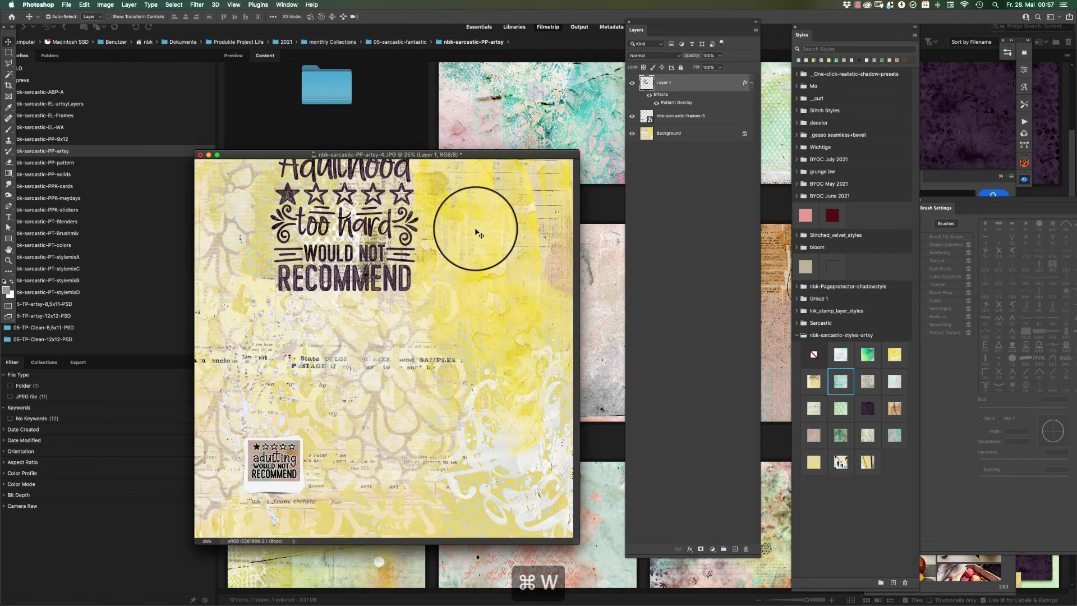
key("super+z")
key("super+w")
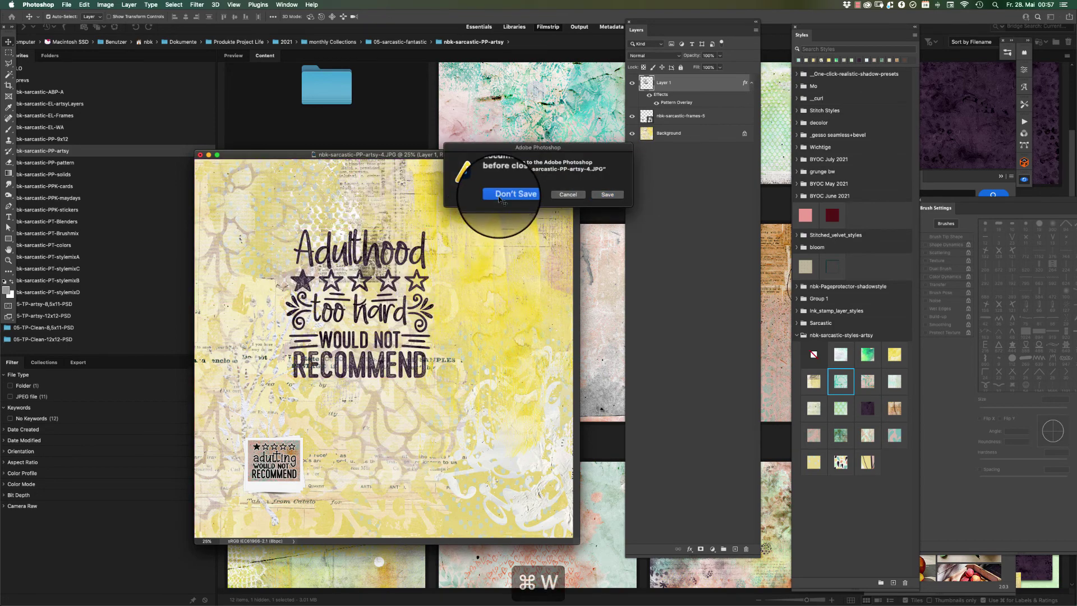
left_click(499, 197)
key("super+w")
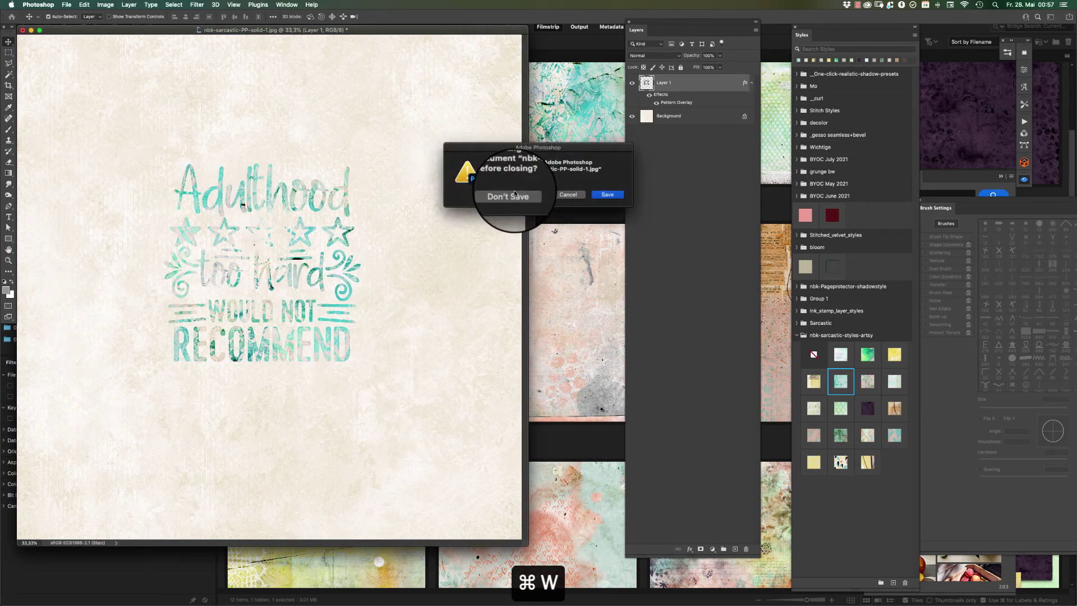
left_click(514, 193)
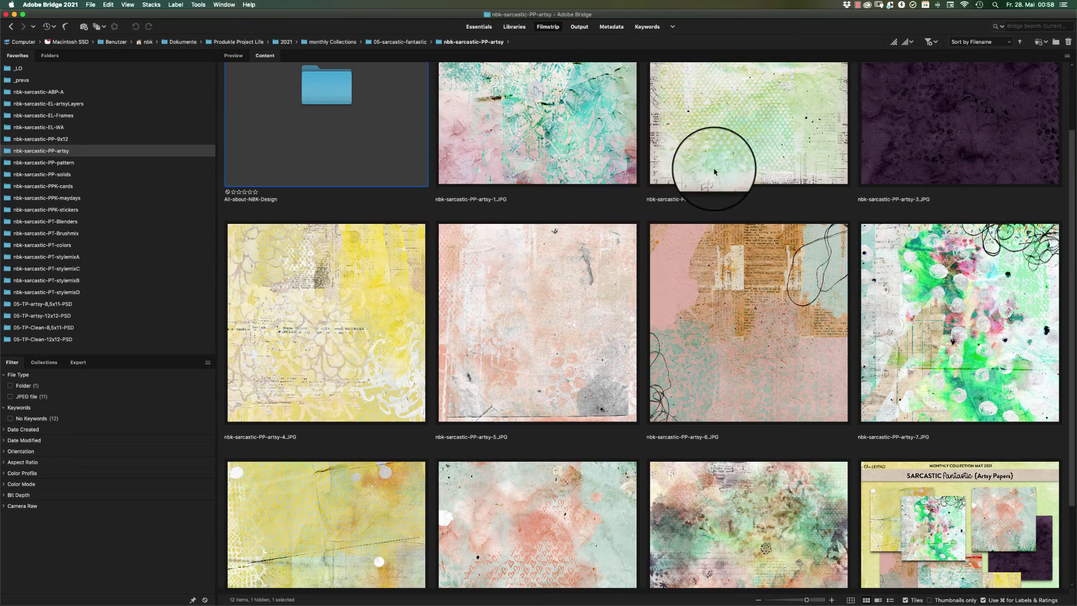
Step: Look over the artsy papers in Adobe Bridge and preview nbk-sarcastic-PP-artsy-9.JPG and nbk-sarcastic-PP-artsy-10.jpg in full screen
mouse_move(1073, 236)
left_mouse_down()
mouse_move(1040, 273)
mouse_move(1072, 242)
left_mouse_up()
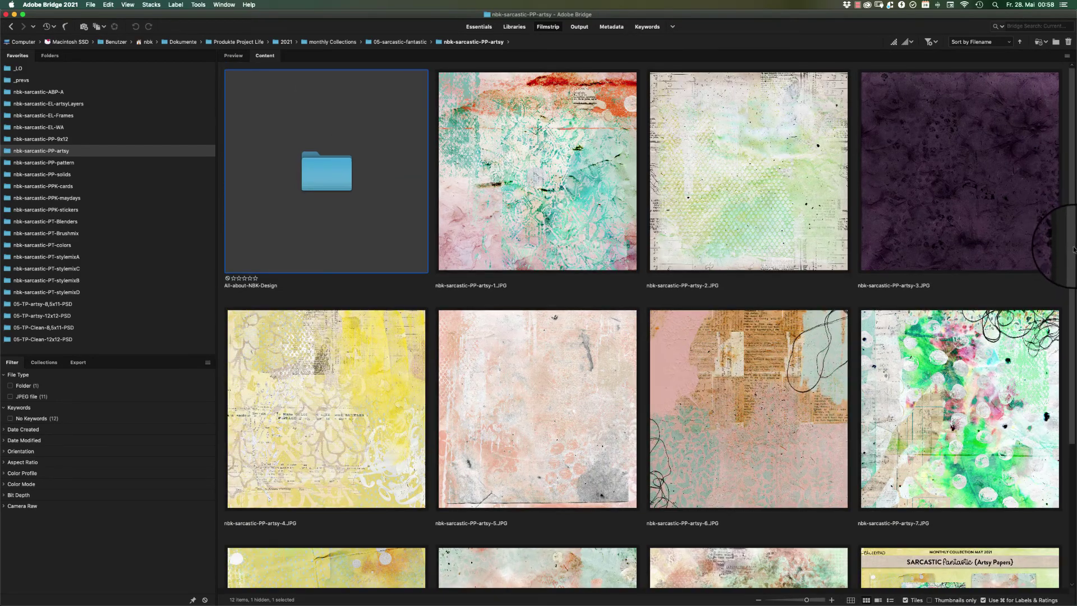
scroll(1021, 301, "down", 5)
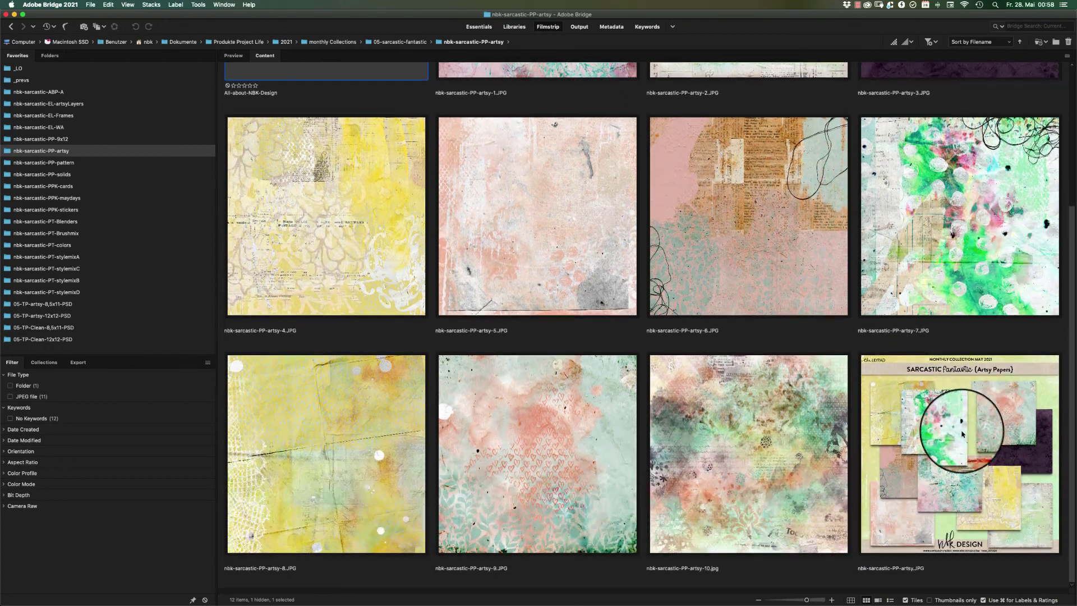
left_click(608, 440)
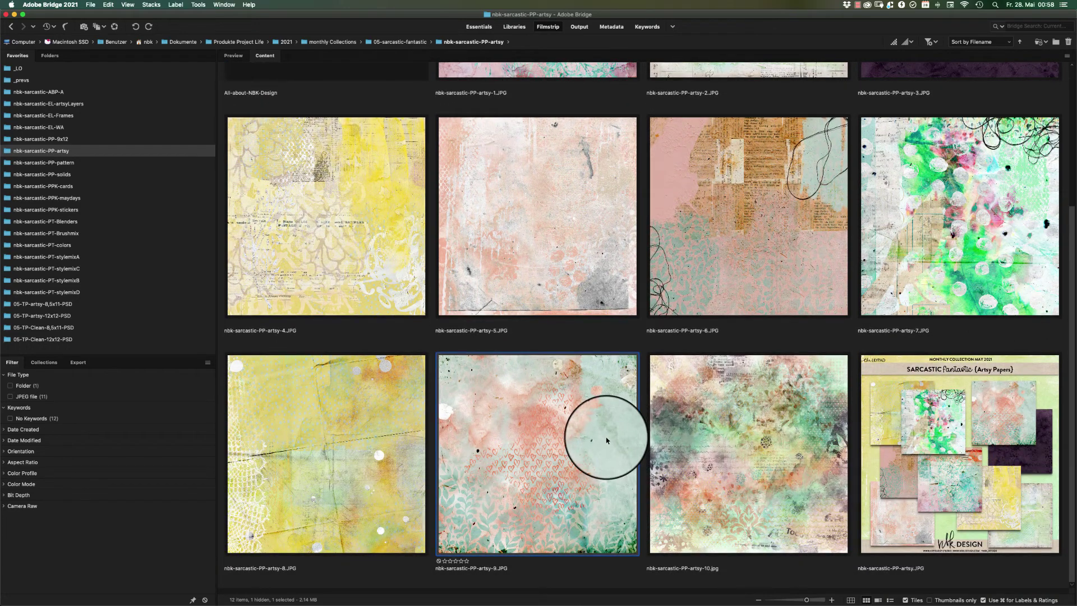
key("space")
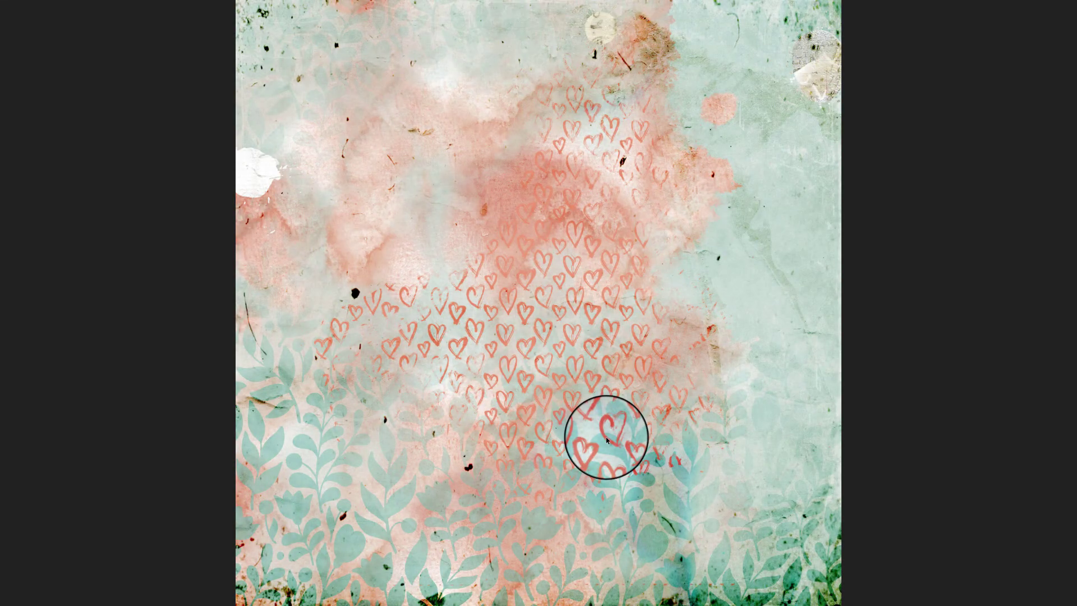
key("space")
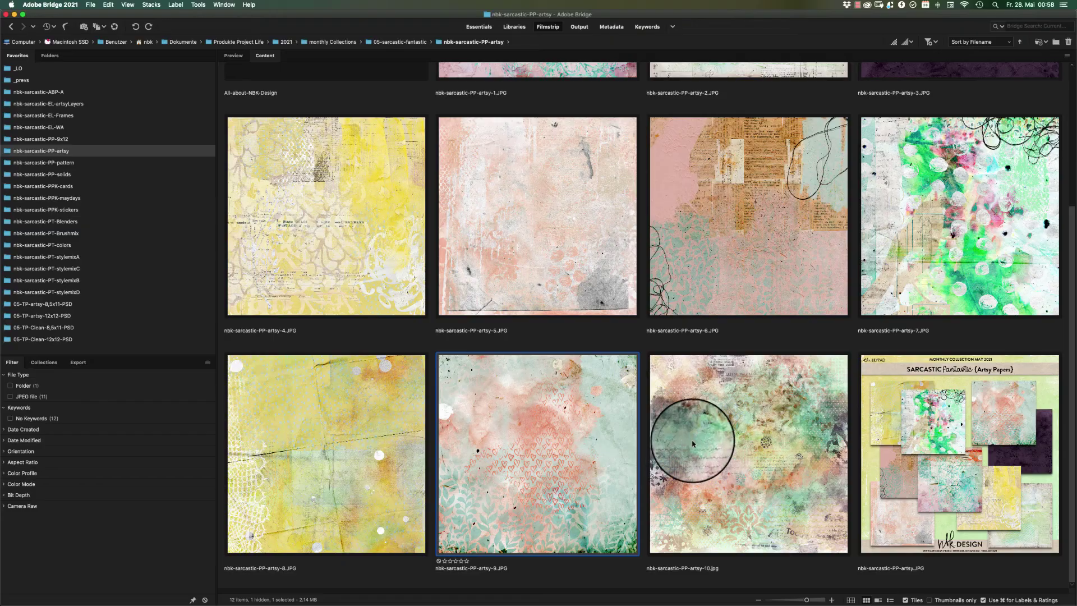
left_click(732, 444)
key("space")
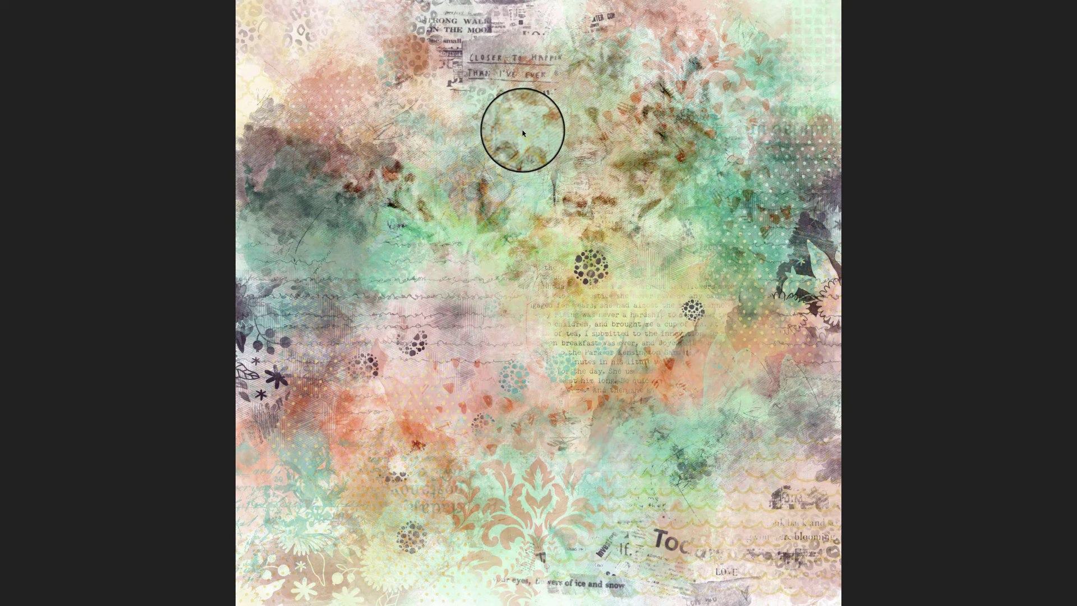
key("space")
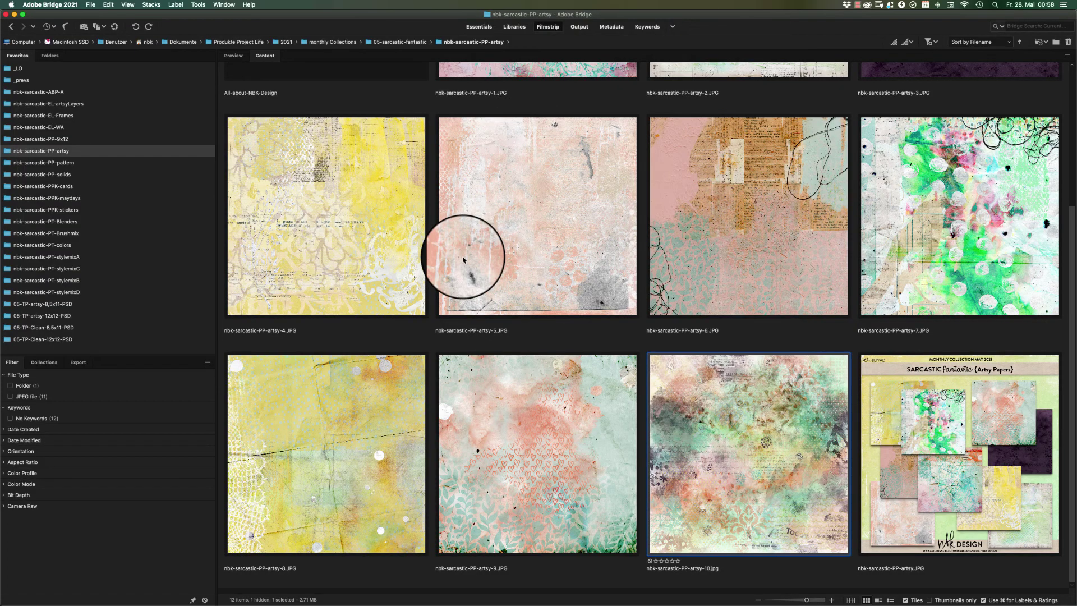
Step: Open the nbk-sarcastic-PP-pattern folder and look over its pattern papers
left_click(100, 163)
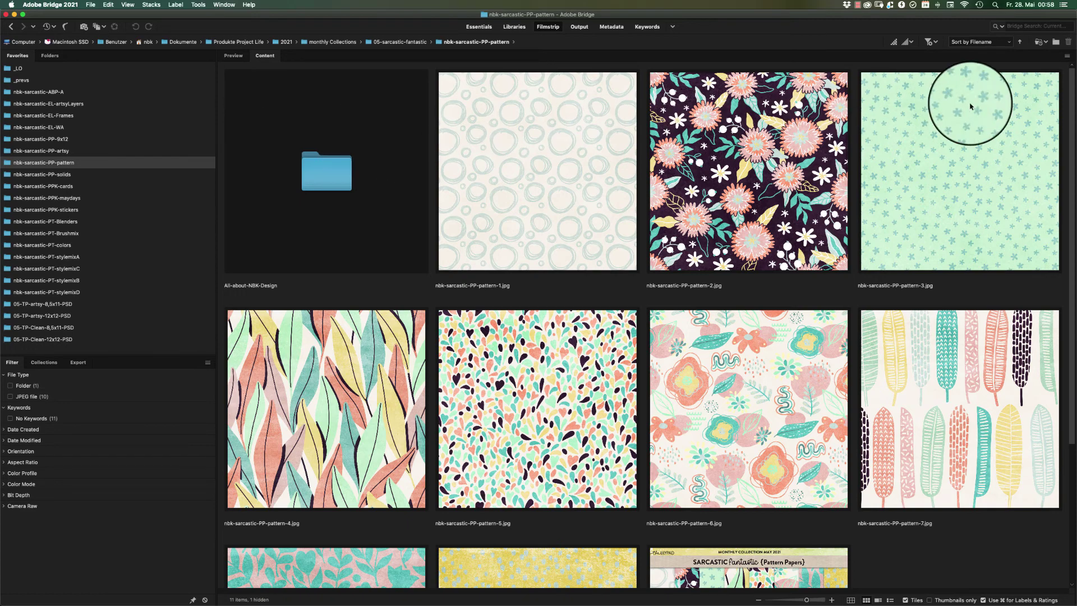
left_click_drag(1071, 87, 1023, 164)
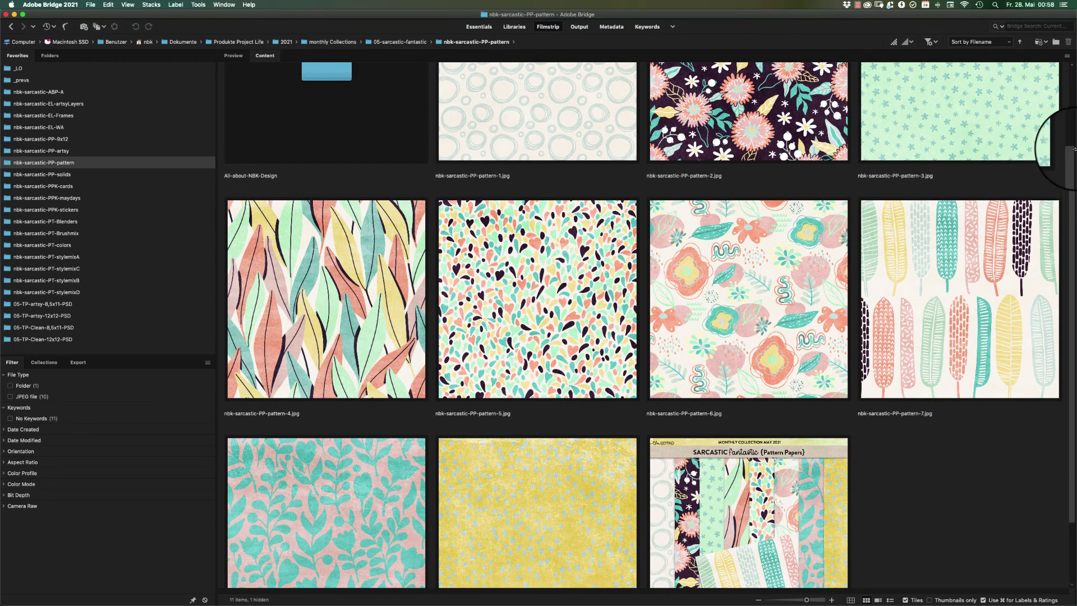
left_click_drag(1071, 158, 976, 255)
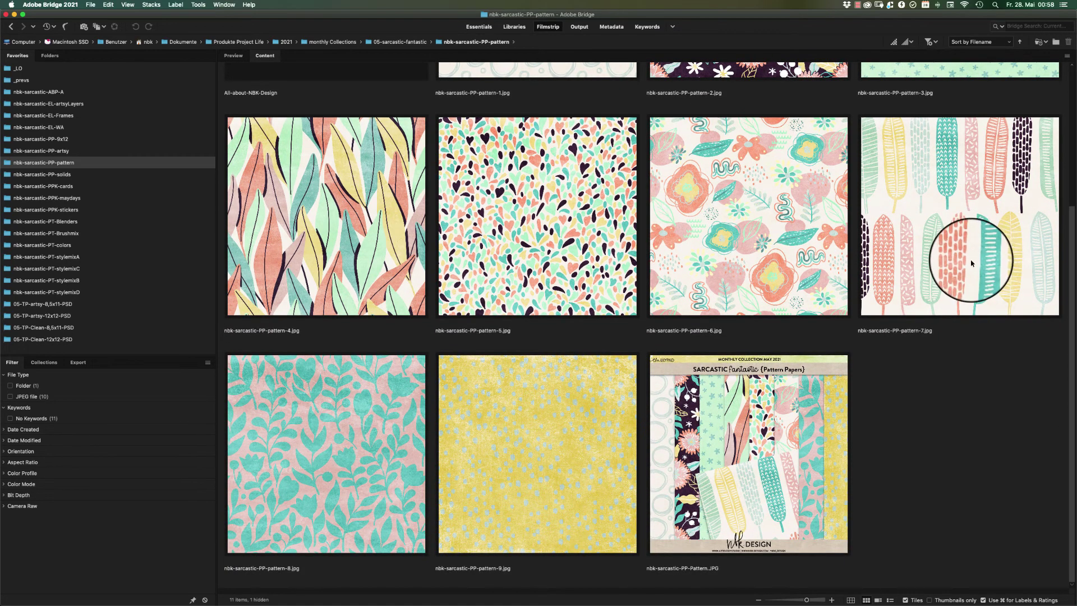
Step: View nbk-sarcastic-PP-pattern-9.jpg in Photoshop, close it and return to the pattern papers in Adobe Bridge
double_click(540, 455)
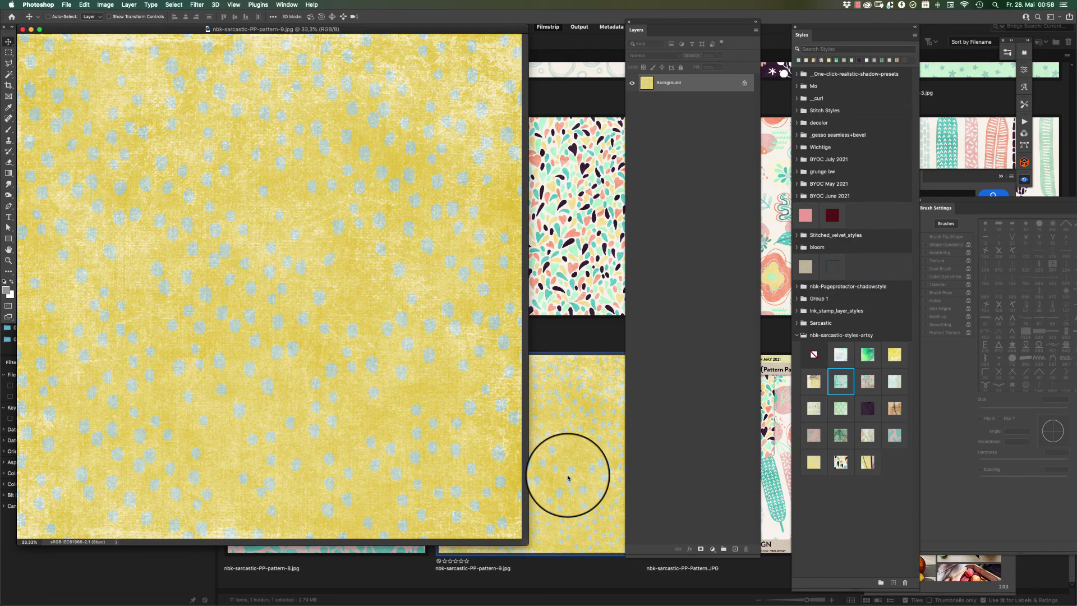
key("w")
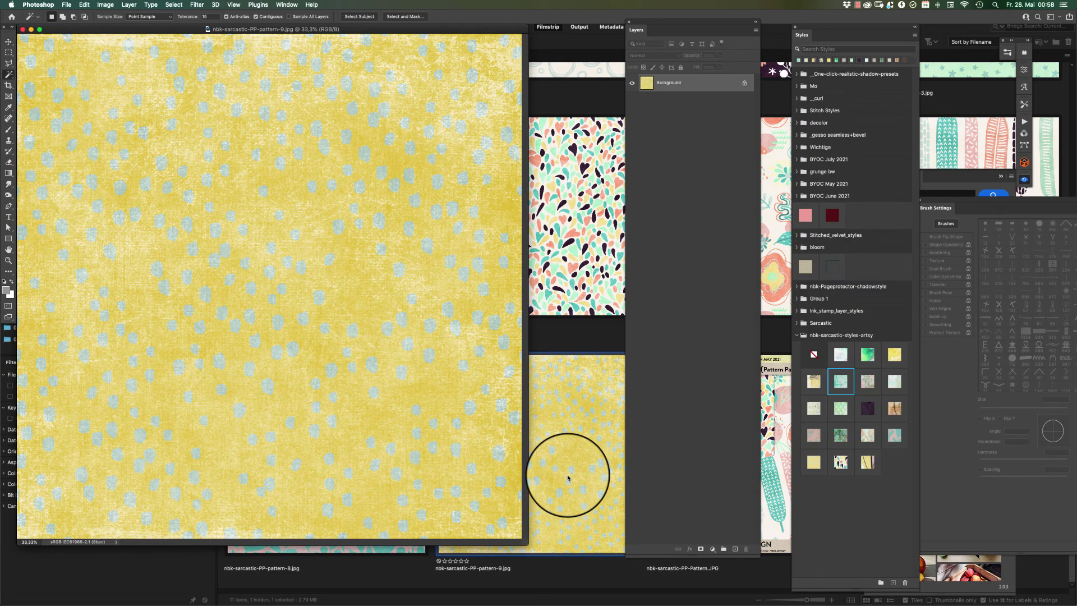
left_click(23, 30)
left_click(325, 328)
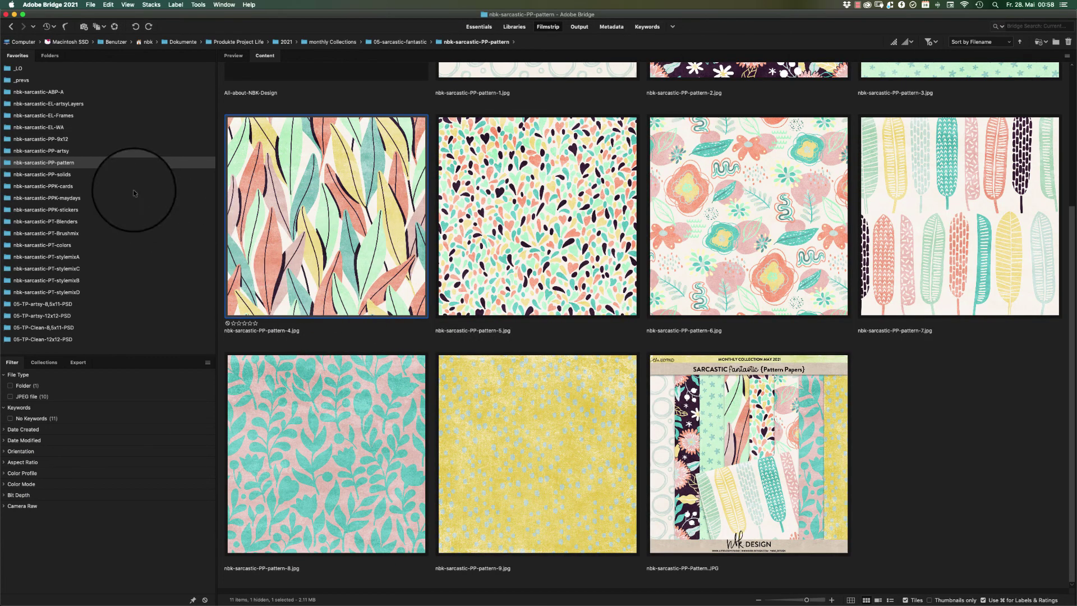
Step: Look over the papers in the nbk-sarcastic-PP-solids folder and open the nbk-sarcastic-PPK-cards folder
left_click(113, 175)
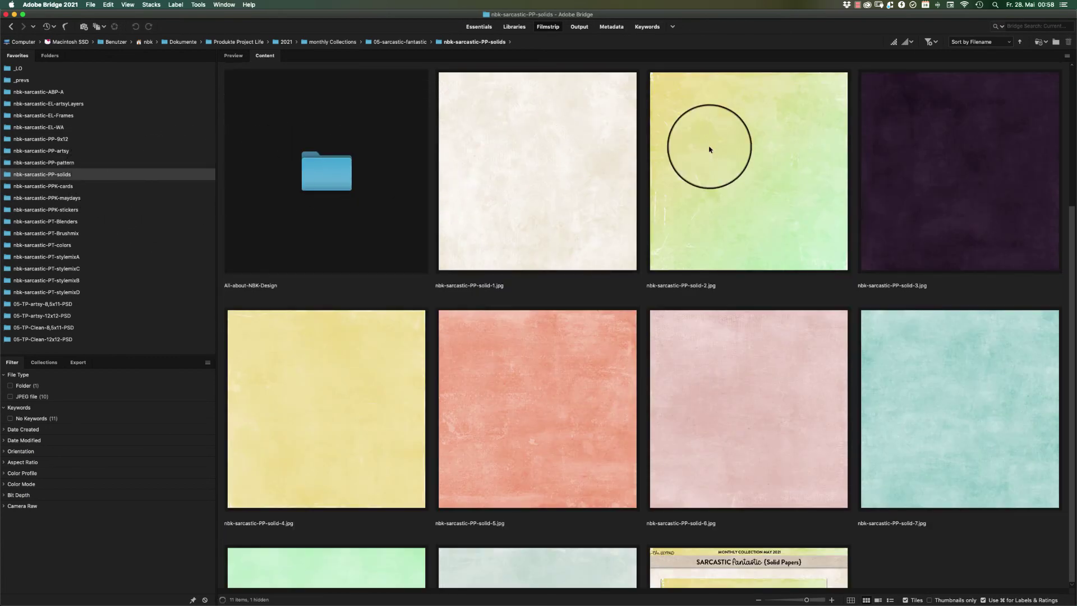
scroll(1040, 227, "down", 1)
scroll(993, 271, "down", 4)
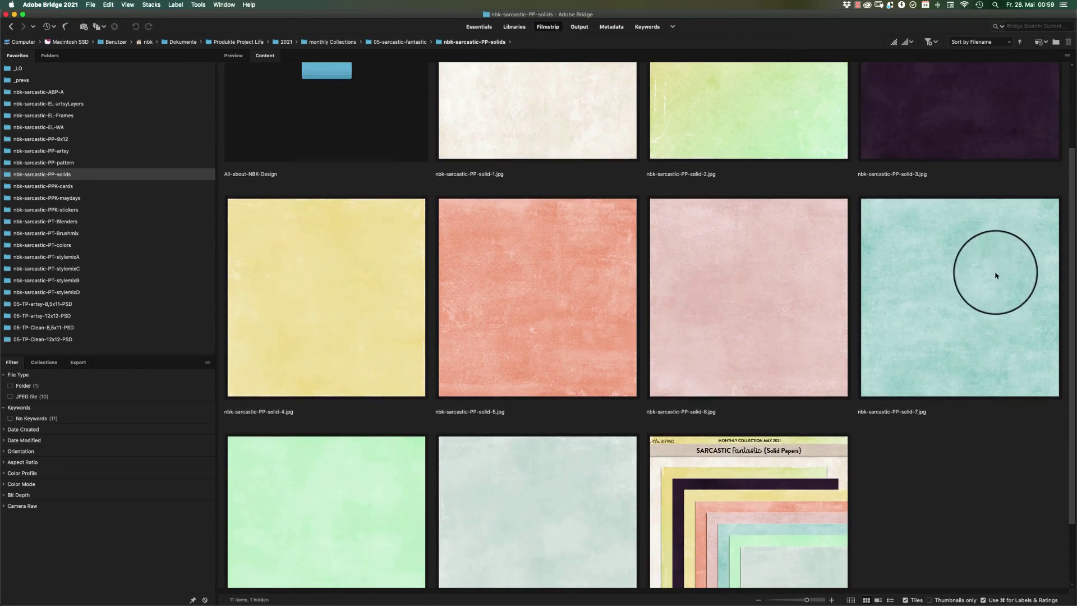
scroll(950, 296, "up", 5)
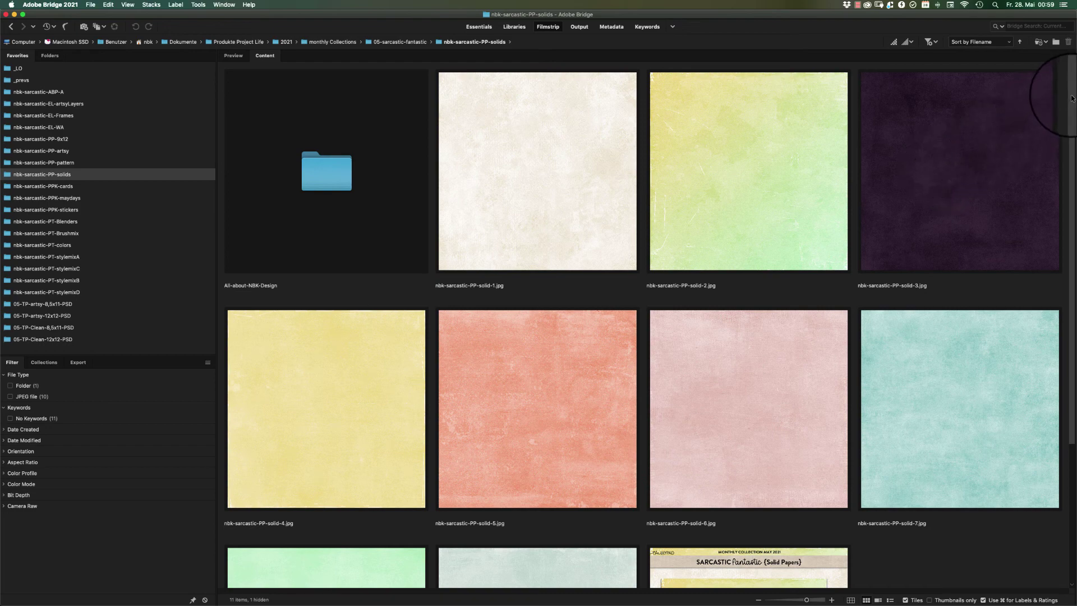
scroll(1059, 134, "down", 2)
scroll(1034, 154, "down", 5)
scroll(1010, 192, "up", 7)
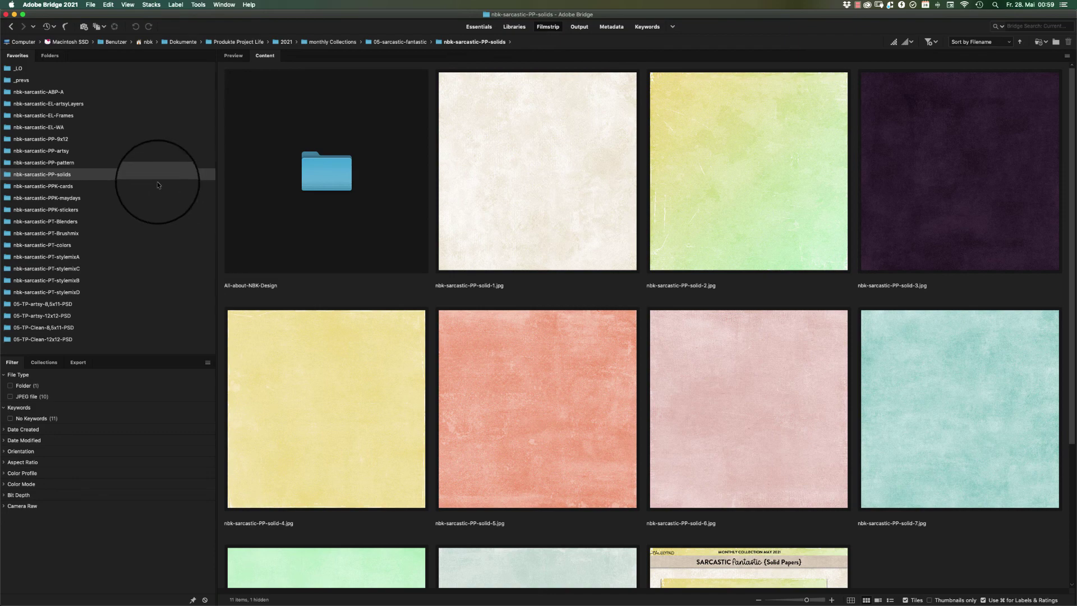
left_click(113, 186)
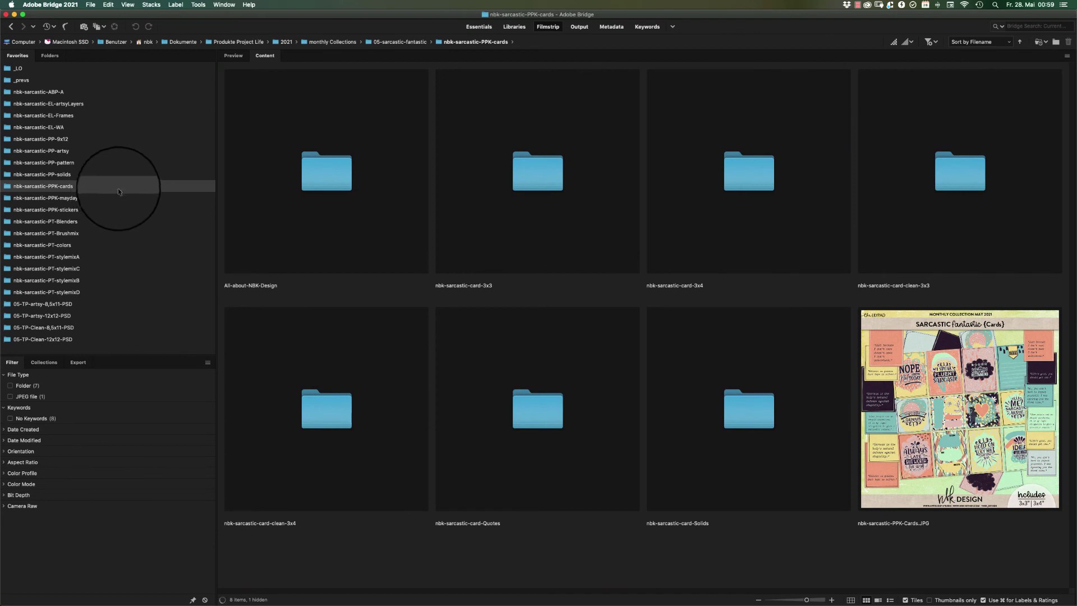